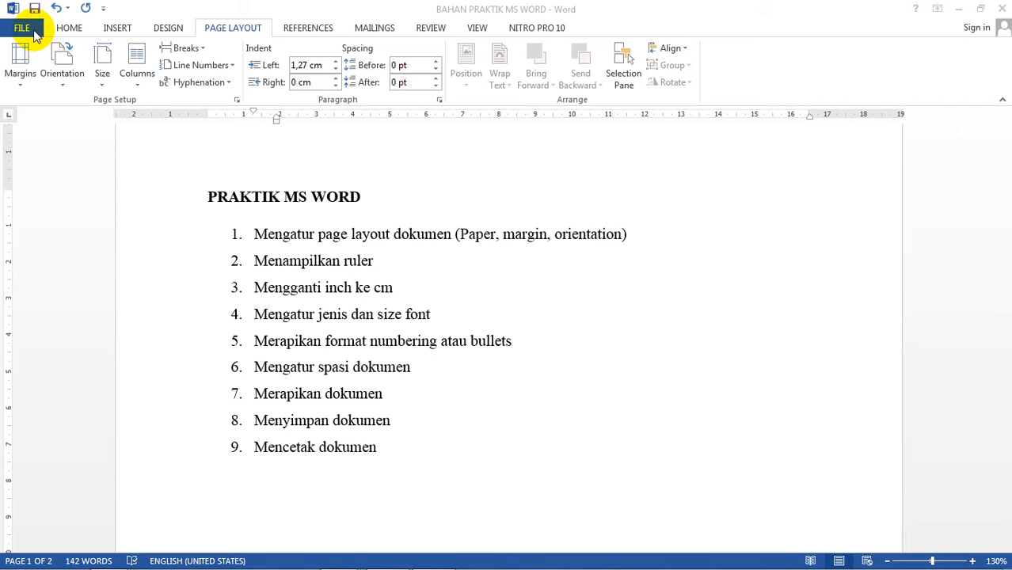
Create a new blank document
{"action": "left_click", "coordinate": [33, 32]}
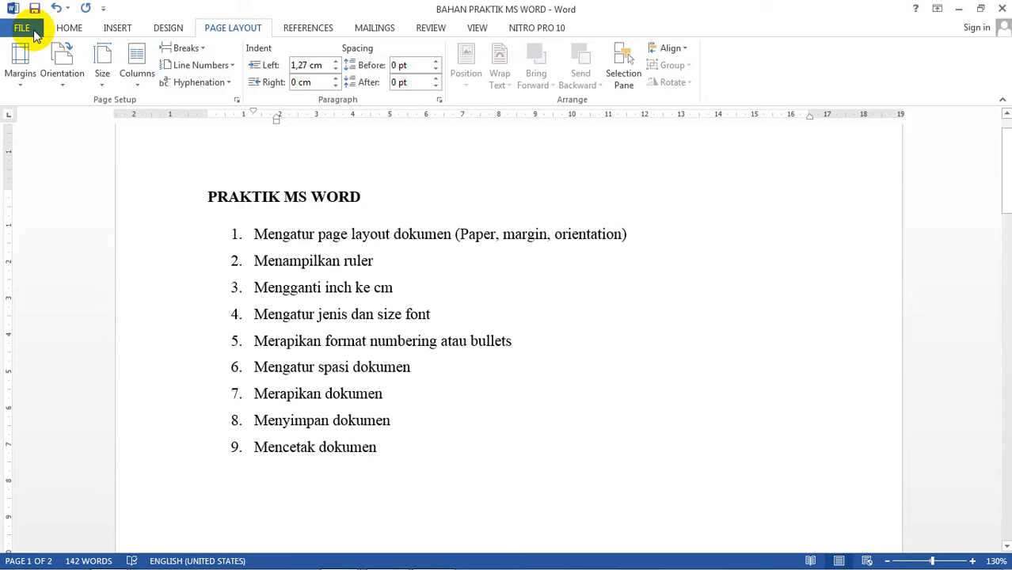
{"action": "left_click", "coordinate": [609, 266]}
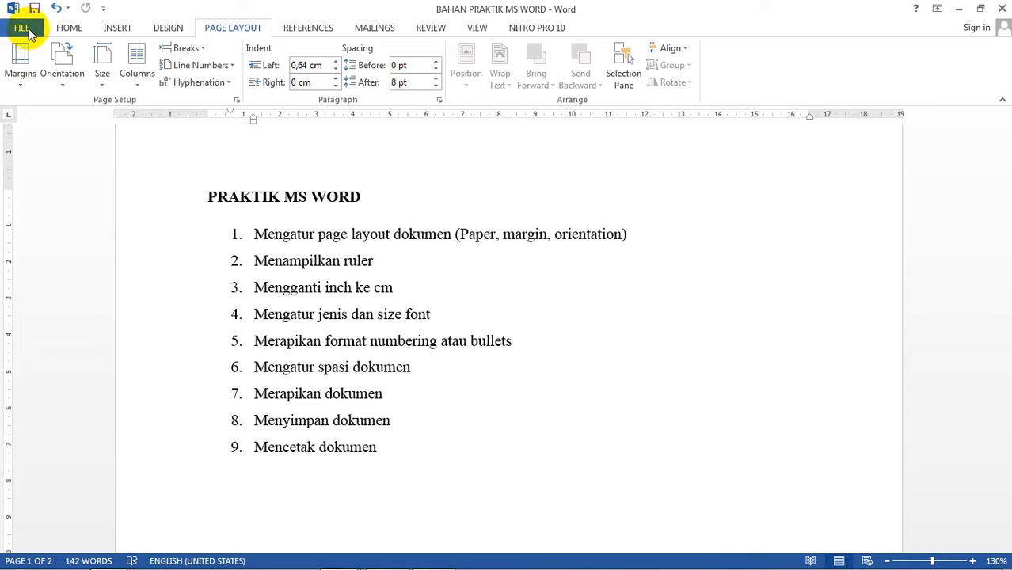
{"action": "left_click", "coordinate": [28, 32]}
{"action": "left_click", "coordinate": [28, 26]}
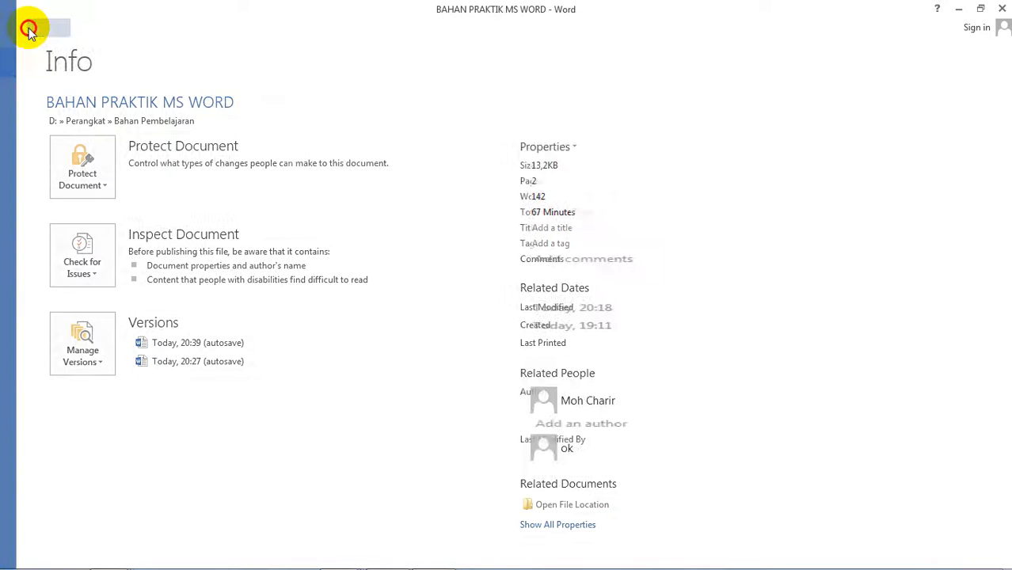
{"action": "left_click", "coordinate": [28, 31]}
{"action": "left_click", "coordinate": [35, 94]}
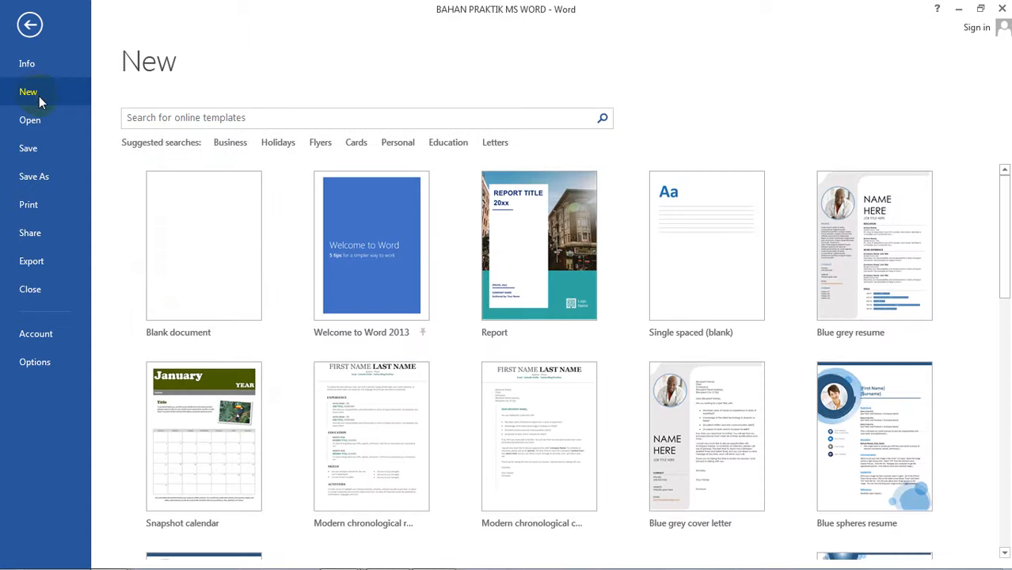
{"action": "left_click", "coordinate": [220, 257]}
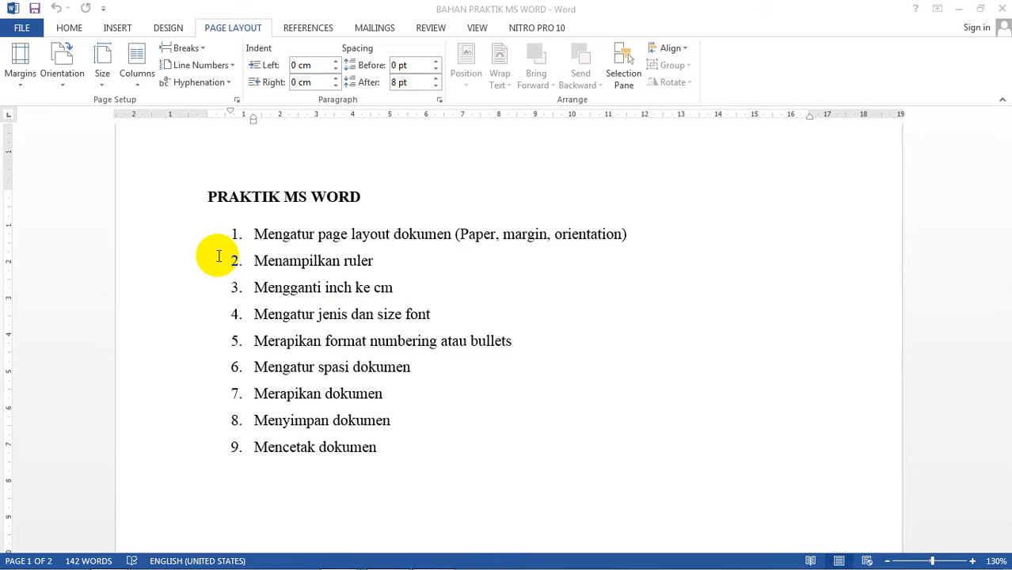
Switch from the practice list to the empty Document3 window
{"action": "left_click", "coordinate": [958, 11]}
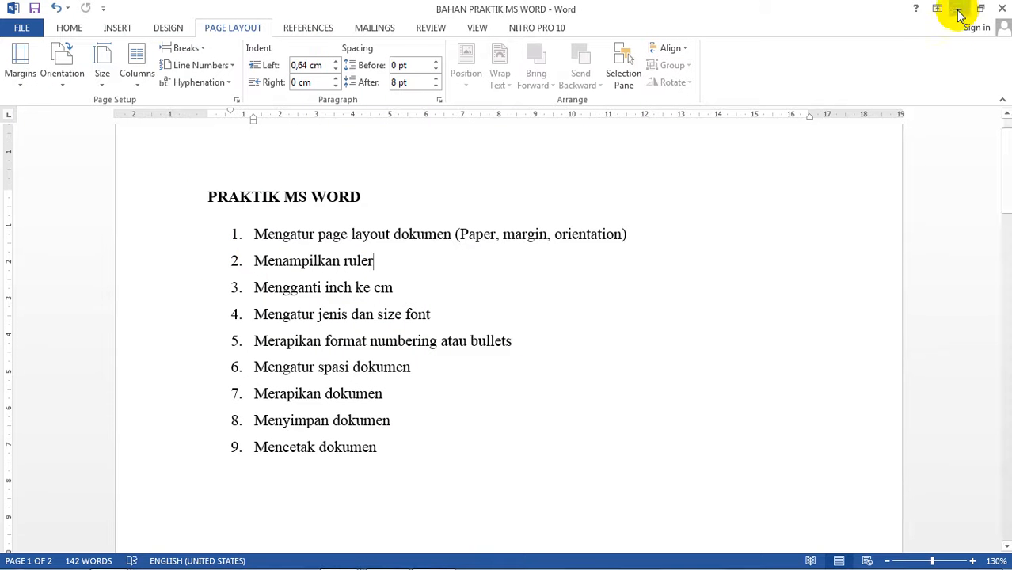
{"action": "mouse_move", "coordinate": [337, 554]}
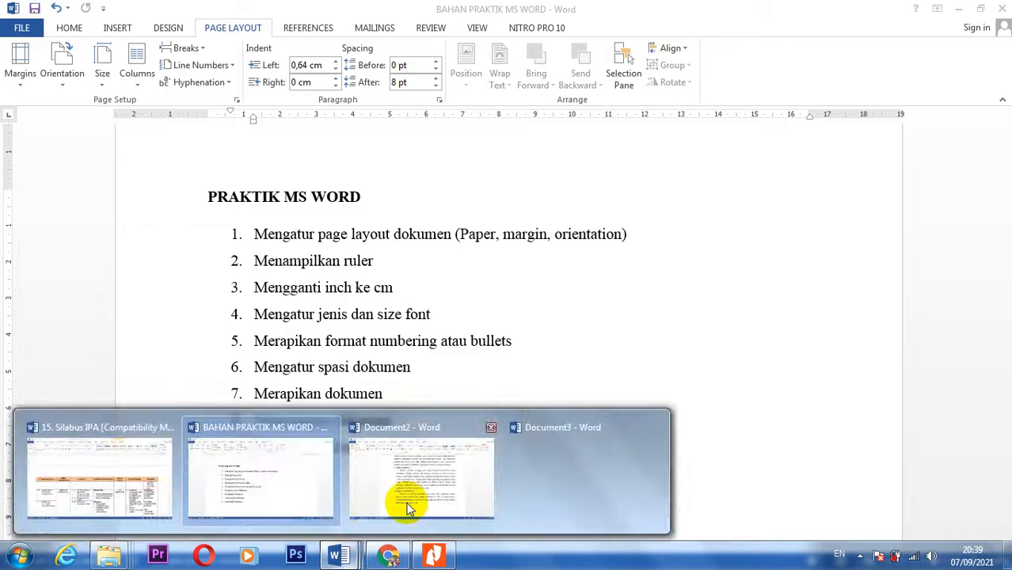
{"action": "left_click", "coordinate": [564, 464]}
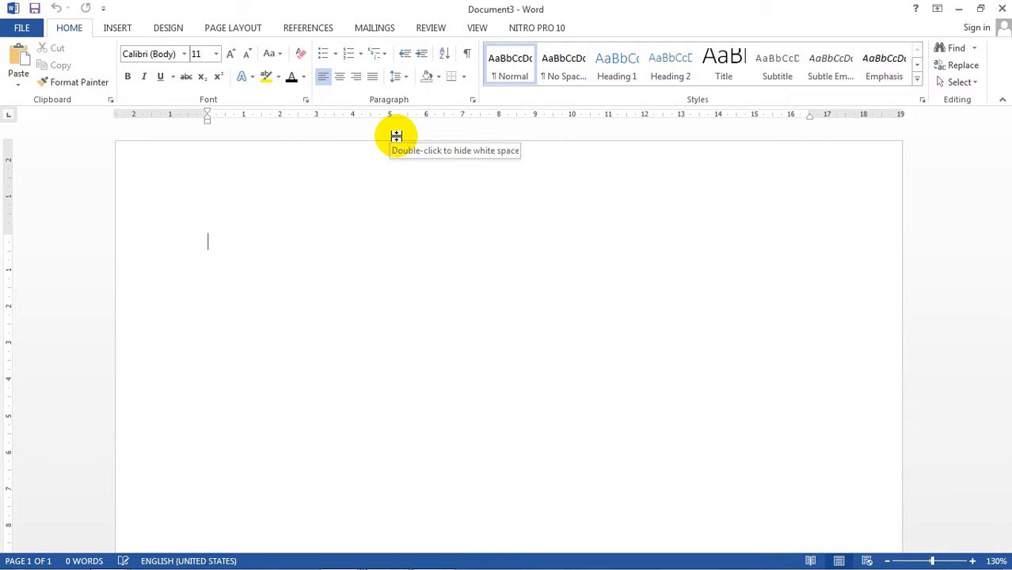
{"action": "mouse_move", "coordinate": [515, 559]}
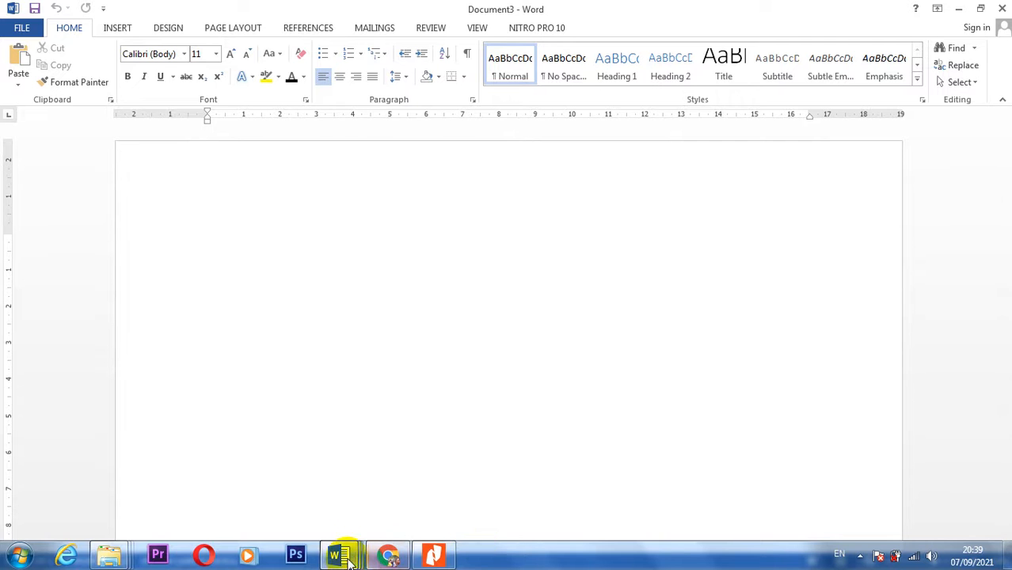
{"action": "mouse_move", "coordinate": [353, 555]}
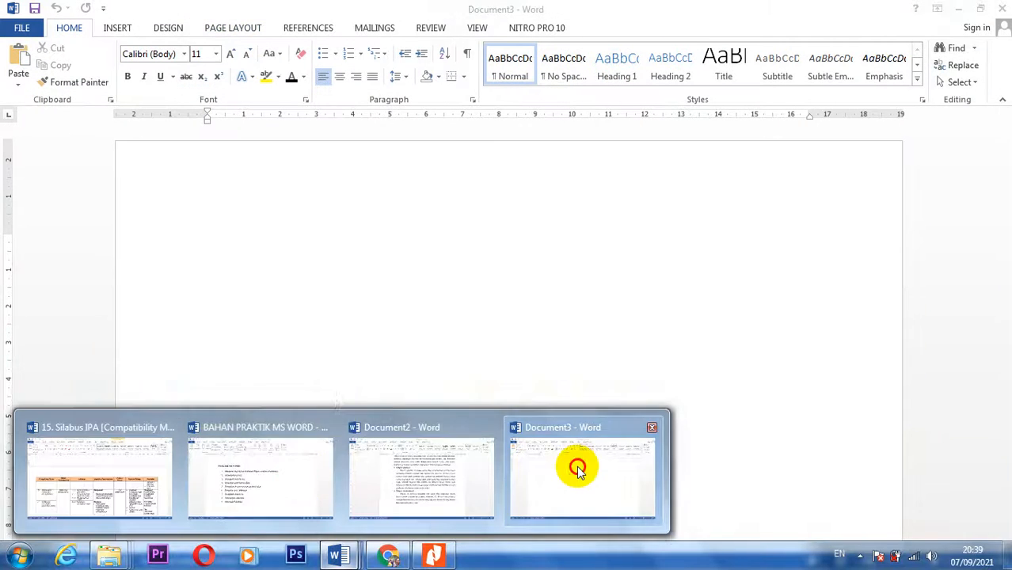
{"action": "left_click", "coordinate": [576, 465]}
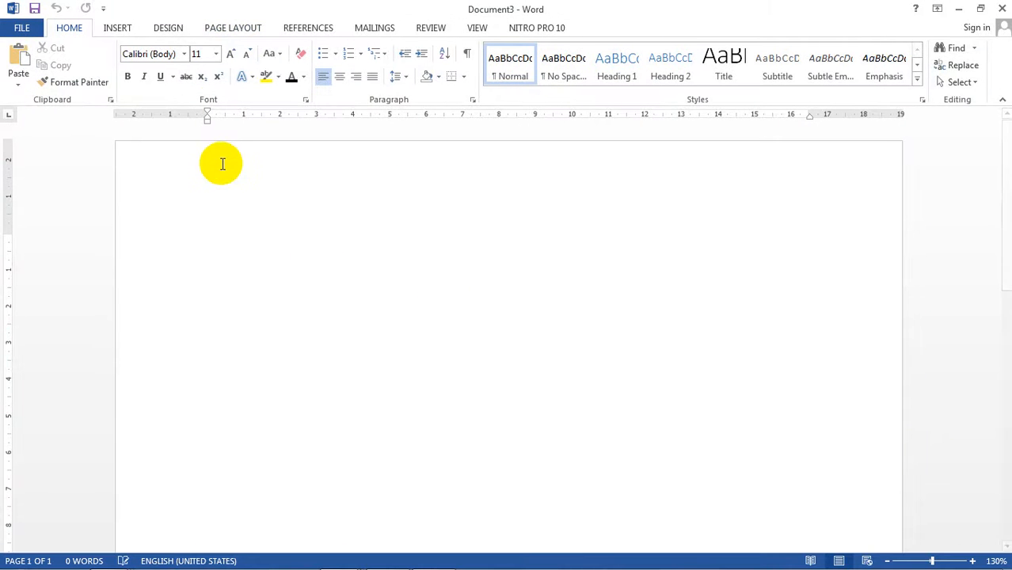
In the page setup of the blank document, set the top margin to 3 cm and the left margin to 4 cm
{"action": "left_click", "coordinate": [238, 29]}
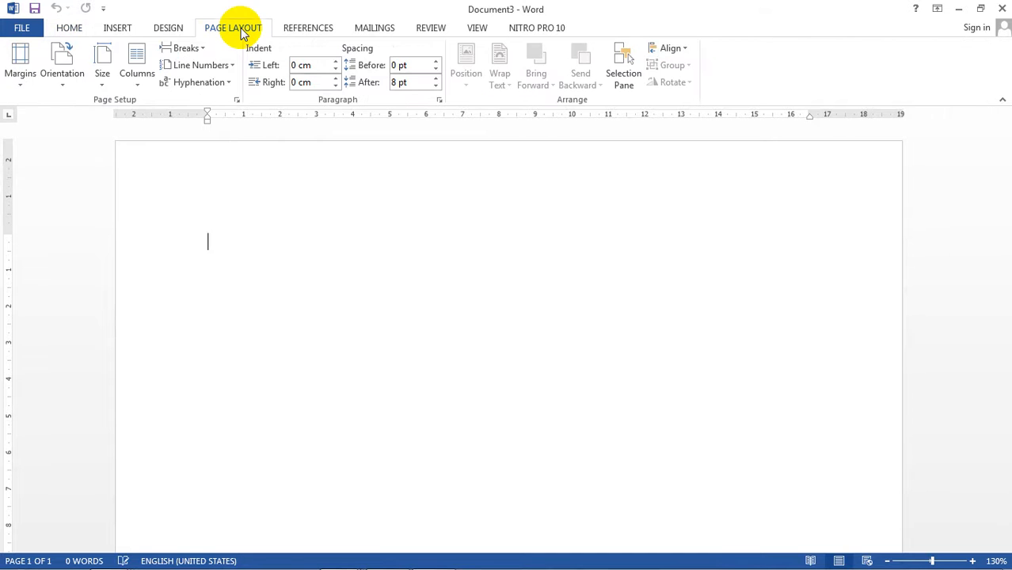
{"action": "left_click", "coordinate": [238, 100]}
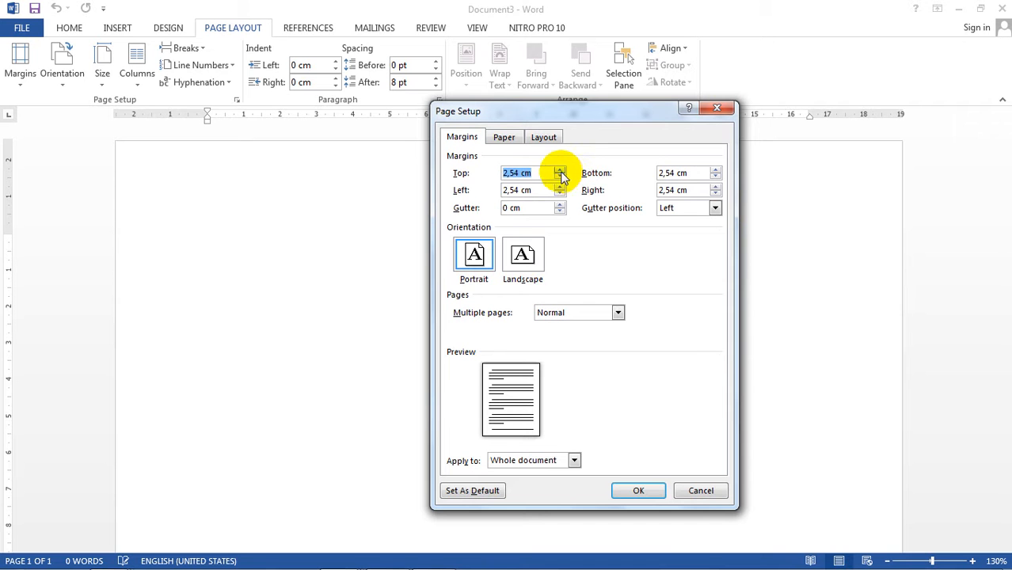
{"action": "left_click", "coordinate": [517, 173]}
{"action": "left_click_drag", "start_coordinate": [516, 174], "coordinate": [490, 173]}
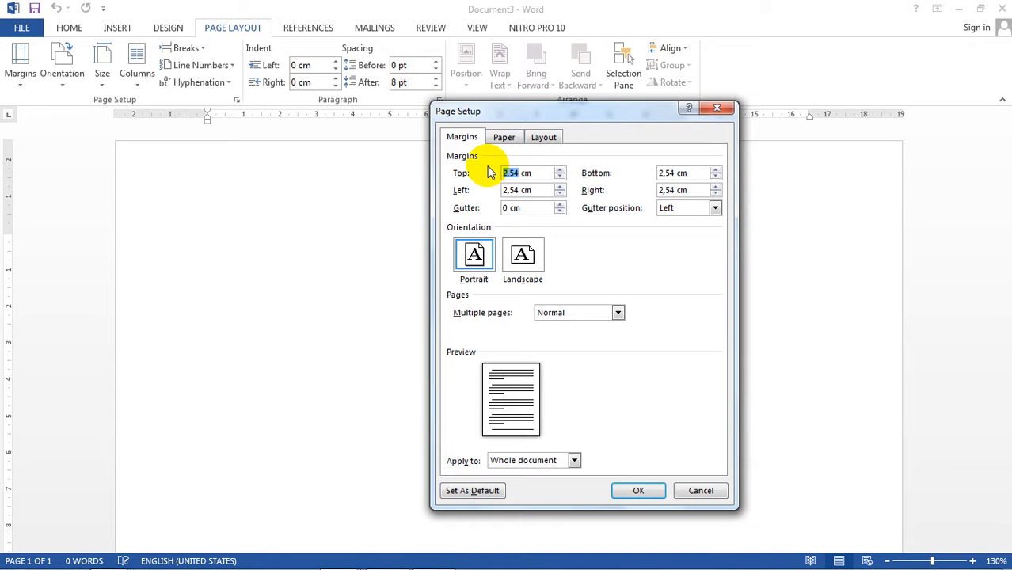
{"action": "type", "text": "3"}
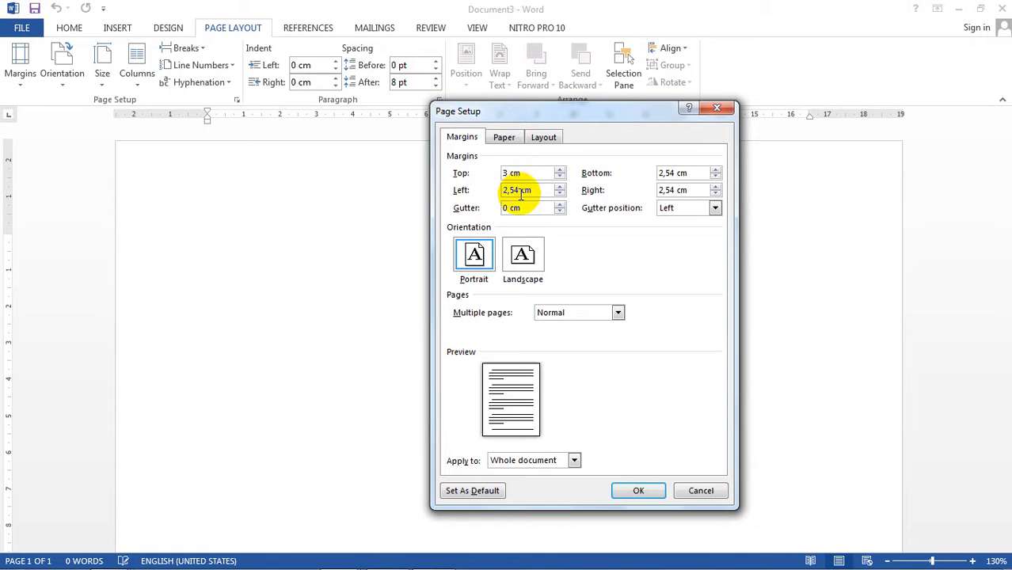
{"action": "left_click_drag", "start_coordinate": [518, 191], "coordinate": [499, 197]}
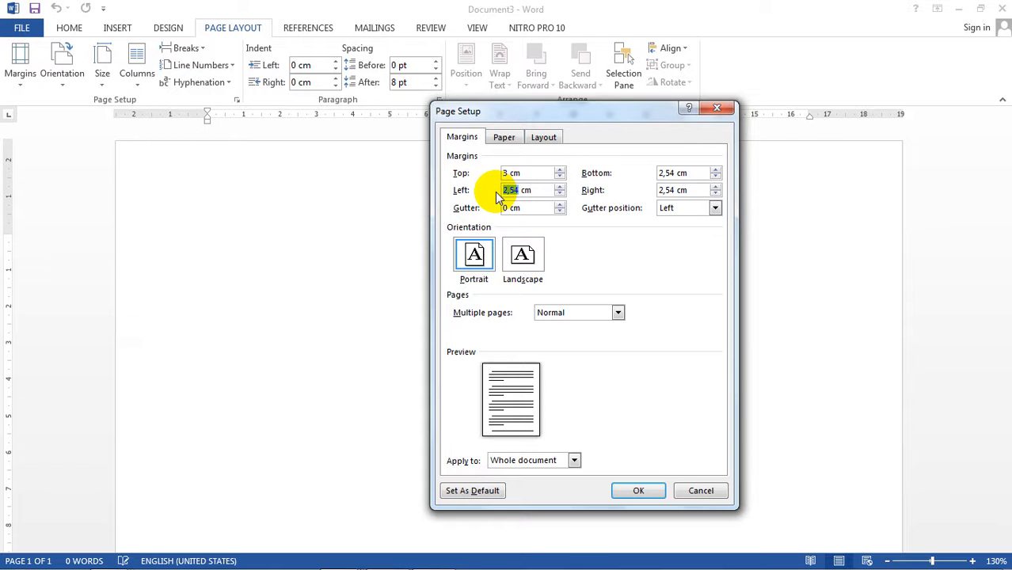
{"action": "type", "text": "4"}
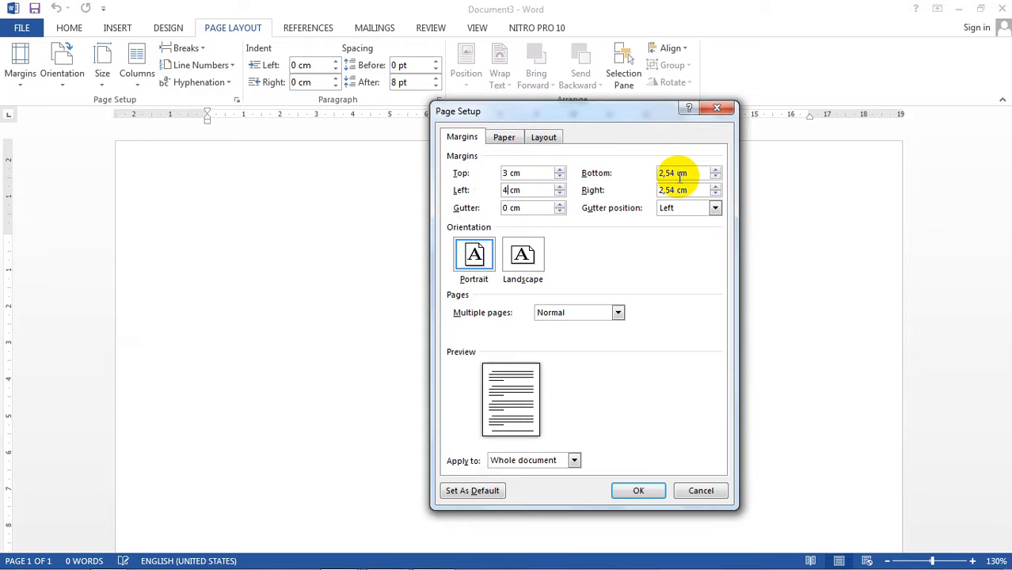
Set the bottom and right page margins to 3 cm each
{"action": "left_click_drag", "start_coordinate": [679, 173], "coordinate": [672, 173]}
{"action": "key", "text": "BackSpace"}
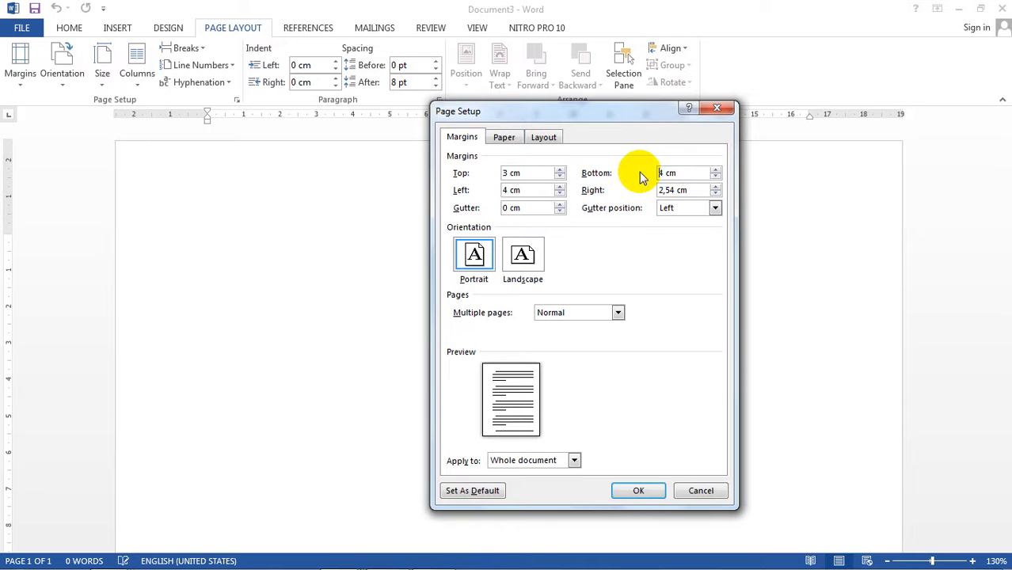
{"action": "type", "text": "3"}
{"action": "left_click", "coordinate": [671, 190]}
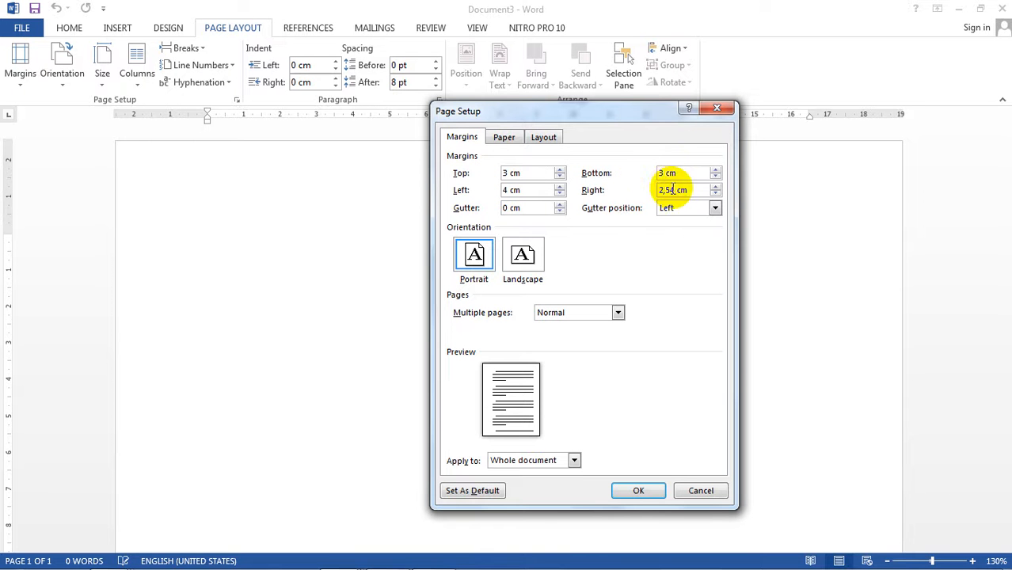
{"action": "left_click_drag", "start_coordinate": [675, 190], "coordinate": [637, 190]}
{"action": "type", "text": "3"}
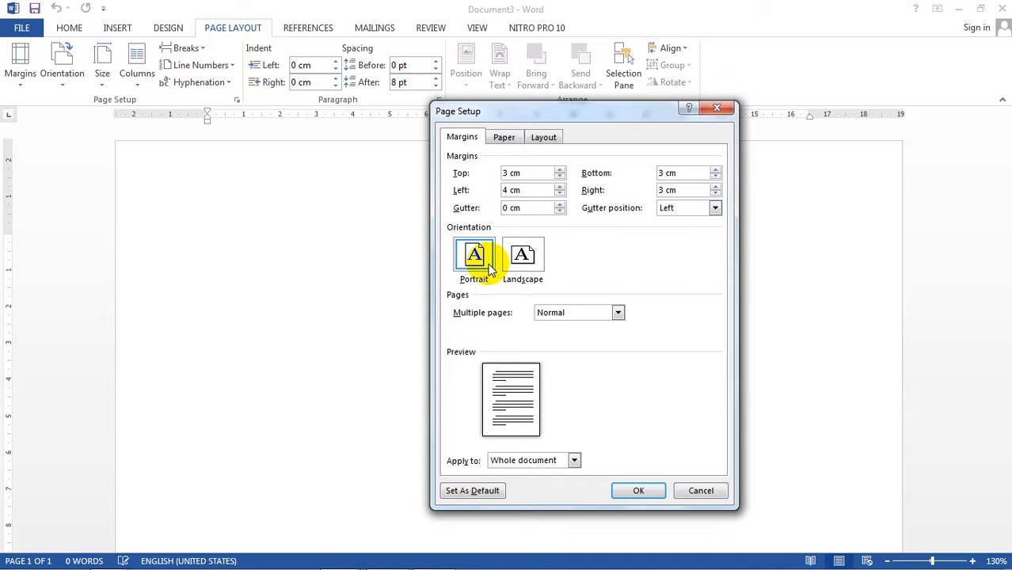
Set the paper size to A4 and apply the page setup to the whole document
{"action": "left_click", "coordinate": [509, 137]}
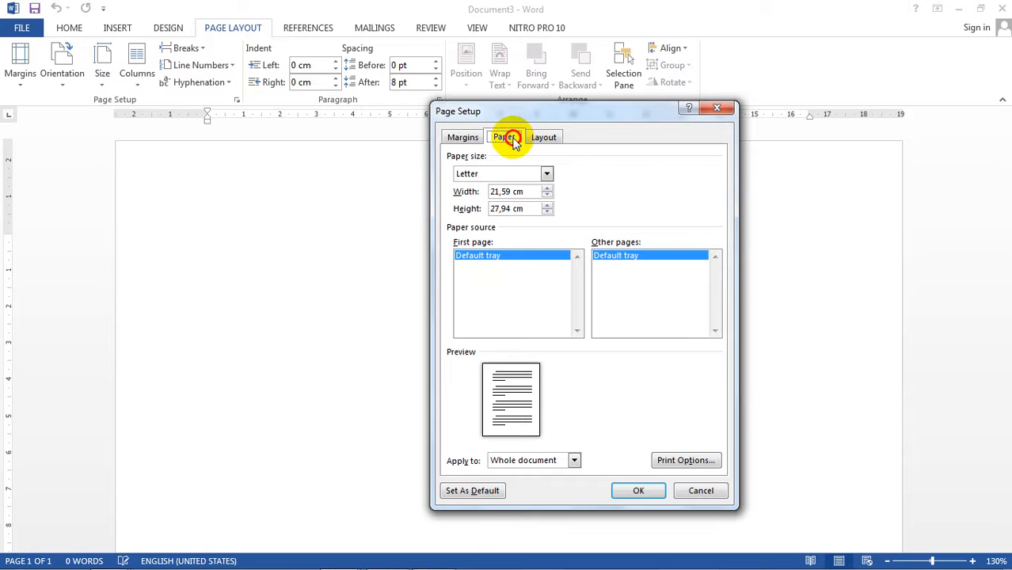
{"action": "left_click", "coordinate": [547, 174]}
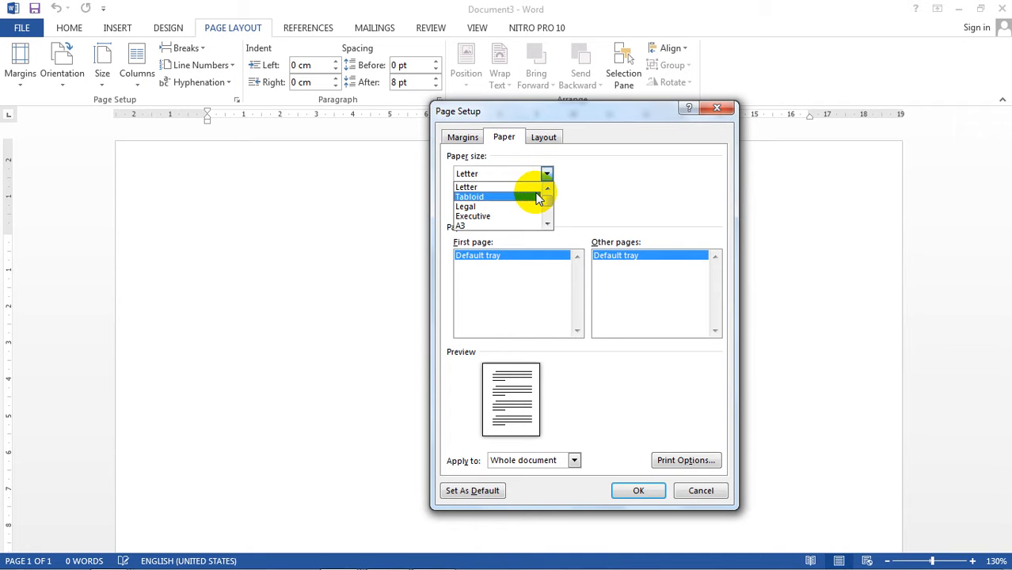
{"action": "scroll", "coordinate": [529, 220], "scroll_direction": "down", "scroll_amount": 1}
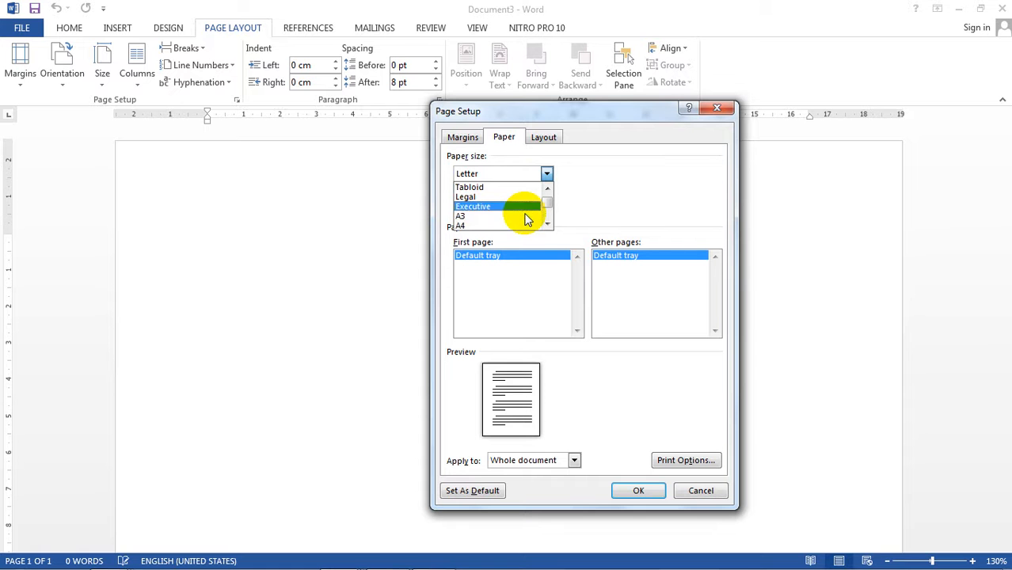
{"action": "scroll", "coordinate": [527, 219], "scroll_direction": "down", "scroll_amount": 1}
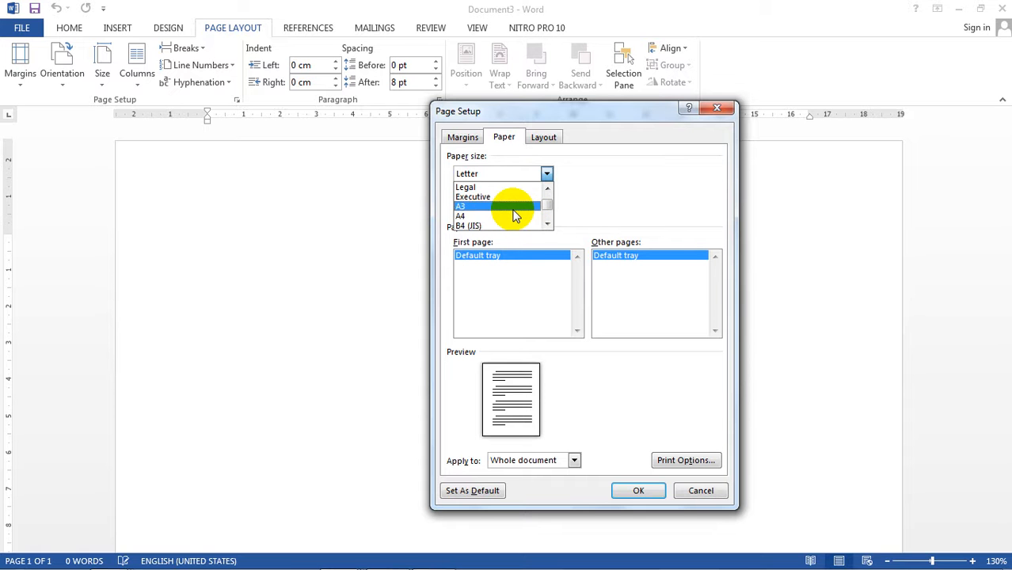
{"action": "left_click", "coordinate": [515, 216]}
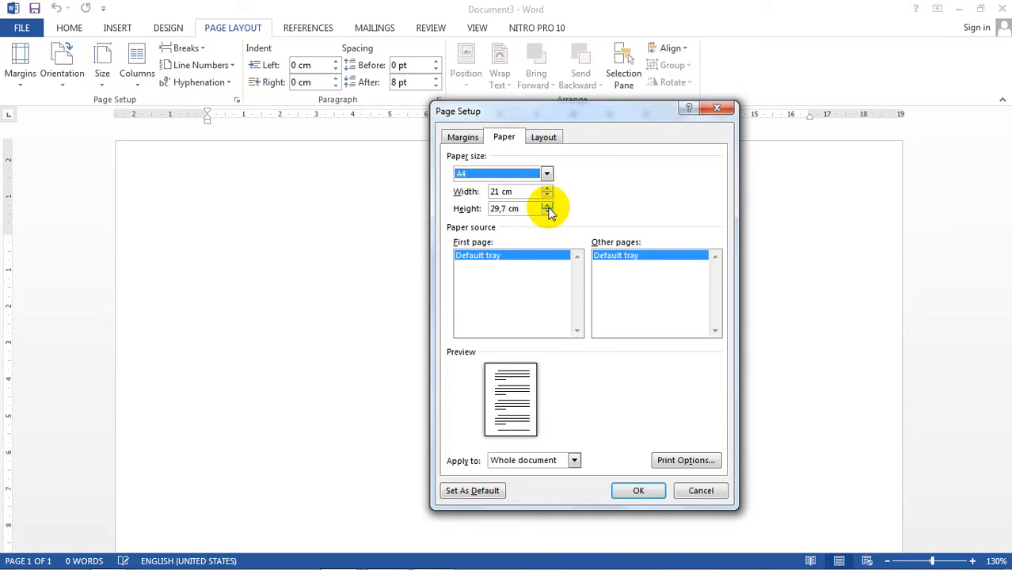
{"action": "left_click", "coordinate": [638, 491]}
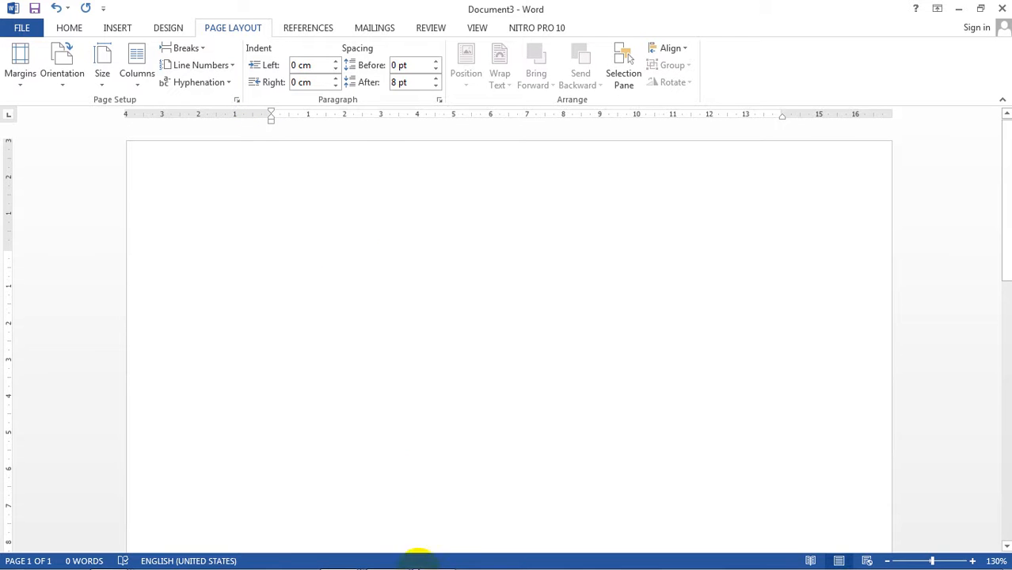
Check the topic list in the BAHAN PRAKTIK MS WORD document and return to the blank Document3
{"action": "left_click", "coordinate": [342, 555]}
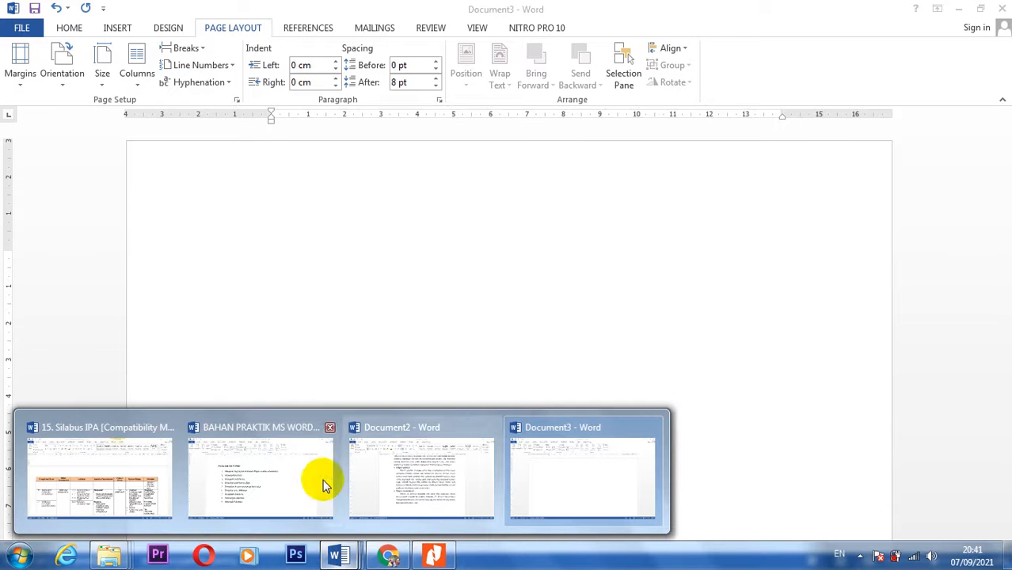
{"action": "mouse_move", "coordinate": [266, 475]}
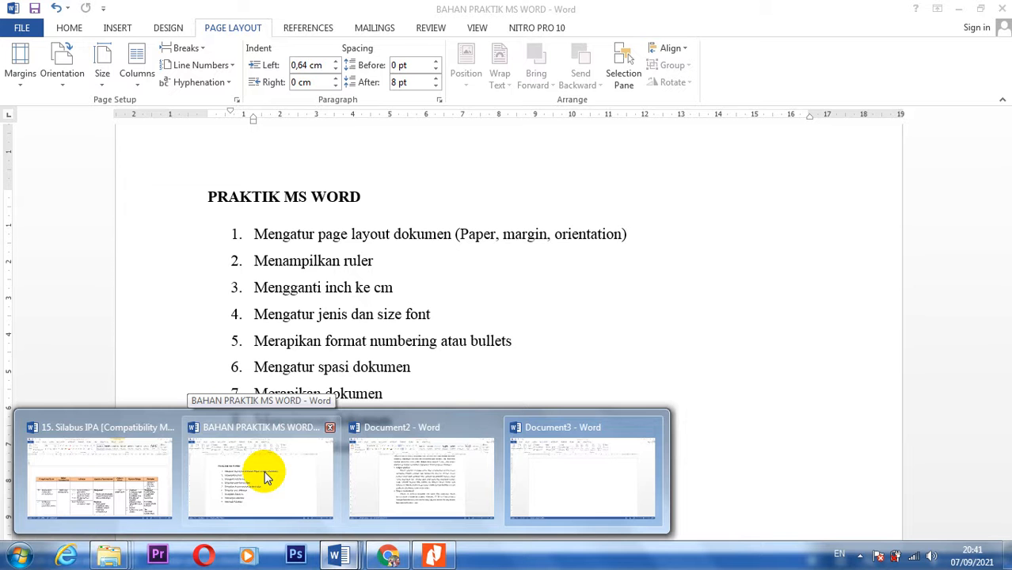
{"action": "left_click", "coordinate": [633, 203]}
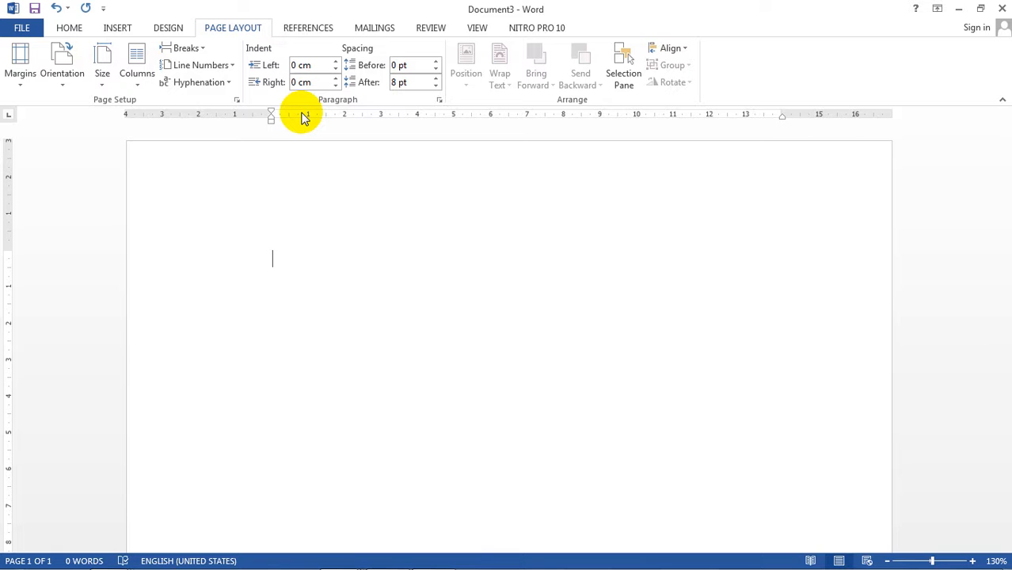
Hide the ruler in the blank document and show it again
{"action": "left_click", "coordinate": [477, 29]}
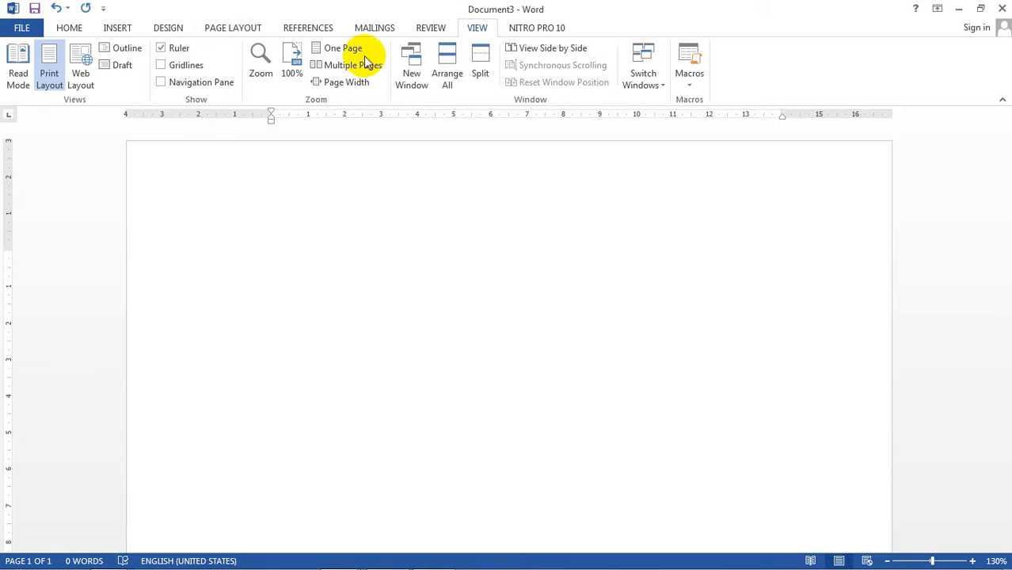
{"action": "left_click", "coordinate": [166, 53]}
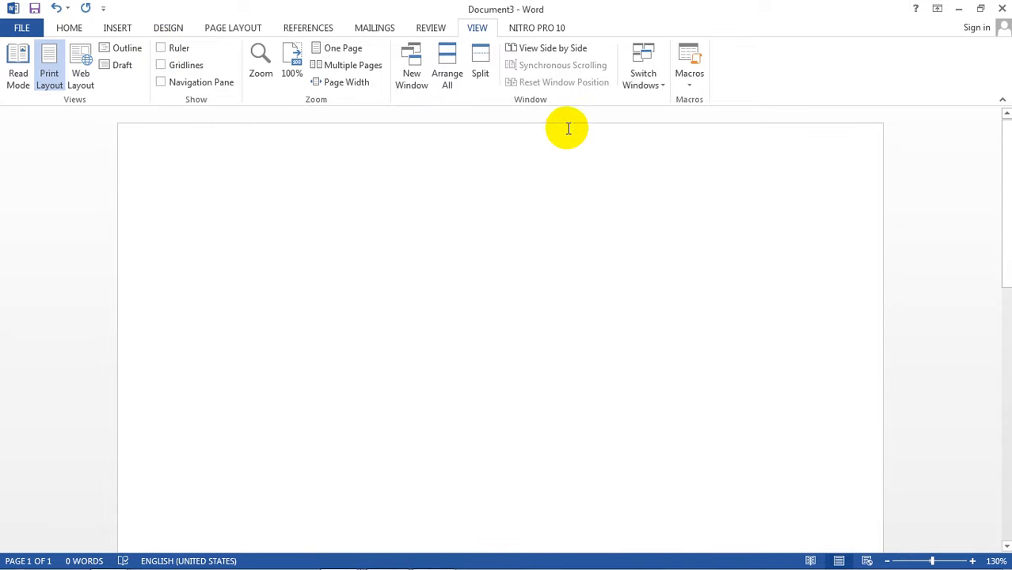
{"action": "left_click", "coordinate": [163, 47]}
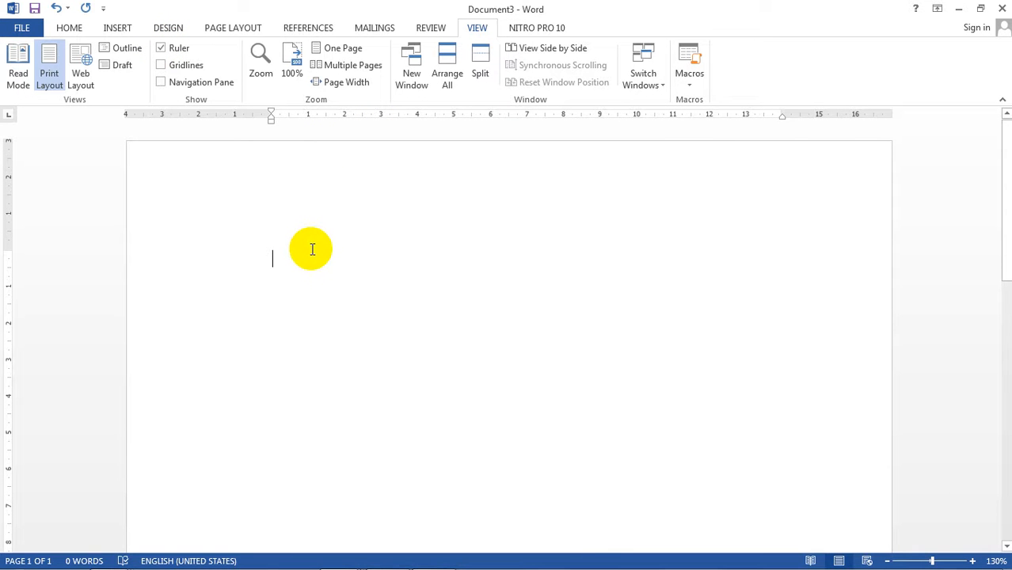
Switch to the BAHAN PRAKTIK MS WORD document and examine its list of practice topics
{"action": "mouse_move", "coordinate": [345, 547]}
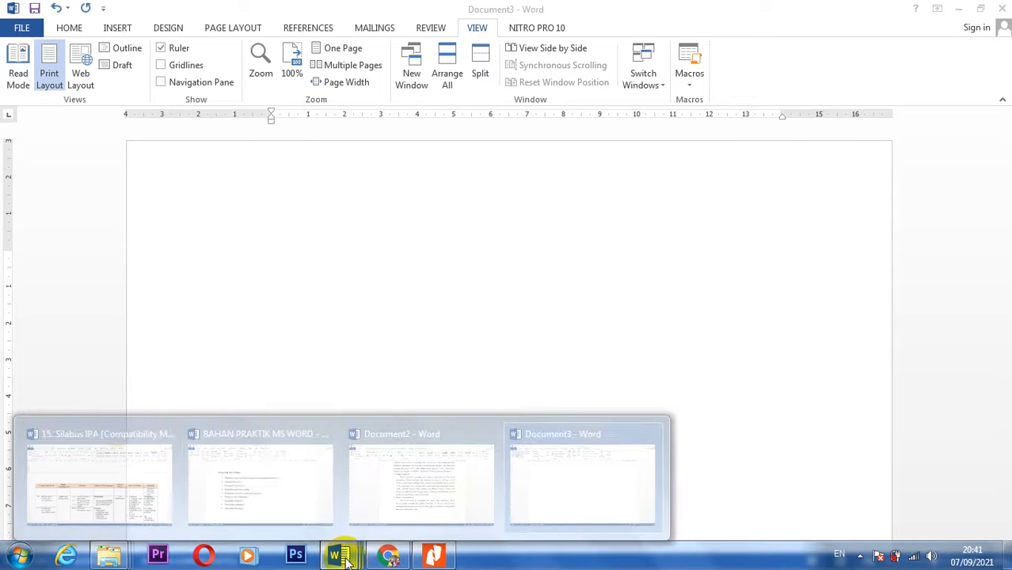
{"action": "left_click", "coordinate": [259, 480]}
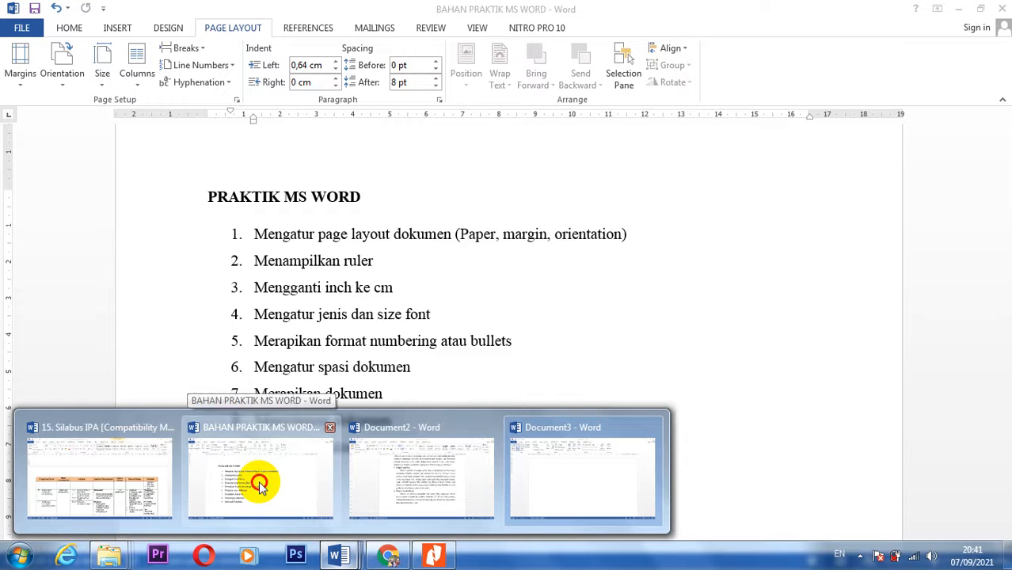
{"action": "scroll", "coordinate": [327, 361], "scroll_direction": "down", "scroll_amount": 1}
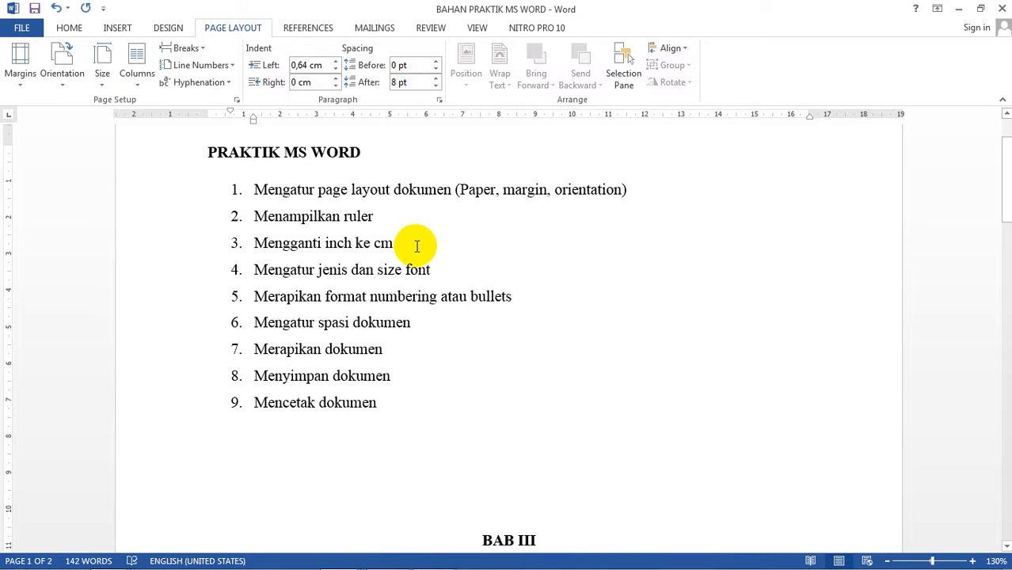
Switch to the blank Document3 and open the Display settings in the advanced Word options
{"action": "mouse_move", "coordinate": [484, 567]}
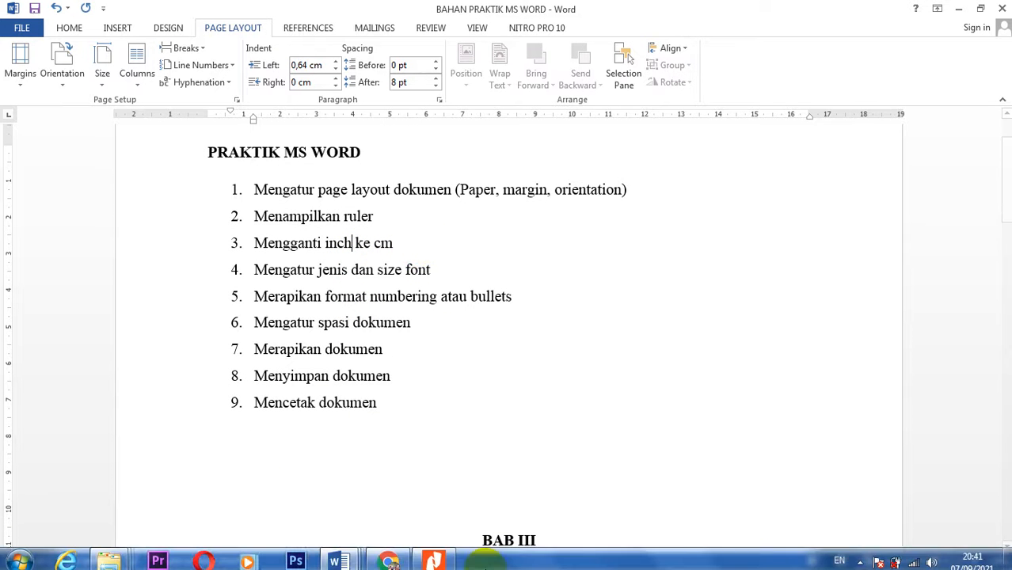
{"action": "mouse_move", "coordinate": [338, 554]}
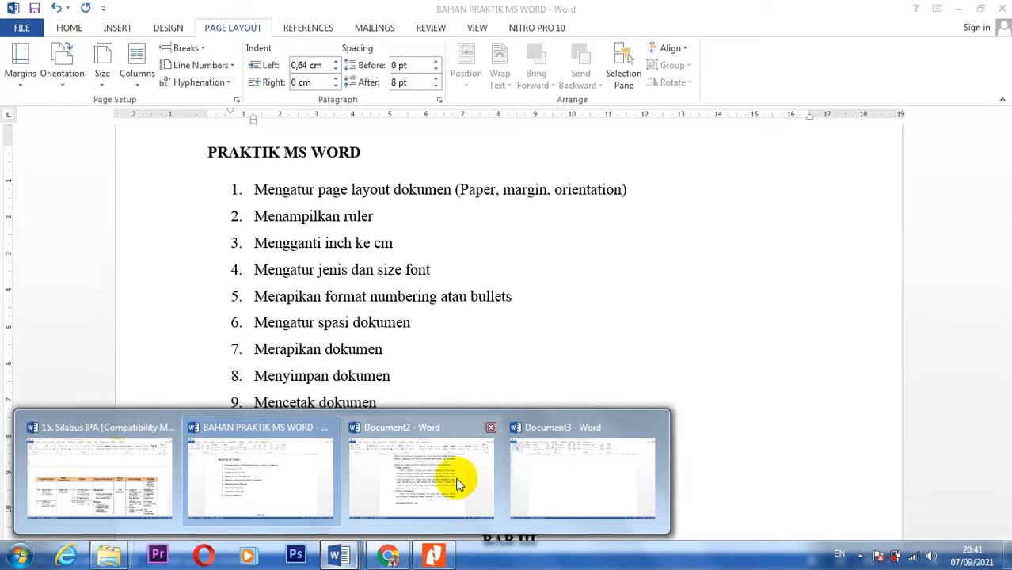
{"action": "left_click", "coordinate": [590, 478]}
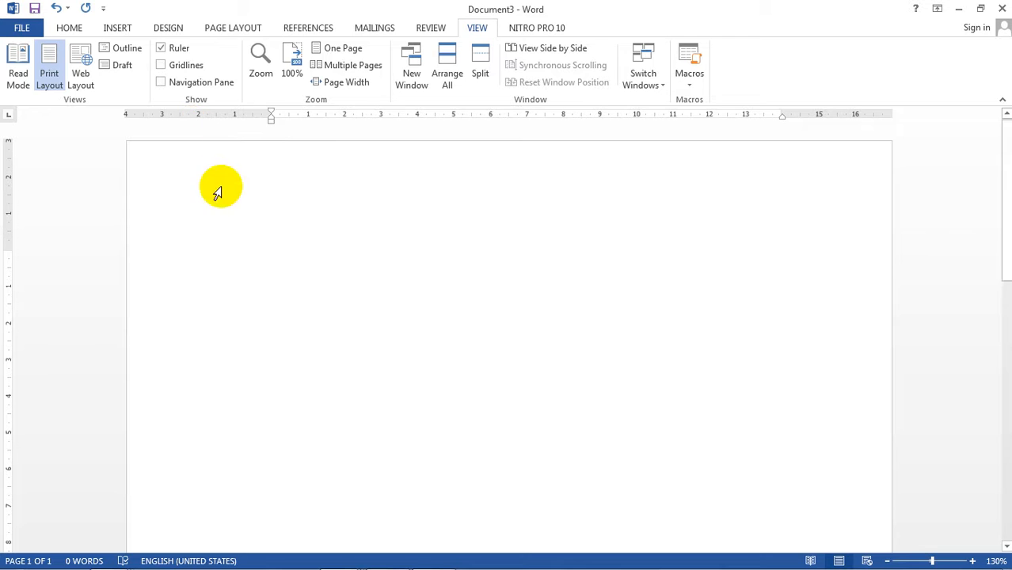
{"action": "left_click", "coordinate": [18, 26]}
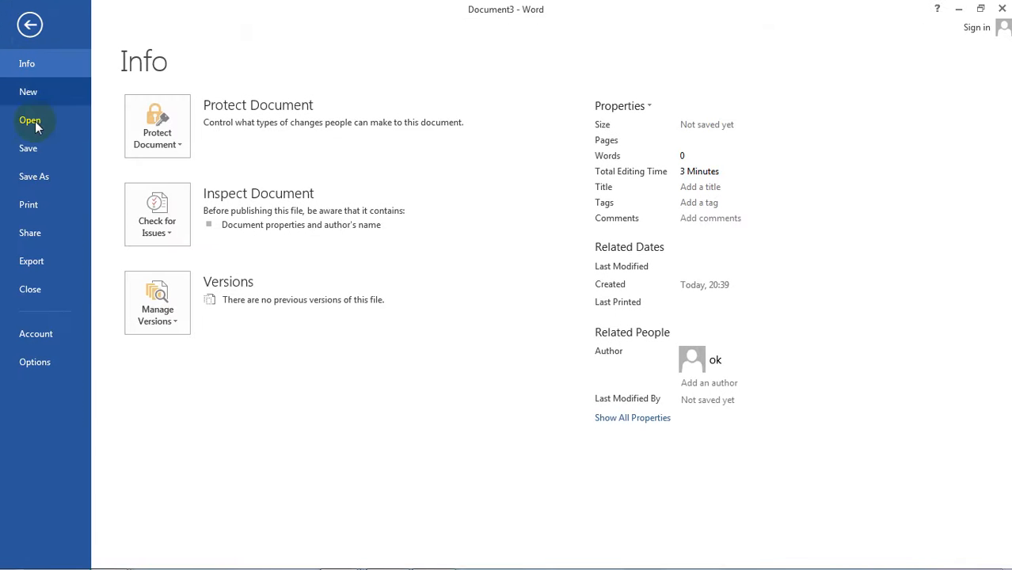
{"action": "left_click", "coordinate": [43, 368]}
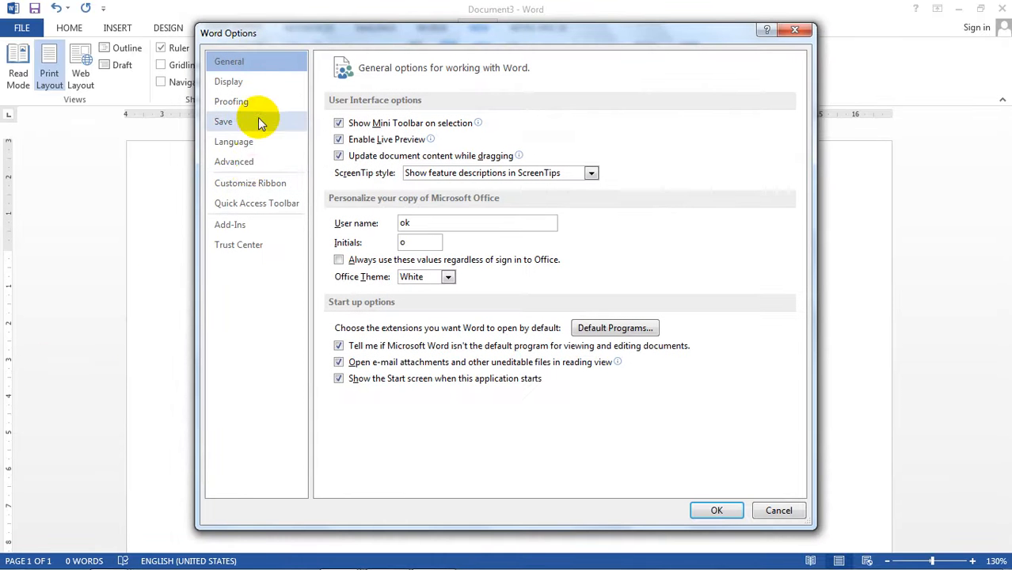
{"action": "left_click", "coordinate": [235, 166]}
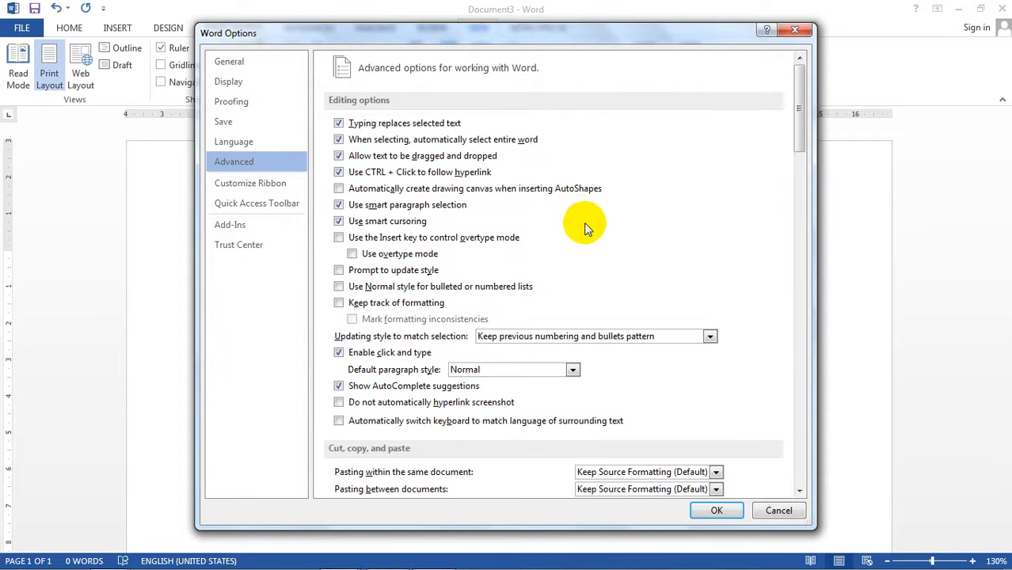
{"action": "scroll", "coordinate": [587, 234], "scroll_direction": "down", "scroll_amount": 6}
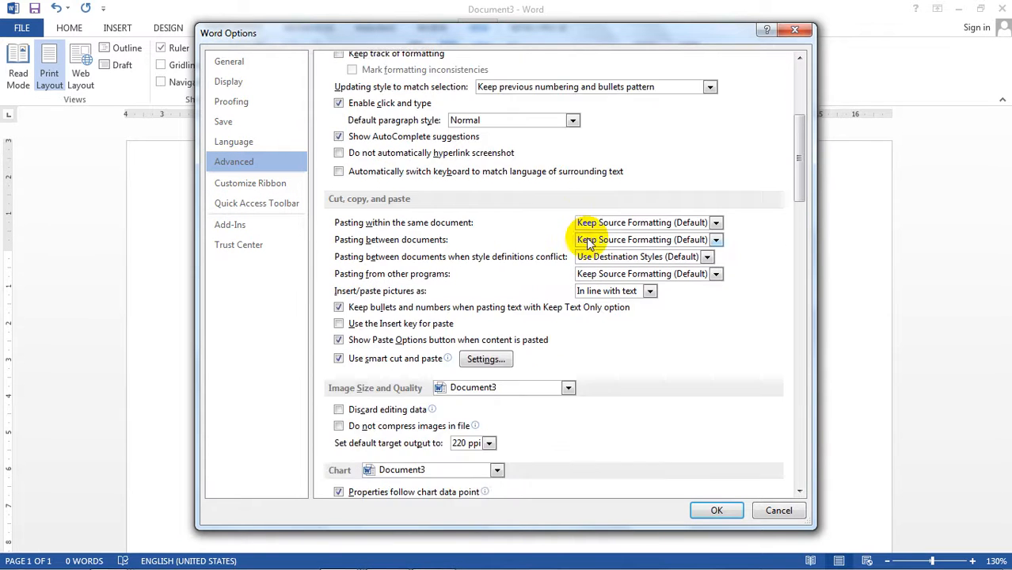
{"action": "scroll", "coordinate": [586, 237], "scroll_direction": "down", "scroll_amount": 12}
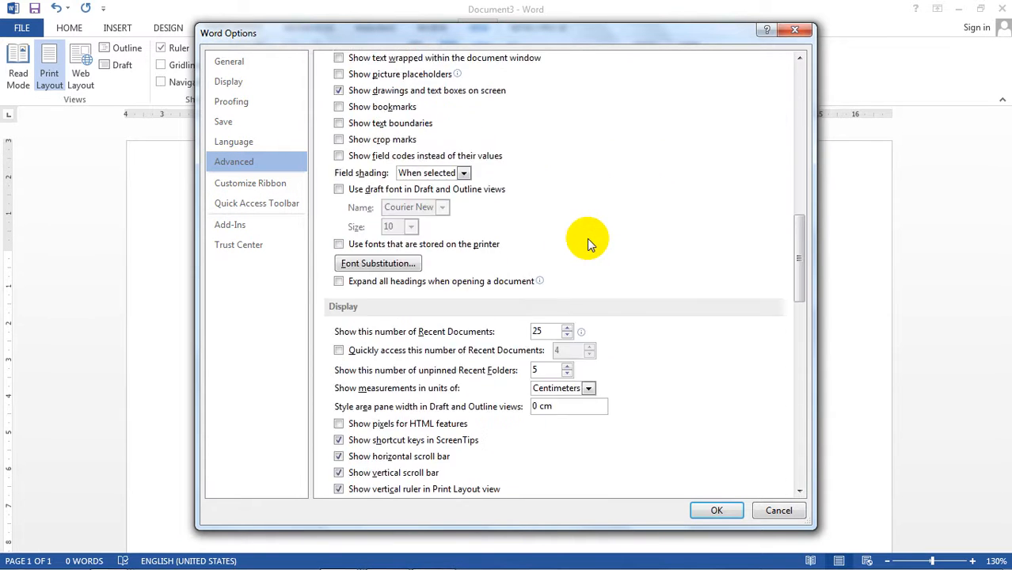
{"action": "scroll", "coordinate": [587, 239], "scroll_direction": "down", "scroll_amount": 3}
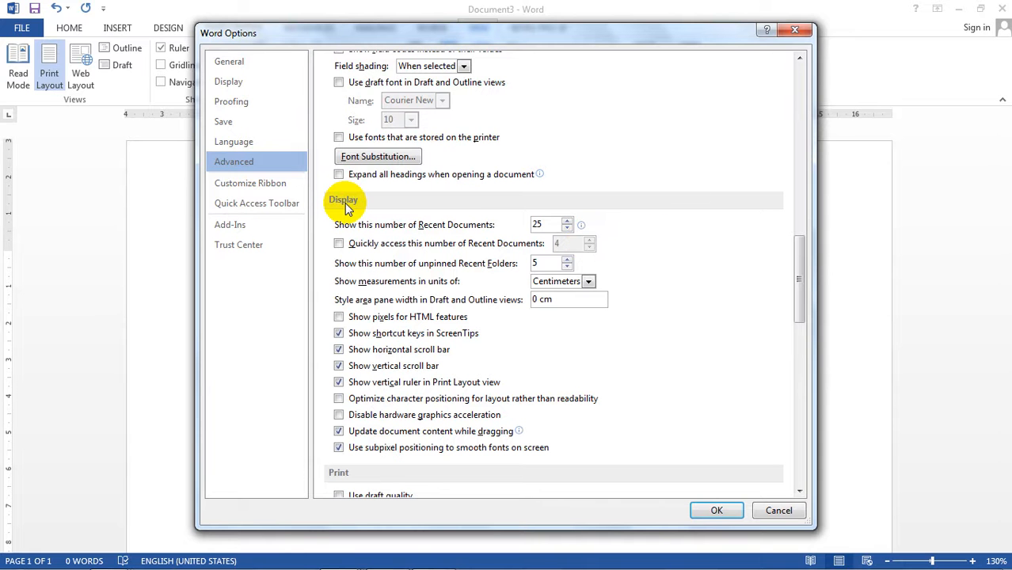
Try Inches as the measurement unit, set it back to Centimeters and apply the options
{"action": "left_click", "coordinate": [589, 281]}
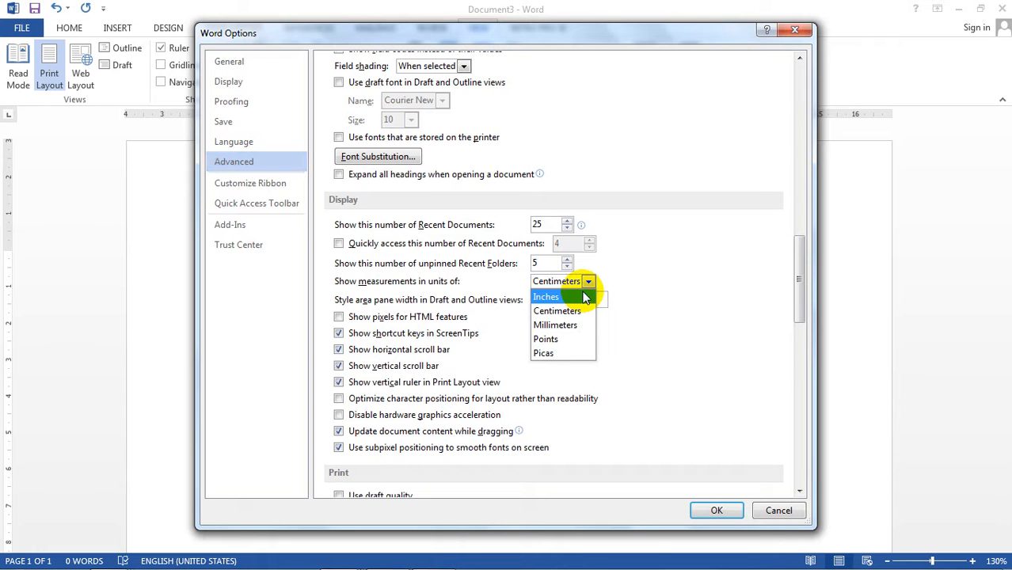
{"action": "left_click", "coordinate": [585, 297]}
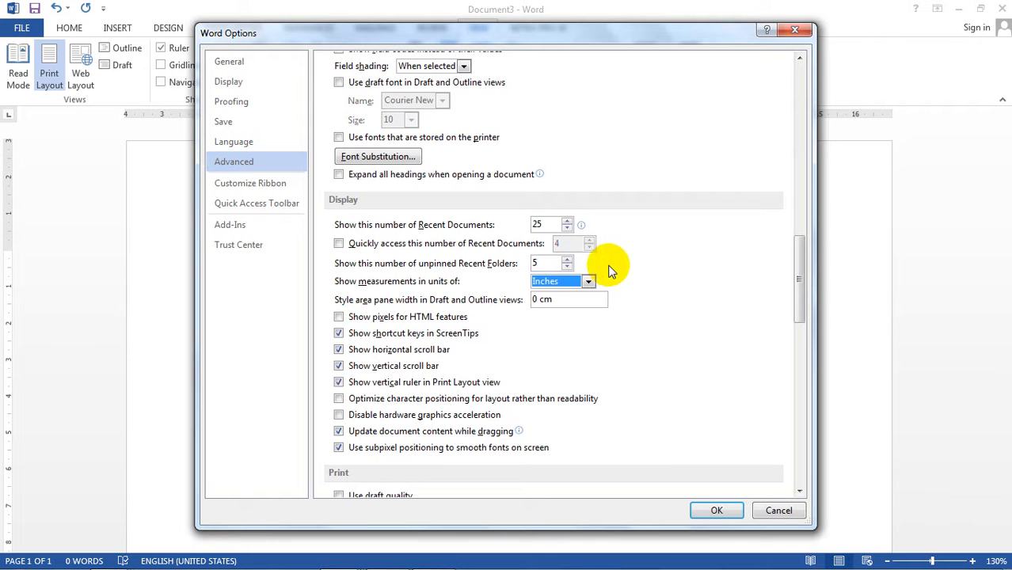
{"action": "left_click", "coordinate": [589, 282]}
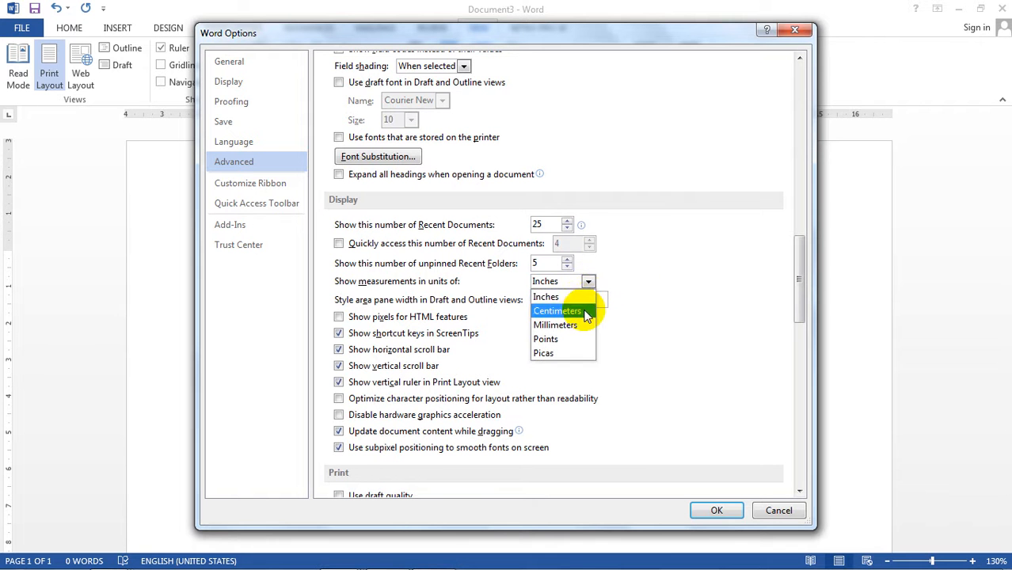
{"action": "left_click", "coordinate": [586, 311]}
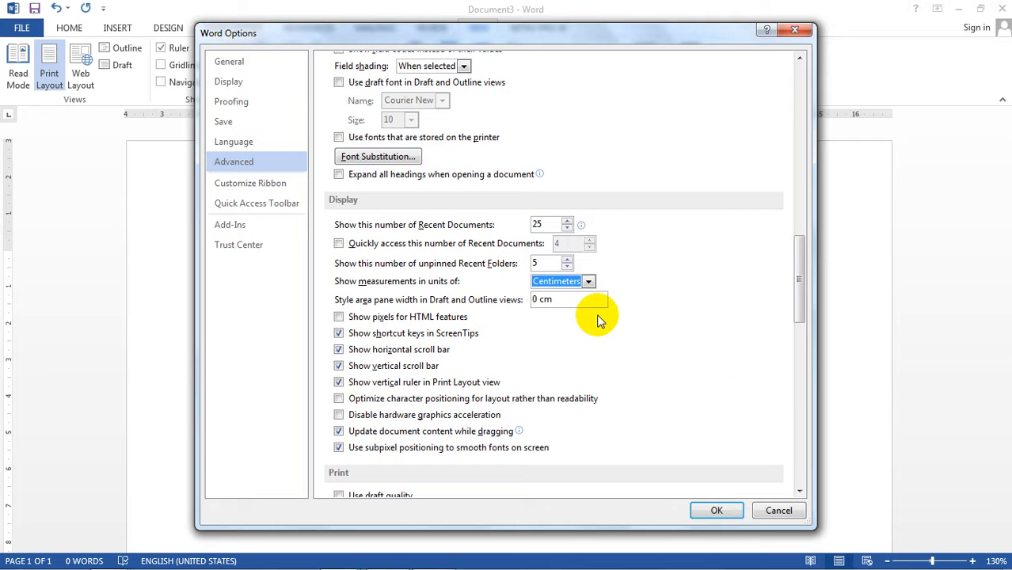
{"action": "left_click", "coordinate": [719, 511]}
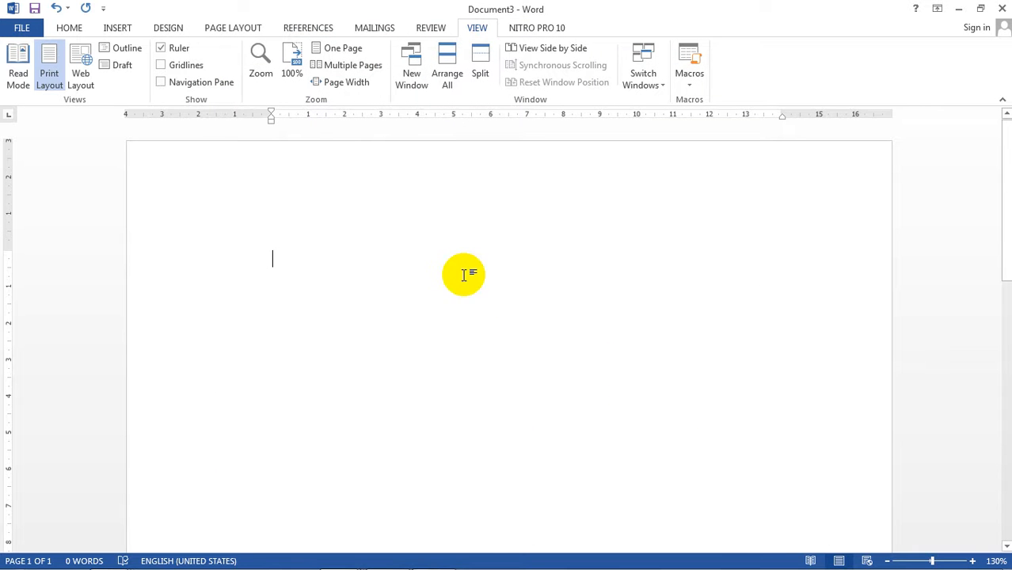
Check the font topic in the BAHAN PRAKTIK MS WORD list and return to the blank Document3
{"action": "mouse_move", "coordinate": [385, 554]}
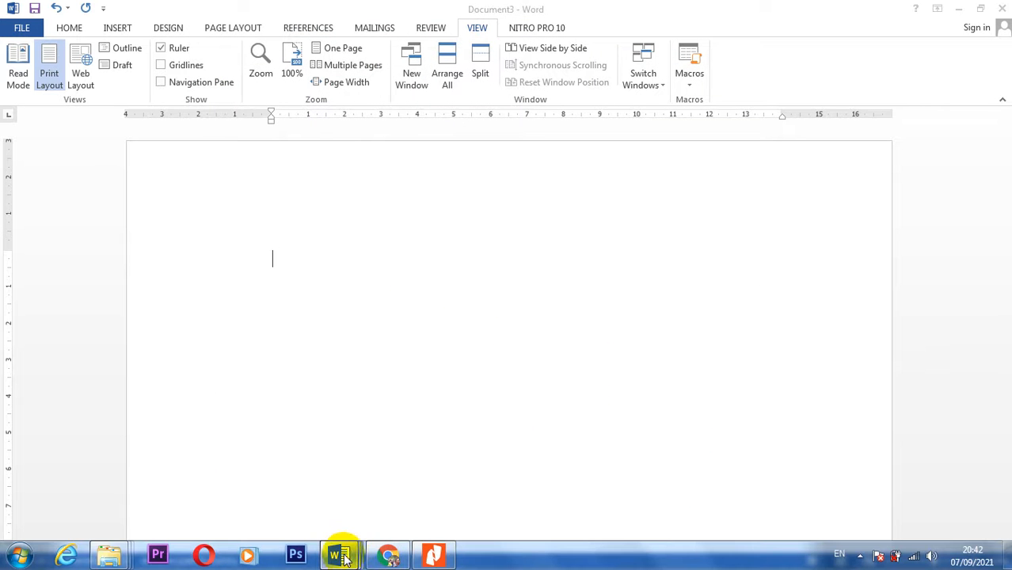
{"action": "mouse_move", "coordinate": [339, 554]}
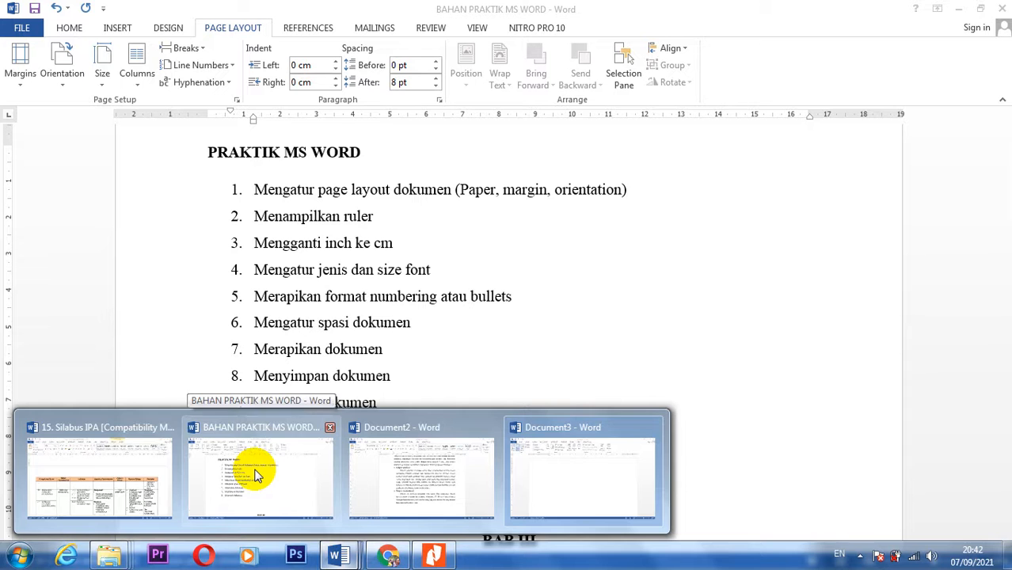
{"action": "left_click", "coordinate": [252, 472]}
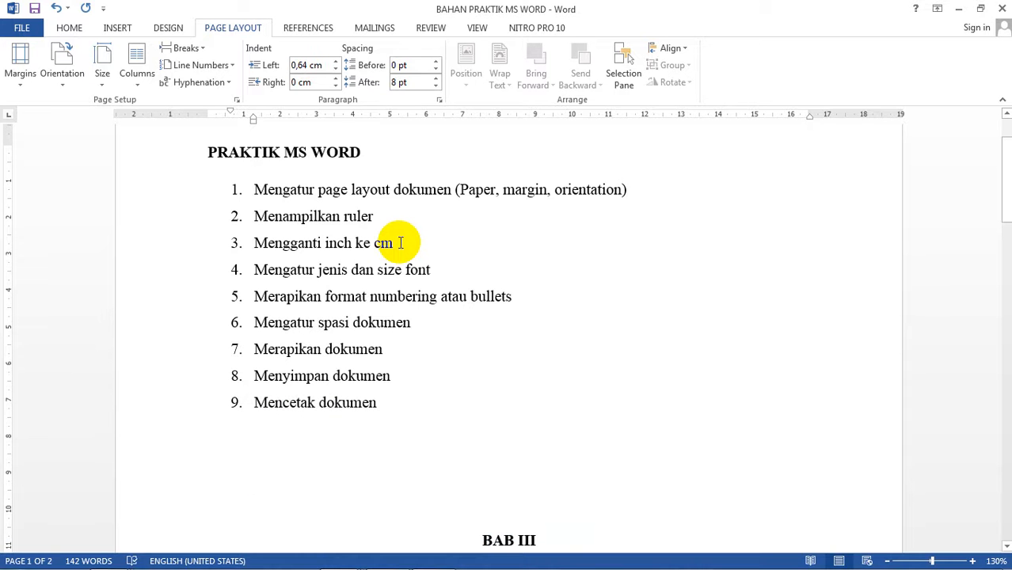
{"action": "left_click", "coordinate": [447, 267]}
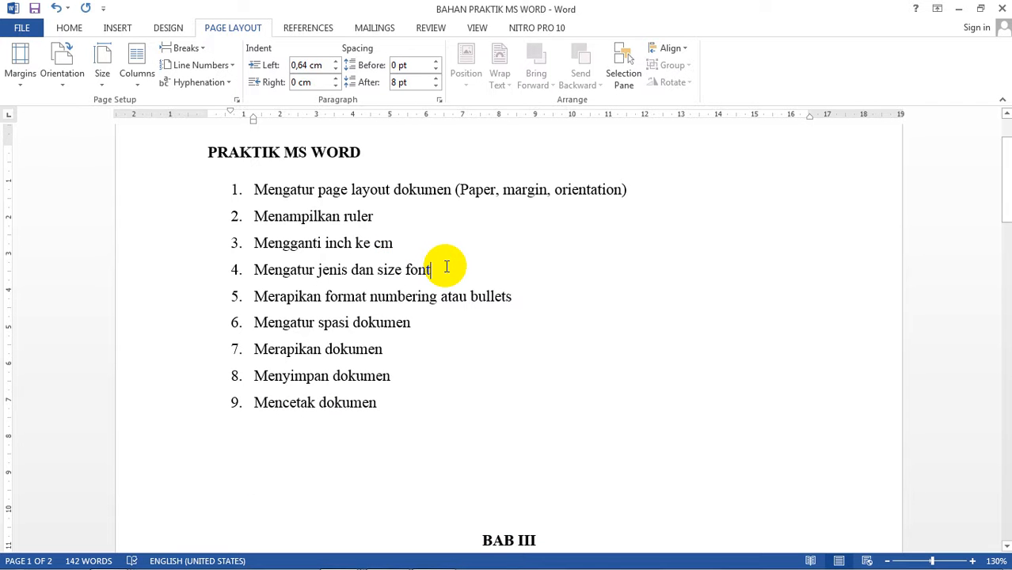
{"action": "scroll", "coordinate": [447, 267], "scroll_direction": "down", "scroll_amount": 1}
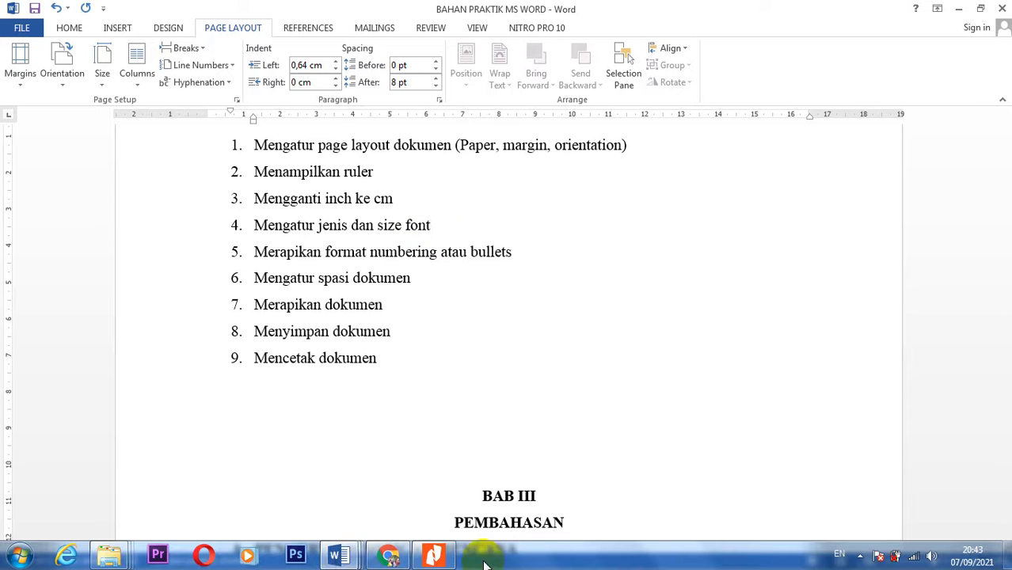
{"action": "mouse_move", "coordinate": [342, 556]}
{"action": "left_click", "coordinate": [560, 459]}
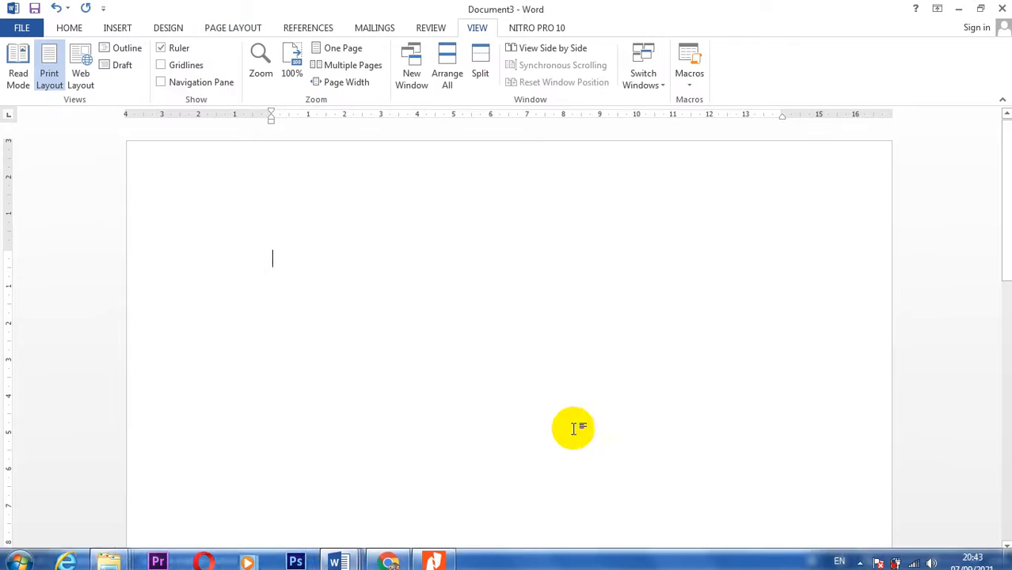
Enter the sample text FXGFGFFHVVBBCFGCFG on the first line of the blank document
{"action": "left_click", "coordinate": [73, 30]}
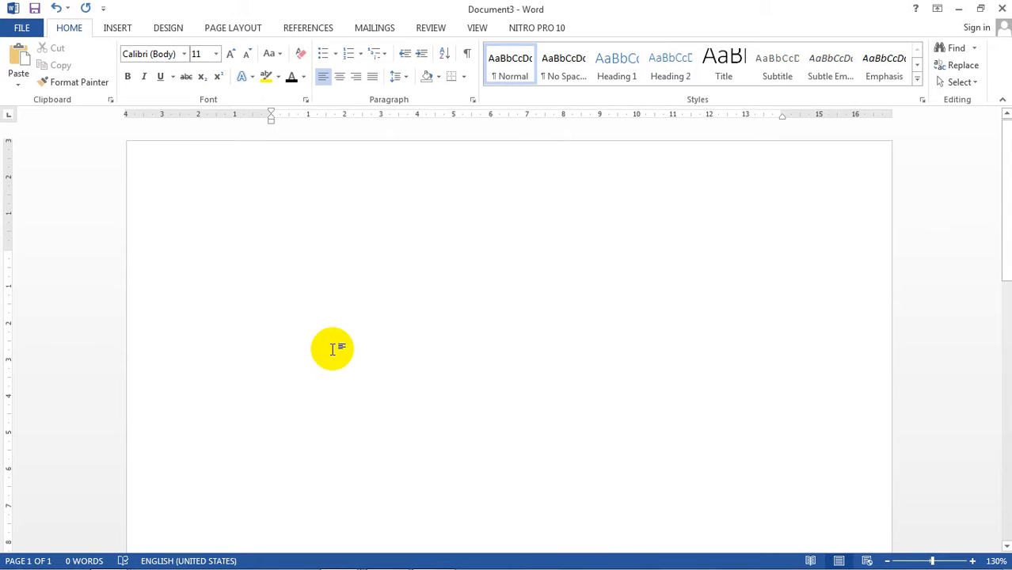
{"action": "type", "text": "FXGFGFFHVV"}
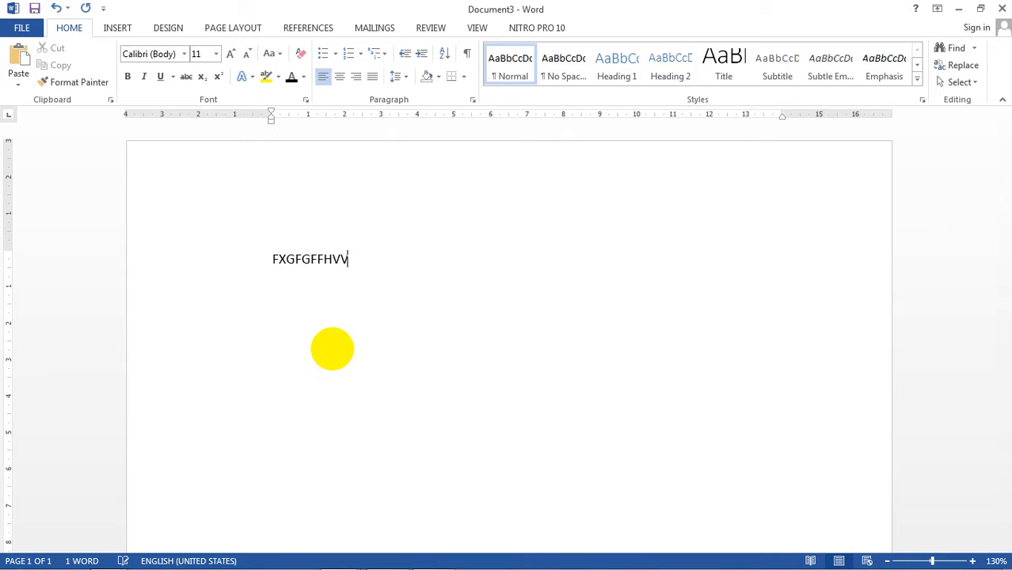
{"action": "type", "text": "BBCFGCFG"}
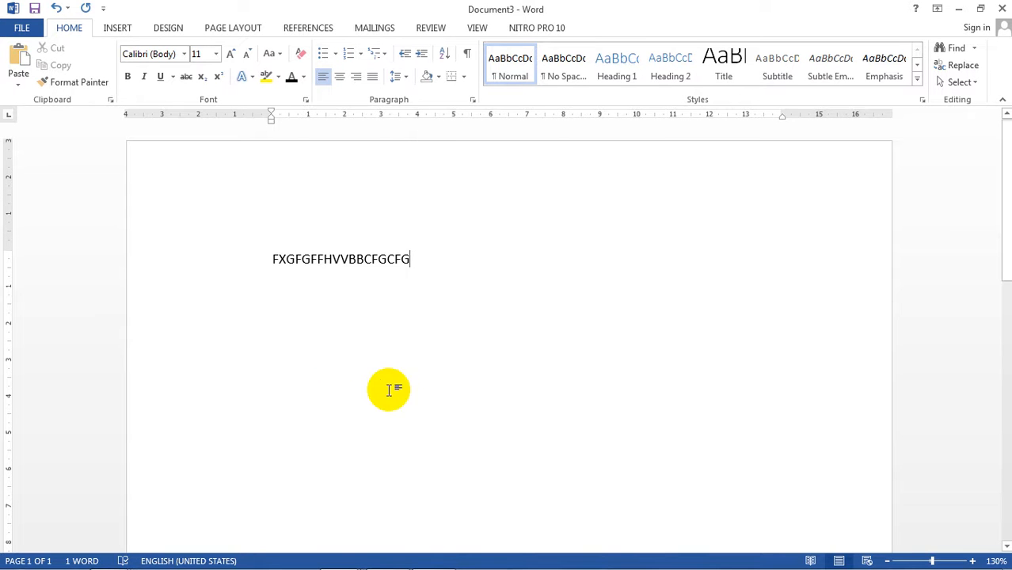
Format the whole sample text in Times New Roman at size 12
{"action": "left_click_drag", "start_coordinate": [416, 260], "coordinate": [210, 257]}
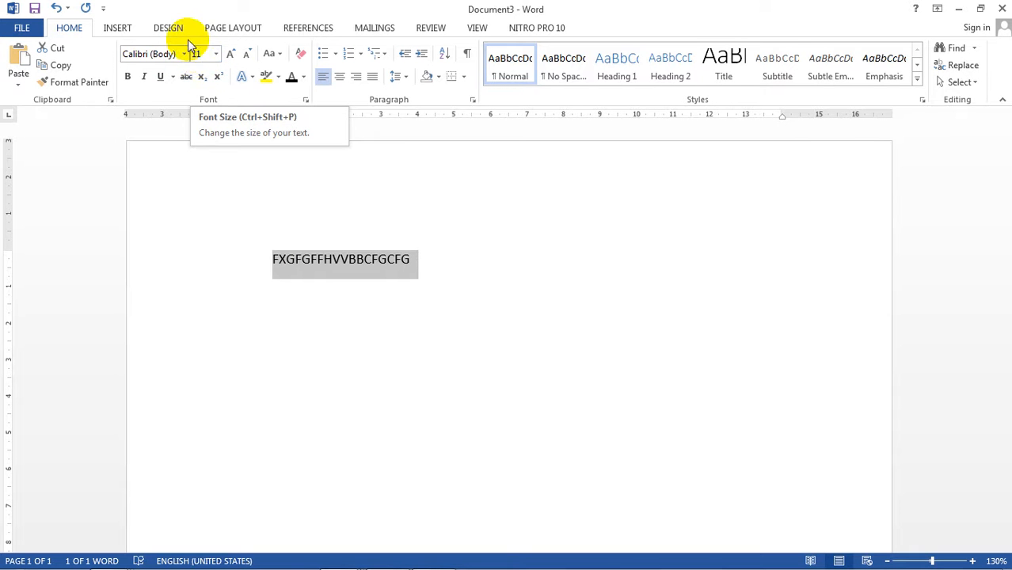
{"action": "left_click", "coordinate": [185, 54]}
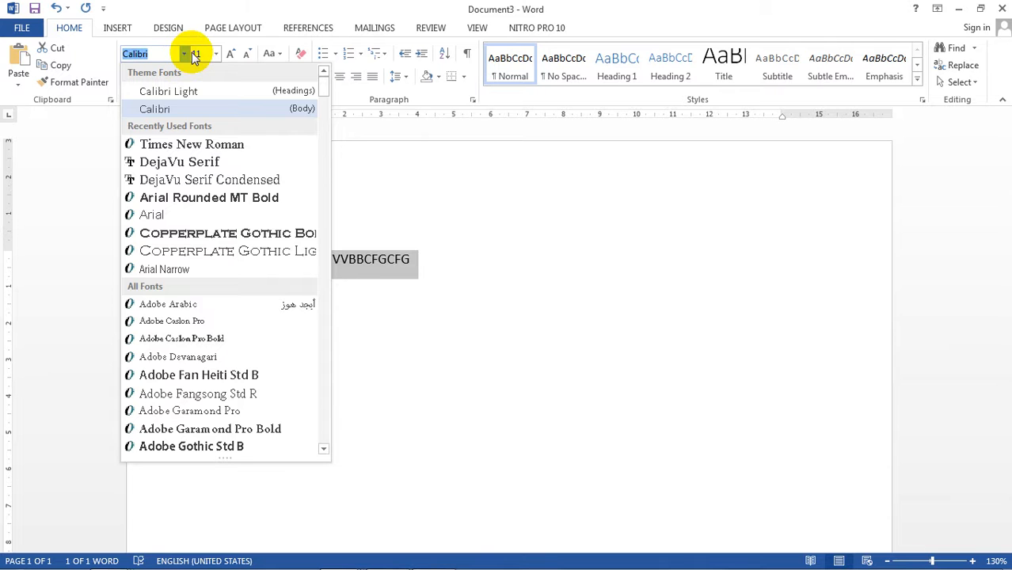
{"action": "key", "text": "Down"}
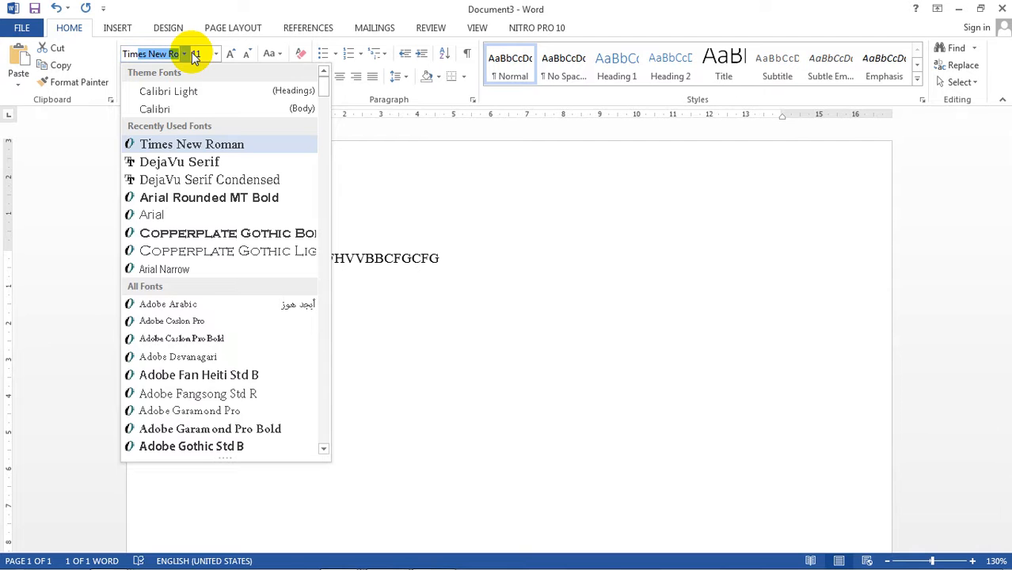
{"action": "key", "text": "Return"}
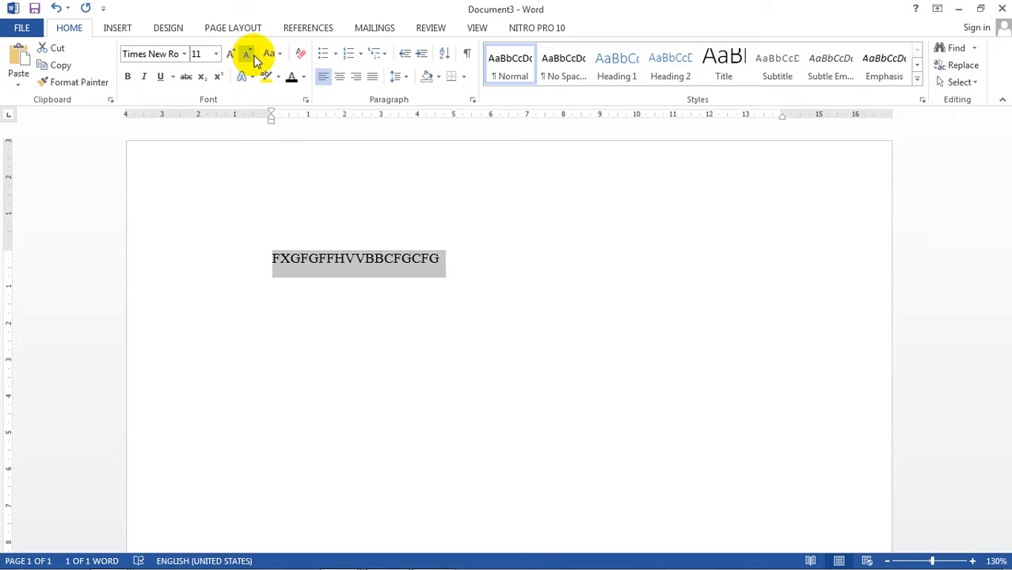
{"action": "left_click", "coordinate": [254, 58]}
{"action": "left_click", "coordinate": [230, 55]}
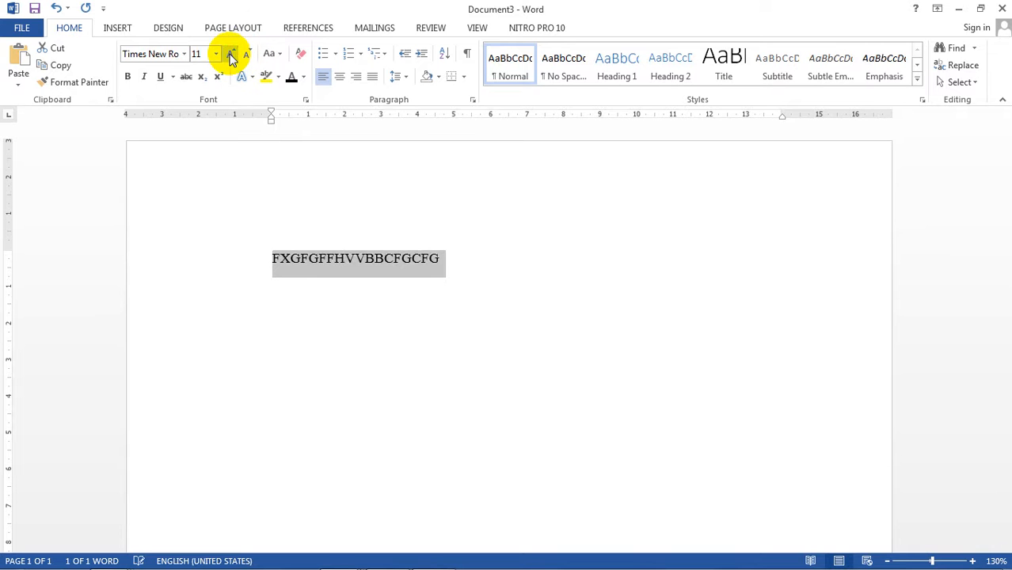
{"action": "left_click", "coordinate": [230, 57]}
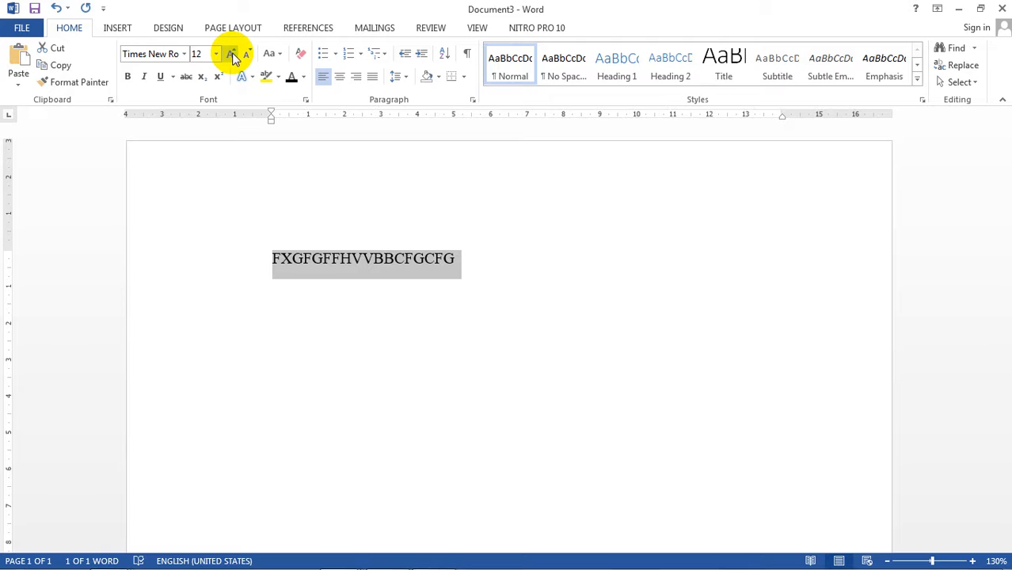
Make the selected sample text bold, italic and underlined
{"action": "left_click", "coordinate": [127, 79]}
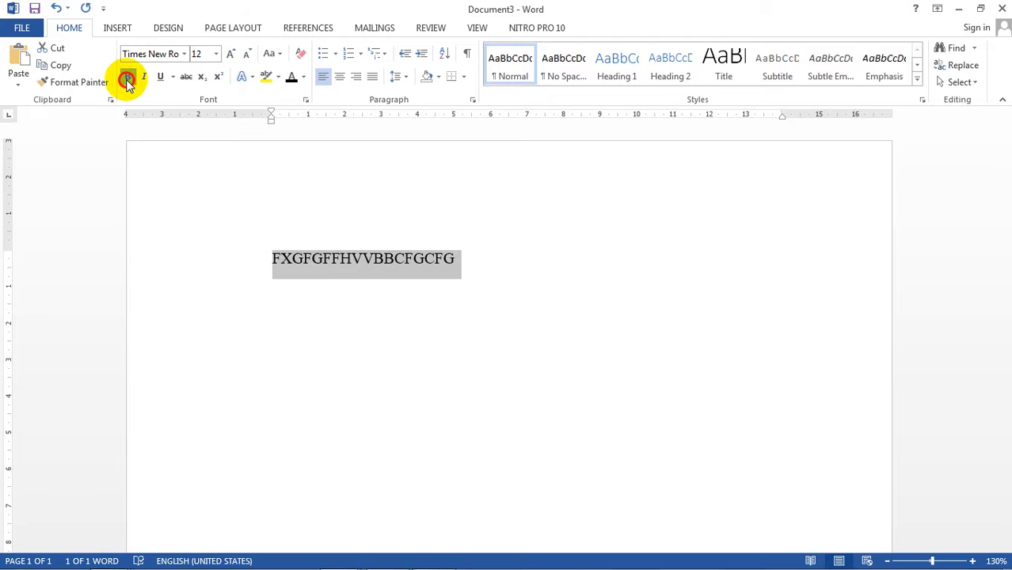
{"action": "left_click", "coordinate": [145, 78]}
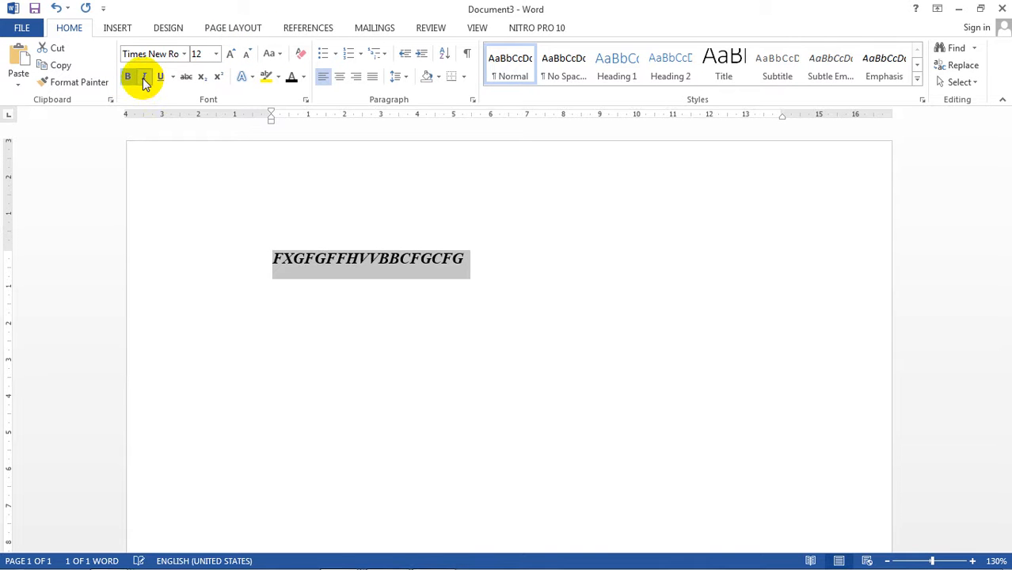
{"action": "left_click", "coordinate": [162, 79]}
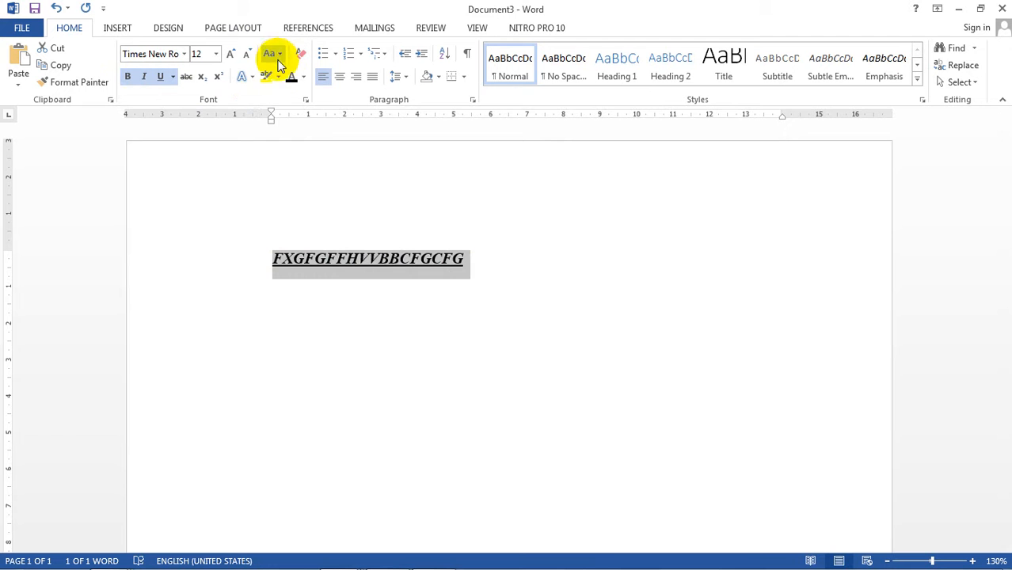
Change the selected sample text to lowercase, and then back to UPPERCASE
{"action": "left_click", "coordinate": [279, 56]}
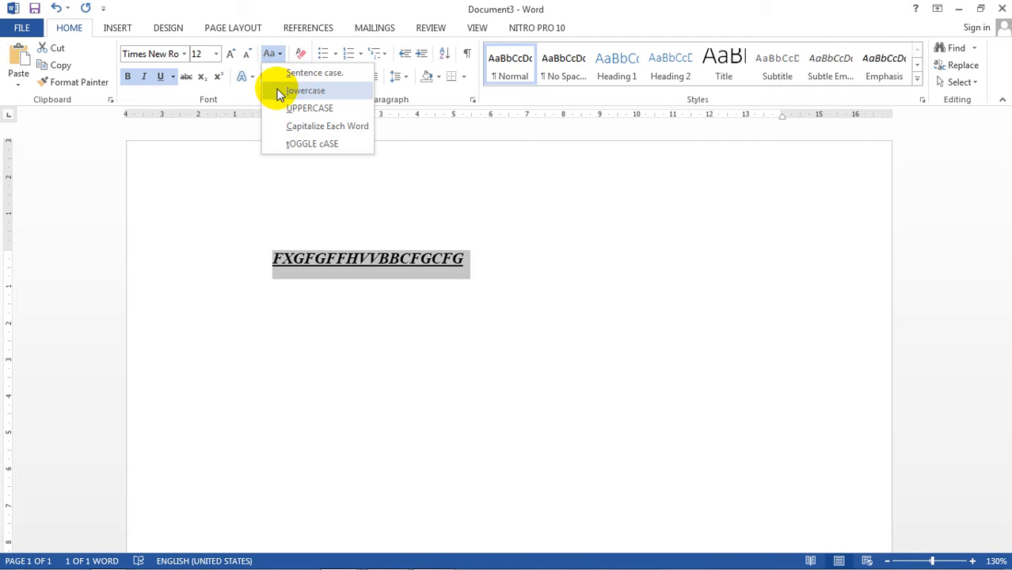
{"action": "left_click", "coordinate": [305, 90]}
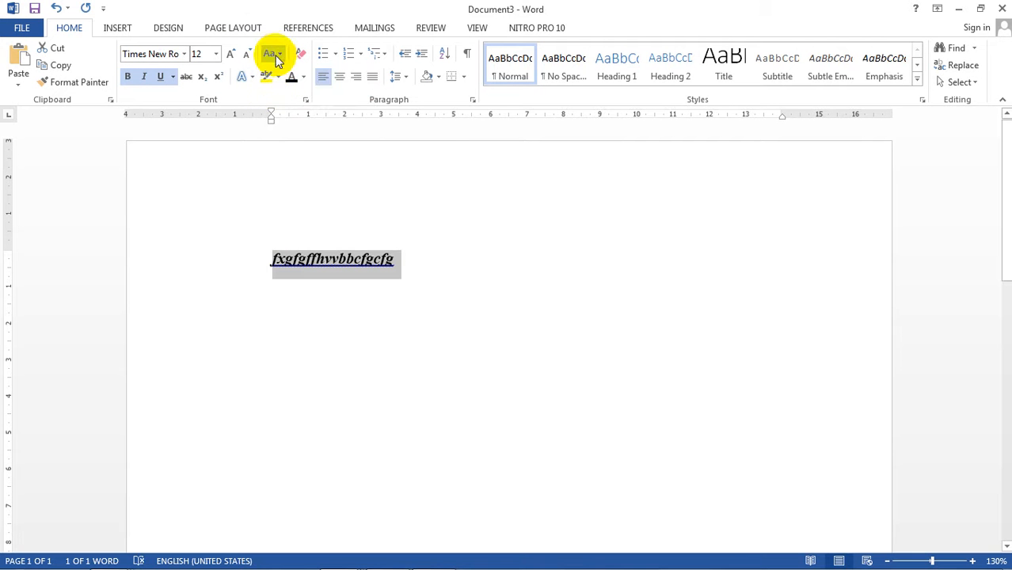
{"action": "left_click", "coordinate": [275, 56]}
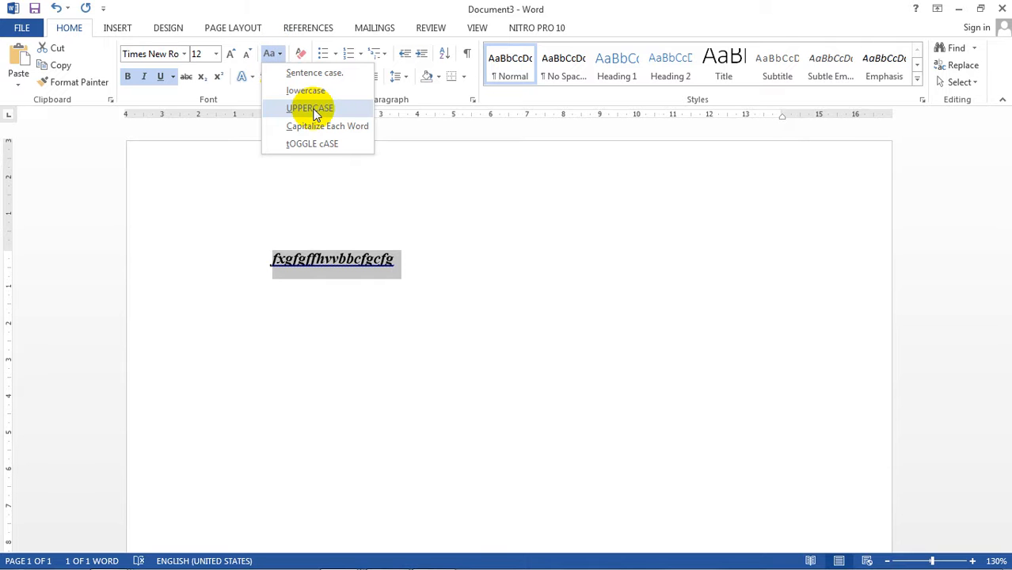
{"action": "left_click", "coordinate": [325, 112]}
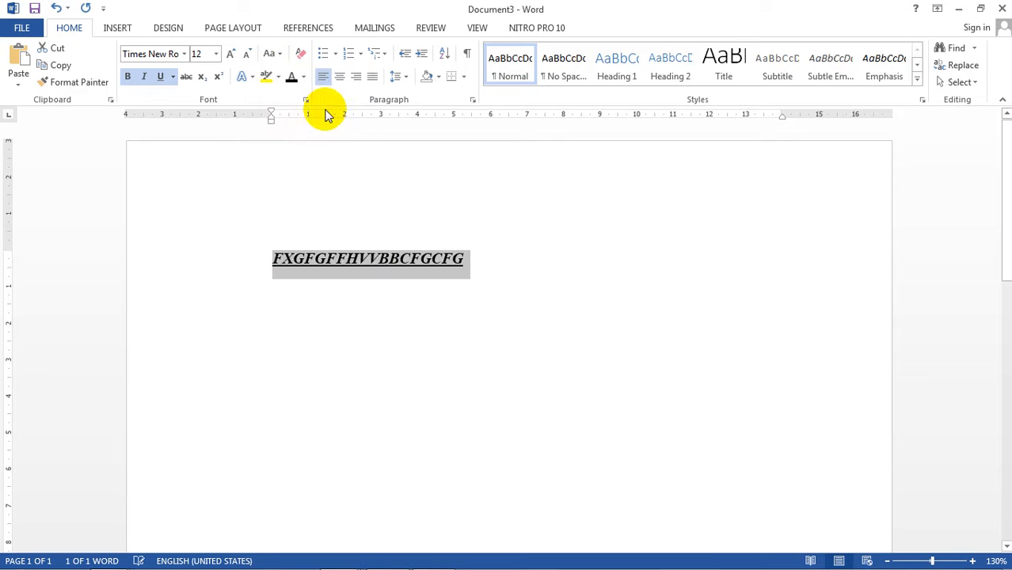
{"action": "left_click", "coordinate": [473, 258]}
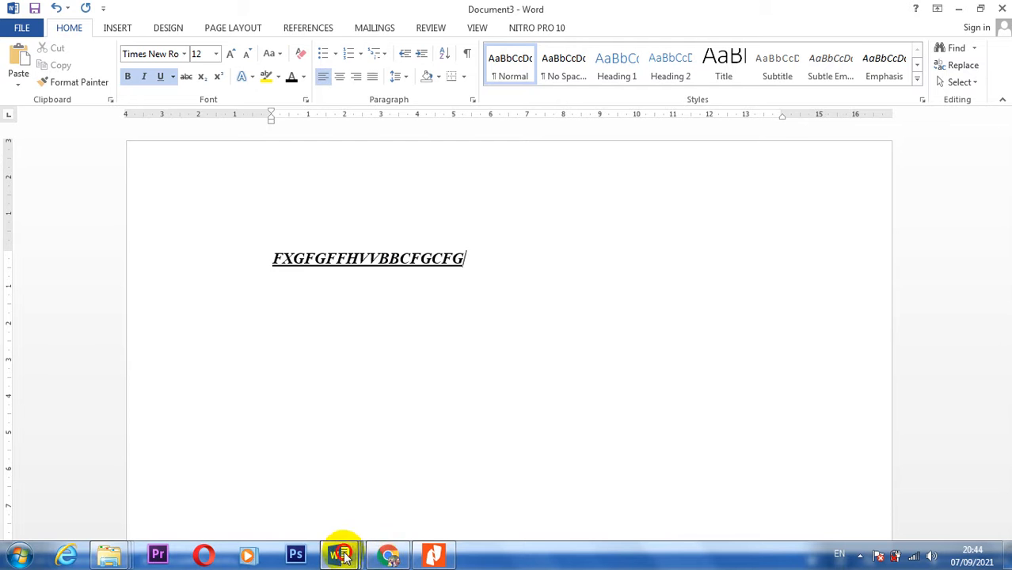
Glance at the BAHAN PRAKTIK MS WORD list and add a second line reading GFHGFHGFHG below the sample text
{"action": "left_click", "coordinate": [341, 554]}
{"action": "mouse_move", "coordinate": [241, 485]}
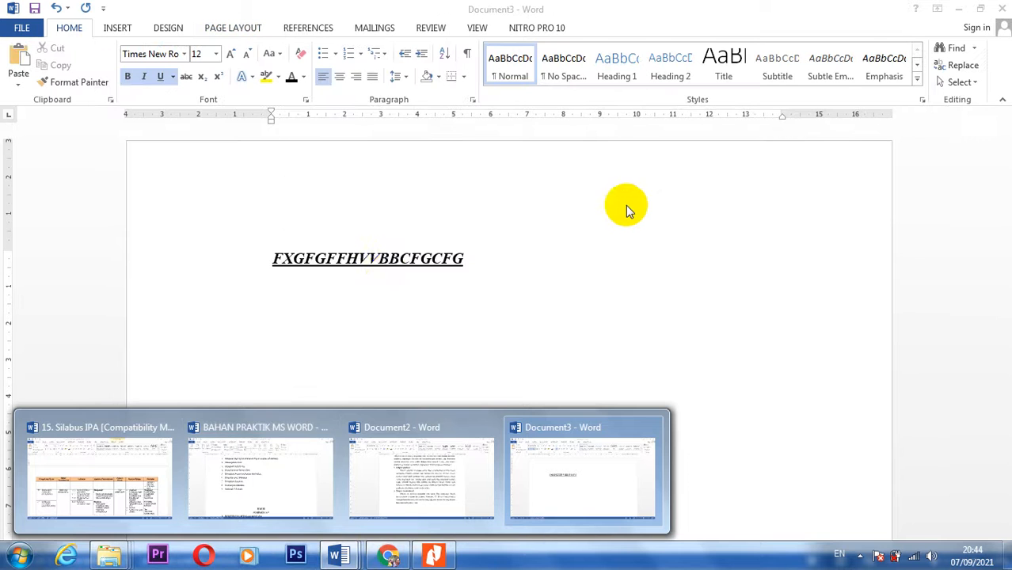
{"action": "left_click", "coordinate": [481, 262]}
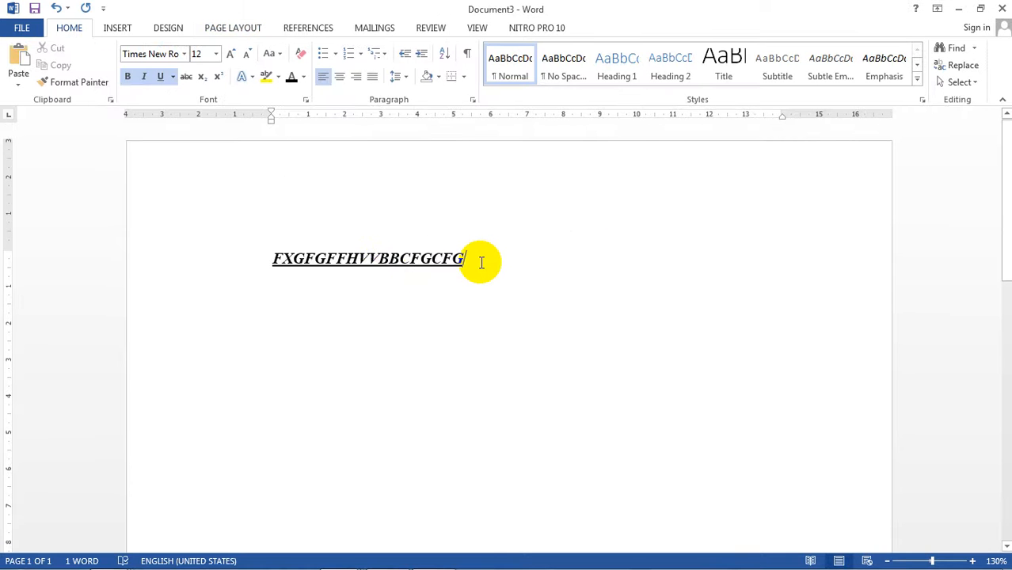
{"action": "key", "text": "Return"}
{"action": "type", "text": "GFHGFHGFHG"}
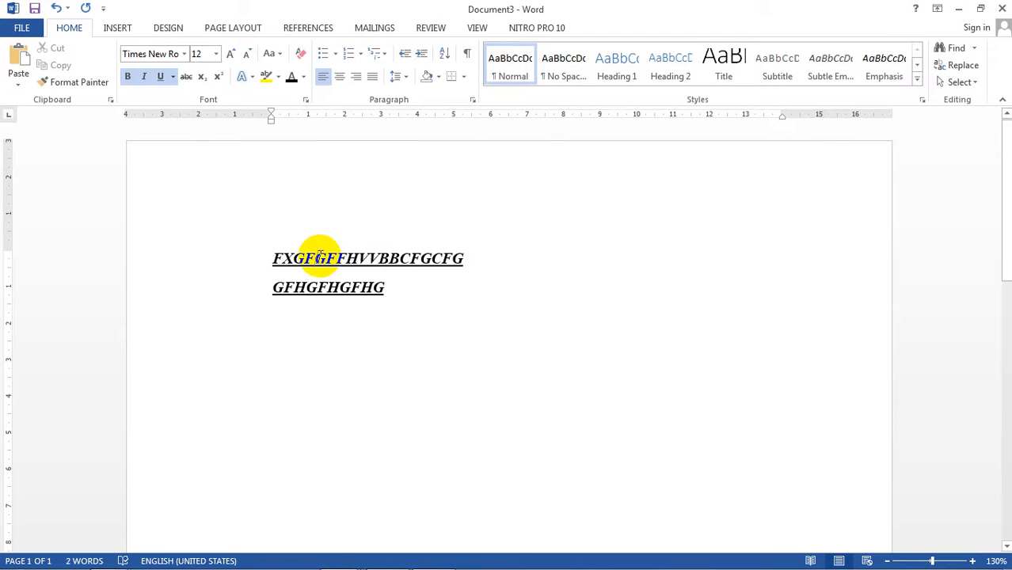
Turn both text lines into a numbered list using the 1. 2. 3. number format
{"action": "left_click_drag", "start_coordinate": [316, 257], "coordinate": [416, 287]}
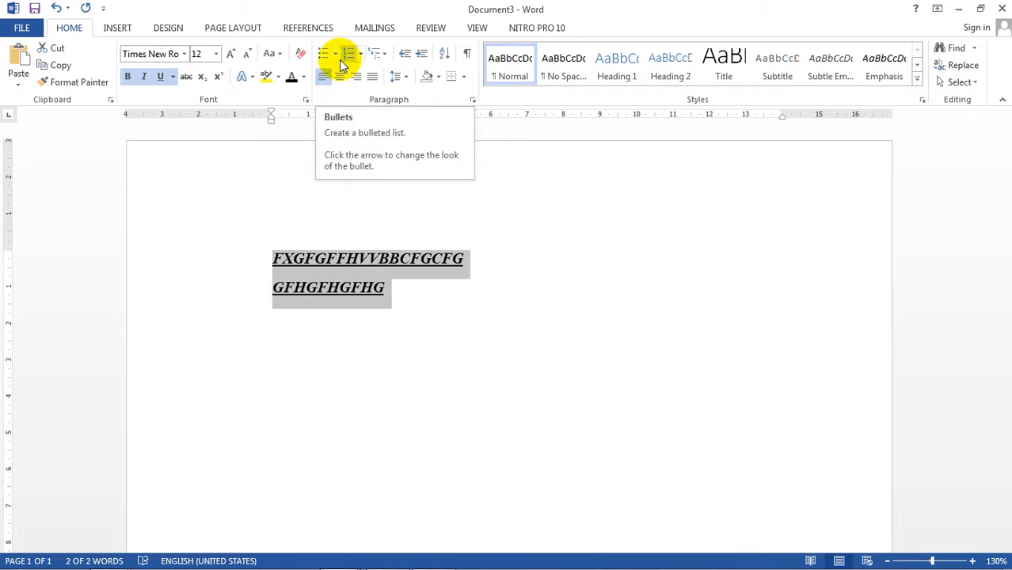
{"action": "left_click", "coordinate": [336, 60]}
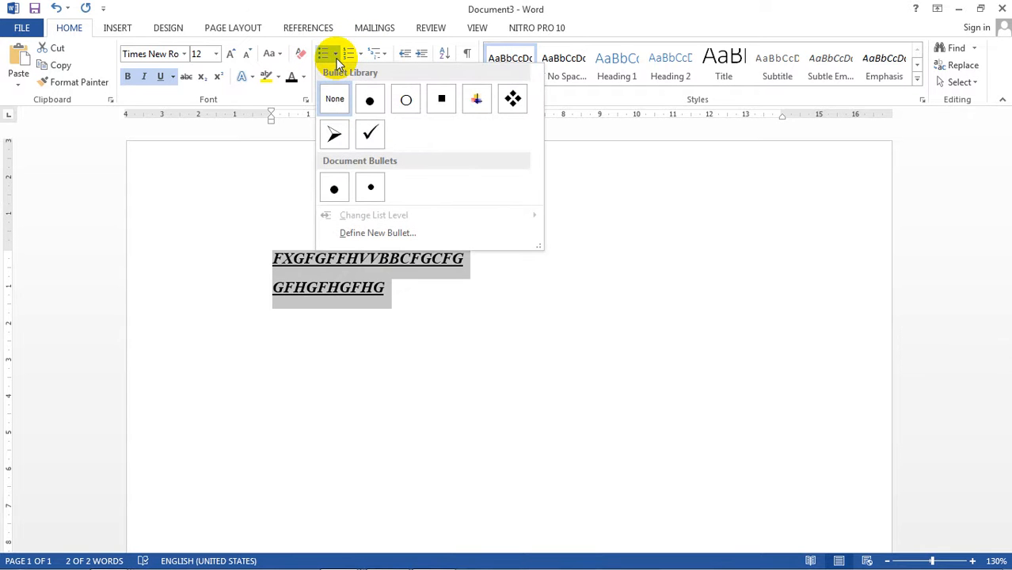
{"action": "left_click", "coordinate": [338, 61]}
{"action": "left_click", "coordinate": [362, 57]}
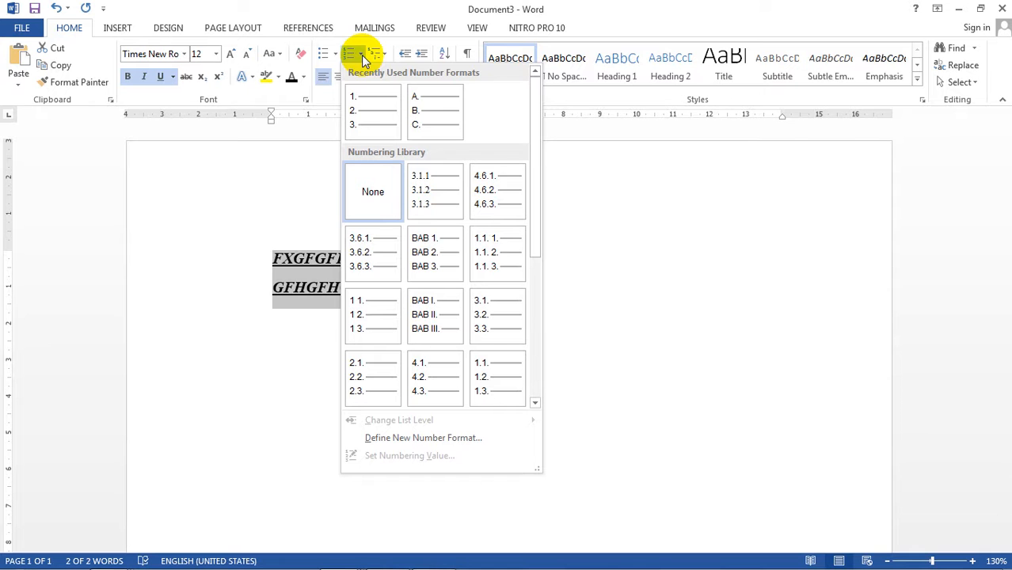
{"action": "left_click", "coordinate": [388, 127]}
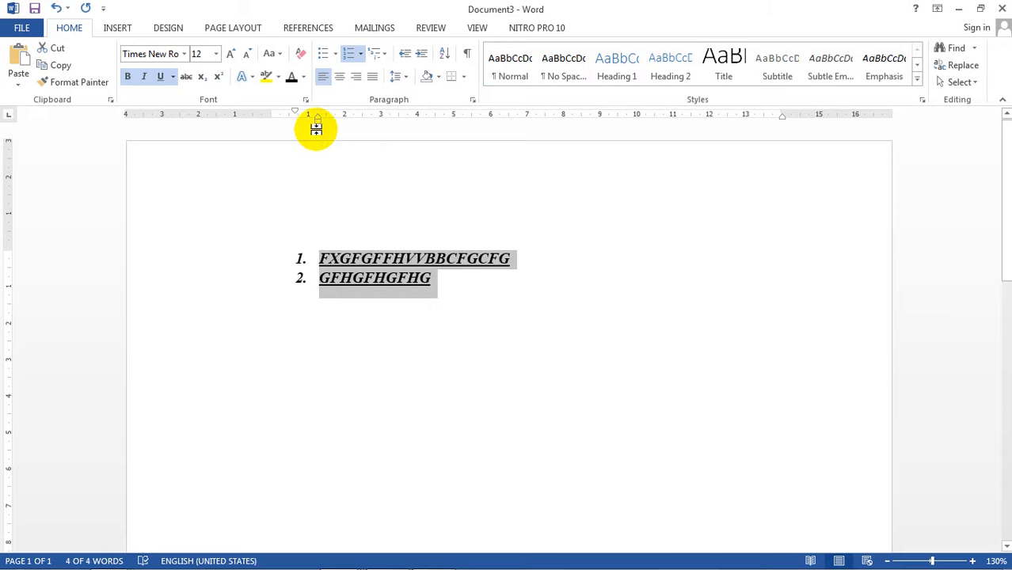
Shift the numbered list so its first-line indent sits at 0 cm and its hanging indent at about 0.5 cm on the ruler
{"action": "mouse_move", "coordinate": [315, 119]}
{"action": "left_mouse_down"}
{"action": "mouse_move", "coordinate": [354, 121]}
{"action": "mouse_move", "coordinate": [317, 119]}
{"action": "left_mouse_up"}
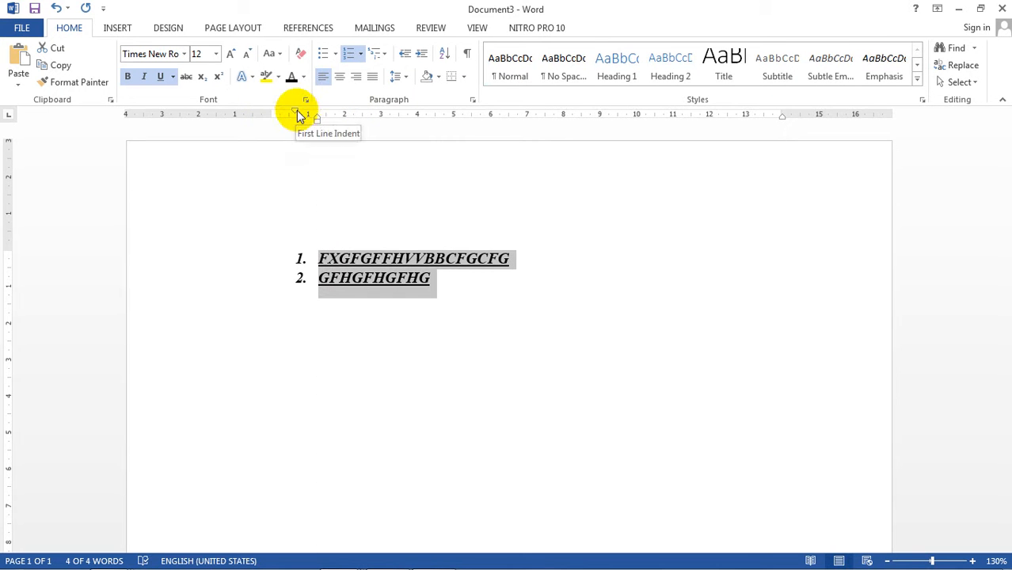
{"action": "mouse_move", "coordinate": [294, 114]}
{"action": "left_mouse_down"}
{"action": "mouse_move", "coordinate": [243, 112]}
{"action": "mouse_move", "coordinate": [271, 114]}
{"action": "left_mouse_up"}
{"action": "left_click", "coordinate": [466, 274]}
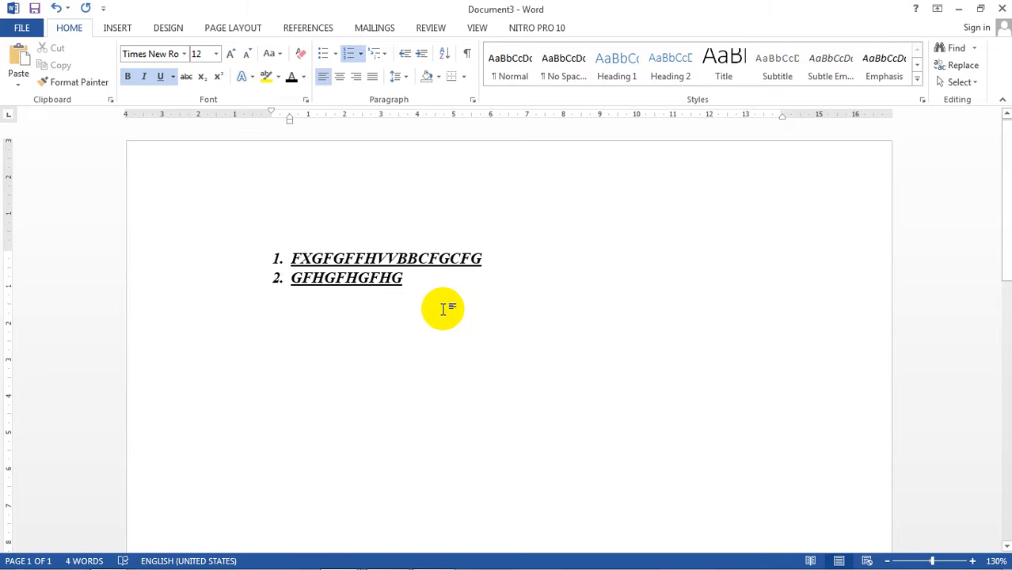
{"action": "left_click", "coordinate": [465, 297]}
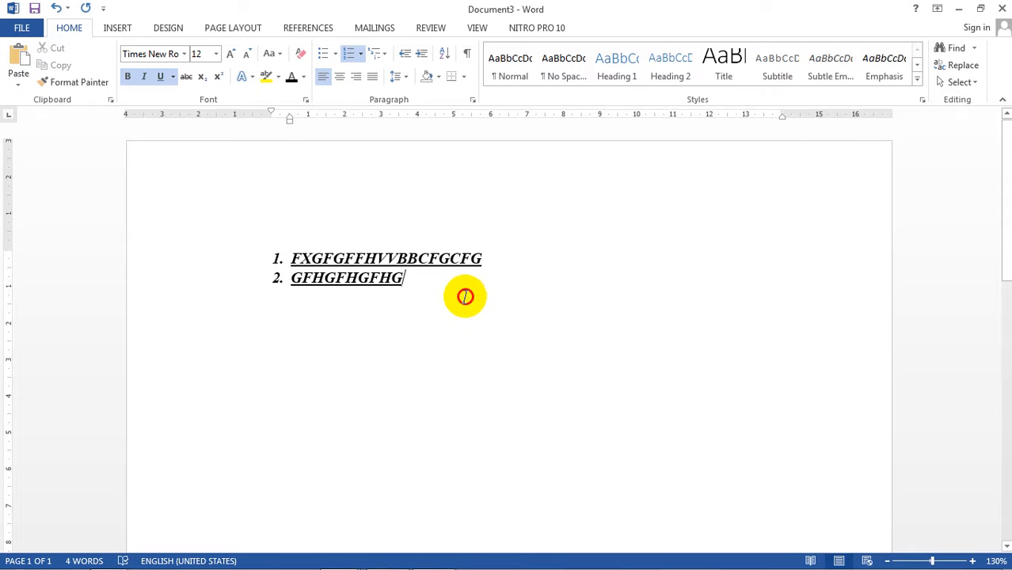
Set the numbered list's line spacing to 1,5 and remove the space after its paragraphs
{"action": "mouse_move", "coordinate": [385, 561]}
{"action": "mouse_move", "coordinate": [338, 556]}
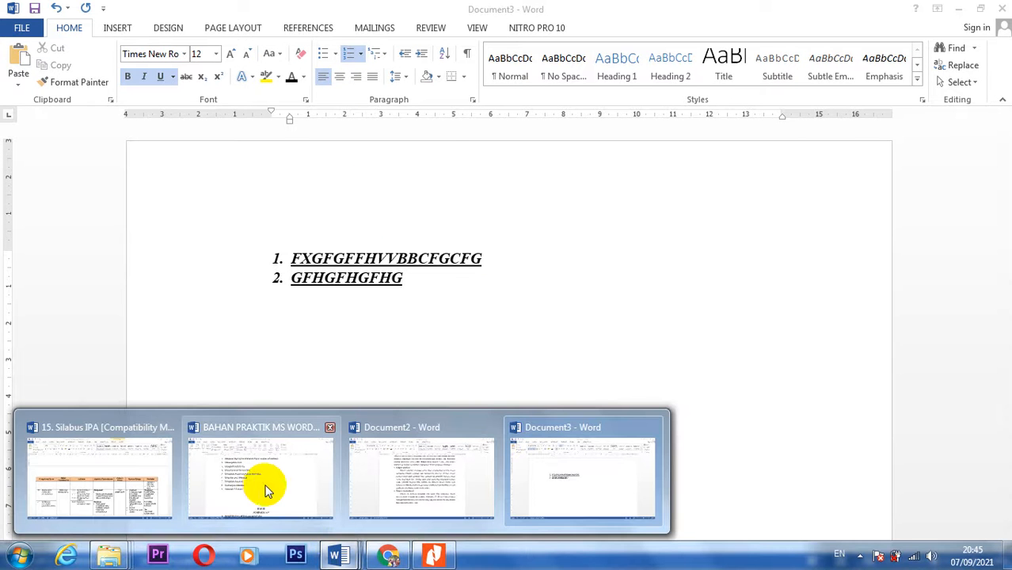
{"action": "mouse_move", "coordinate": [266, 487]}
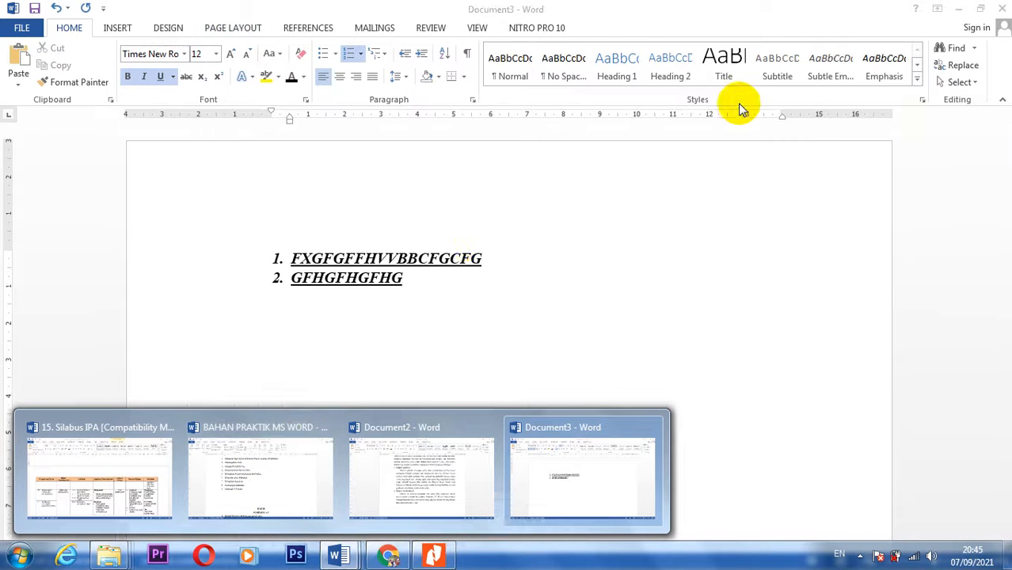
{"action": "left_click_drag", "start_coordinate": [472, 278], "coordinate": [242, 262]}
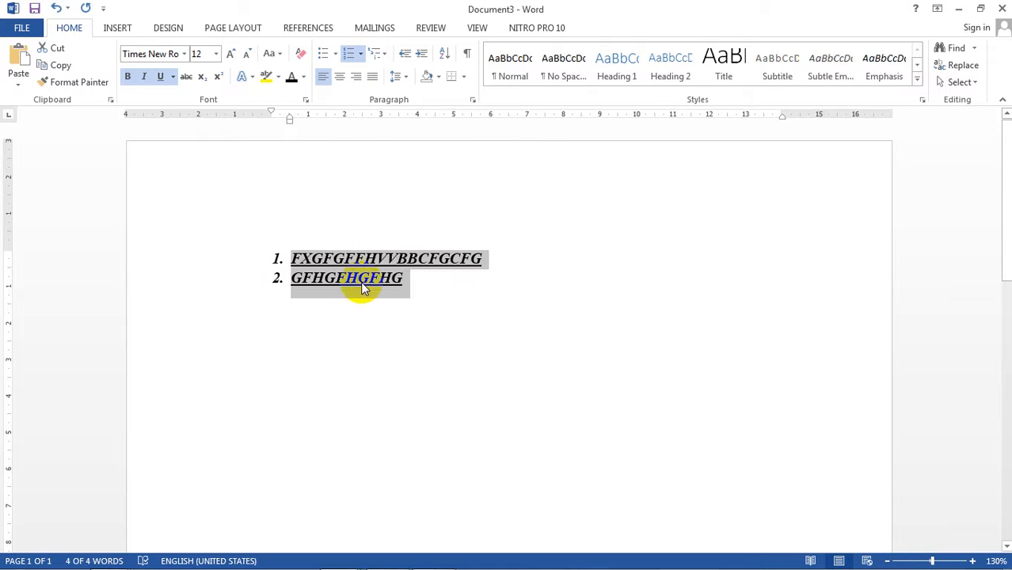
{"action": "left_click", "coordinate": [408, 86]}
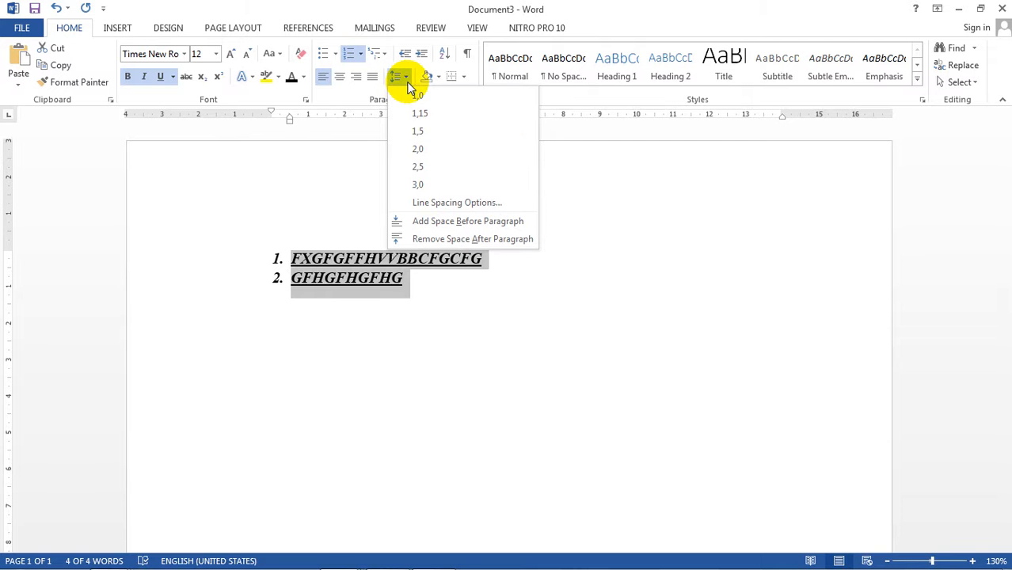
{"action": "left_click", "coordinate": [432, 135]}
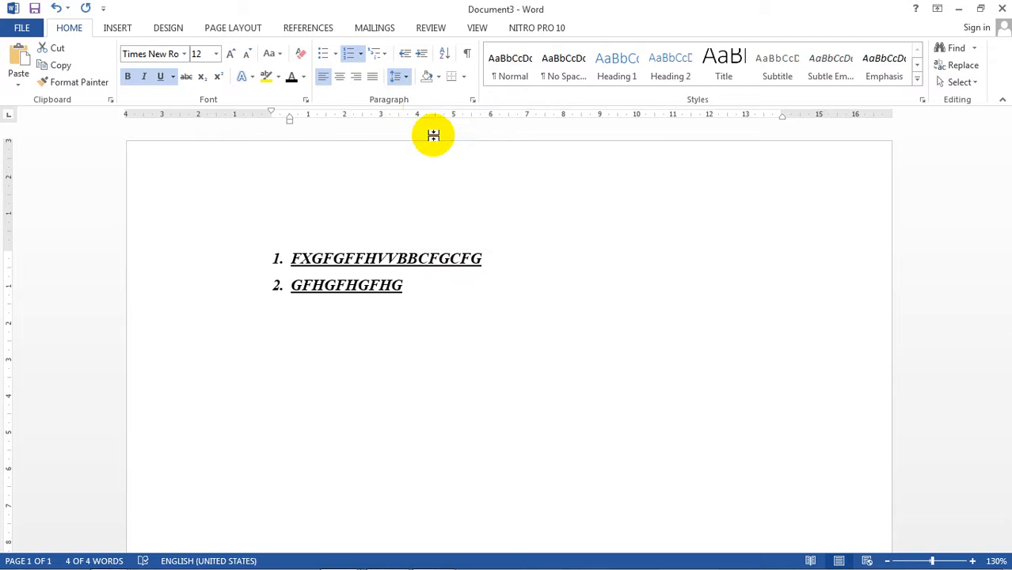
{"action": "left_click", "coordinate": [409, 85]}
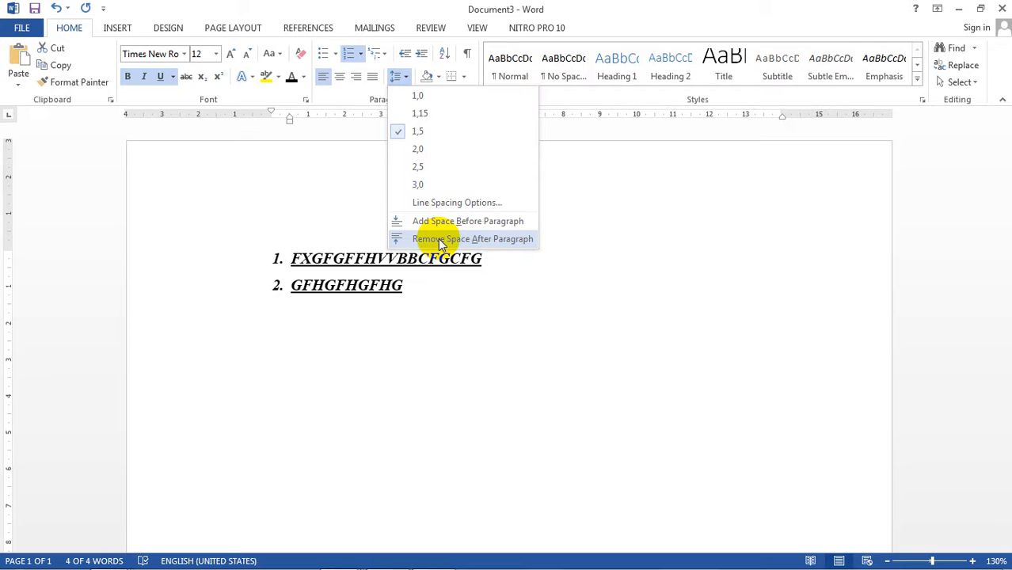
{"action": "left_click", "coordinate": [441, 240]}
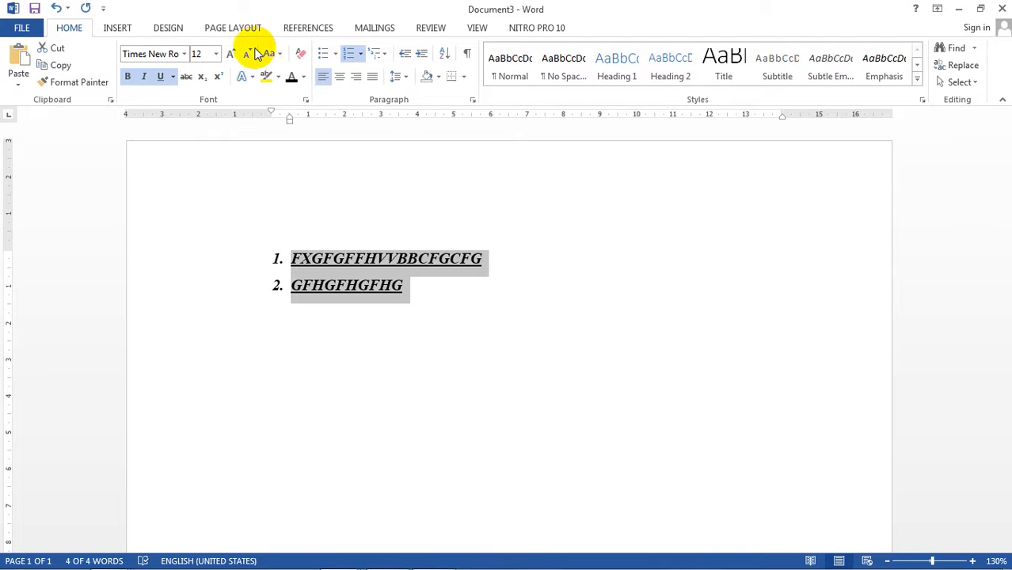
Increase the spacing after the selected list paragraphs to 24 pt
{"action": "left_click", "coordinate": [240, 30]}
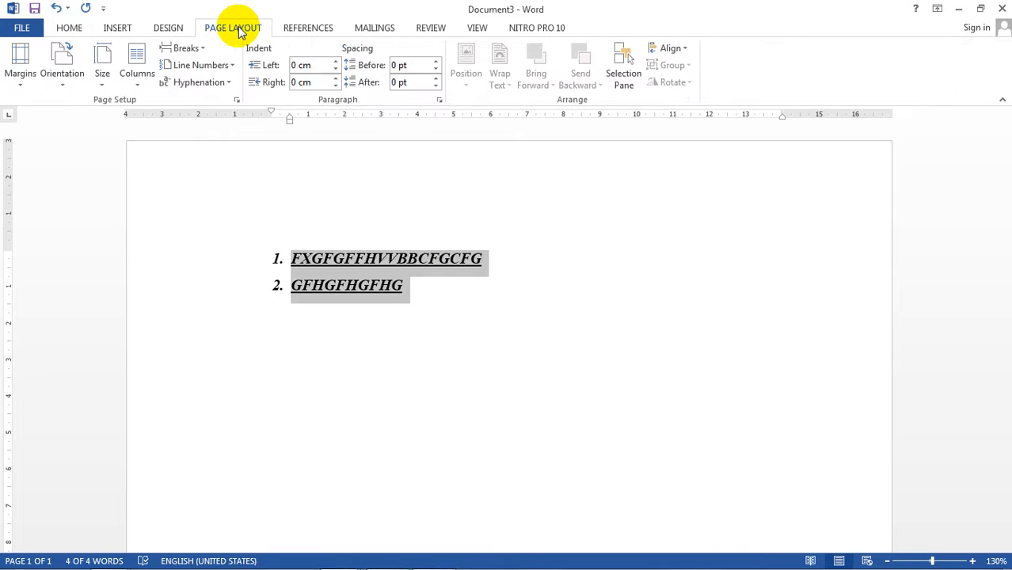
{"action": "left_click", "coordinate": [438, 79]}
{"action": "left_click", "coordinate": [438, 79]}
{"action": "left_click", "coordinate": [437, 79]}
{"action": "left_click", "coordinate": [437, 79]}
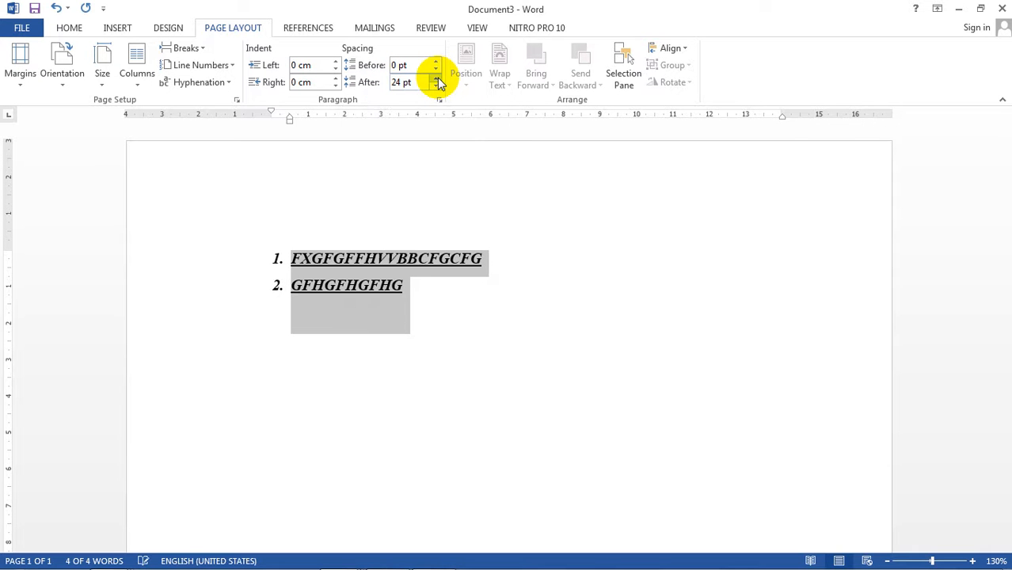
Add an unnumbered third line reading GGGH below the second list item
{"action": "left_click", "coordinate": [350, 332]}
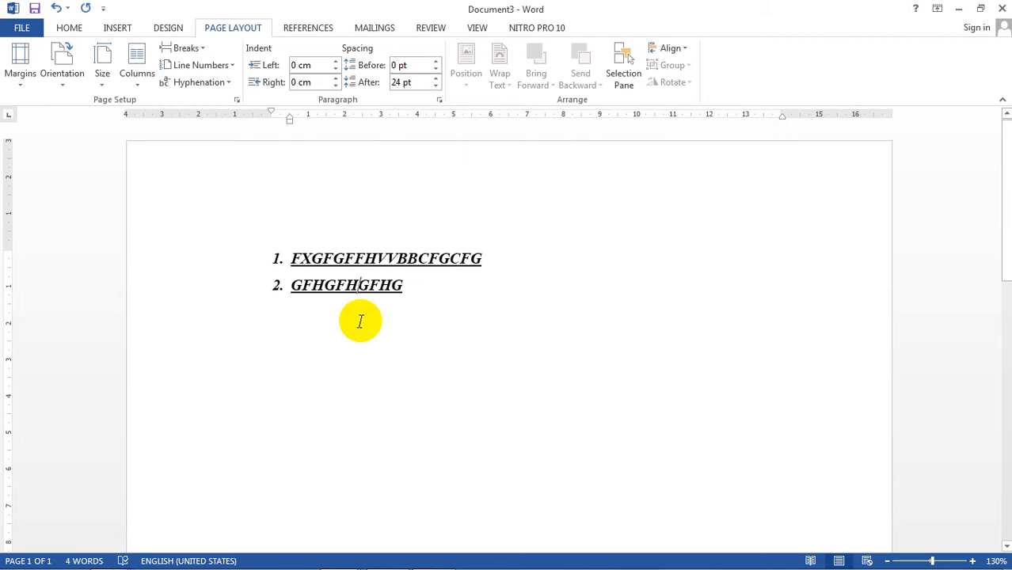
{"action": "left_click", "coordinate": [430, 303]}
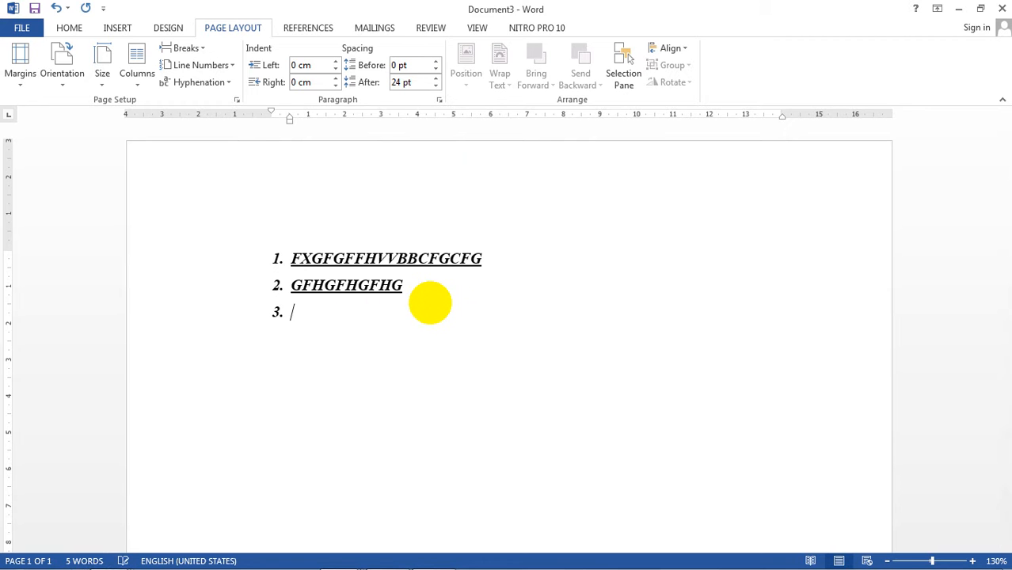
{"action": "type", "text": "GGGH"}
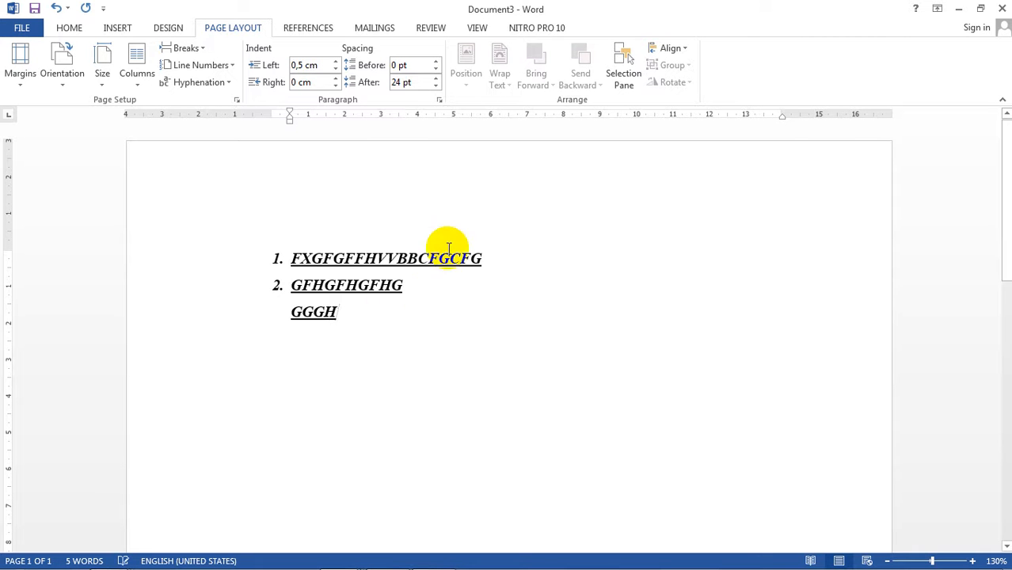
Reset the spacing after all paragraphs in the document to 0 pt, and raise it to 42 pt
{"action": "key", "text": "ctrl+a"}
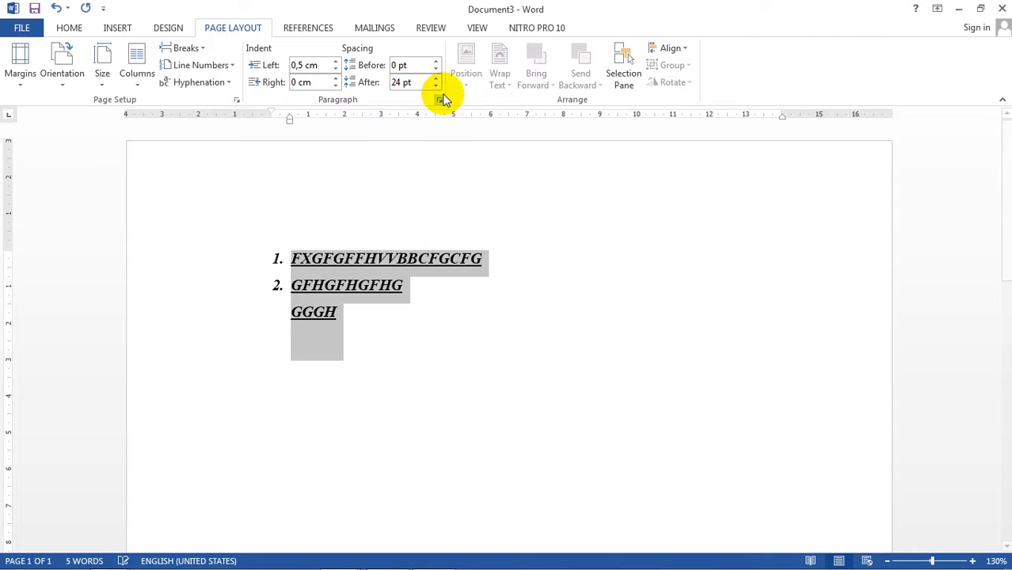
{"action": "left_click", "coordinate": [402, 82]}
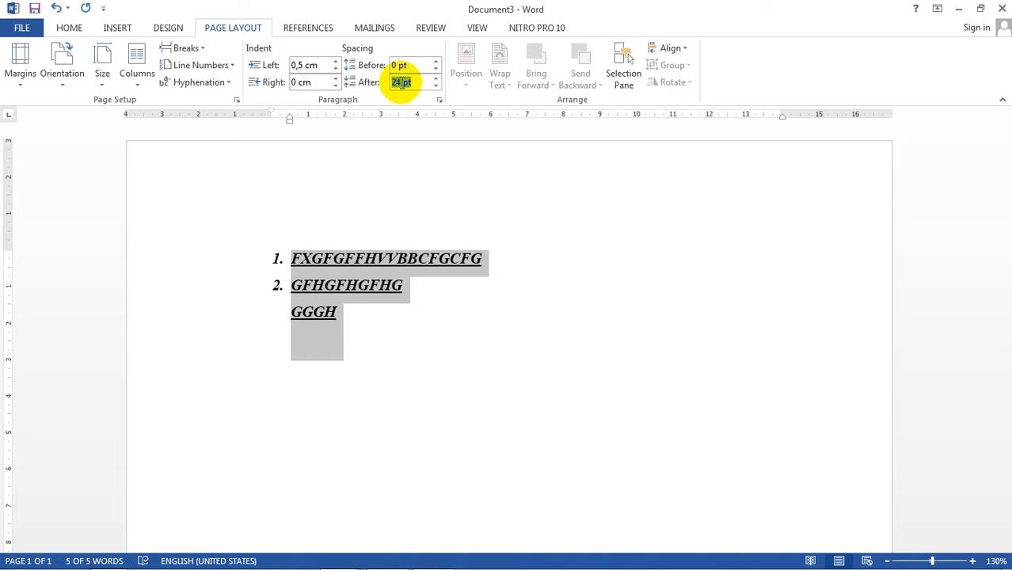
{"action": "type", "text": "0"}
{"action": "key", "text": "Return"}
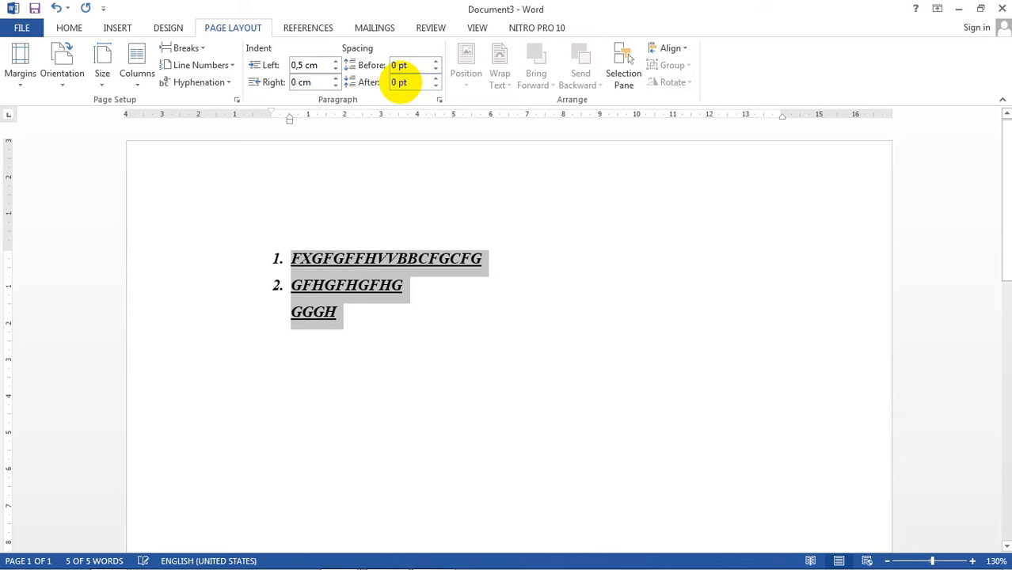
{"action": "left_click", "coordinate": [435, 79]}
{"action": "left_click", "coordinate": [435, 79]}
{"action": "left_click", "coordinate": [435, 79]}
{"action": "left_click", "coordinate": [435, 79]}
{"action": "left_click", "coordinate": [434, 79]}
{"action": "left_click", "coordinate": [435, 79]}
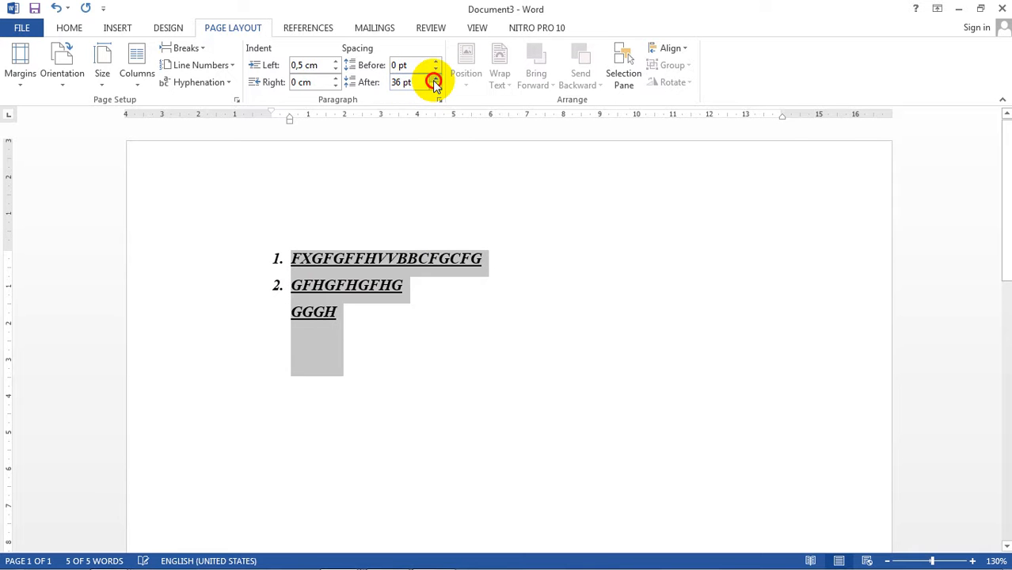
{"action": "left_click", "coordinate": [435, 79]}
{"action": "left_click", "coordinate": [339, 385]}
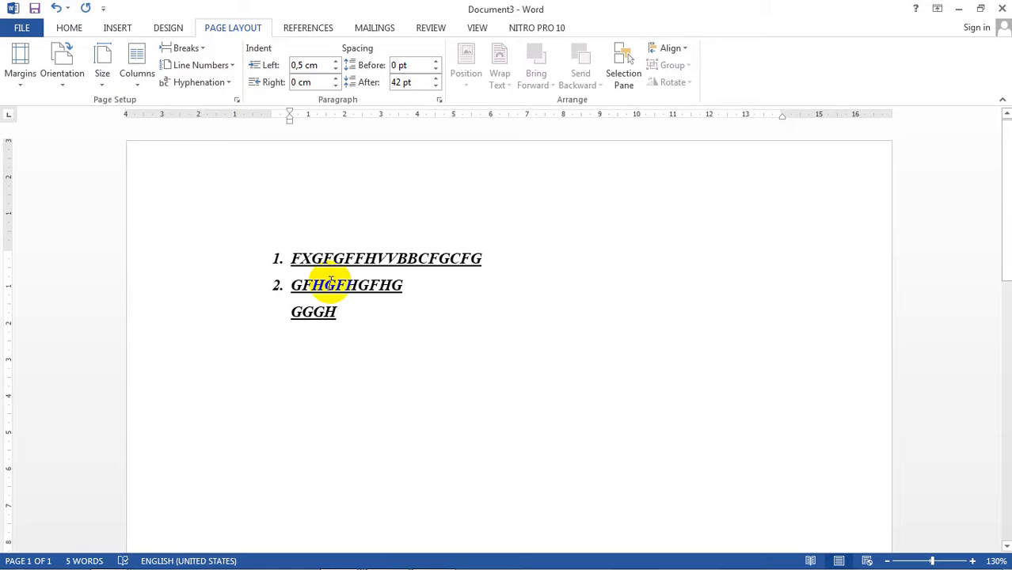
Set the spacing before all three lines to 36 pt
{"action": "left_click_drag", "start_coordinate": [294, 259], "coordinate": [350, 315]}
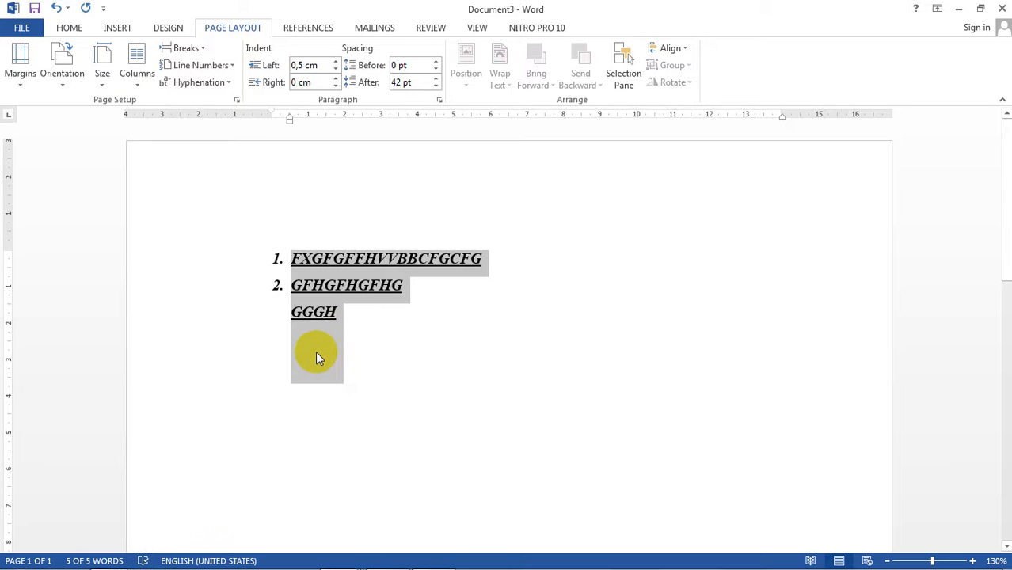
{"action": "left_click", "coordinate": [435, 62]}
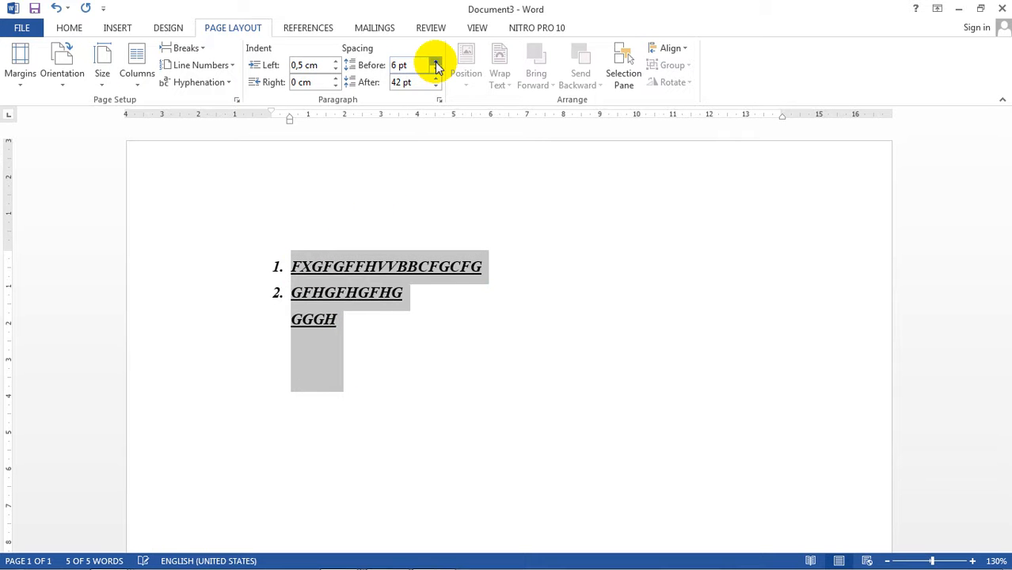
{"action": "left_click", "coordinate": [435, 62]}
{"action": "left_click", "coordinate": [435, 62]}
{"action": "left_click", "coordinate": [435, 62]}
{"action": "left_click", "coordinate": [434, 62]}
{"action": "left_click", "coordinate": [435, 62]}
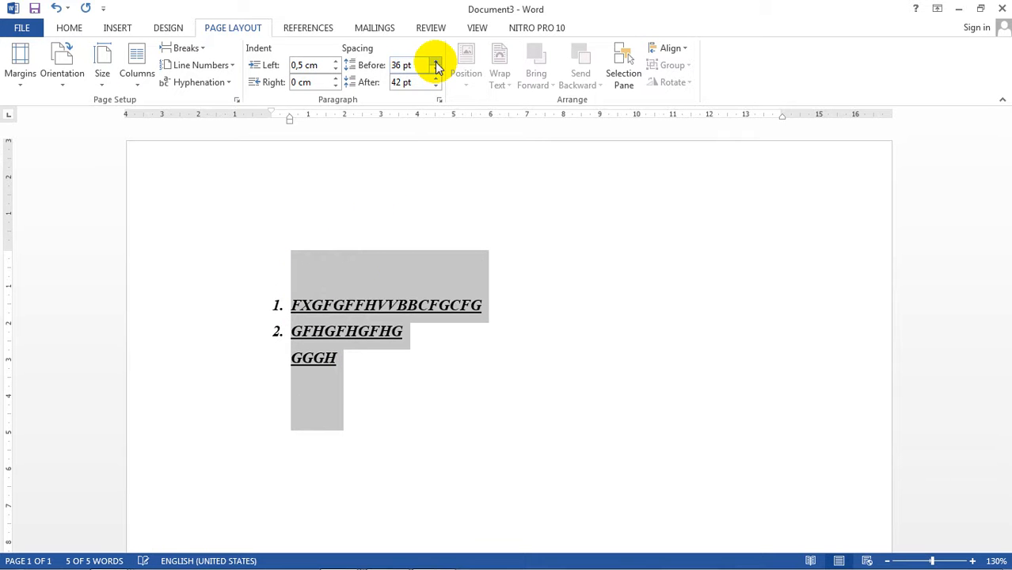
Set the spacing before and after the unnumbered GGGH line to 0 pt
{"action": "left_click", "coordinate": [363, 253]}
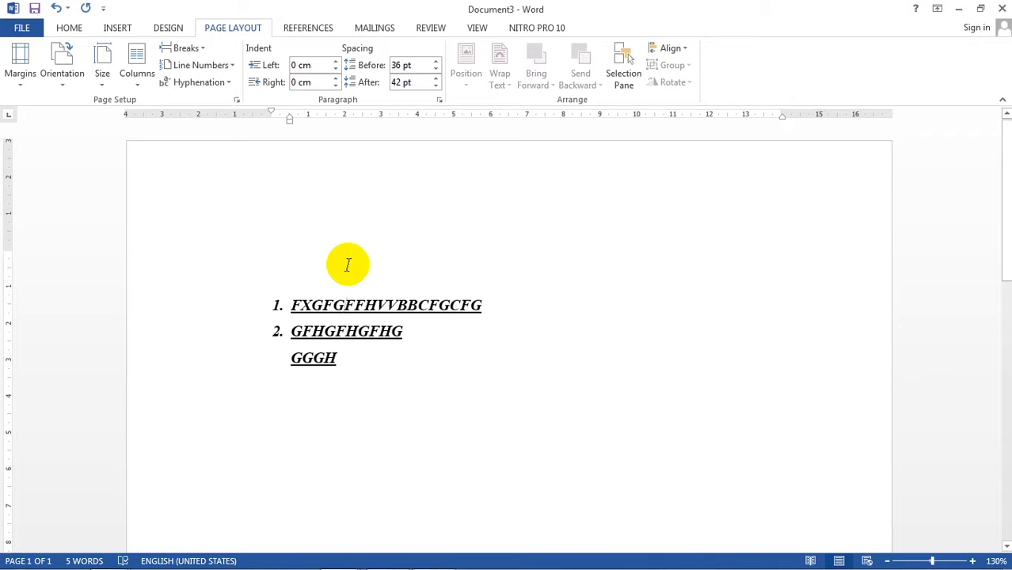
{"action": "left_click", "coordinate": [377, 366]}
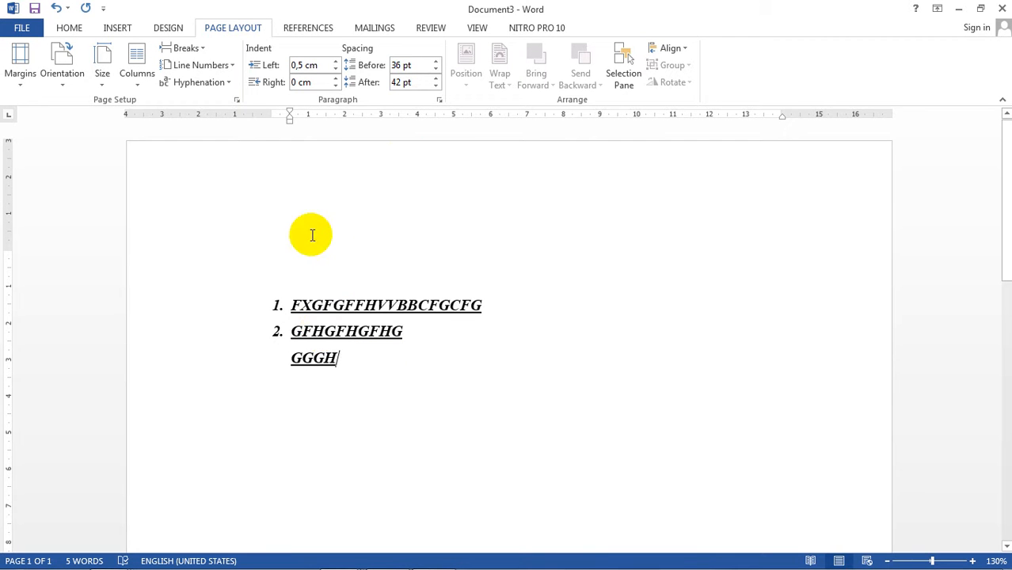
{"action": "left_click", "coordinate": [341, 239]}
{"action": "left_click", "coordinate": [375, 351]}
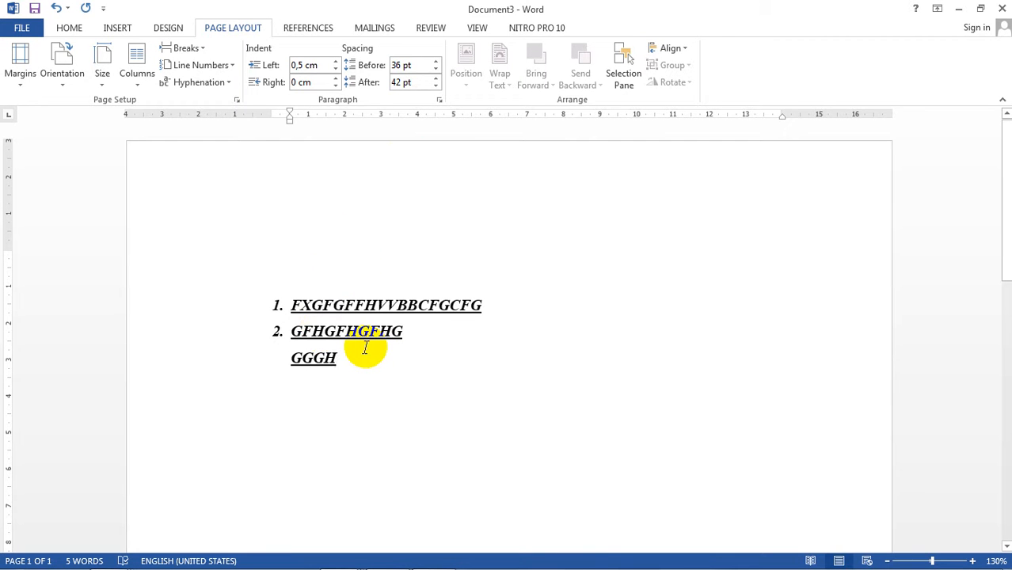
{"action": "left_click", "coordinate": [400, 83]}
{"action": "type", "text": "0"}
{"action": "key", "text": "Return"}
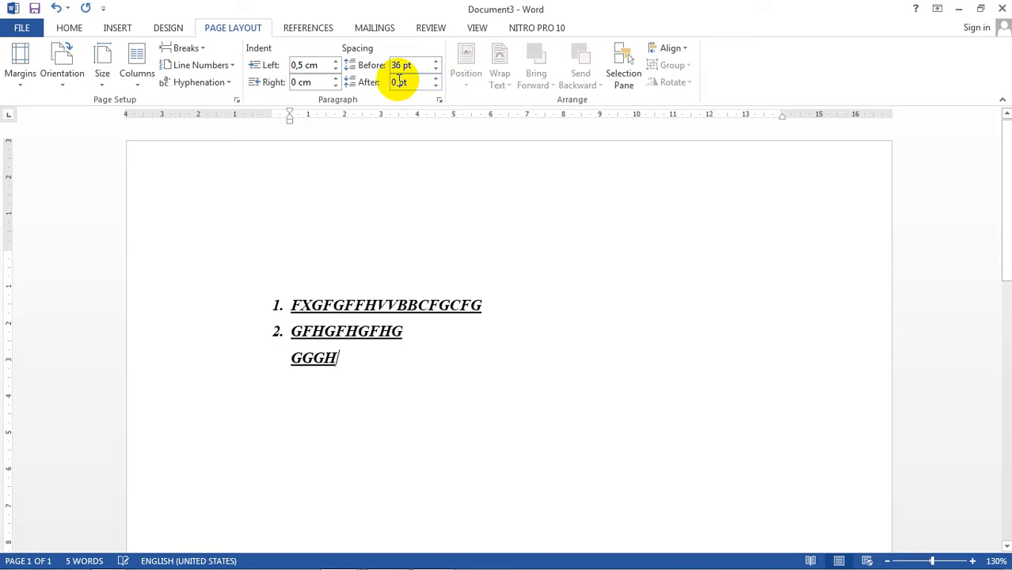
{"action": "left_click", "coordinate": [399, 63]}
{"action": "type", "text": "0"}
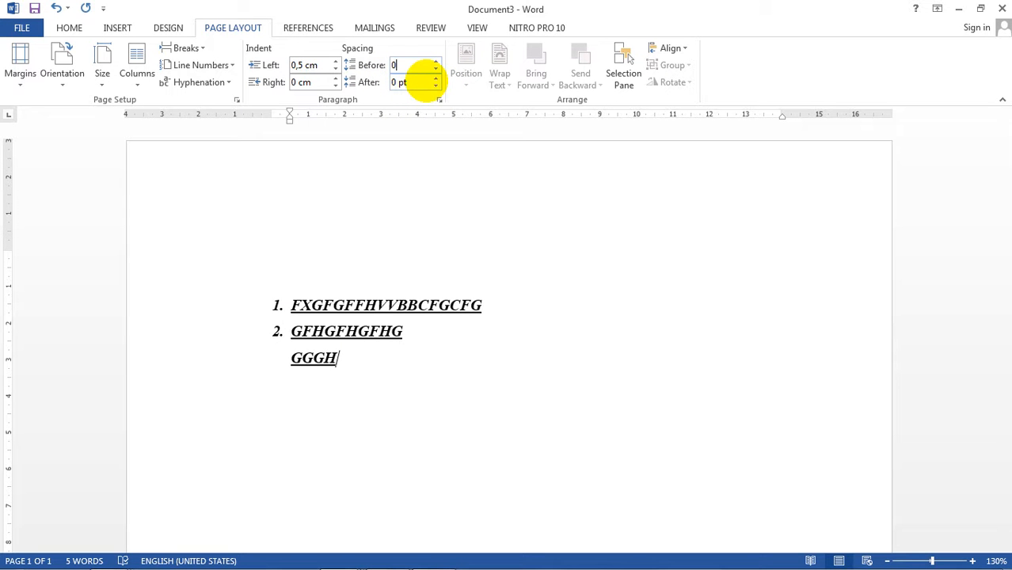
{"action": "key", "text": "Return"}
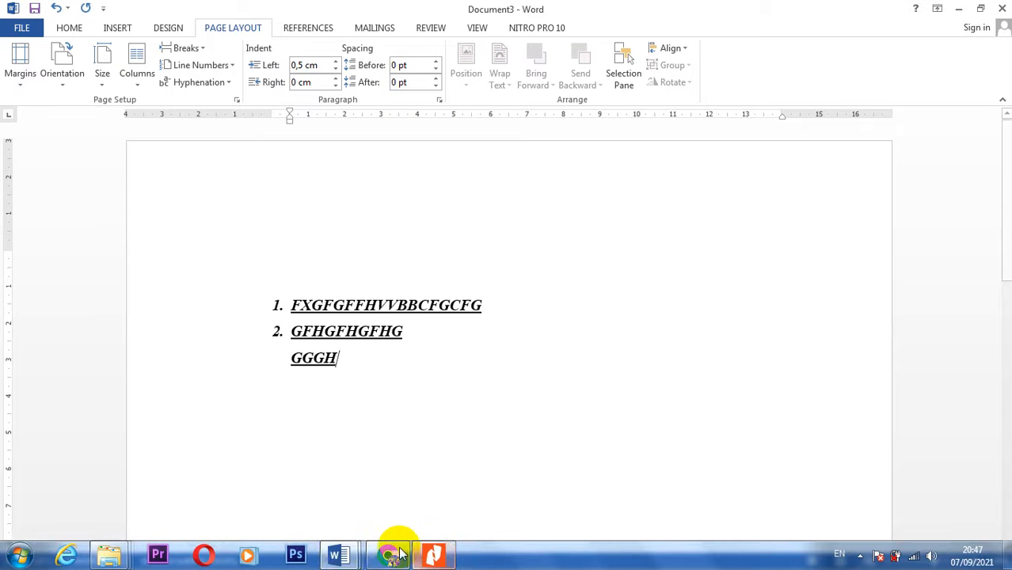
Switch to the BAHAN PRAKTIK MS WORD document and add the list item MEMASUKKAN GAMBAR after "Mengatur spasi dokumen"
{"action": "mouse_move", "coordinate": [334, 554]}
{"action": "mouse_move", "coordinate": [284, 487]}
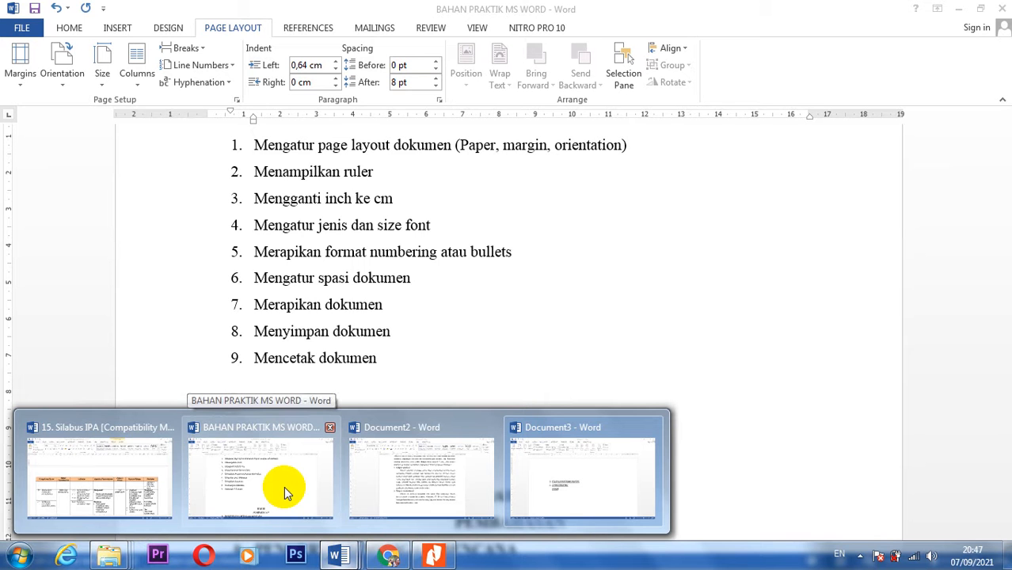
{"action": "left_click", "coordinate": [284, 487]}
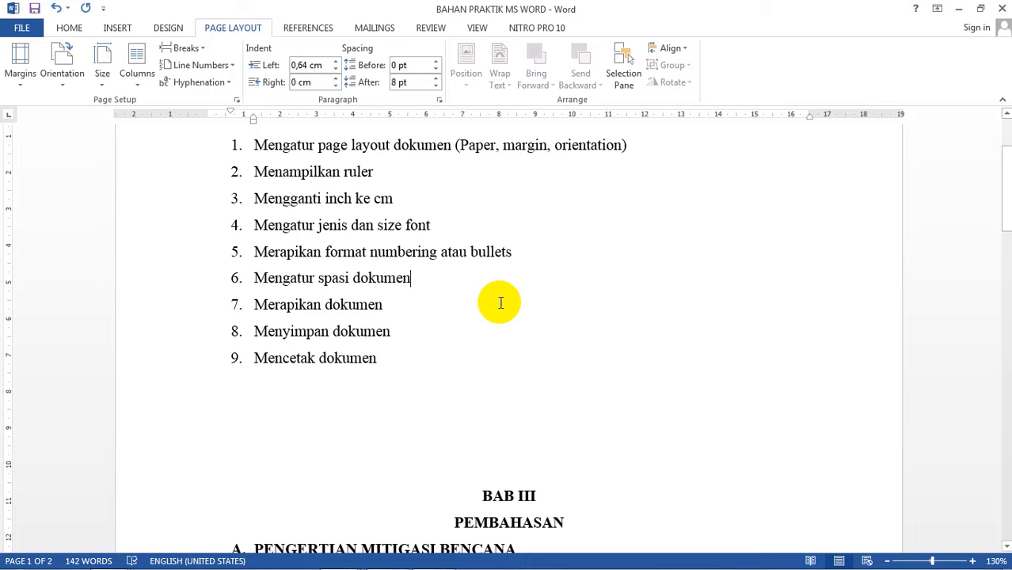
{"action": "key", "text": "Return"}
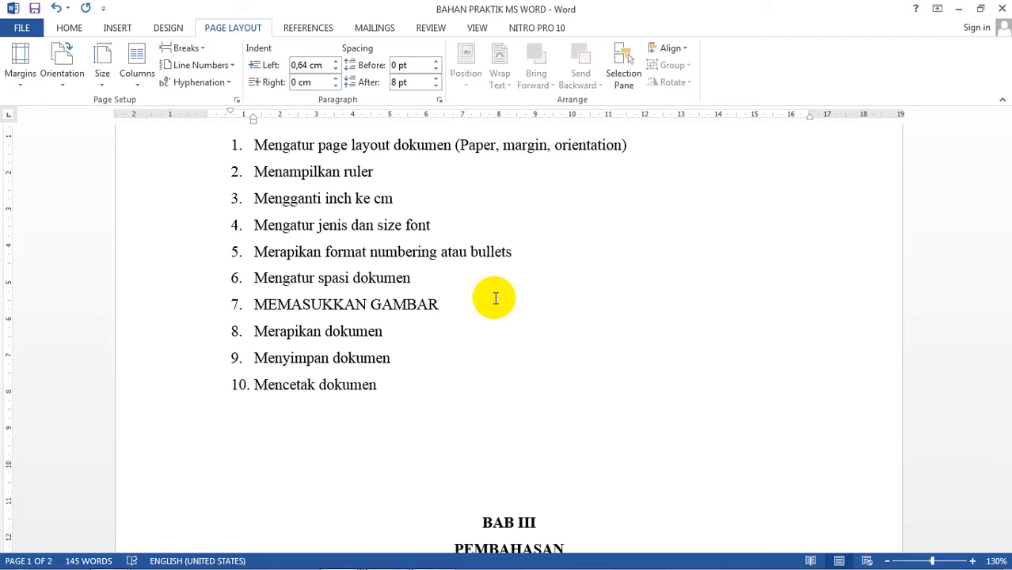
Change the MEMASUKKAN GAMBAR item to sentence case and place the insertion point in the empty paragraph below the list
{"action": "left_click_drag", "start_coordinate": [459, 310], "coordinate": [255, 305]}
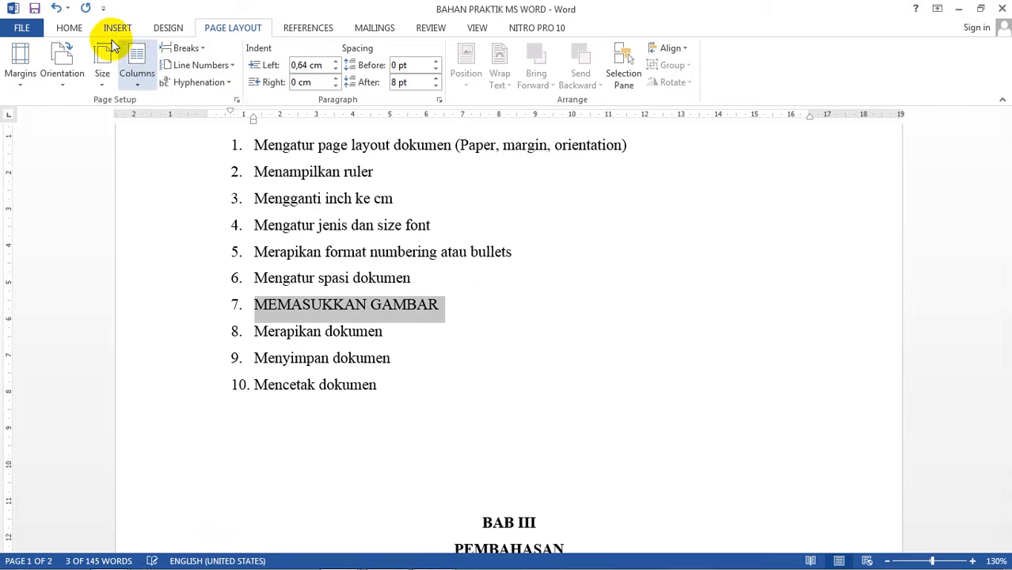
{"action": "left_click", "coordinate": [69, 29]}
{"action": "left_click", "coordinate": [278, 55]}
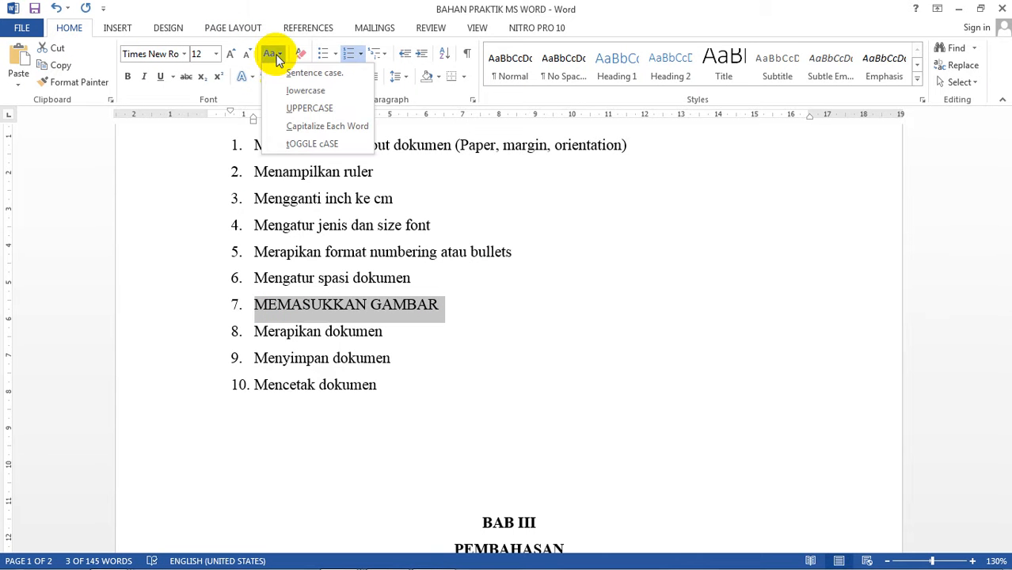
{"action": "left_click", "coordinate": [308, 72]}
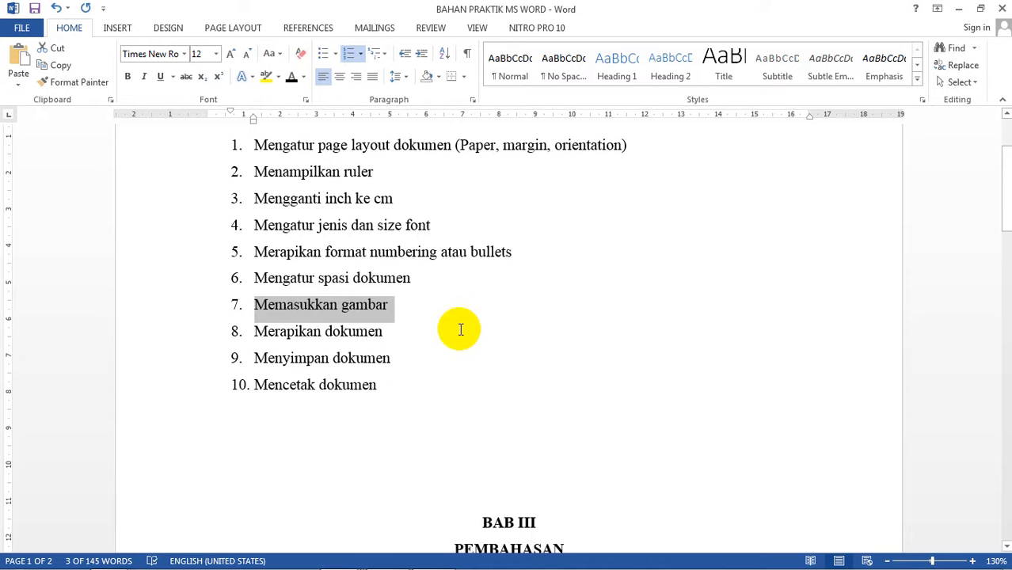
{"action": "left_click", "coordinate": [460, 330]}
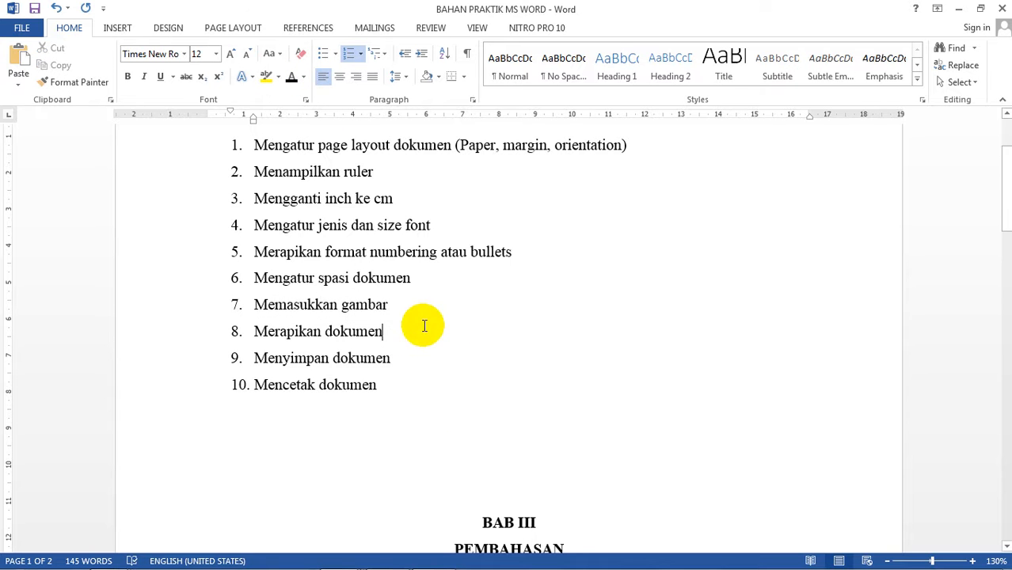
{"action": "left_click", "coordinate": [411, 431]}
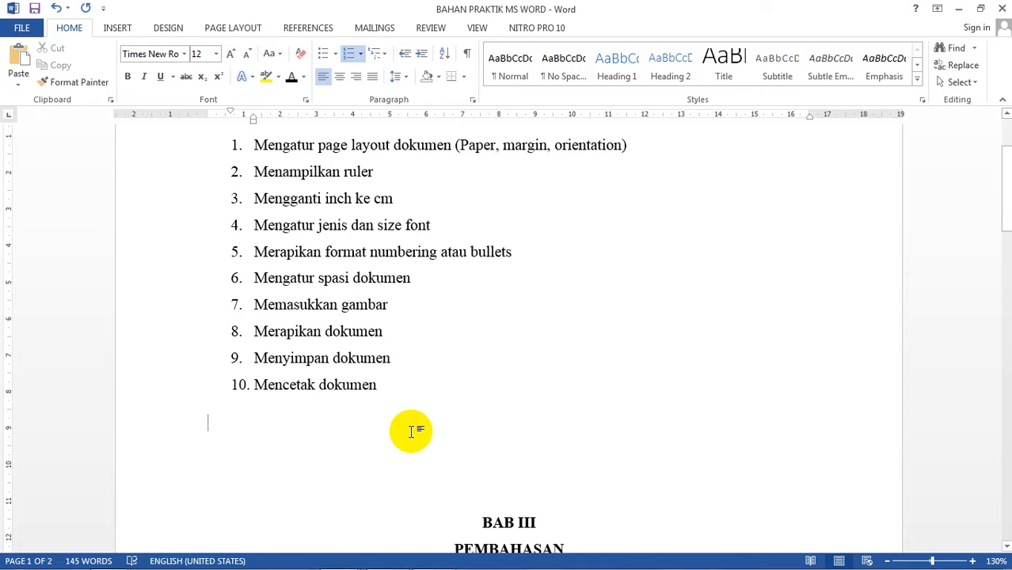
{"action": "left_click", "coordinate": [116, 28]}
{"action": "left_click", "coordinate": [137, 61]}
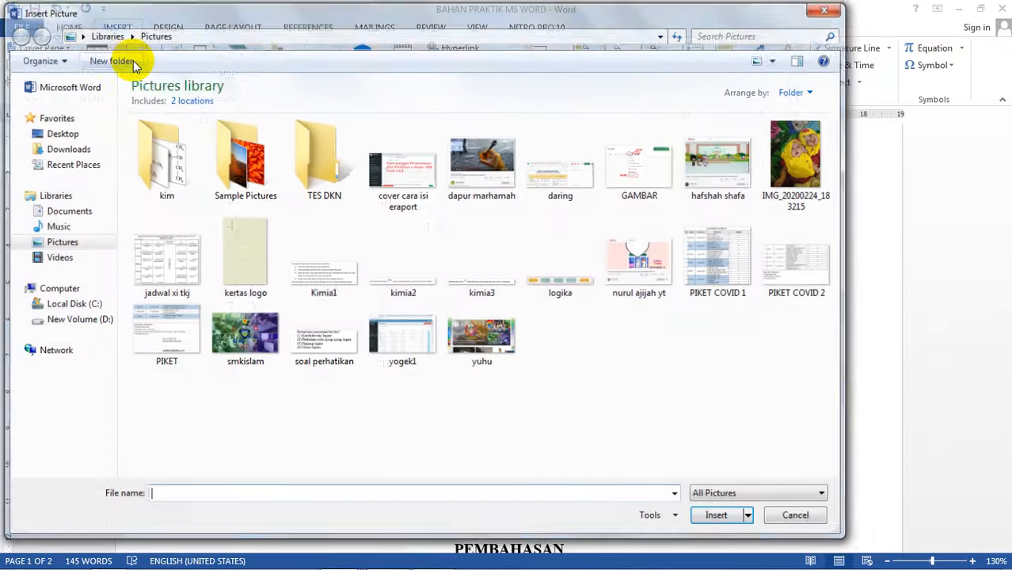
{"action": "left_click", "coordinate": [829, 8]}
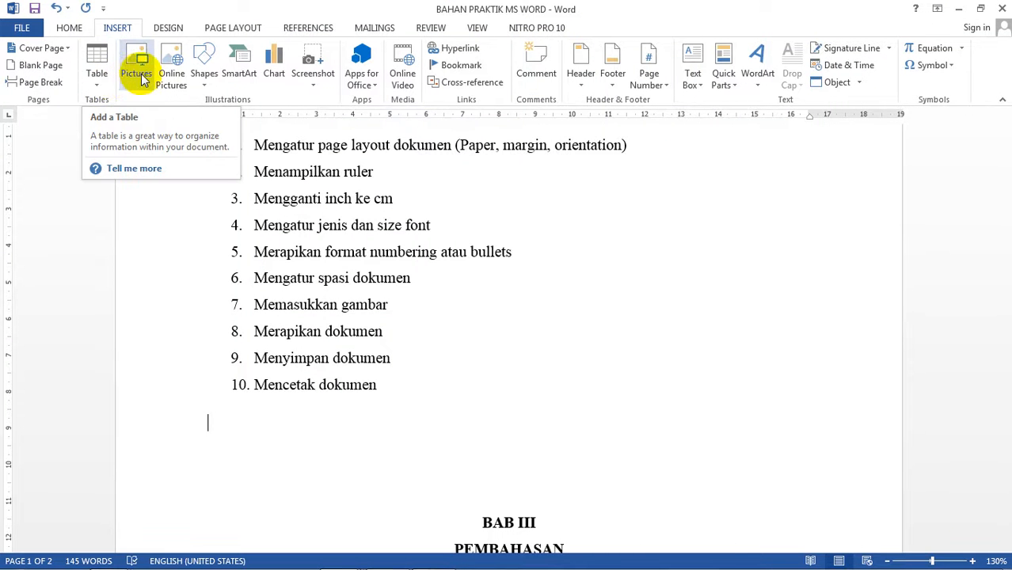
{"action": "left_click", "coordinate": [211, 86]}
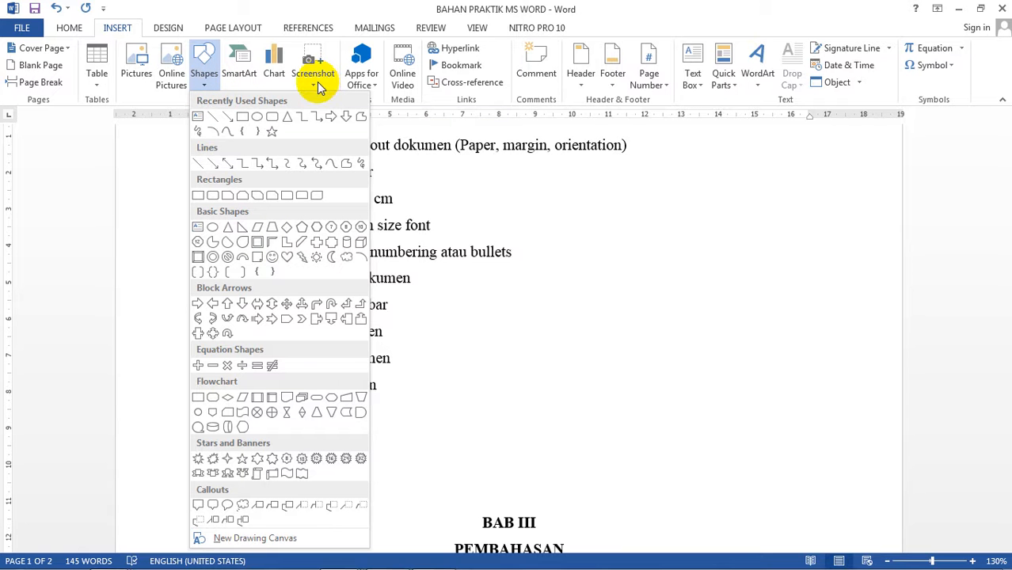
{"action": "left_click", "coordinate": [314, 7]}
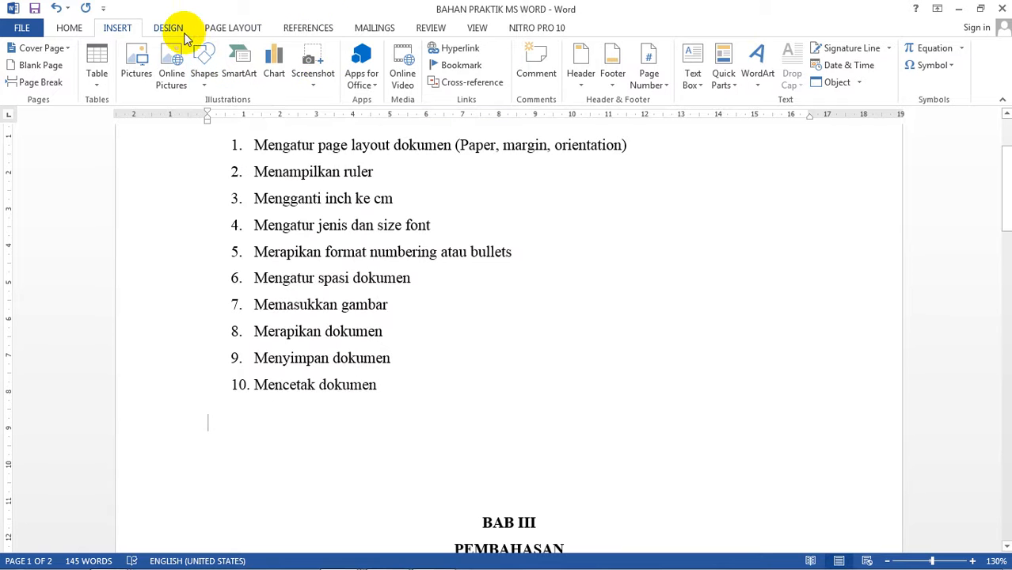
Insert the smkislam picture from the Pictures library below the numbered list
{"action": "left_click", "coordinate": [136, 68]}
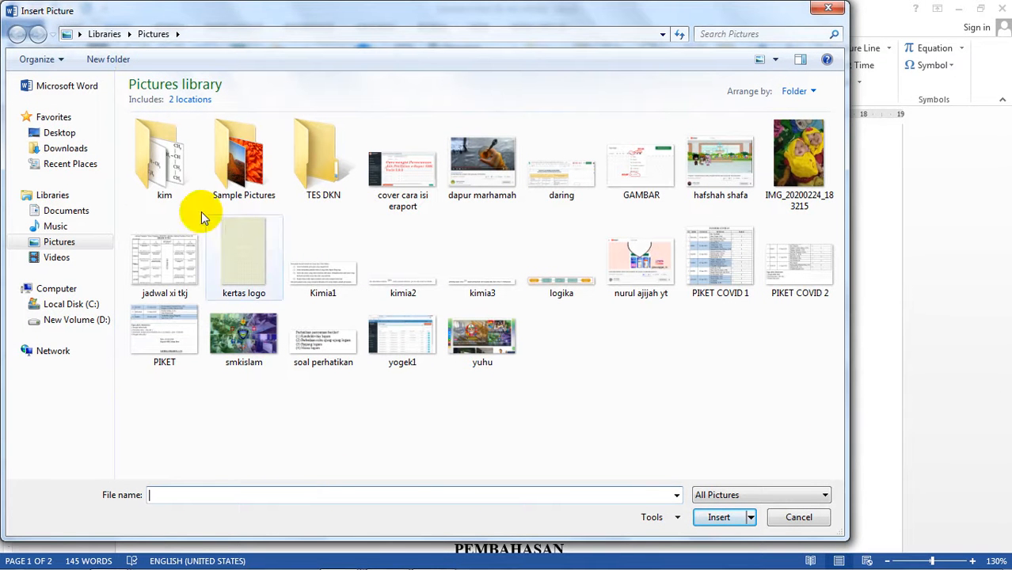
{"action": "left_click", "coordinate": [252, 331]}
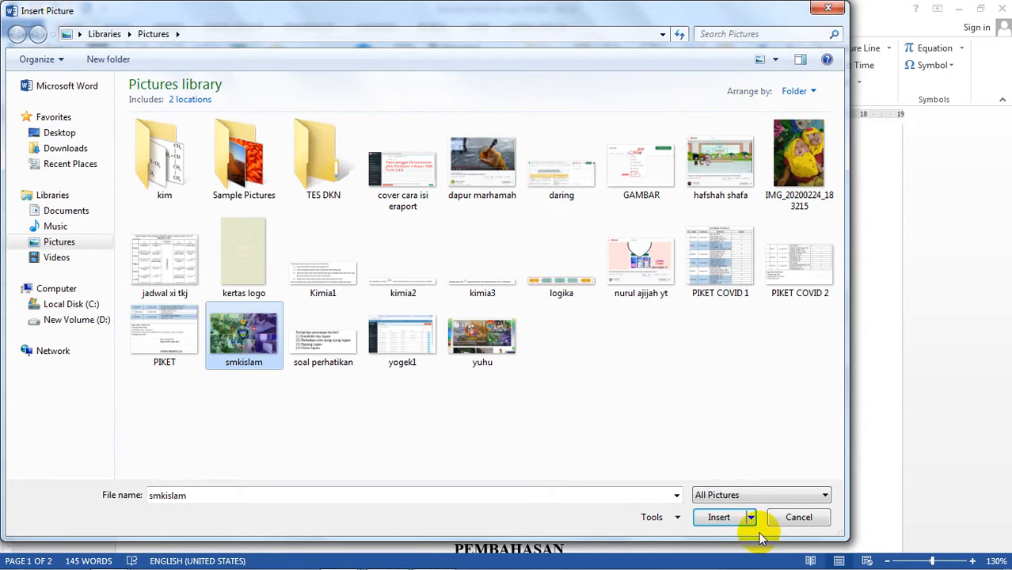
{"action": "left_click", "coordinate": [720, 517]}
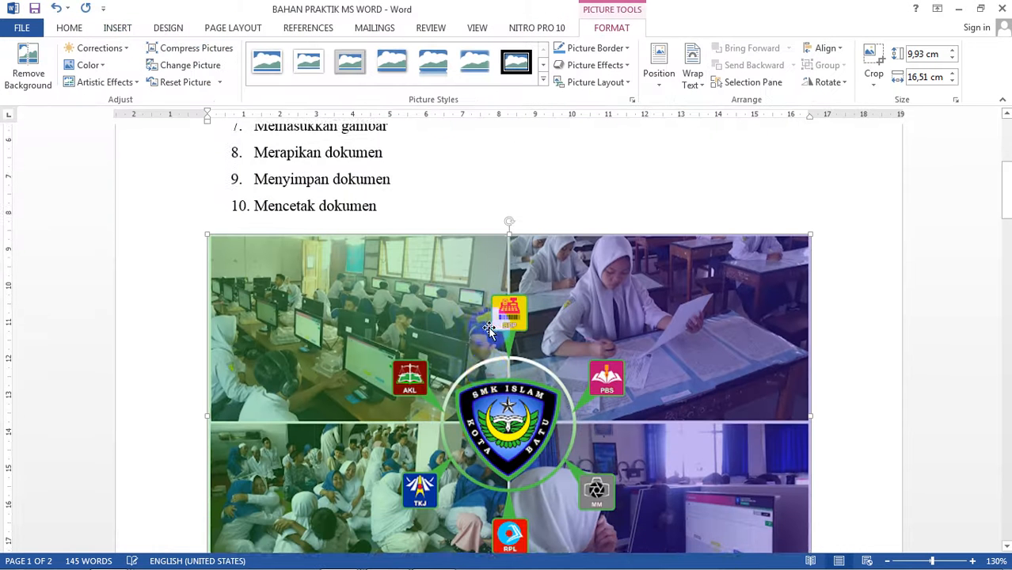
Shrink the inserted picture proportionally from its corner to about 9.7 cm high and 16.2 cm wide
{"action": "scroll", "coordinate": [490, 329], "scroll_direction": "down", "scroll_amount": 1}
{"action": "scroll", "coordinate": [489, 327], "scroll_direction": "up", "scroll_amount": 2}
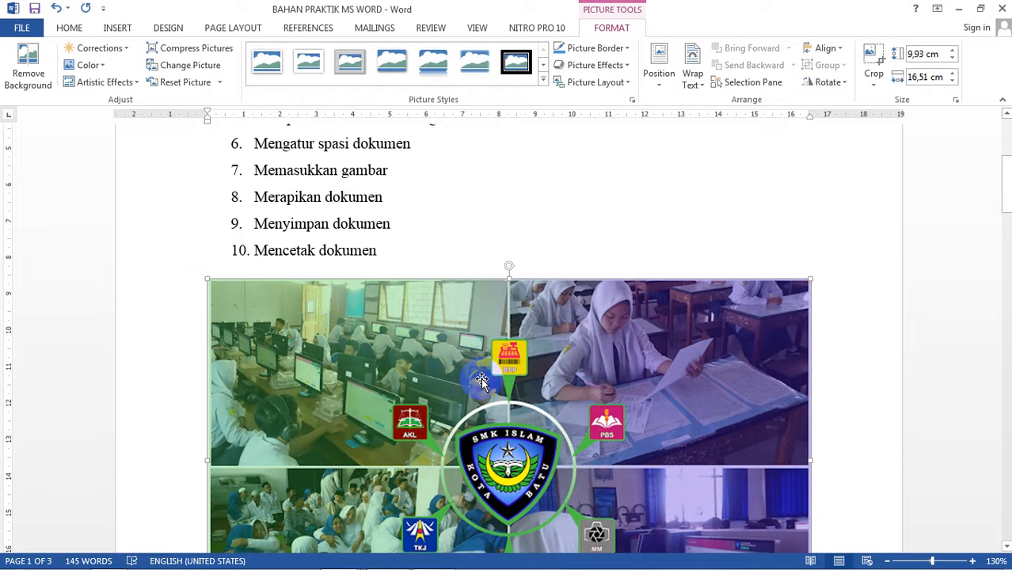
{"action": "scroll", "coordinate": [481, 377], "scroll_direction": "up", "scroll_amount": 1}
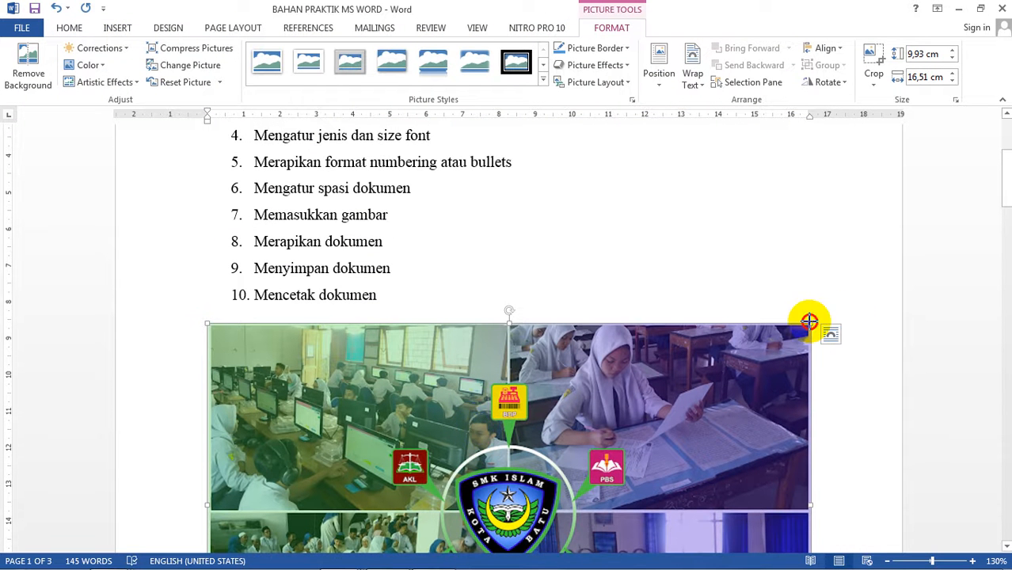
{"action": "left_click_drag", "start_coordinate": [808, 320], "coordinate": [718, 330]}
{"action": "scroll", "coordinate": [778, 257], "scroll_direction": "up", "scroll_amount": 1}
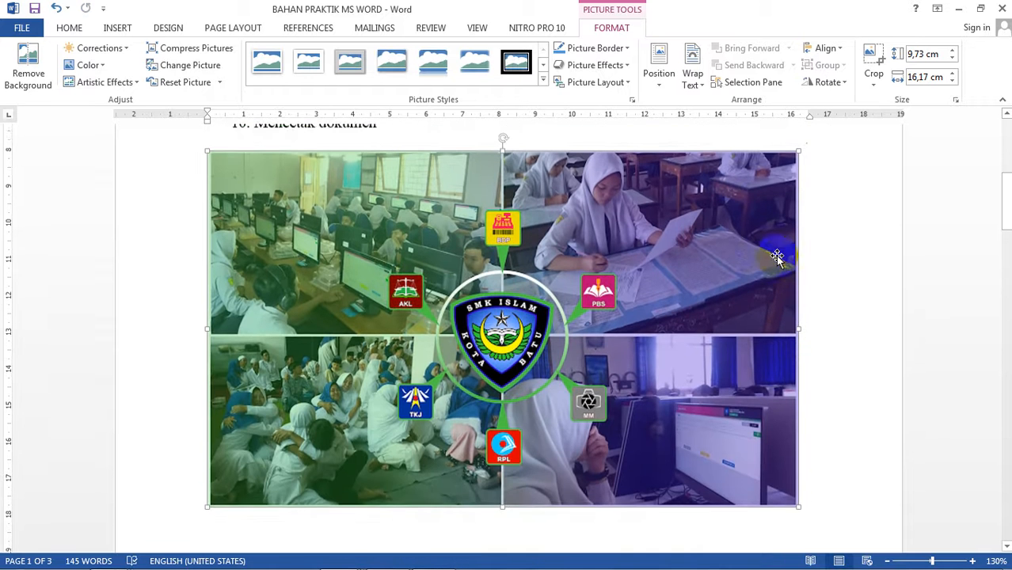
{"action": "scroll", "coordinate": [778, 257], "scroll_direction": "up", "scroll_amount": 1}
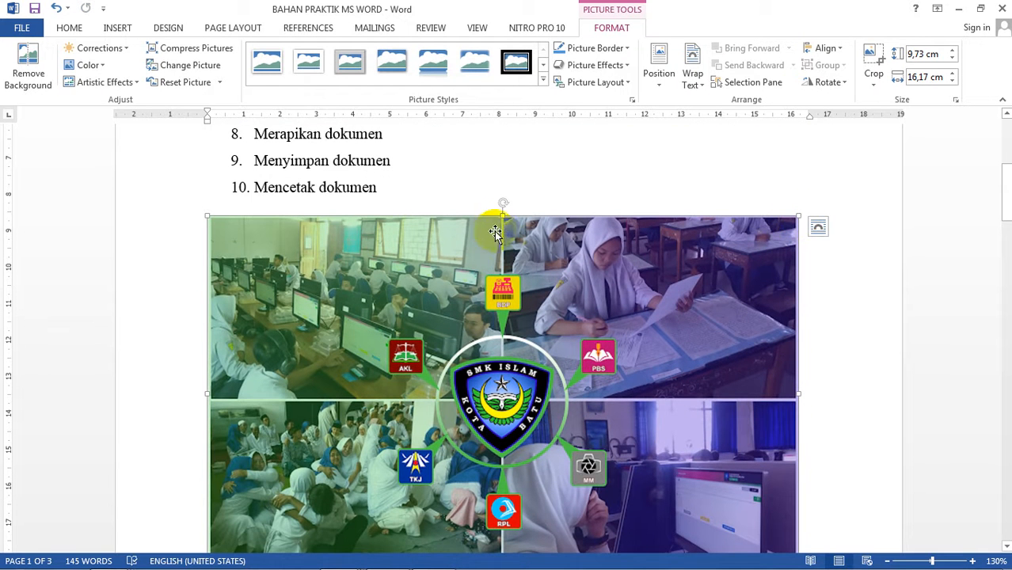
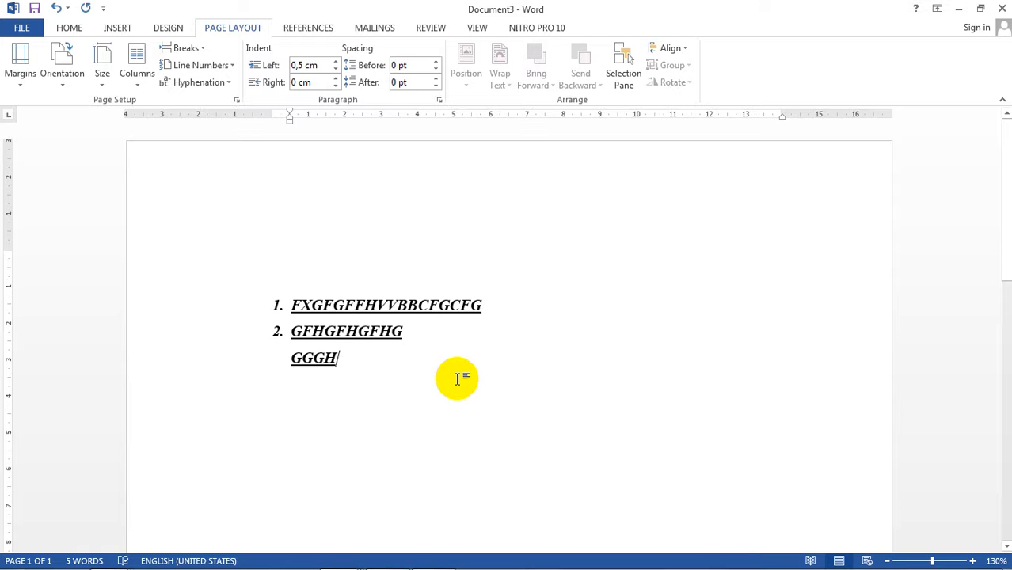
Delete all text in Document3 and set the spacing after the empty paragraph to 0 pt
{"action": "key", "text": "ctrl+a"}
{"action": "key", "text": "Delete"}
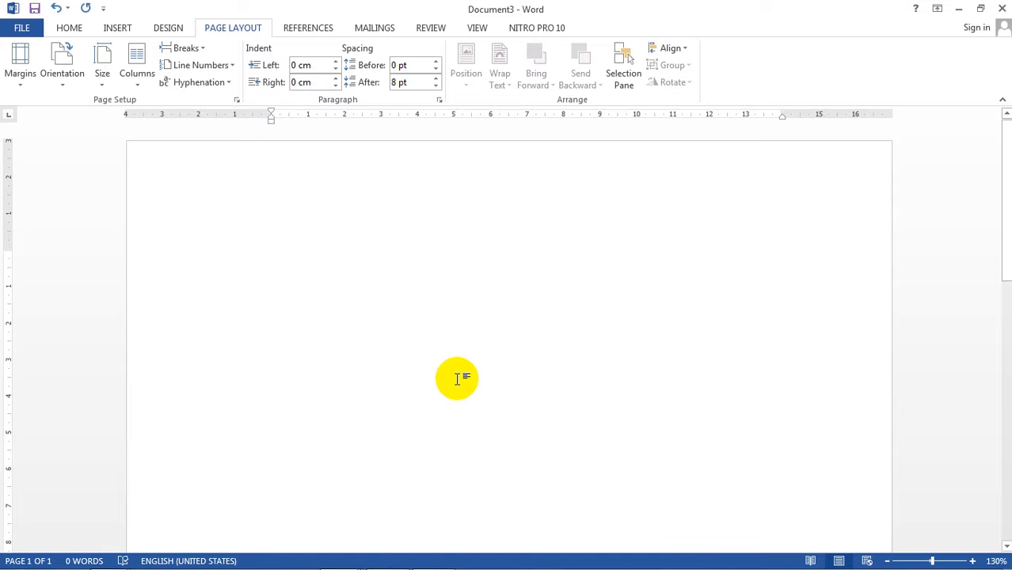
{"action": "left_click", "coordinate": [436, 86]}
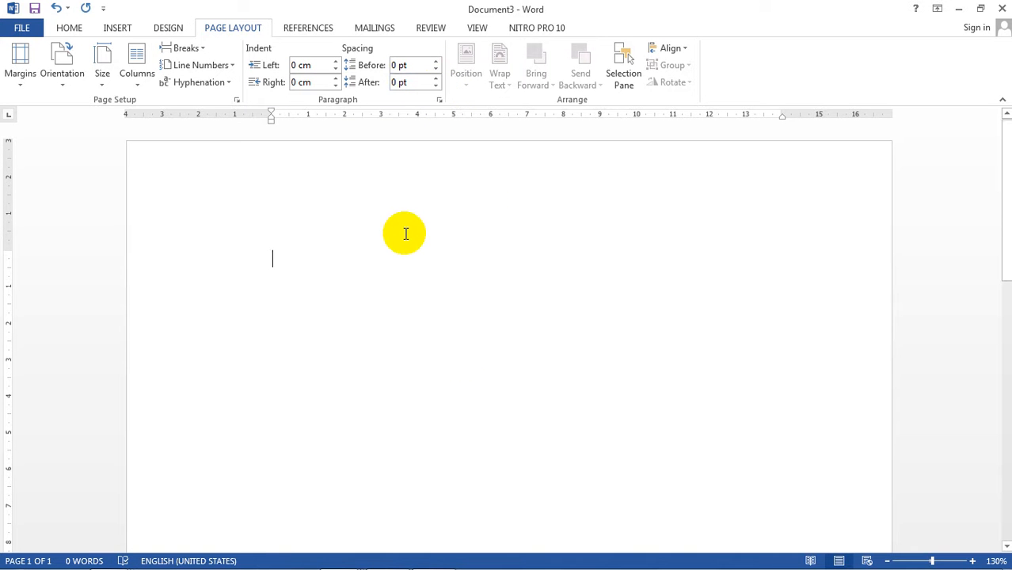
Enter the chapter heading BAB III with the title PEMBAHASAN on the line below, checking the wording against the practice document
{"action": "type", "text": "bab"}
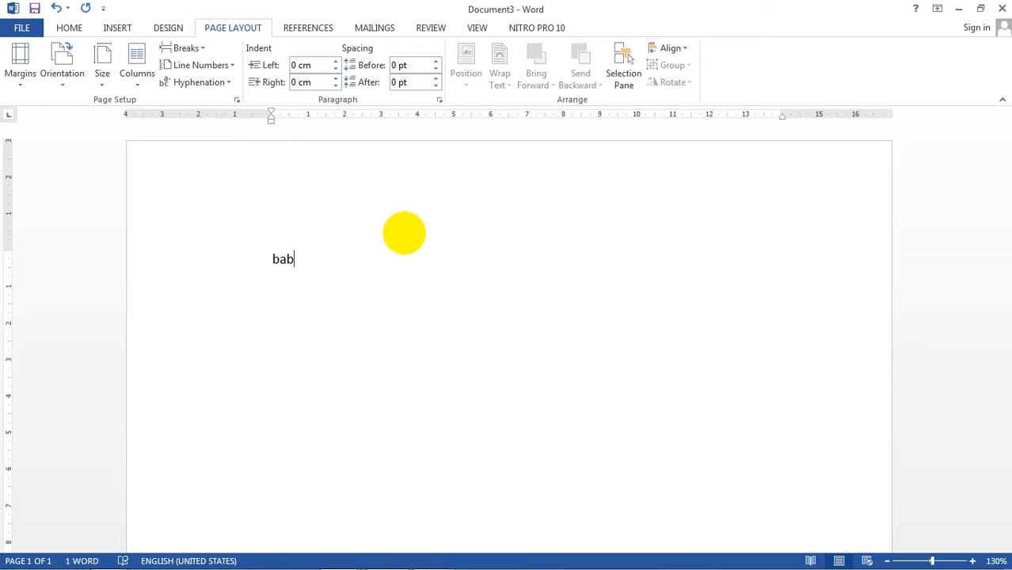
{"action": "type", "text": "BAB III"}
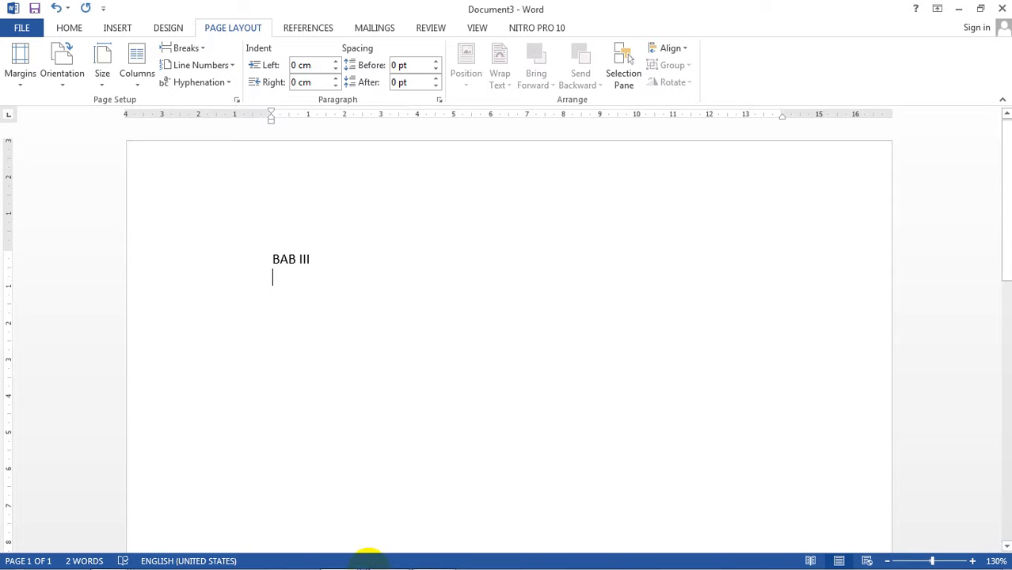
{"action": "mouse_move", "coordinate": [385, 552]}
{"action": "left_click", "coordinate": [327, 561]}
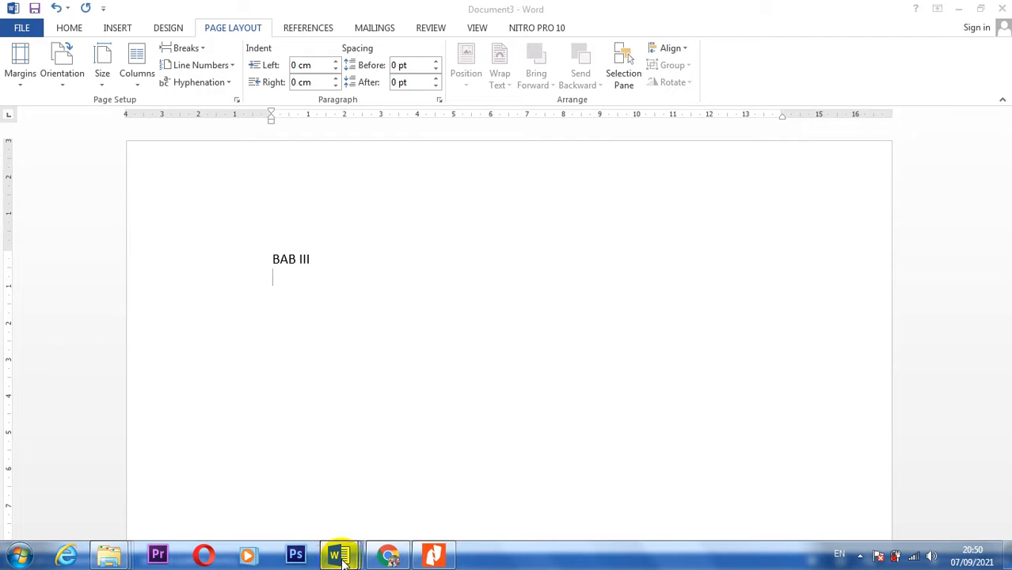
{"action": "mouse_move", "coordinate": [290, 470]}
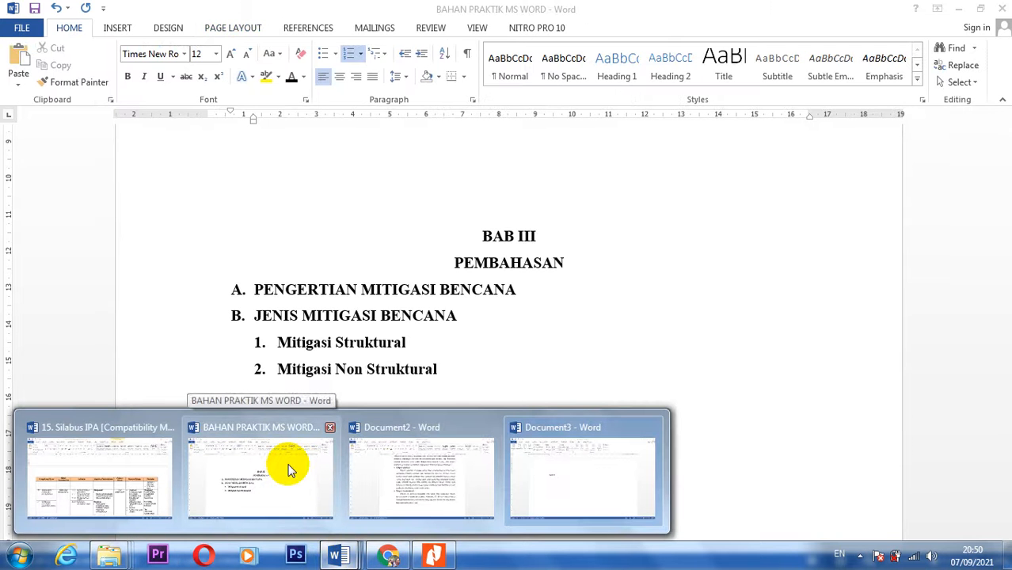
{"action": "left_click", "coordinate": [341, 287]}
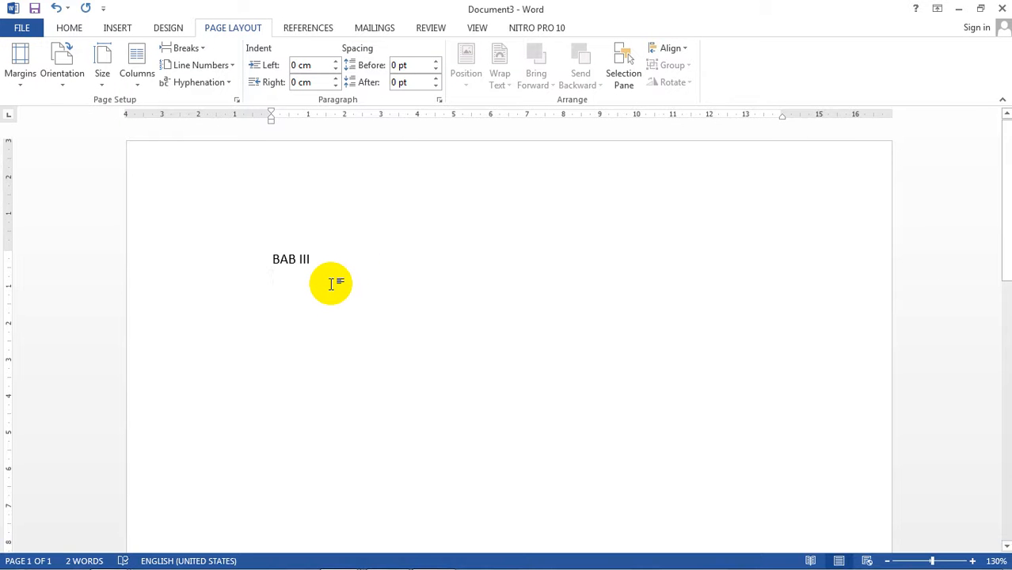
{"action": "type", "text": "PEMBASAHASAN"}
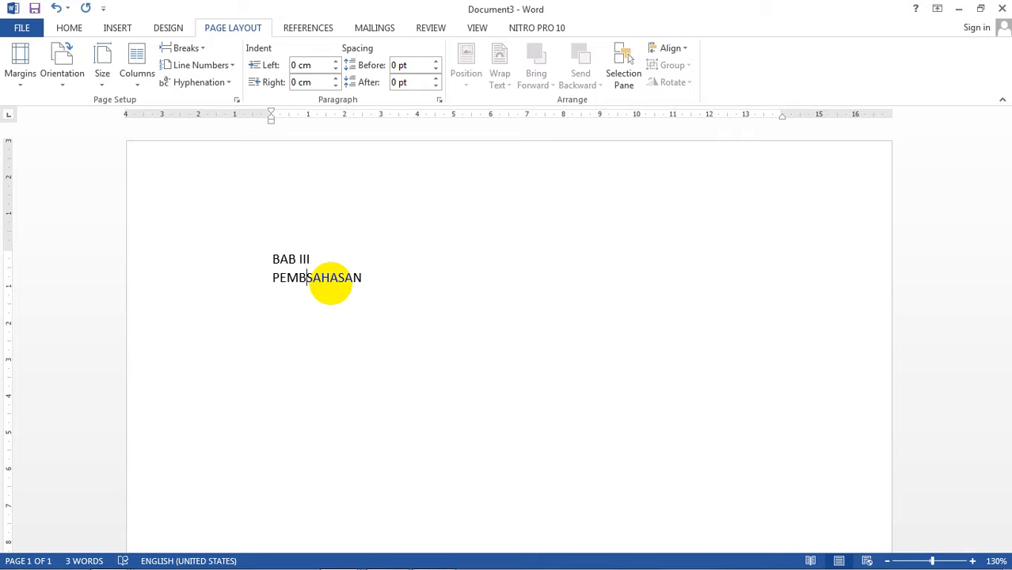
{"action": "type", "text": "A"}
{"action": "key", "text": "BackSpace"}
{"action": "key", "text": "Delete"}
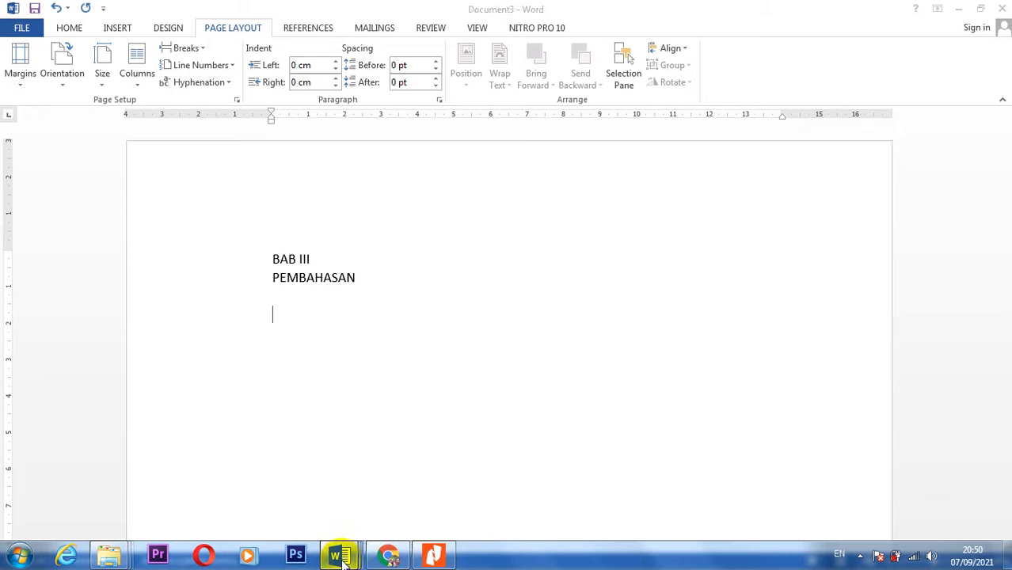
Enter PENGERTIAN MITIGASI BENCANA and JENIS MITIGASI BENCANA on separate lines below the chapter heading, checking the wording against the practice document
{"action": "mouse_move", "coordinate": [336, 555]}
{"action": "mouse_move", "coordinate": [281, 489]}
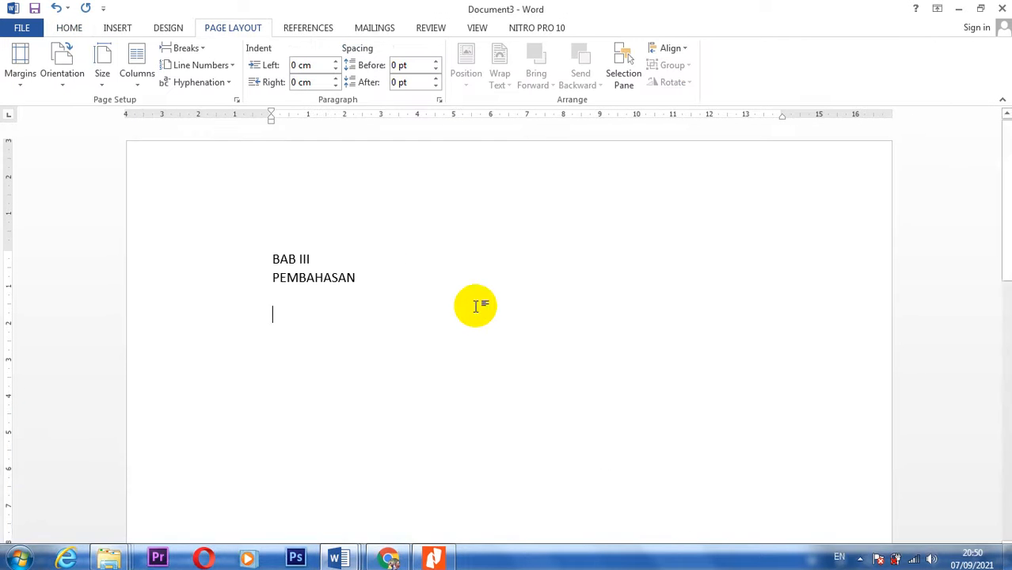
{"action": "type", "text": "PENGERT"}
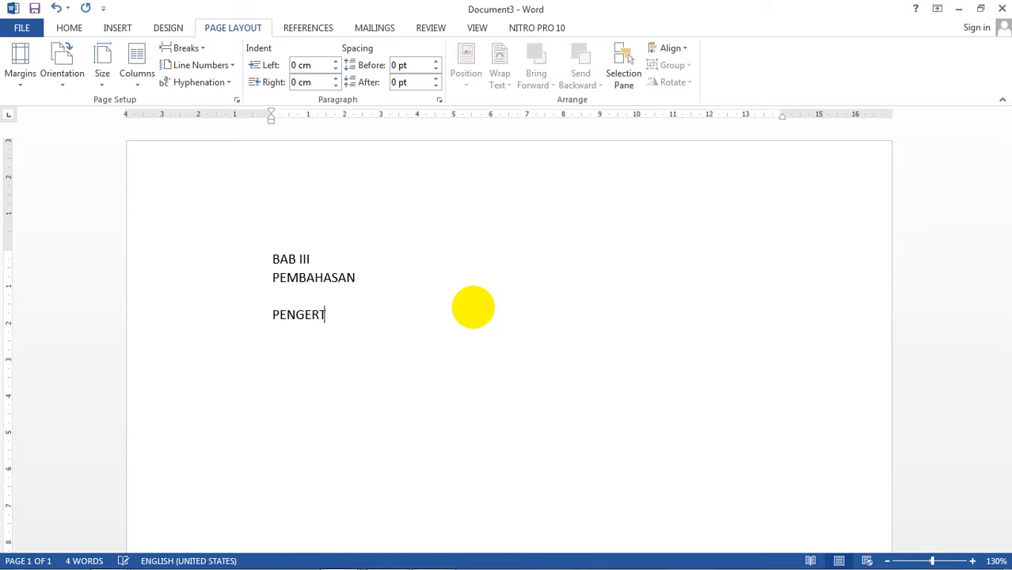
{"action": "type", "text": "IAN MITIGAS"}
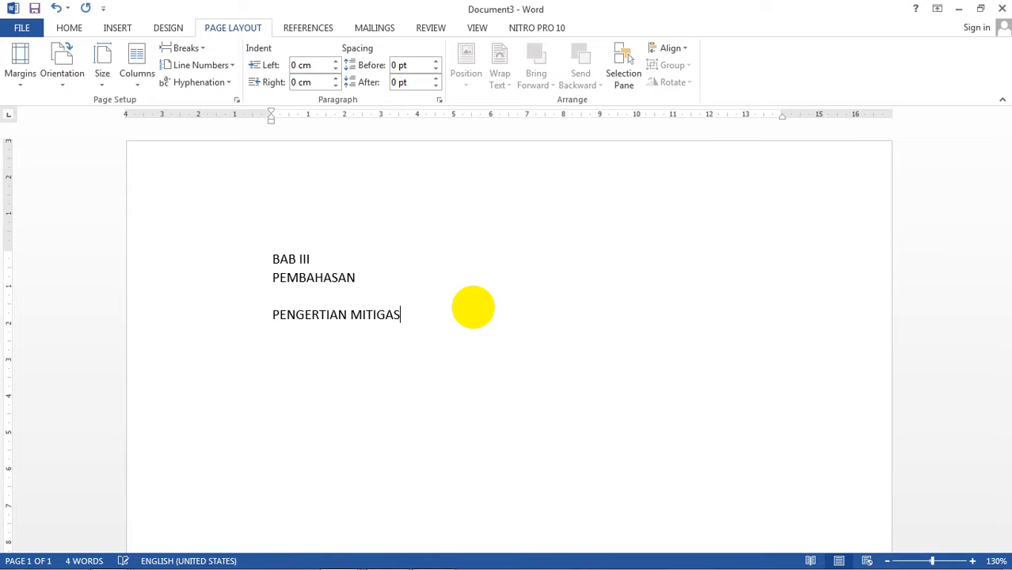
{"action": "type", "text": "I BENCANA"}
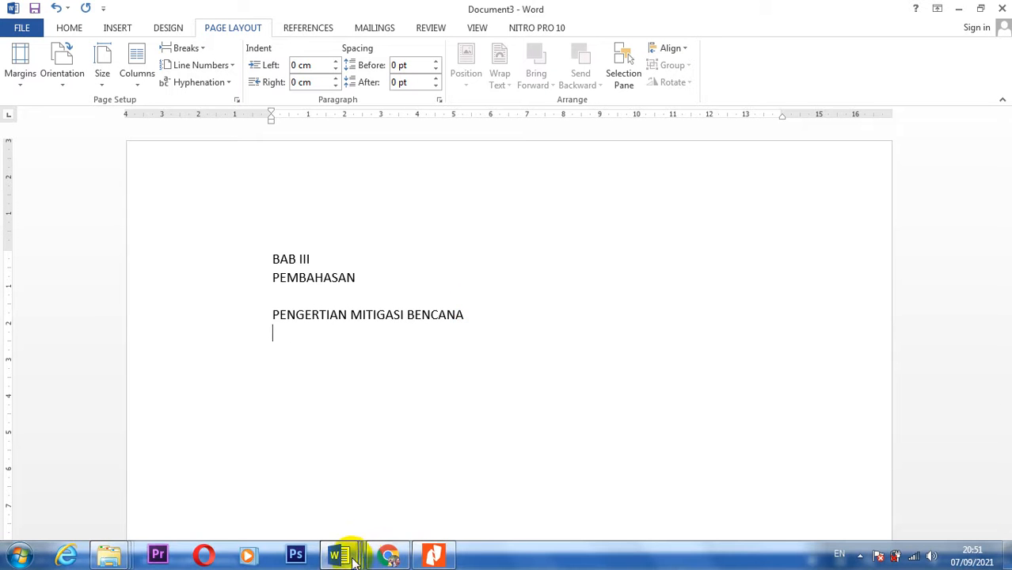
{"action": "mouse_move", "coordinate": [269, 470]}
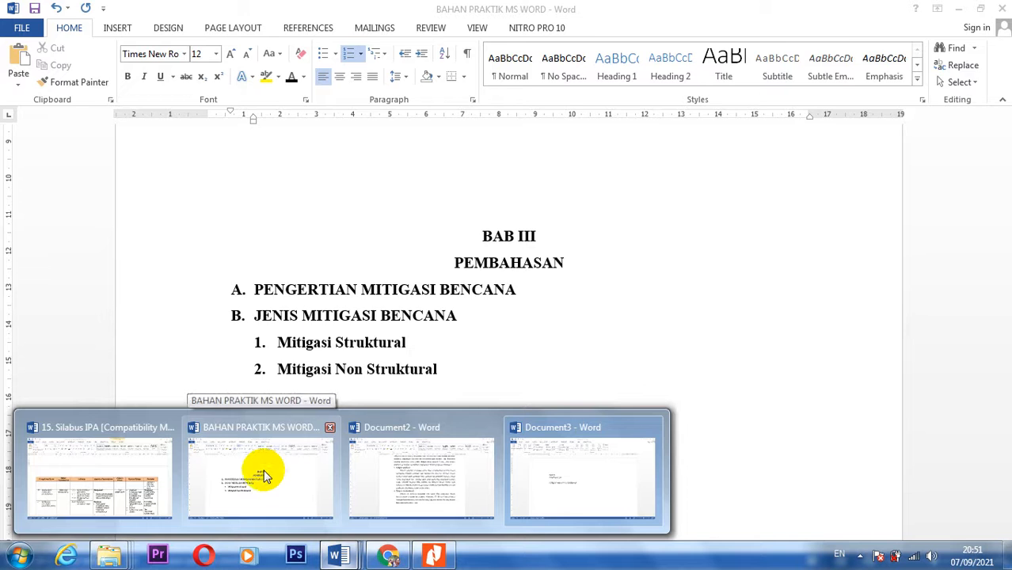
{"action": "type", "text": "JEN"}
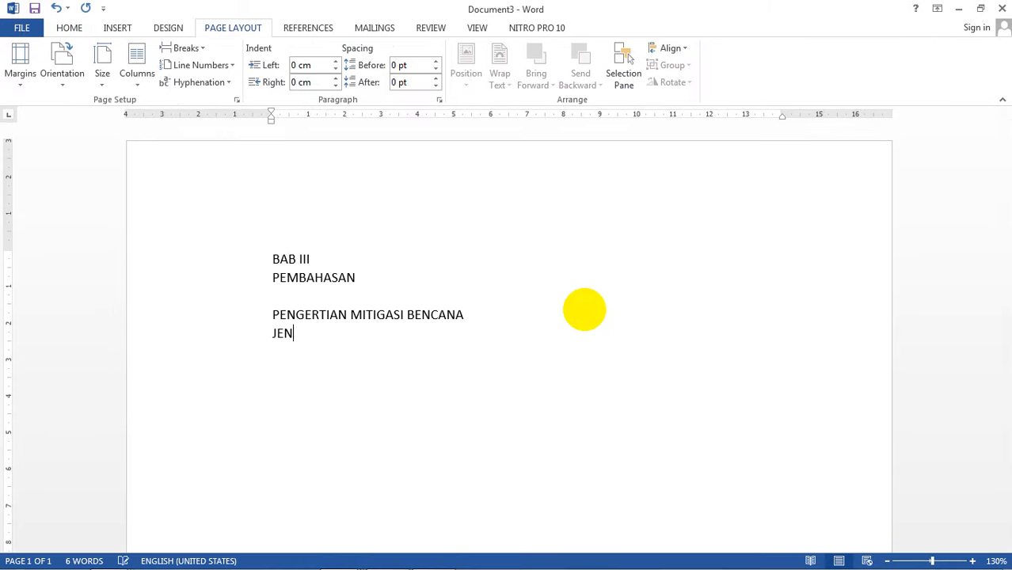
{"action": "type", "text": "IS MITIGASI"}
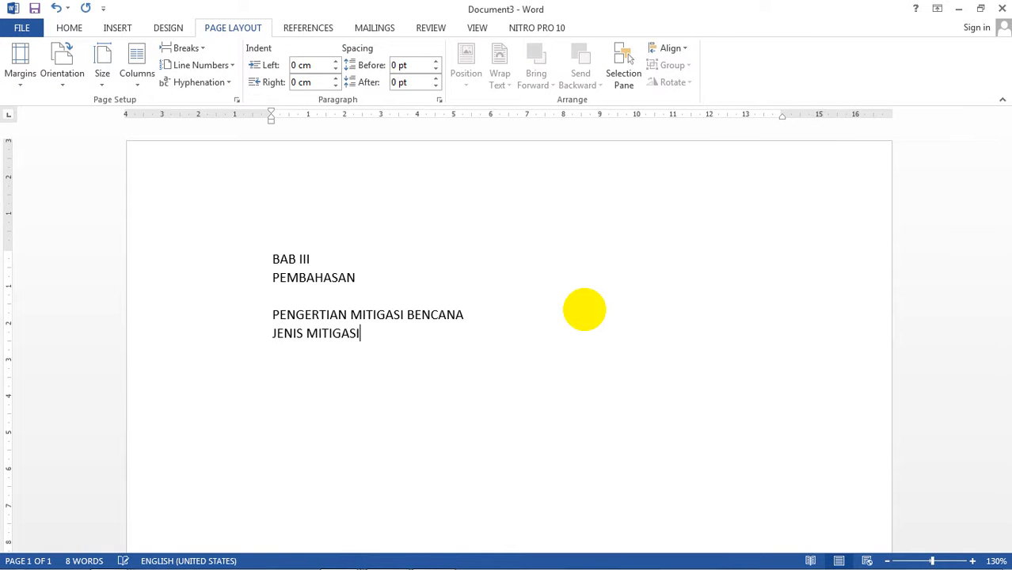
{"action": "type", "text": " BENCANA"}
{"action": "key", "text": "Return"}
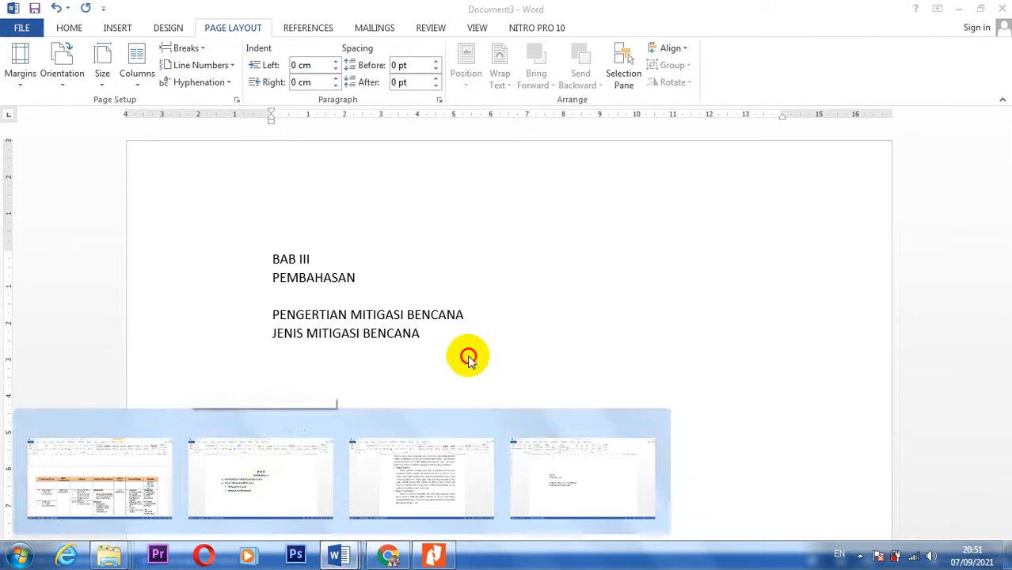
Add the lines MITIGASI STRUKTURAL and MITIGASI NON STRUKTURAL below JENIS MITIGASI BENCANA, correcting the mistyped first letter of STRUKTURAL
{"action": "type", "text": "MITI"}
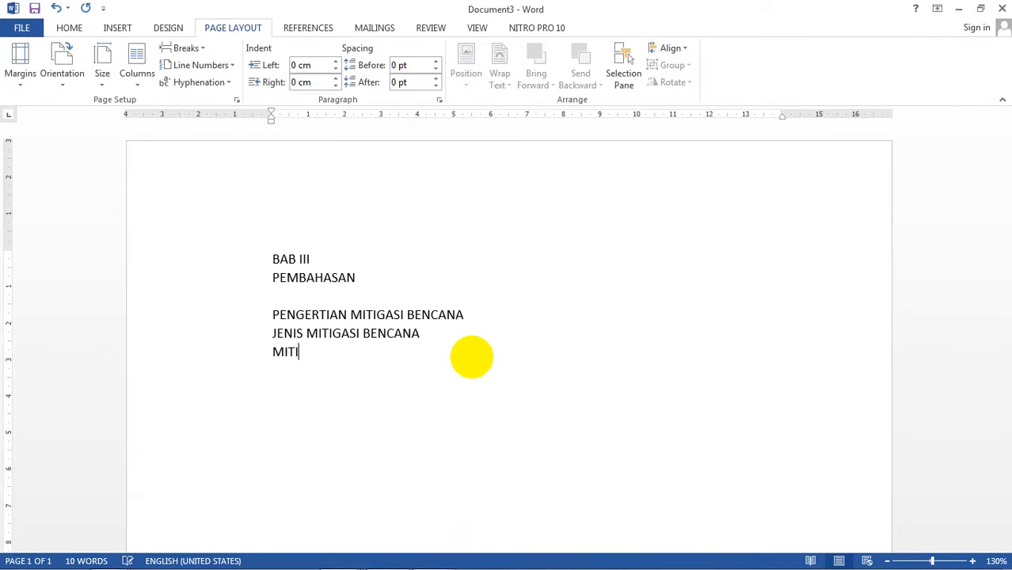
{"action": "type", "text": "GASI DTRUK"}
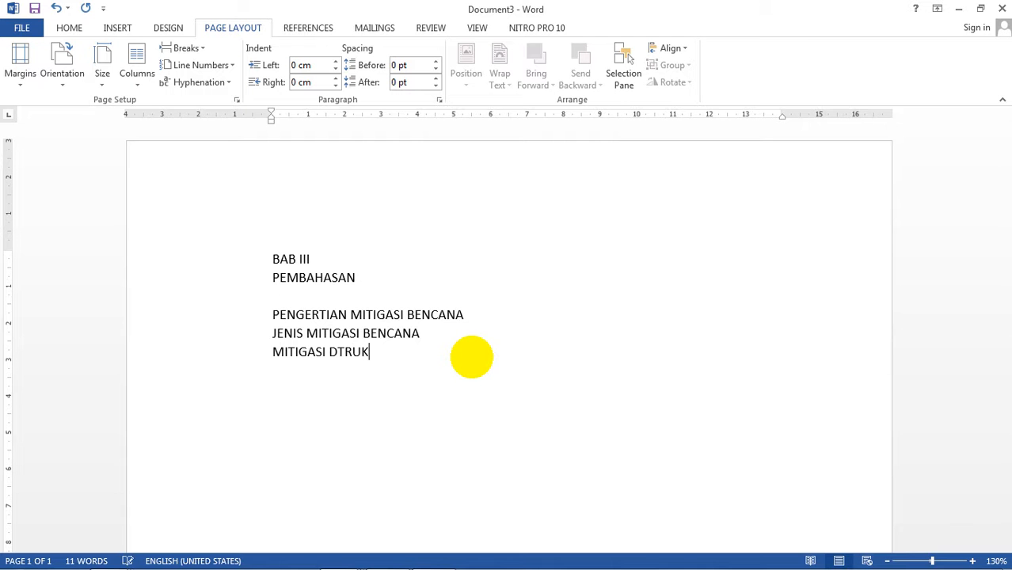
{"action": "type", "text": "TURAL "}
{"action": "type", "text": "MITIGASI"}
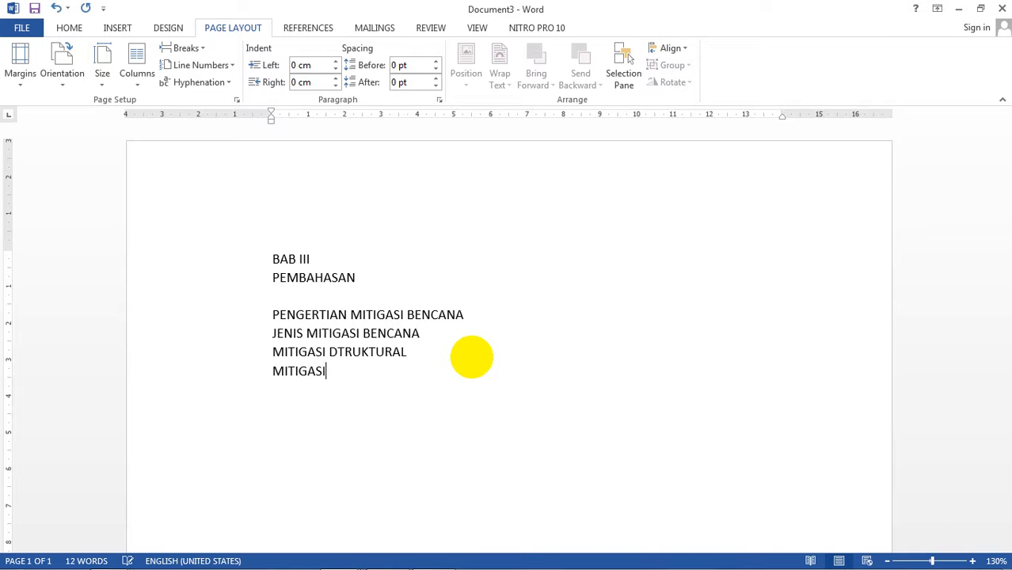
{"action": "type", "text": " NON STRUK"}
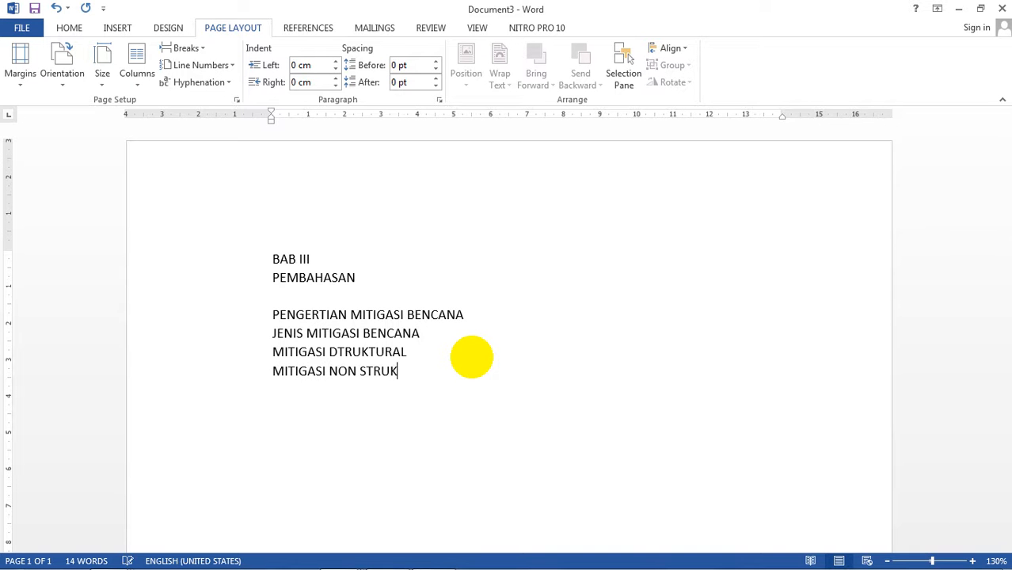
{"action": "type", "text": "TURAL"}
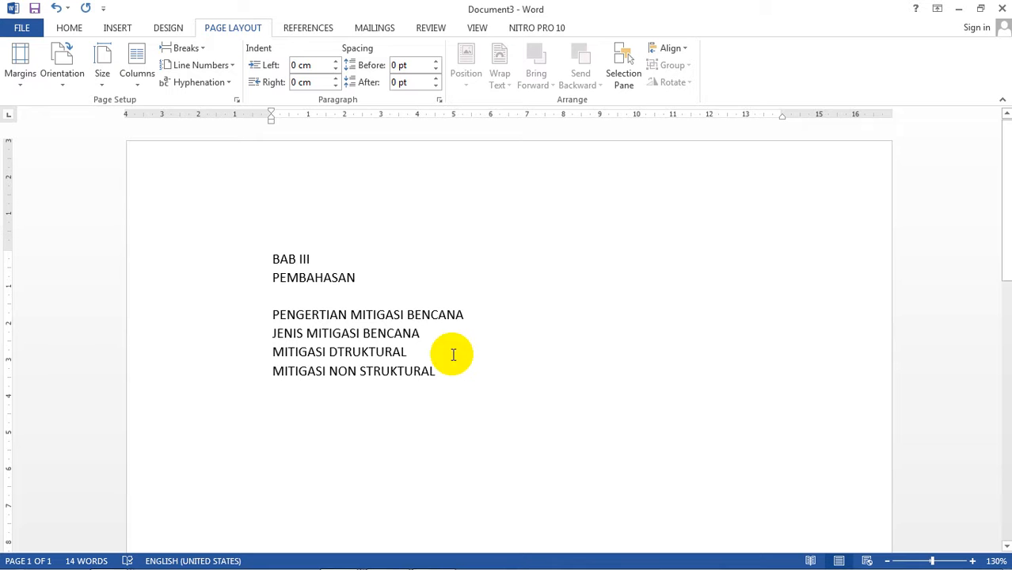
{"action": "left_click", "coordinate": [334, 351]}
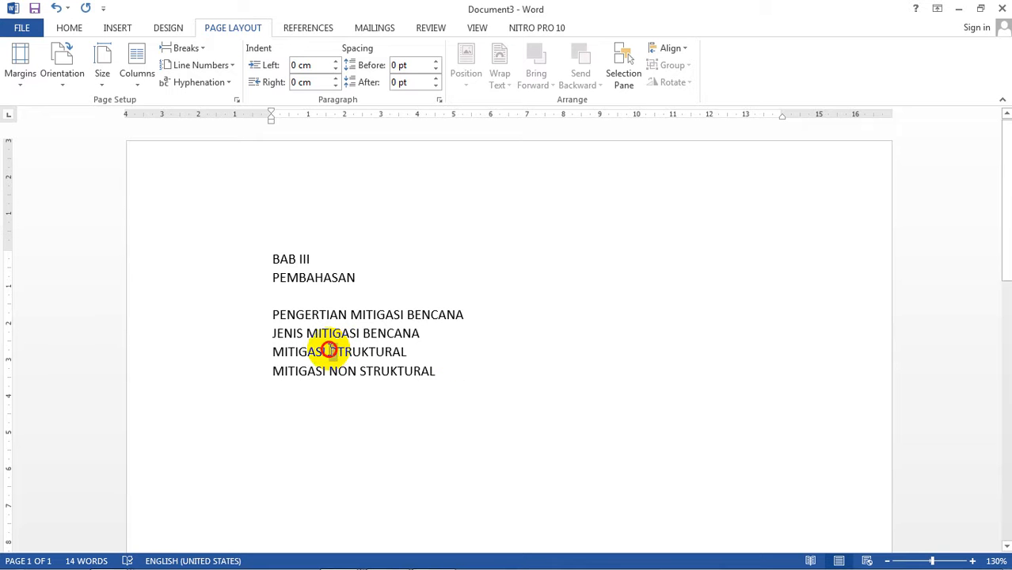
{"action": "left_click_drag", "start_coordinate": [329, 352], "coordinate": [338, 352]}
{"action": "type", "text": "S"}
{"action": "left_click", "coordinate": [458, 377]}
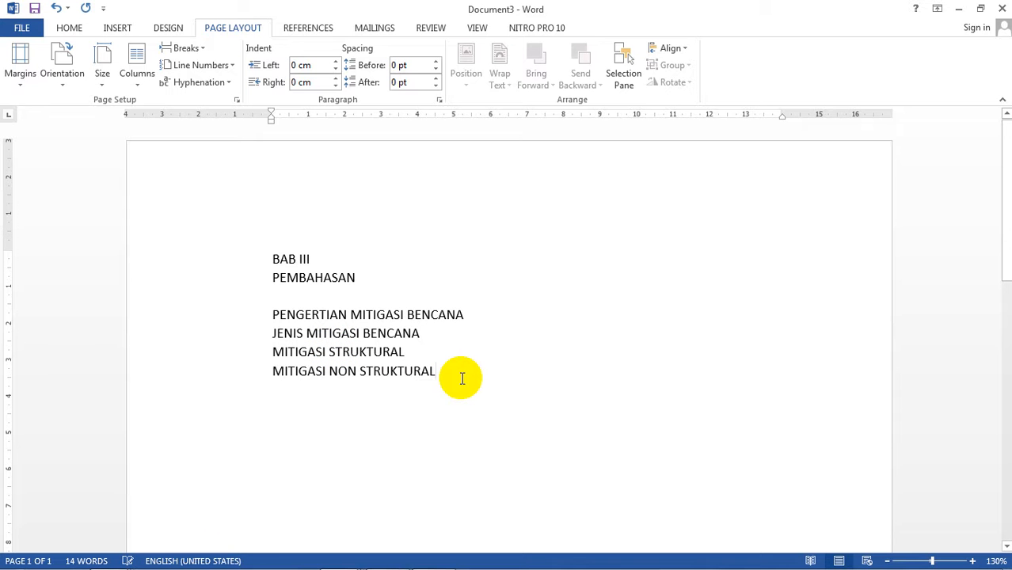
{"action": "key", "text": "Return"}
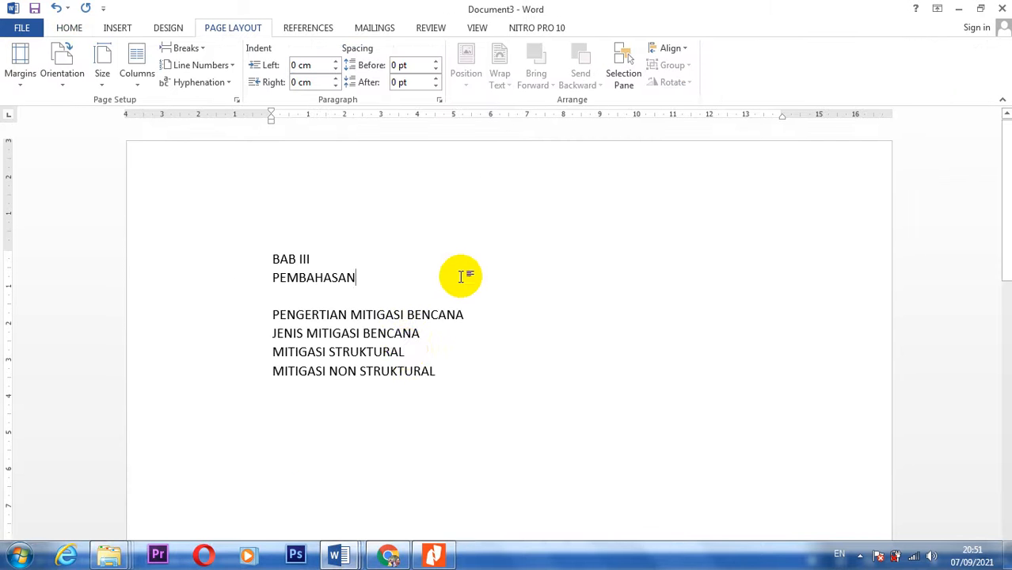
Format all the text, from BAB III to MITIGASI NON STRUKTURAL, in Times New Roman at size 12
{"action": "left_click", "coordinate": [406, 352]}
{"action": "left_click_drag", "start_coordinate": [434, 370], "coordinate": [264, 256]}
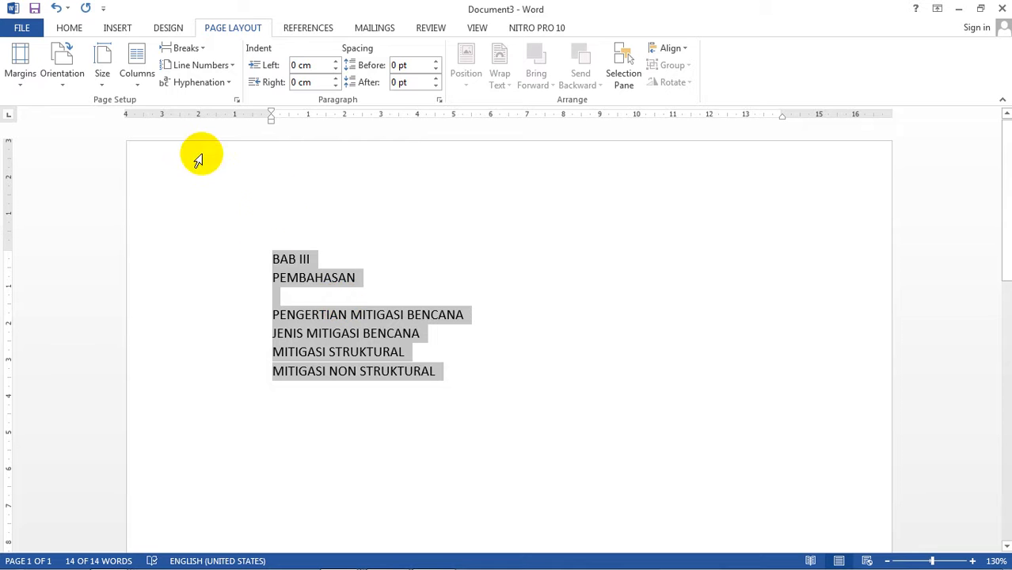
{"action": "left_click", "coordinate": [69, 28]}
{"action": "left_click", "coordinate": [159, 50]}
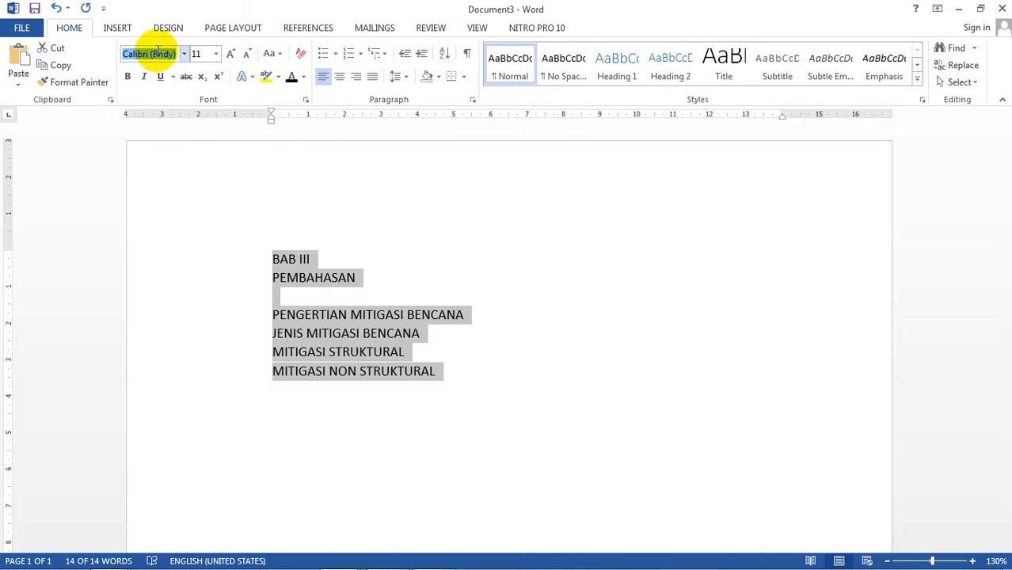
{"action": "type", "text": "Times New Ro"}
{"action": "key", "text": "Tab"}
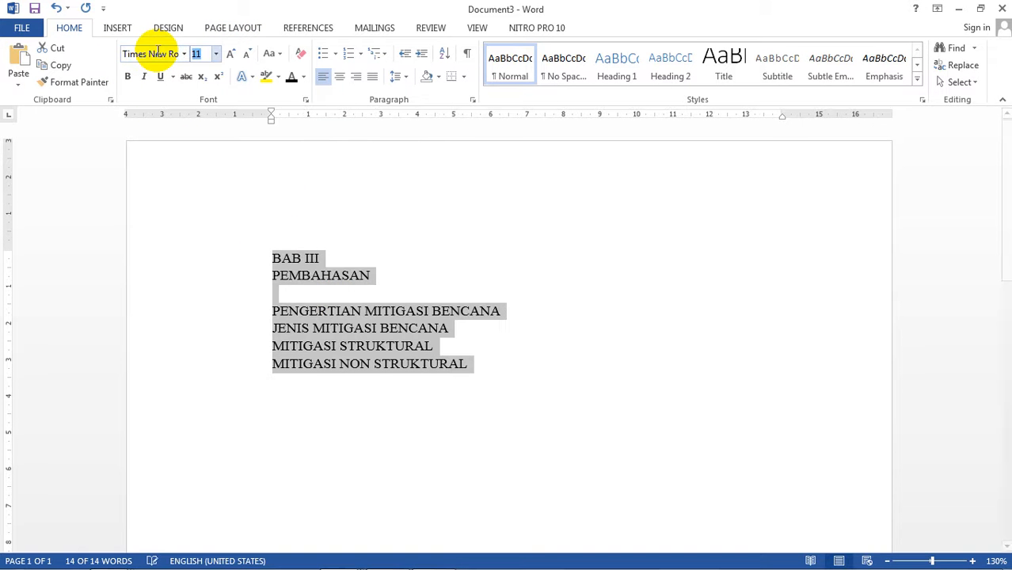
{"action": "key", "text": "Return"}
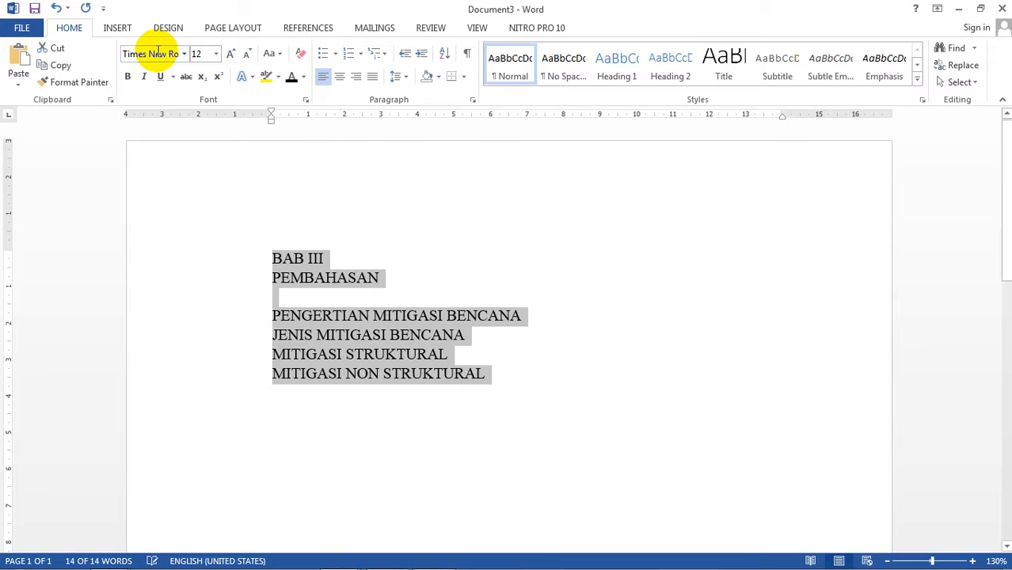
Set the line spacing of all the text to 1,5 and check the paragraph spacing before and after
{"action": "left_click", "coordinate": [405, 79]}
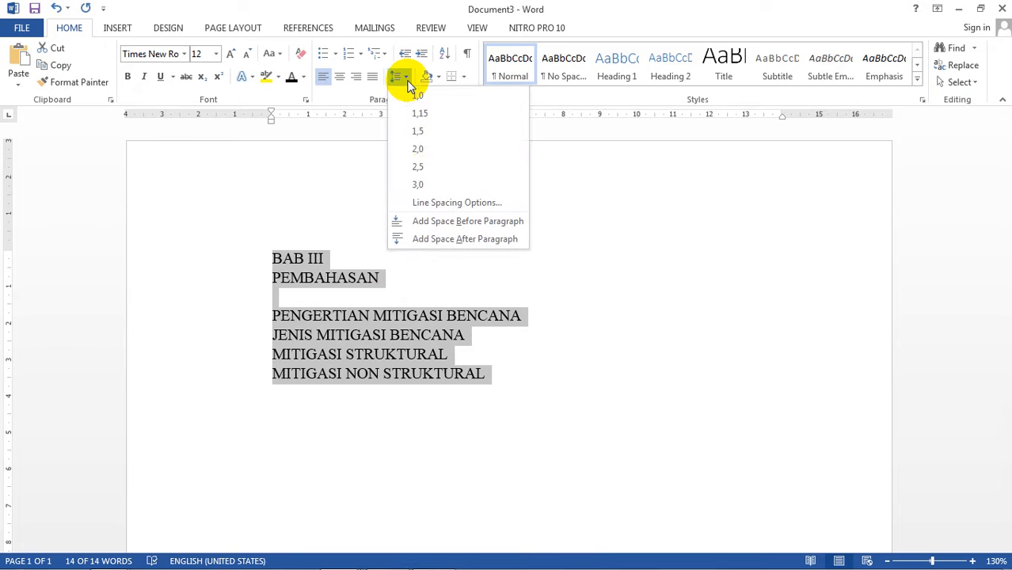
{"action": "left_click", "coordinate": [422, 133]}
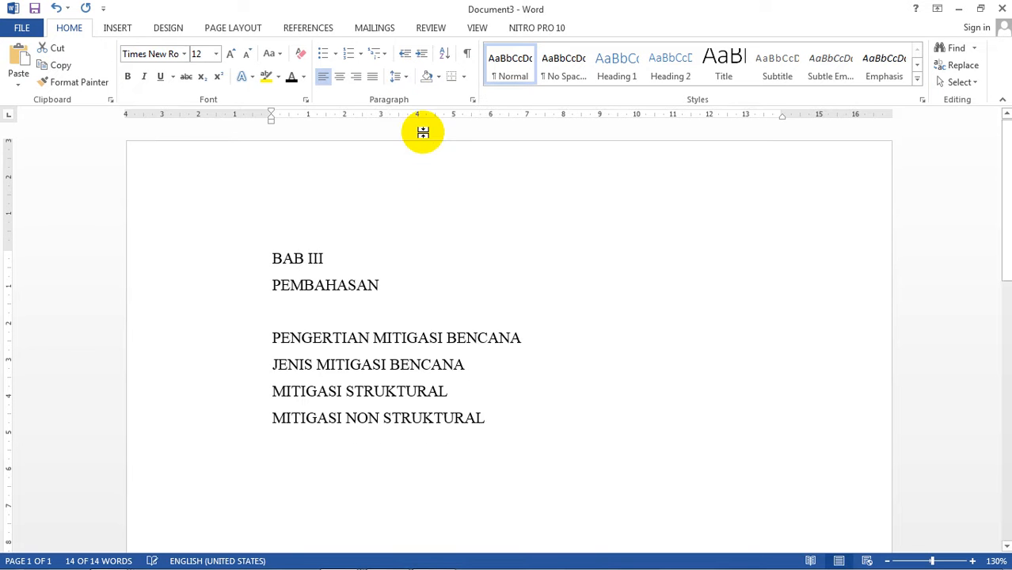
{"action": "left_click", "coordinate": [215, 24]}
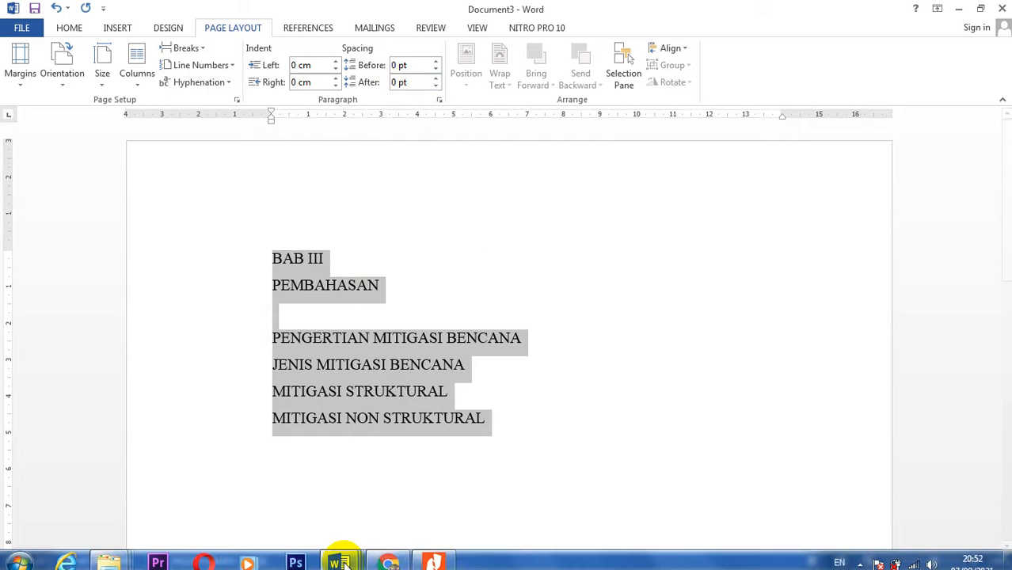
Compare the formatting with the practice document and make all the text in Document3 bold
{"action": "mouse_move", "coordinate": [334, 554]}
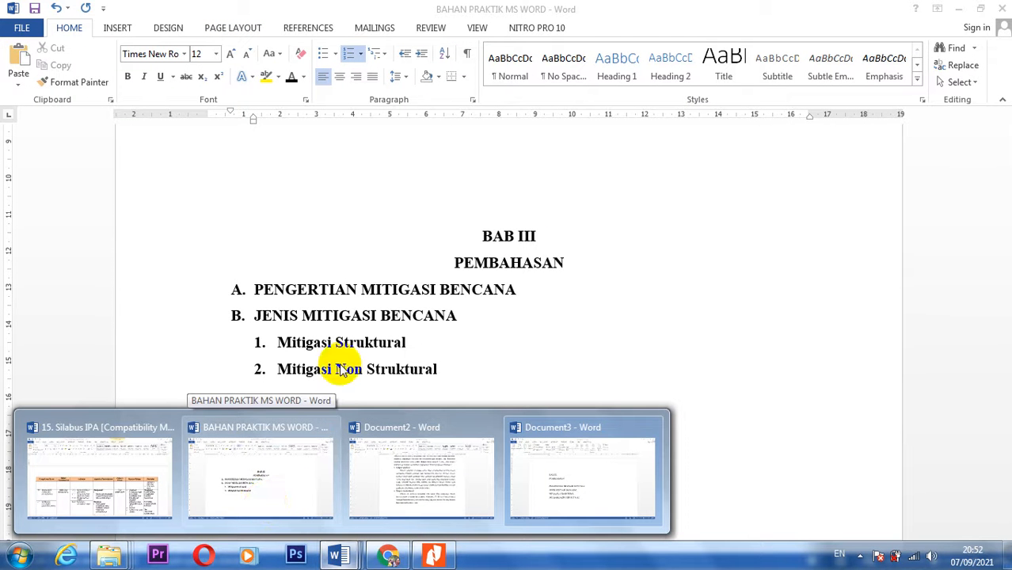
{"action": "left_click", "coordinate": [71, 28]}
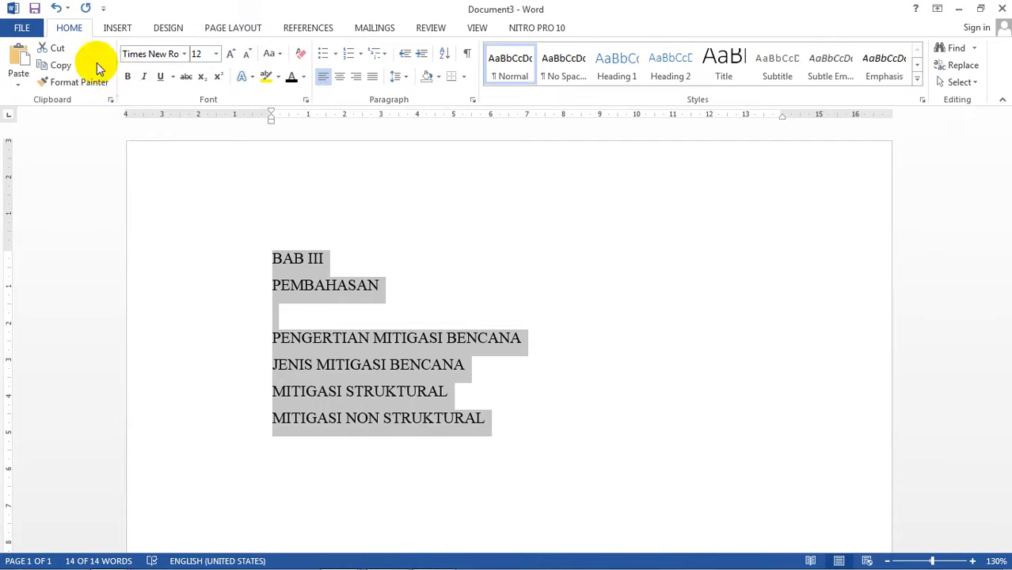
{"action": "left_click", "coordinate": [128, 76]}
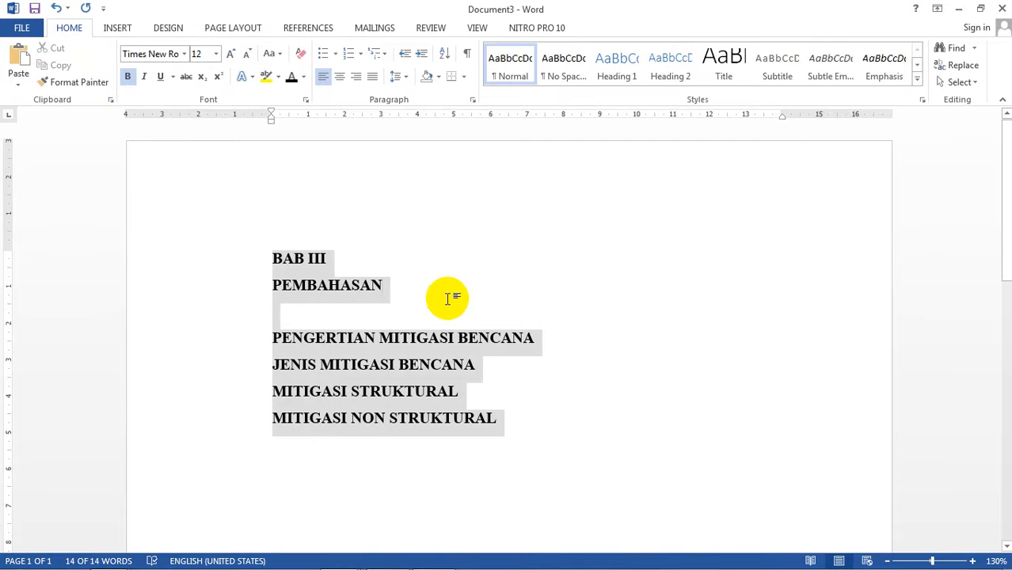
{"action": "left_click", "coordinate": [450, 296]}
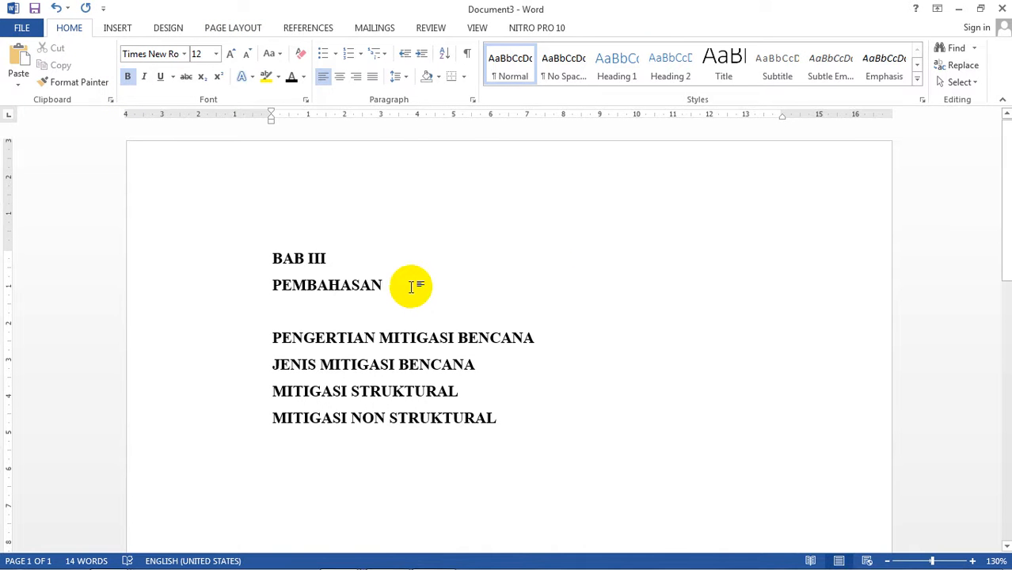
Centre the two chapter heading lines, BAB III and PEMBAHASAN
{"action": "left_click_drag", "start_coordinate": [409, 287], "coordinate": [287, 255]}
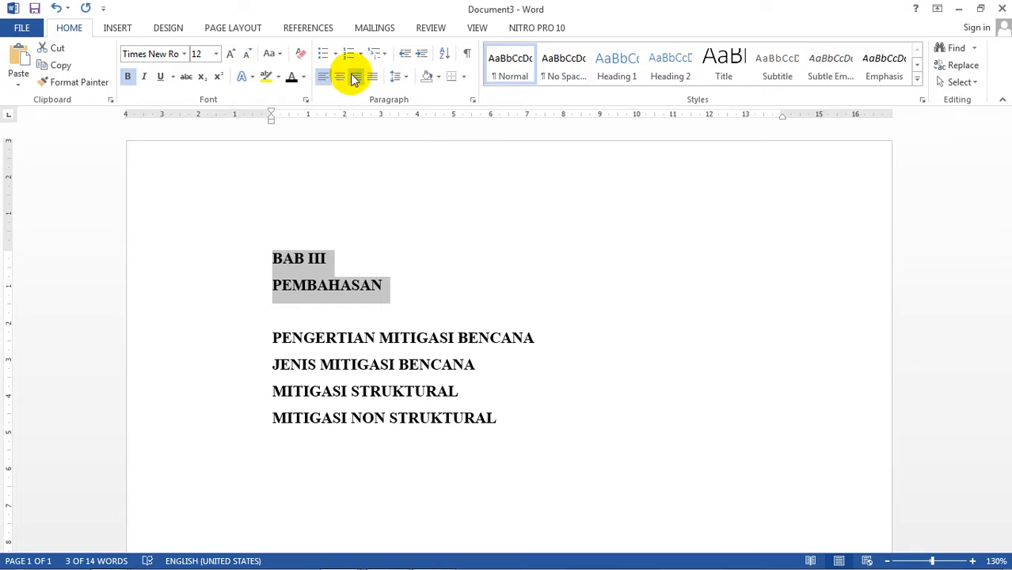
{"action": "left_click", "coordinate": [339, 76]}
{"action": "scroll", "coordinate": [420, 145], "scroll_direction": "down", "scroll_amount": 3}
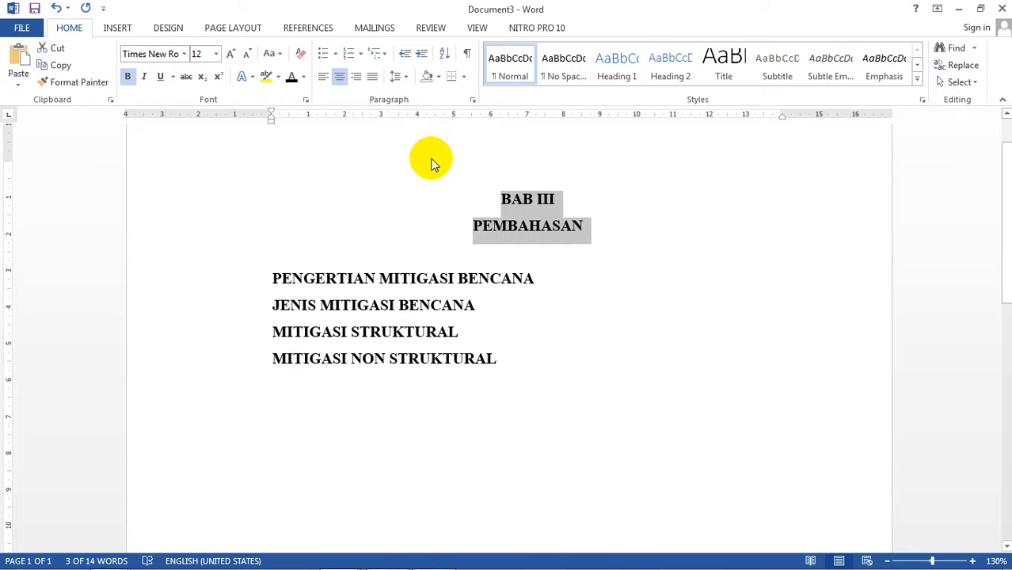
{"action": "scroll", "coordinate": [405, 162], "scroll_direction": "up", "scroll_amount": 1}
{"action": "scroll", "coordinate": [387, 177], "scroll_direction": "up", "scroll_amount": 1}
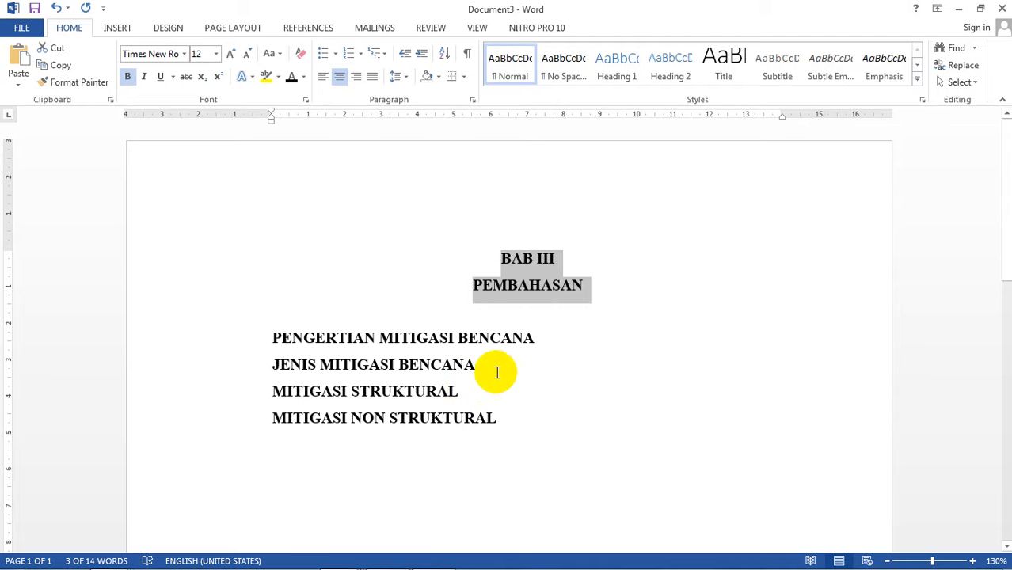
Number the four lines below the heading with the A. B. C. format and move their first-line indent to the 0 cm margin
{"action": "left_click_drag", "start_coordinate": [488, 367], "coordinate": [278, 339]}
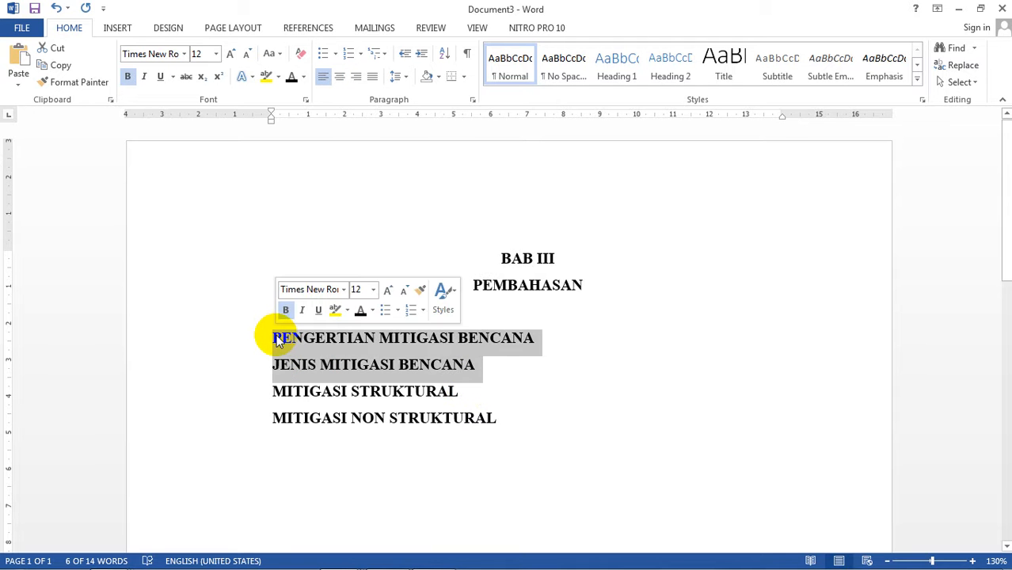
{"action": "left_click_drag", "start_coordinate": [498, 418], "coordinate": [205, 338]}
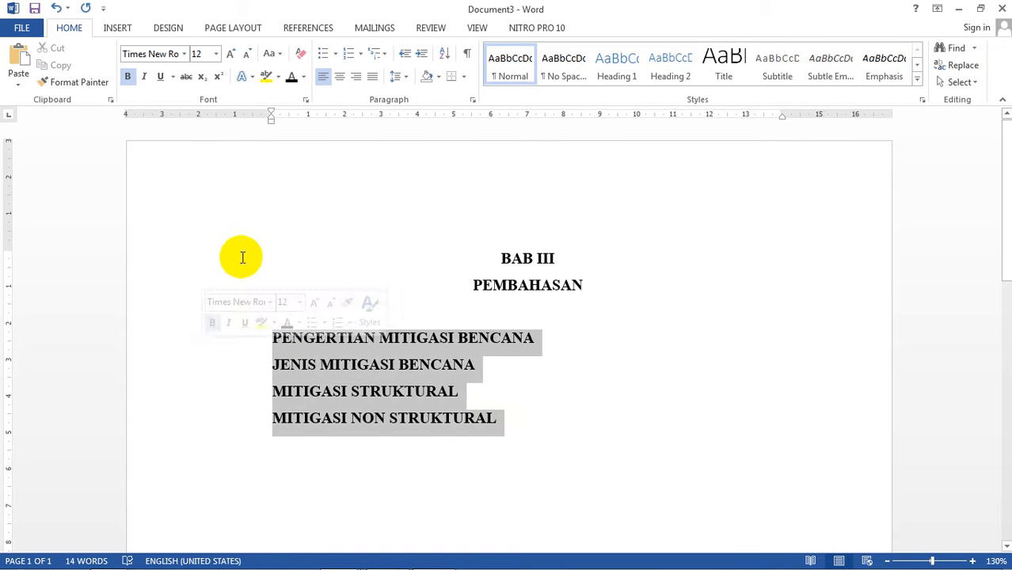
{"action": "left_click", "coordinate": [360, 53]}
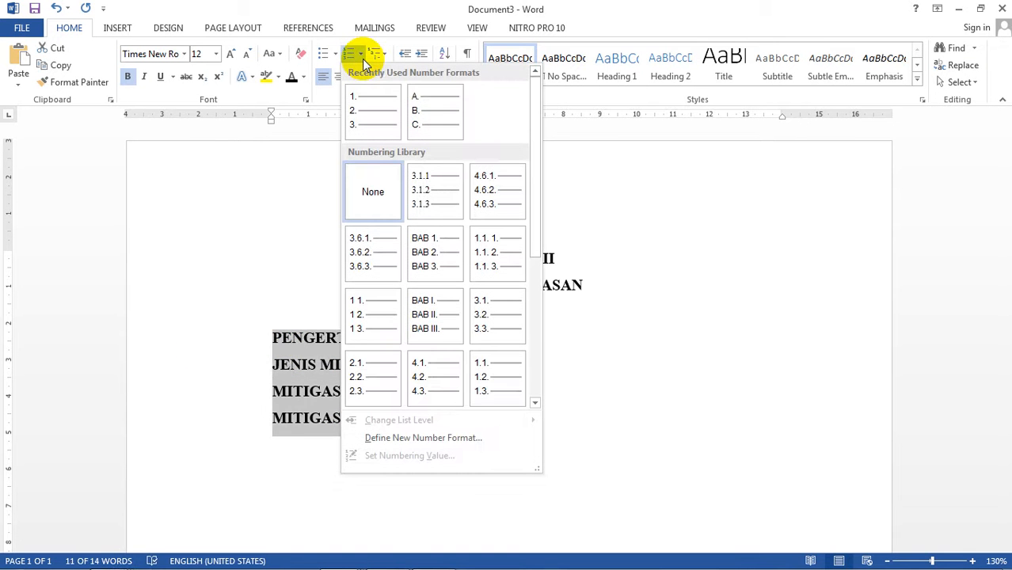
{"action": "left_click", "coordinate": [425, 98]}
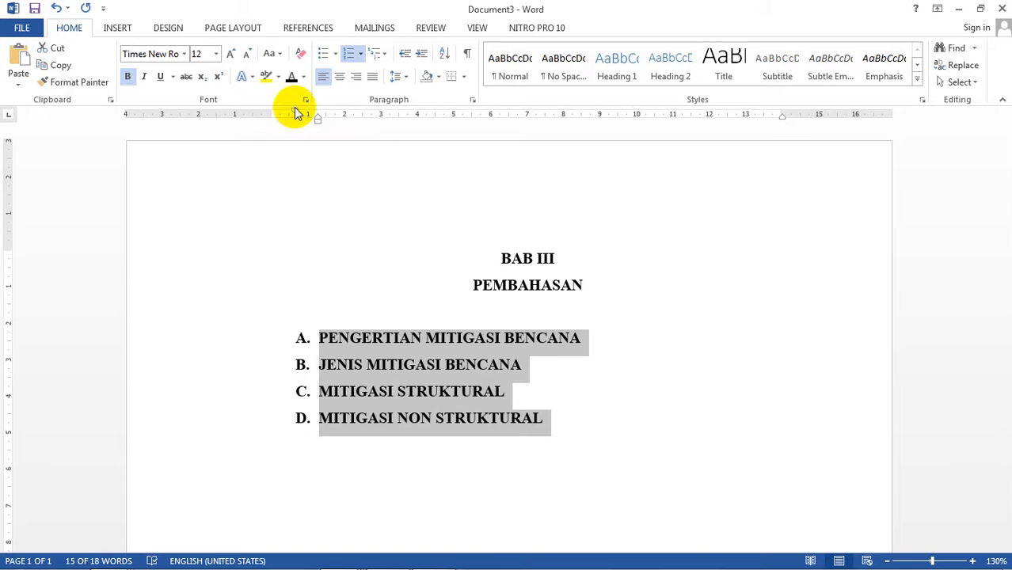
{"action": "mouse_move", "coordinate": [295, 112]}
{"action": "left_mouse_down"}
{"action": "mouse_move", "coordinate": [271, 111]}
{"action": "mouse_move", "coordinate": [315, 123]}
{"action": "mouse_move", "coordinate": [254, 111]}
{"action": "mouse_move", "coordinate": [273, 118]}
{"action": "left_mouse_up"}
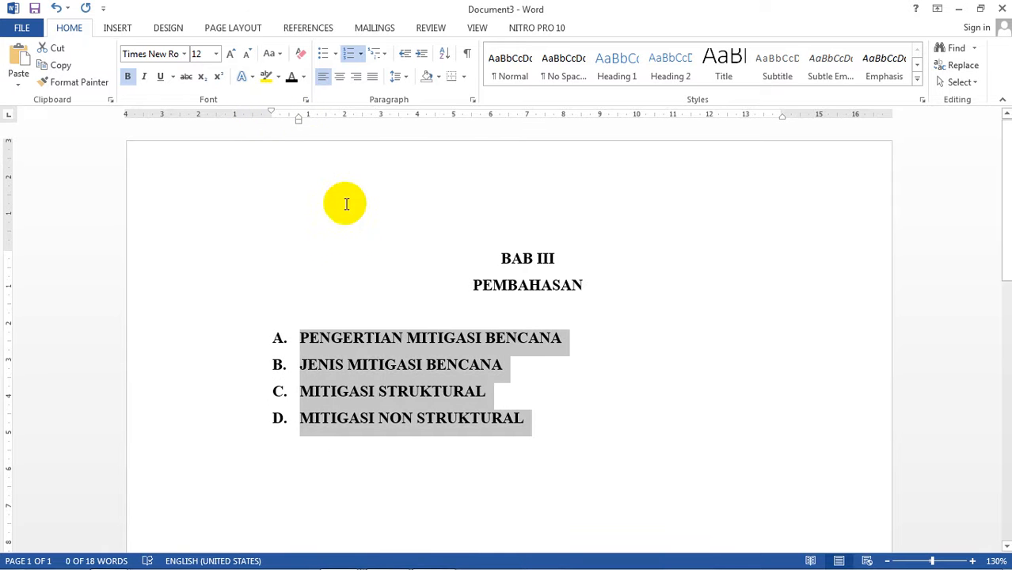
Remove the C. and D. numbering from the MITIGASI STRUKTURAL and MITIGASI NON STRUKTURAL lines and number them 1. and 2. under item B
{"action": "left_click", "coordinate": [521, 375]}
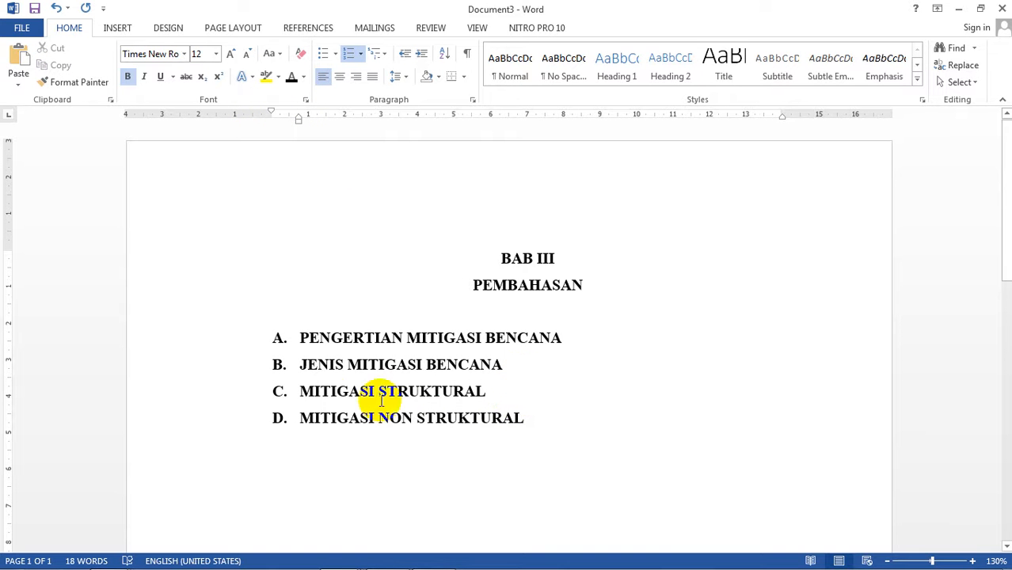
{"action": "left_click", "coordinate": [300, 391]}
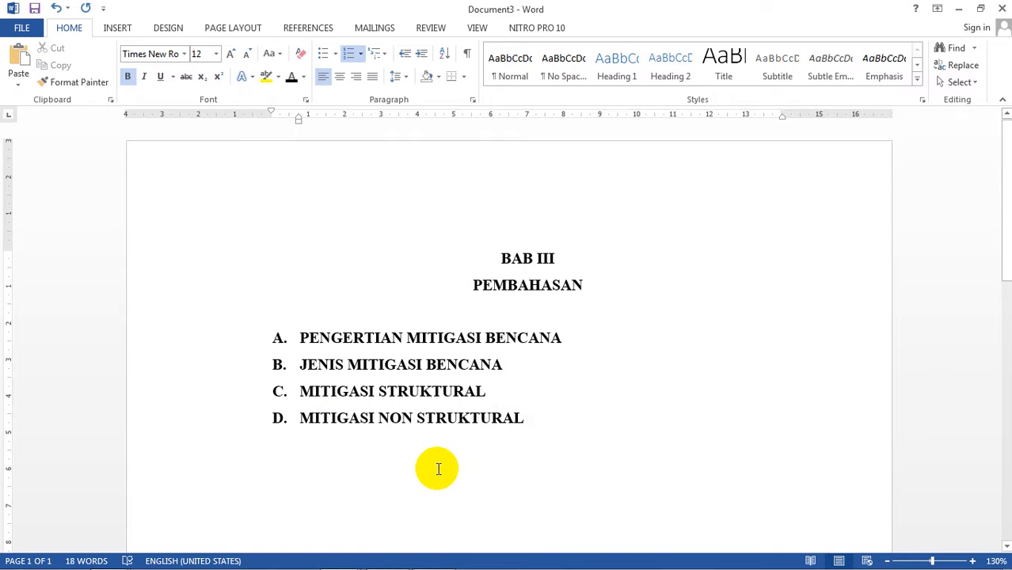
{"action": "key", "text": "BackSpace"}
{"action": "key", "text": "Down"}
{"action": "key", "text": "BackSpace"}
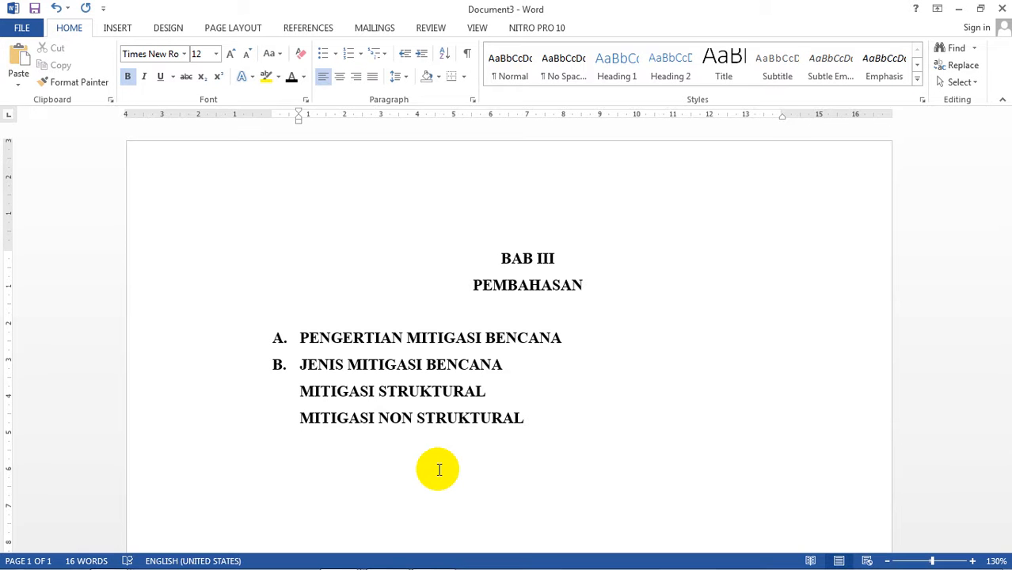
{"action": "left_click", "coordinate": [300, 391]}
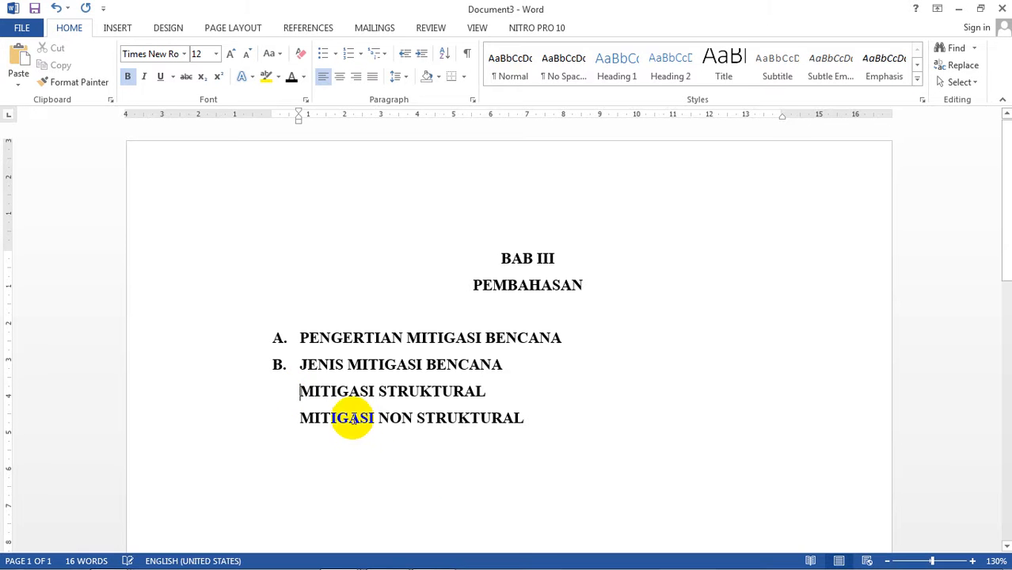
{"action": "type", "text": ". "}
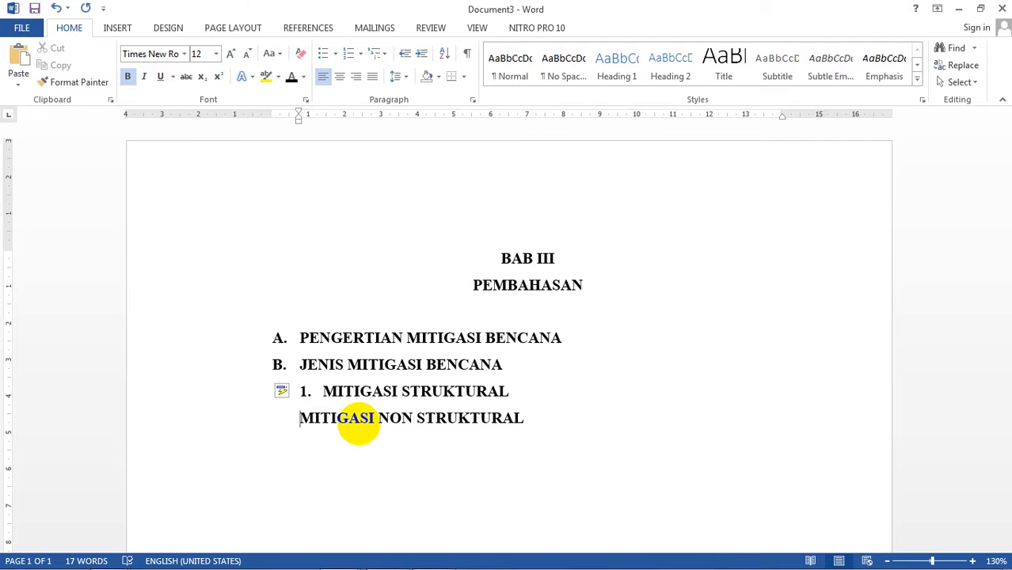
{"action": "type", "text": "2."}
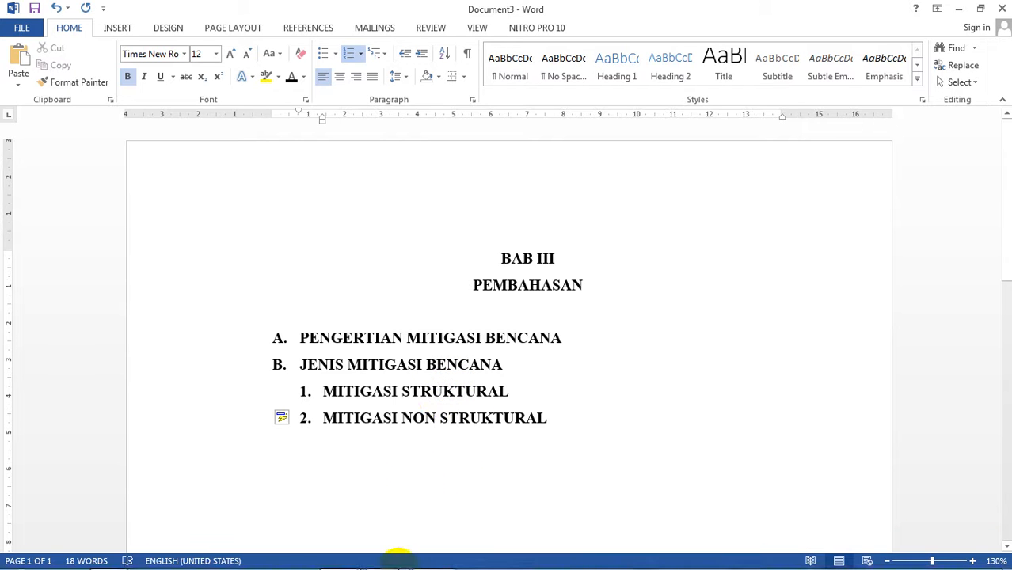
Change the case of the two sub-items under JENIS MITIGASI BENCANA to Capitalize Each Word
{"action": "mouse_move", "coordinate": [336, 555]}
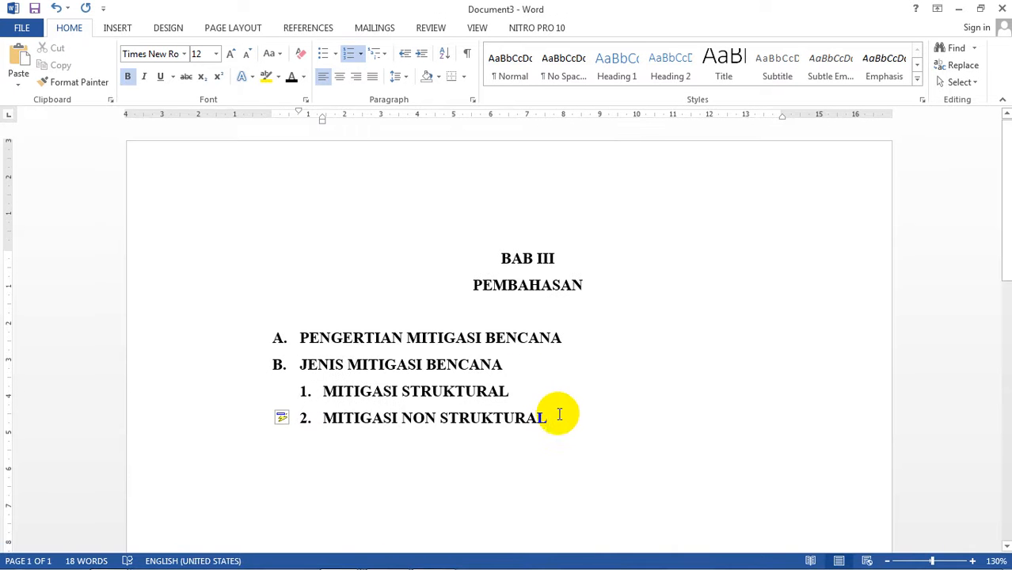
{"action": "left_click_drag", "start_coordinate": [553, 413], "coordinate": [324, 403]}
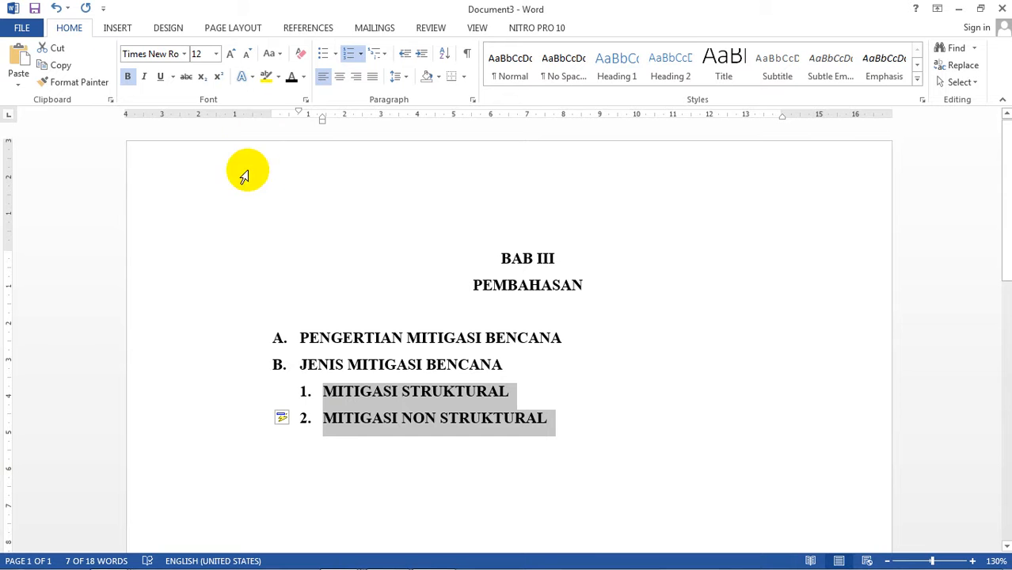
{"action": "left_click", "coordinate": [273, 54]}
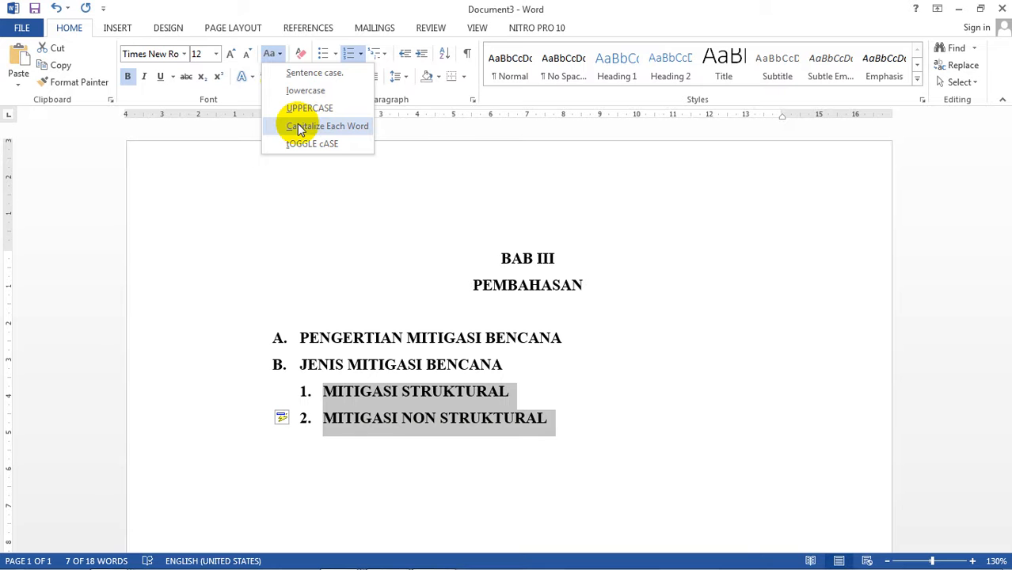
{"action": "left_click", "coordinate": [299, 128]}
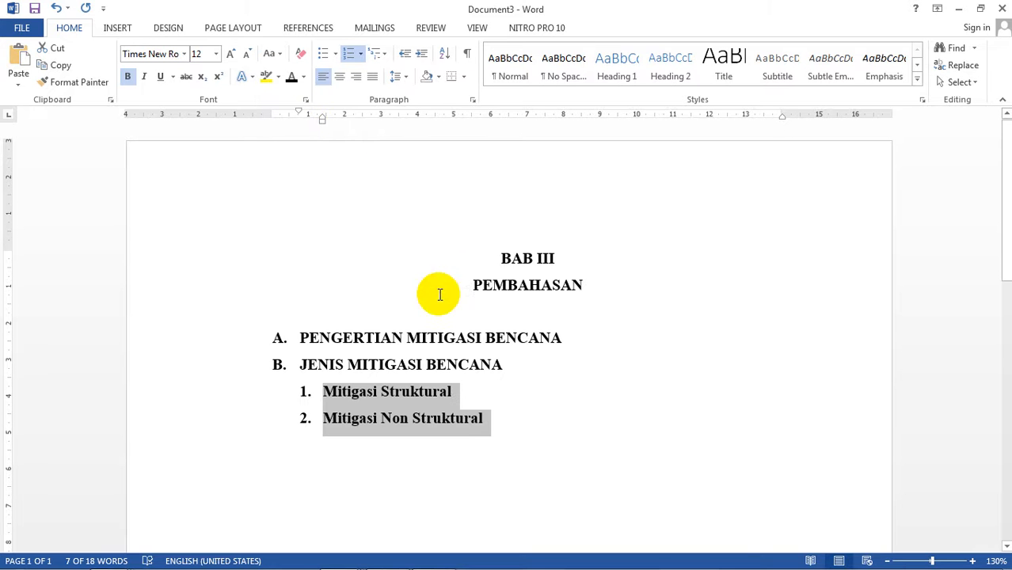
{"action": "left_click", "coordinate": [490, 400]}
In Chrome, copy the paragraphs and bullet list under PENGERTIAN Mitigasi BENCANA from the Gramedia Blog page
{"action": "scroll", "coordinate": [495, 377], "scroll_direction": "down", "scroll_amount": 1}
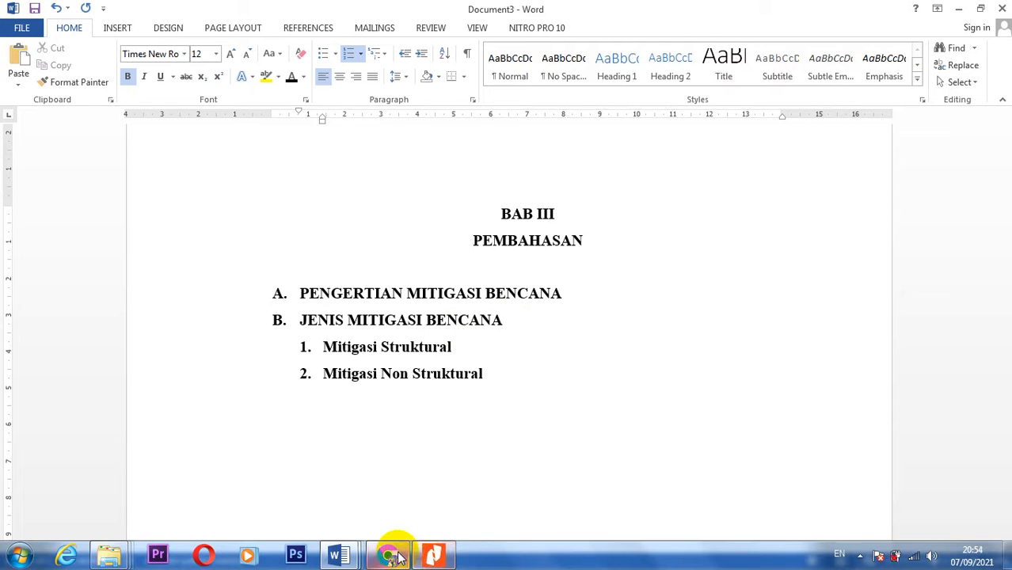
{"action": "left_click", "coordinate": [388, 559]}
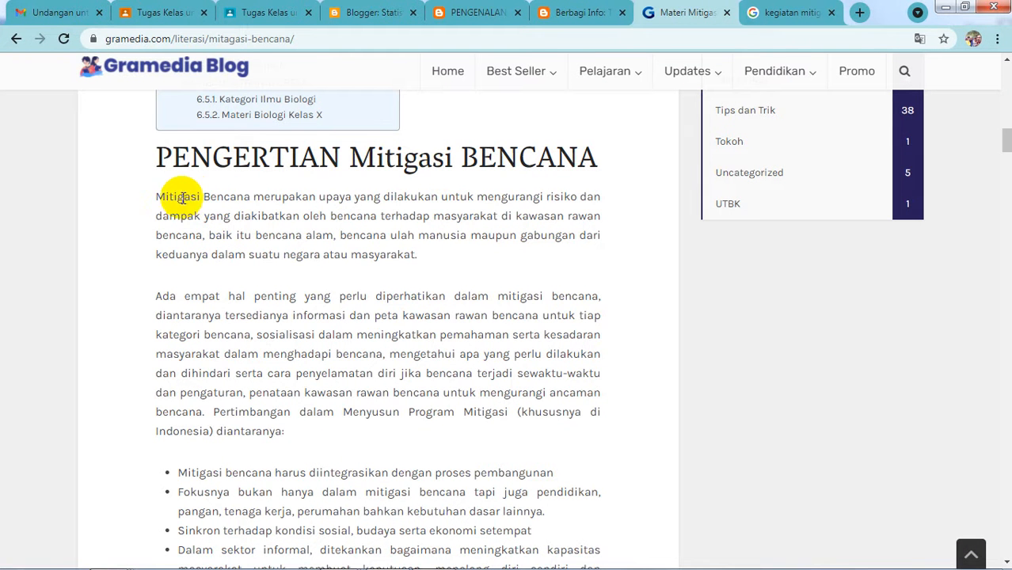
{"action": "left_click_drag", "start_coordinate": [157, 197], "coordinate": [461, 424]}
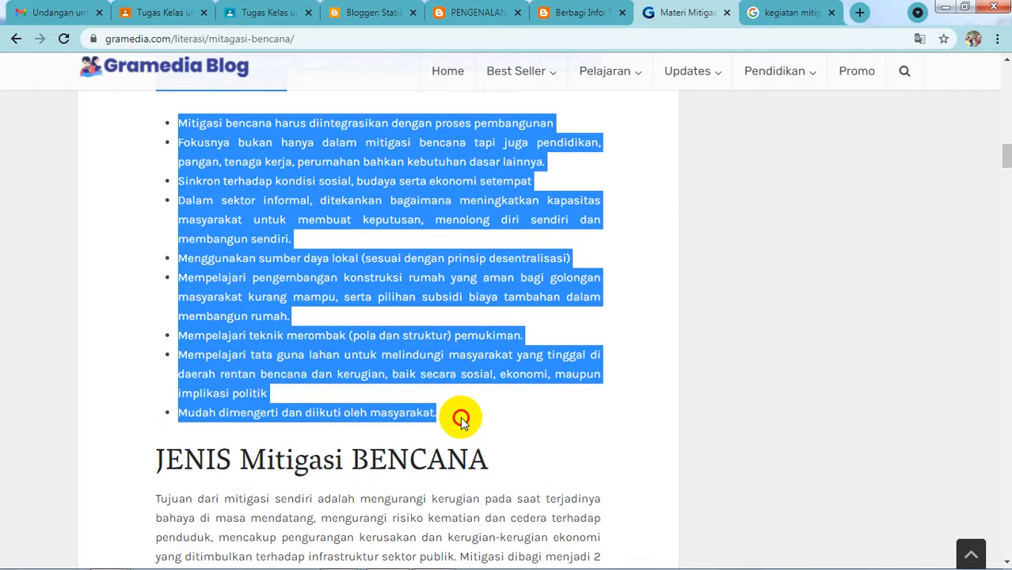
{"action": "right_click", "coordinate": [251, 157]}
{"action": "left_click", "coordinate": [261, 168]}
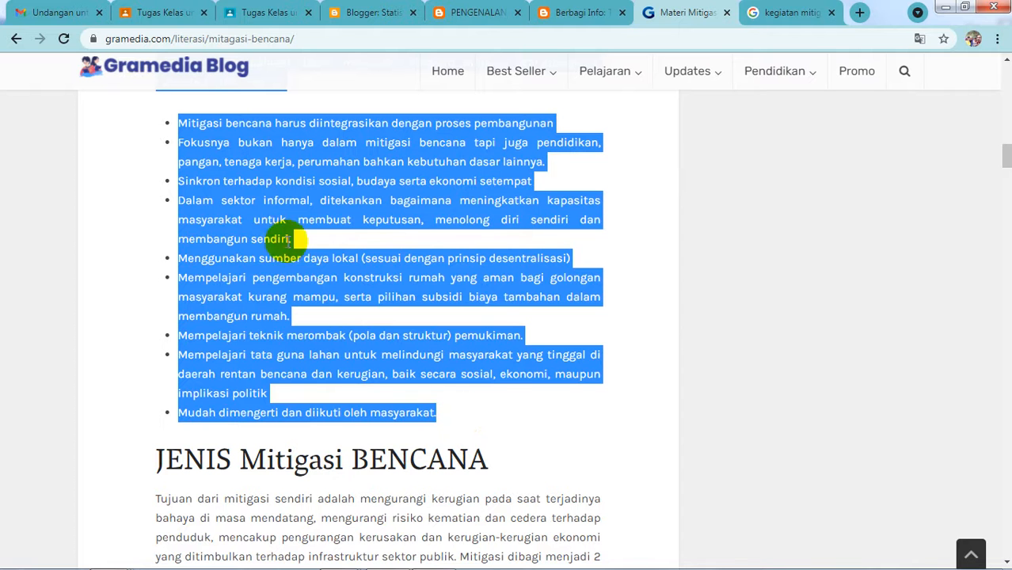
Switch to Document3 in Word and paste the copied text on a new unnumbered line below heading A, PENGERTIAN MITIGASI BENCANA
{"action": "mouse_move", "coordinate": [372, 561]}
{"action": "left_click", "coordinate": [338, 556]}
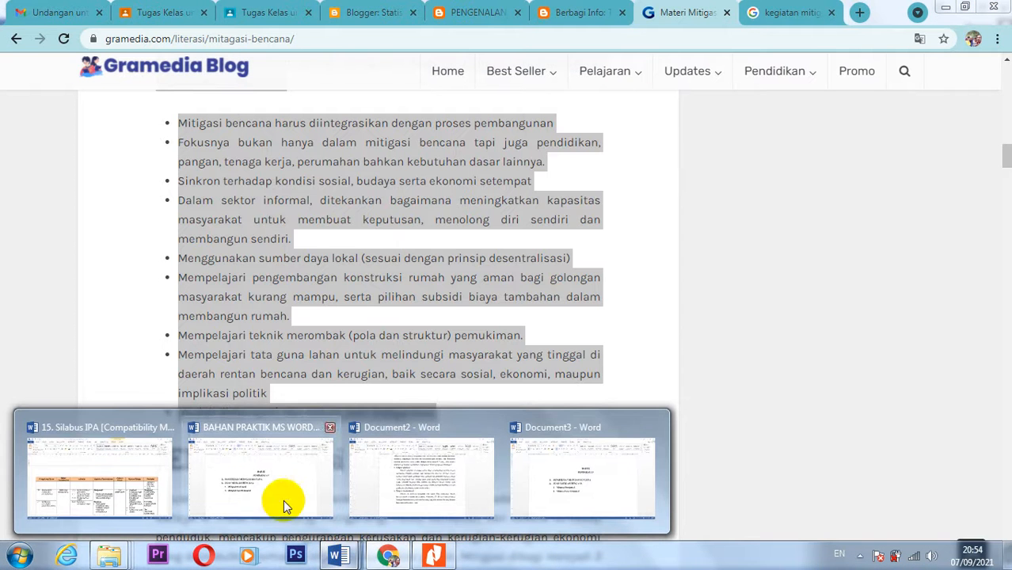
{"action": "left_click", "coordinate": [552, 481]}
{"action": "left_click", "coordinate": [600, 292]}
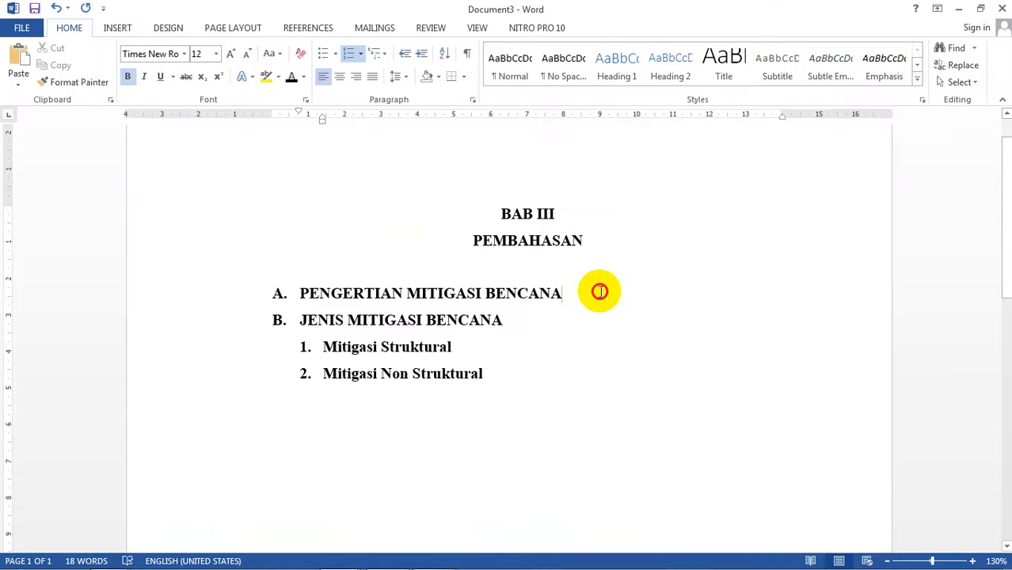
{"action": "key", "text": "Return"}
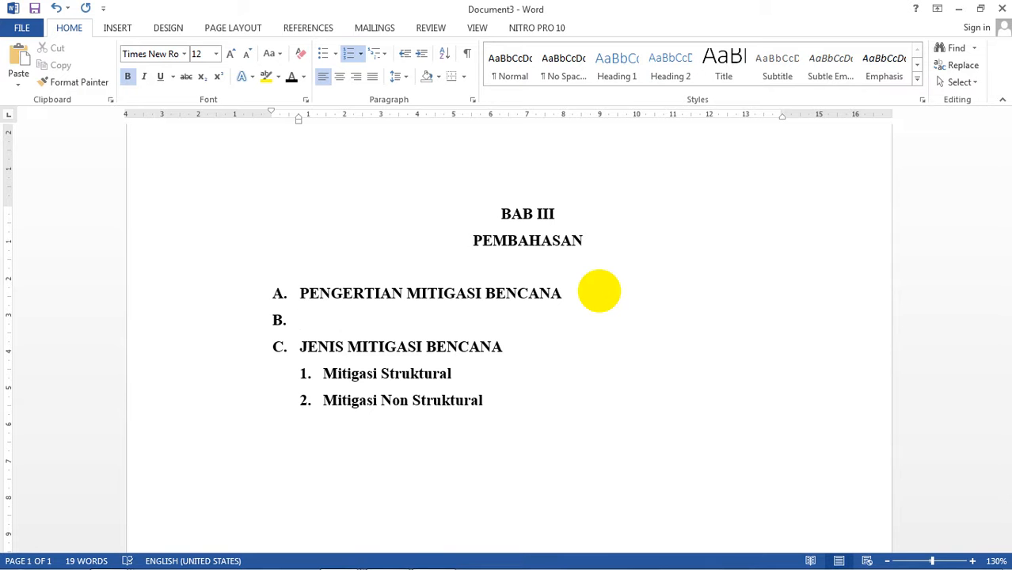
{"action": "key", "text": "Return"}
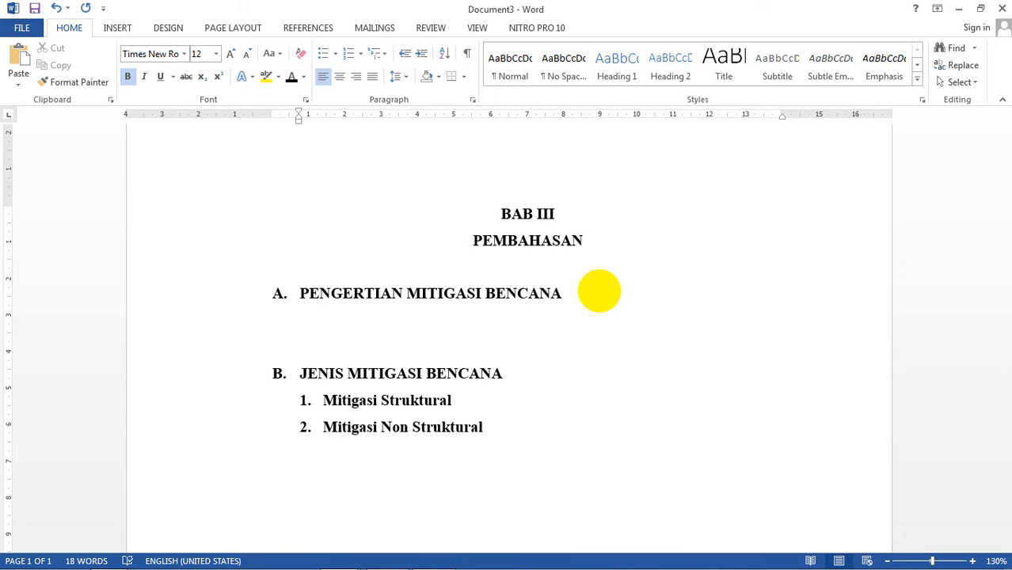
{"action": "key", "text": "ctrl+v"}
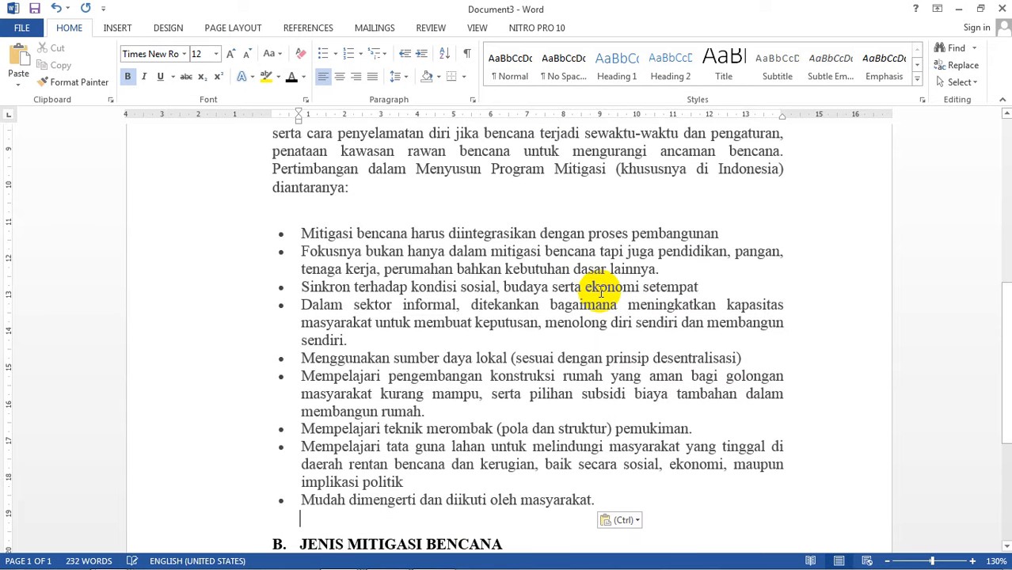
Look over the pasted section and insert empty unnumbered lines below heading B, JENIS MITIGASI BENCANA
{"action": "scroll", "coordinate": [543, 273], "scroll_direction": "up", "scroll_amount": 8}
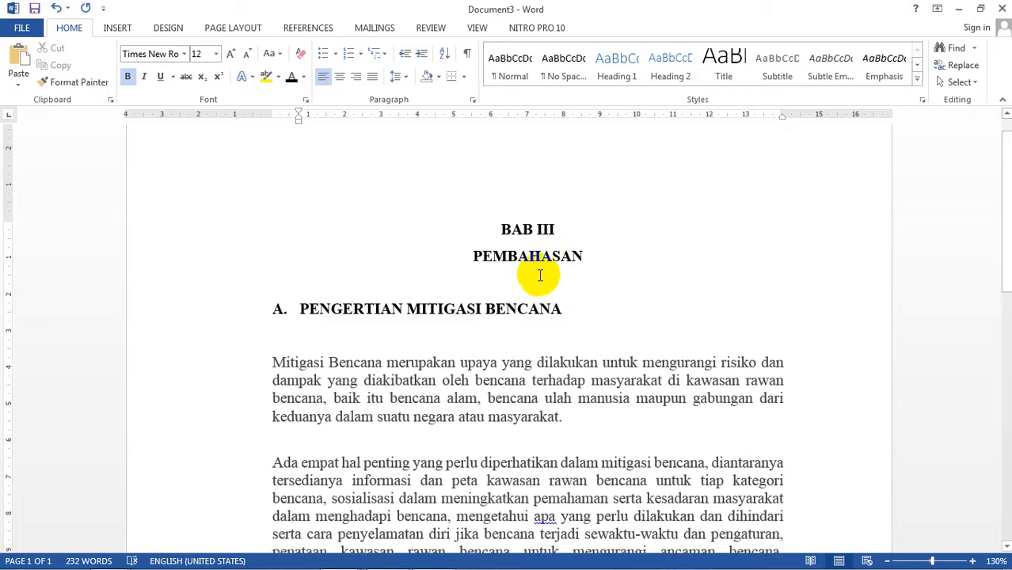
{"action": "scroll", "coordinate": [540, 275], "scroll_direction": "down", "scroll_amount": 4}
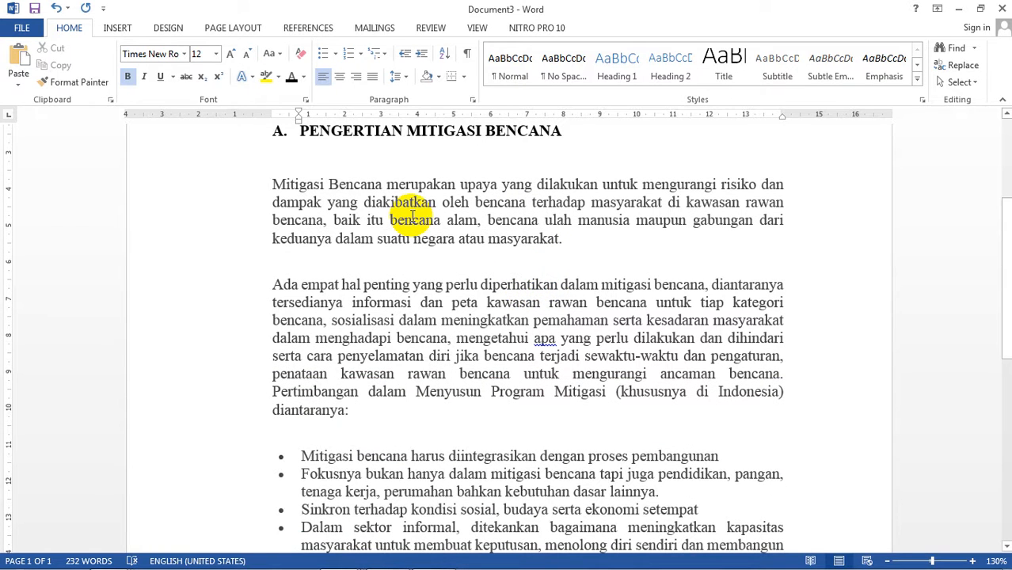
{"action": "scroll", "coordinate": [400, 217], "scroll_direction": "down", "scroll_amount": 5}
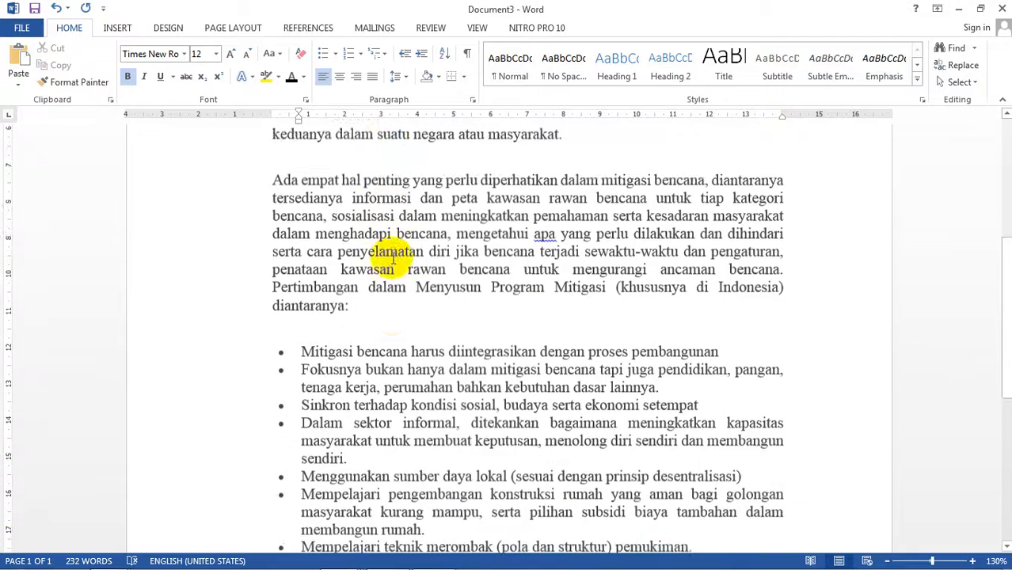
{"action": "scroll", "coordinate": [394, 265], "scroll_direction": "up", "scroll_amount": 7}
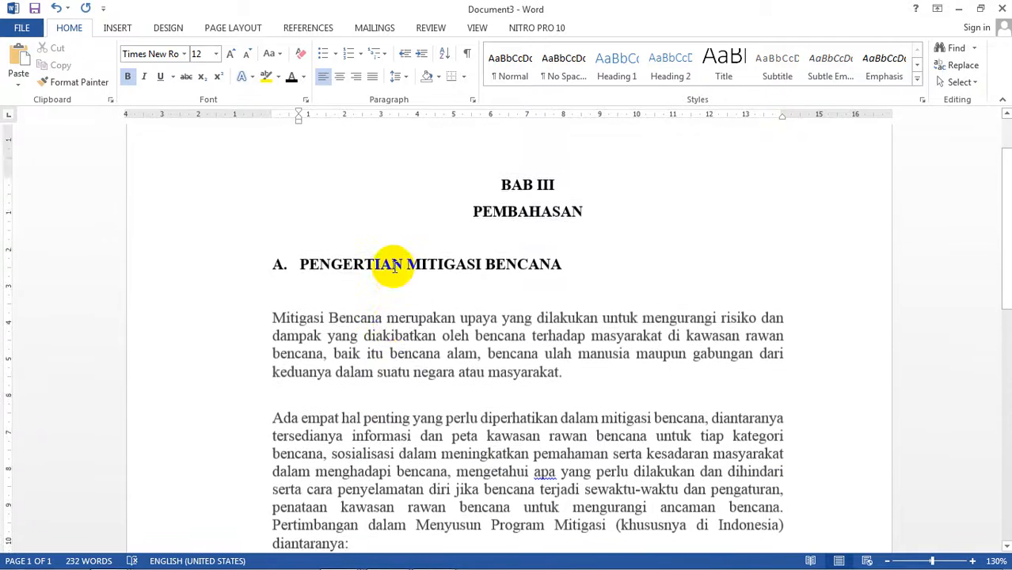
{"action": "scroll", "coordinate": [388, 263], "scroll_direction": "down", "scroll_amount": 7}
{"action": "scroll", "coordinate": [358, 287], "scroll_direction": "down", "scroll_amount": 7}
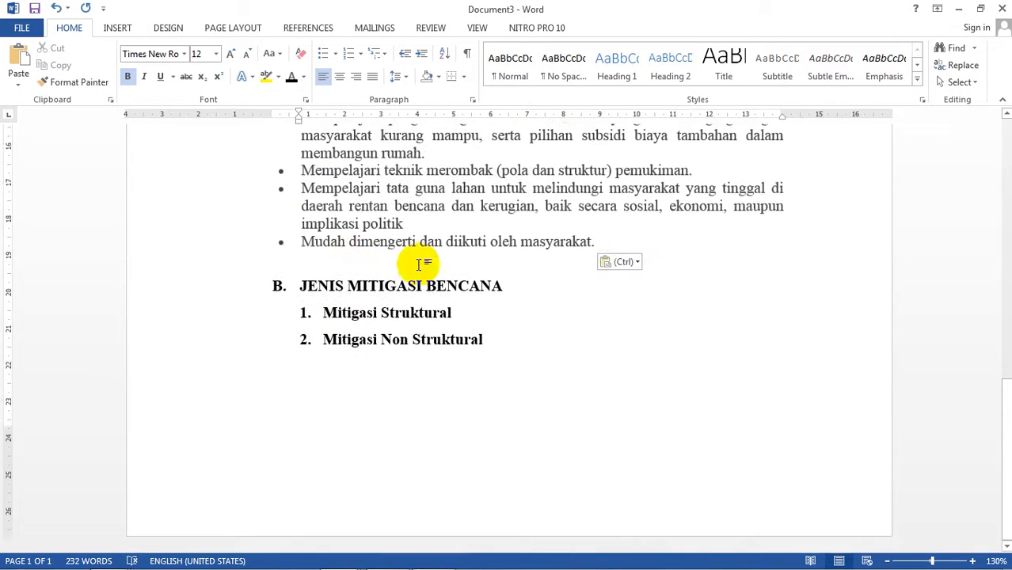
{"action": "left_click", "coordinate": [538, 284]}
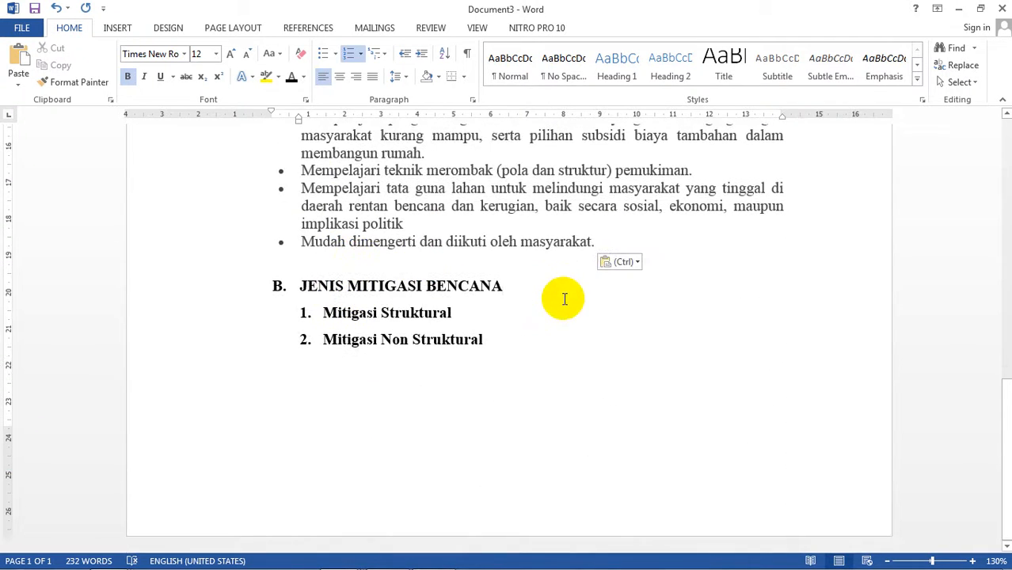
{"action": "key", "text": "Return"}
{"action": "key", "text": "BackSpace"}
{"action": "key", "text": "Return"}
{"action": "key", "text": "Return"}
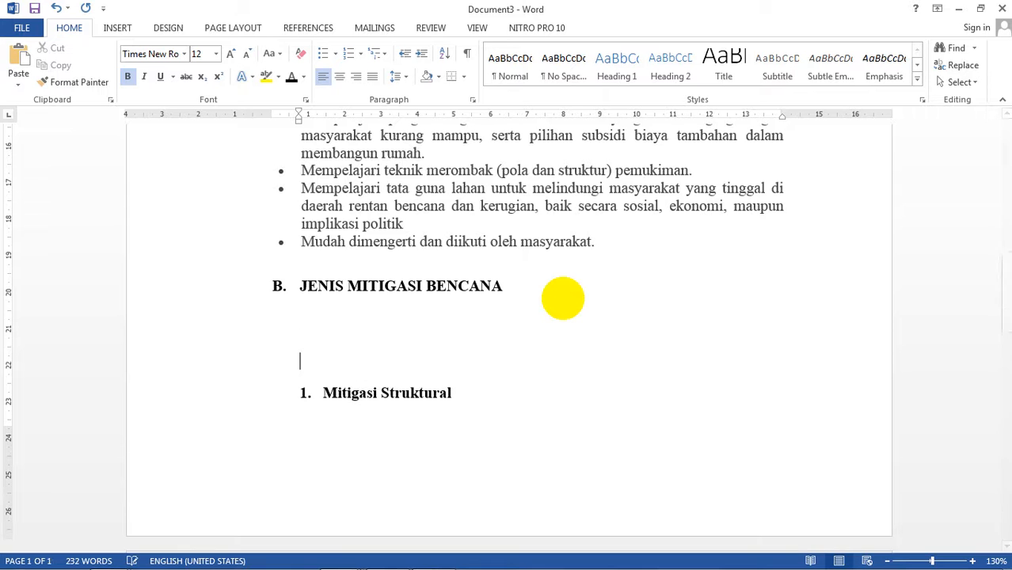
In Chrome, copy the introductory paragraph under JENIS Mitigasi BENCANA from the Gramedia Blog page
{"action": "mouse_move", "coordinate": [307, 555]}
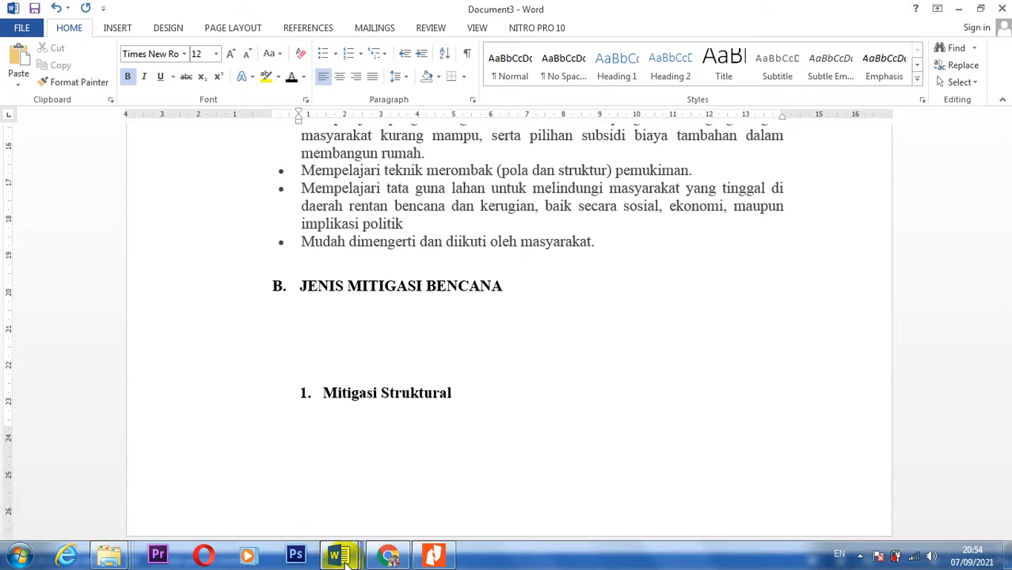
{"action": "left_click", "coordinate": [387, 557]}
{"action": "scroll", "coordinate": [384, 330], "scroll_direction": "down", "scroll_amount": 4}
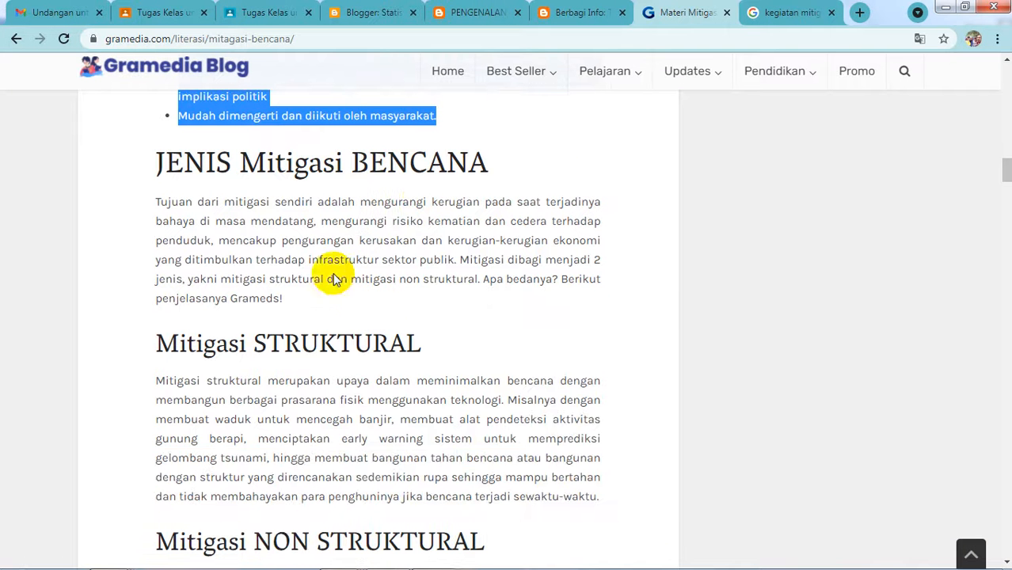
{"action": "left_click_drag", "start_coordinate": [158, 203], "coordinate": [294, 299]}
{"action": "key", "text": "ctrl+c"}
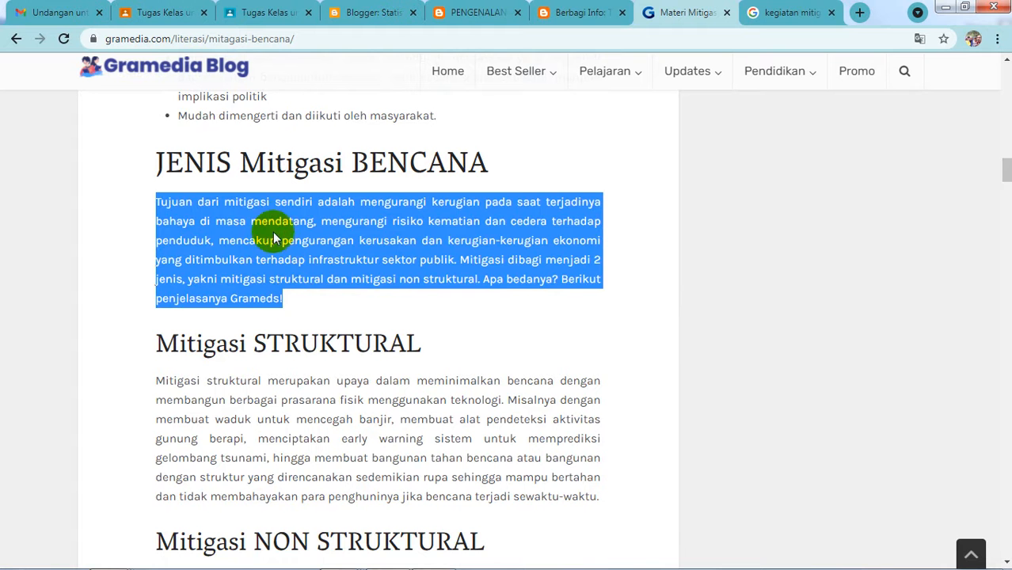
{"action": "right_click", "coordinate": [261, 202]}
{"action": "left_click", "coordinate": [285, 210]}
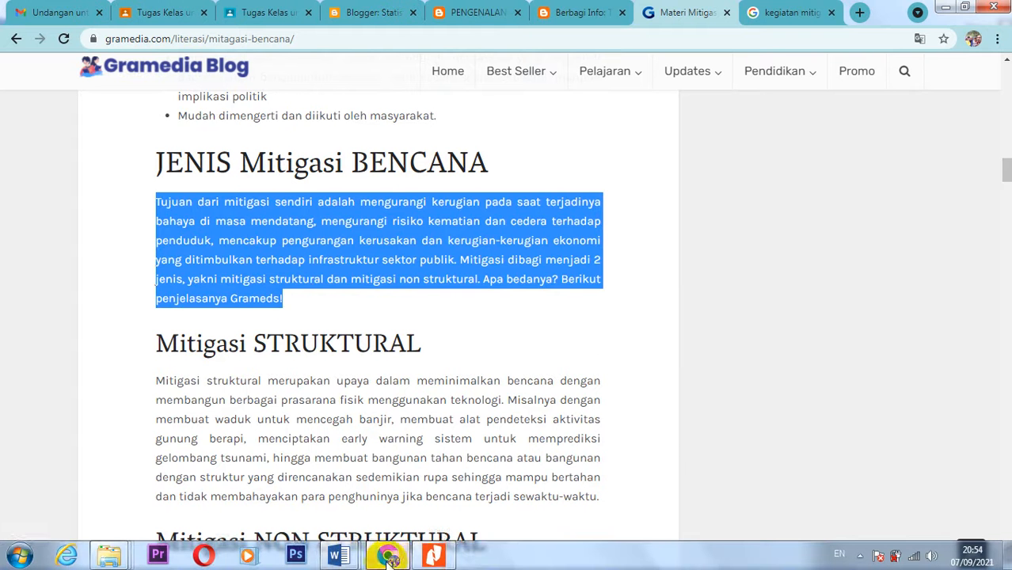
Switch to Document3 in Word and paste the copied paragraph below heading B, above the Mitigasi Struktural sub-item
{"action": "left_click", "coordinate": [336, 556]}
{"action": "left_click", "coordinate": [547, 464]}
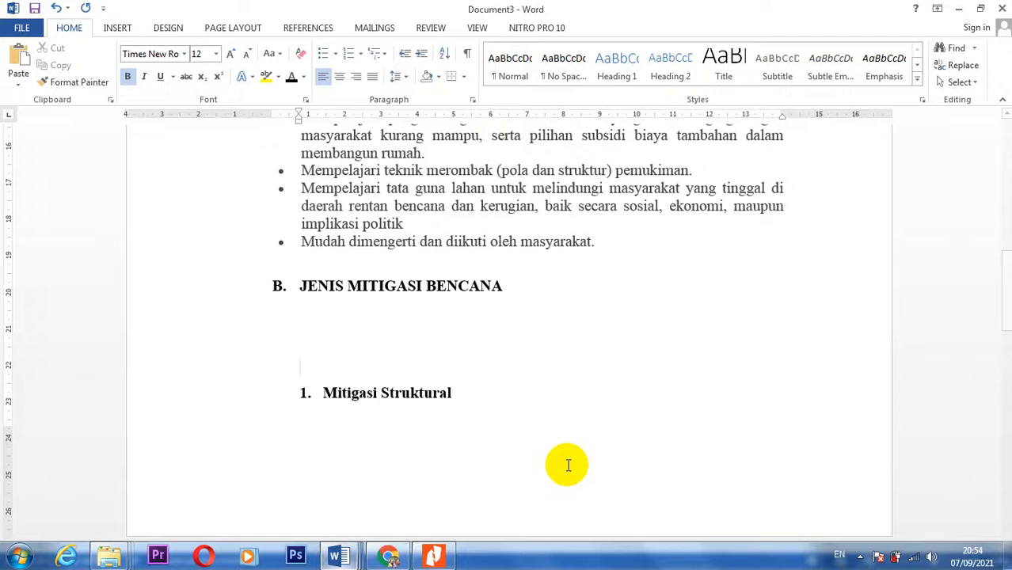
{"action": "left_click", "coordinate": [19, 54]}
{"action": "scroll", "coordinate": [437, 233], "scroll_direction": "up", "scroll_amount": 3}
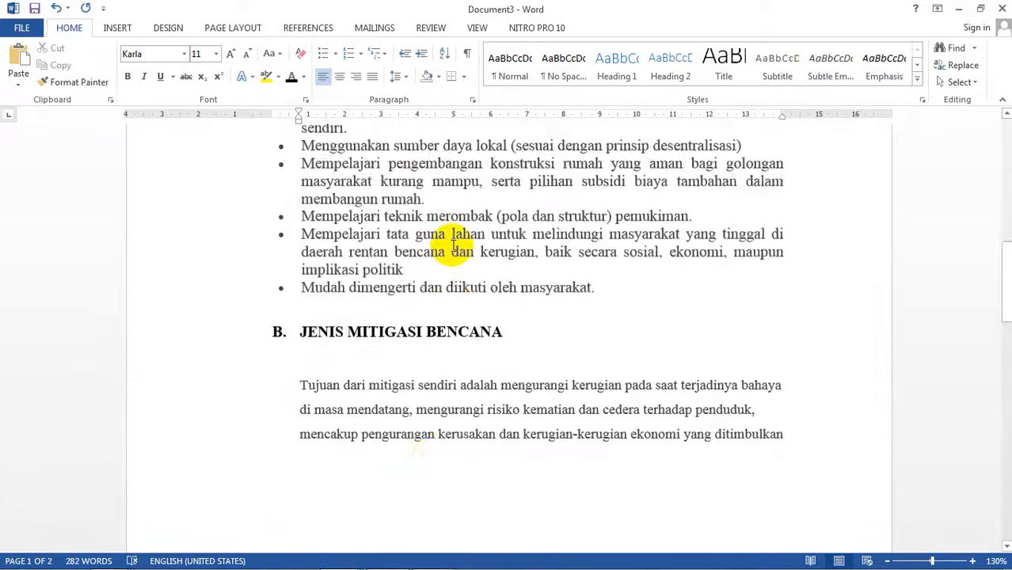
Insert blank unnumbered lines between the Mitigasi Struktural and Mitigasi Non Struktural headings and place the insertion point there
{"action": "scroll", "coordinate": [453, 241], "scroll_direction": "down", "scroll_amount": 8}
{"action": "scroll", "coordinate": [467, 198], "scroll_direction": "down", "scroll_amount": 2}
{"action": "scroll", "coordinate": [482, 276], "scroll_direction": "up", "scroll_amount": 4}
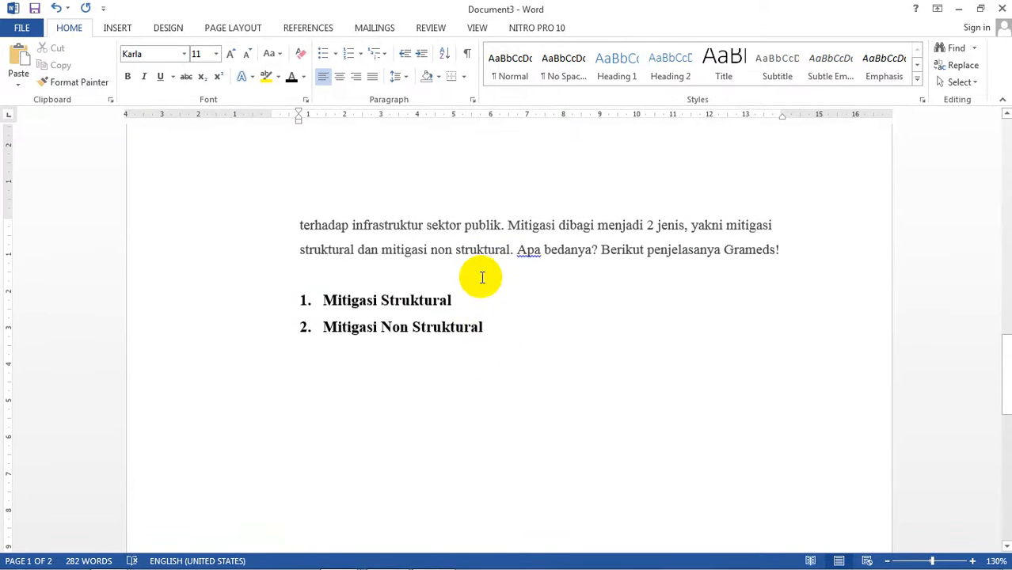
{"action": "left_click", "coordinate": [481, 304]}
{"action": "key", "text": "Return"}
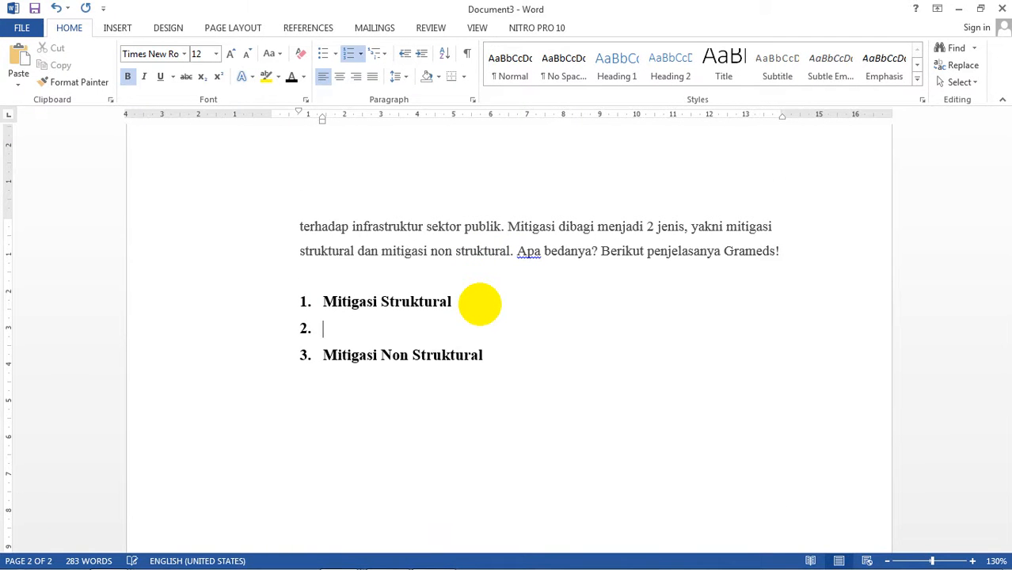
{"action": "key", "text": "Return"}
{"action": "key", "text": "Return"}
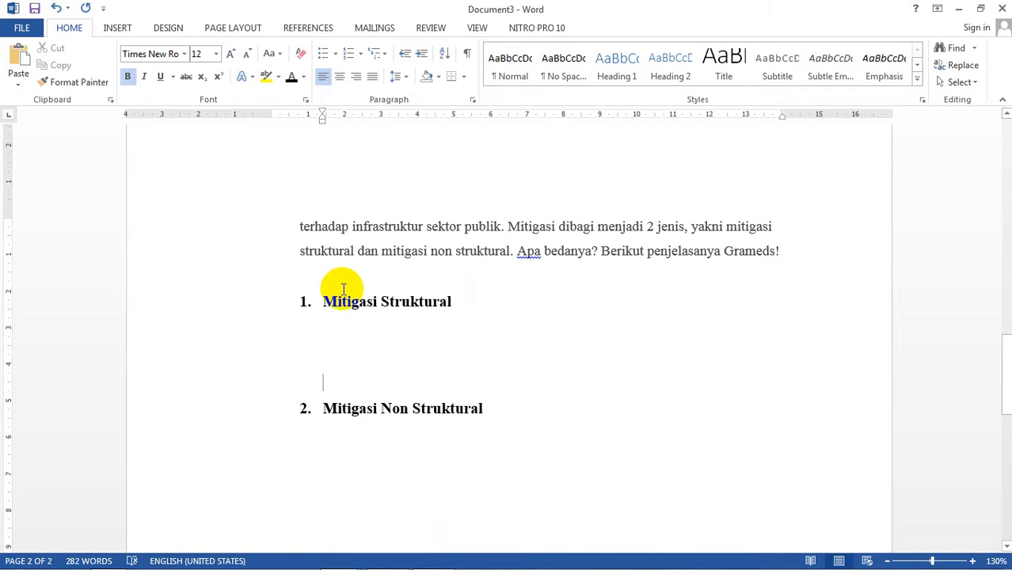
{"action": "left_click", "coordinate": [363, 348]}
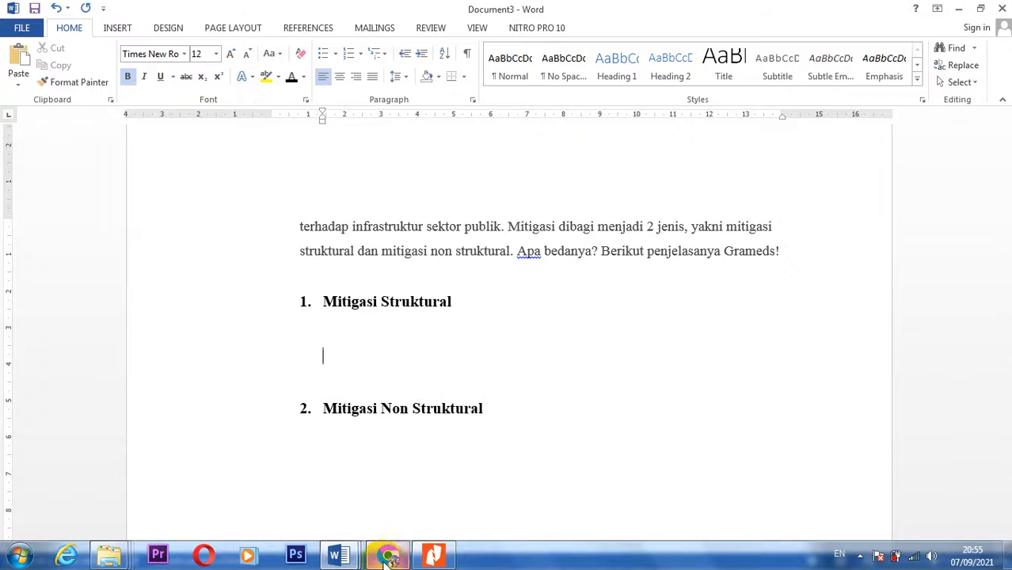
Switch to Chrome and copy the paragraph under Mitigasi STRUKTURAL from the Gramedia Blog article
{"action": "left_click", "coordinate": [386, 555]}
{"action": "scroll", "coordinate": [340, 333], "scroll_direction": "down", "scroll_amount": 4}
{"action": "scroll", "coordinate": [334, 317], "scroll_direction": "up", "scroll_amount": 2}
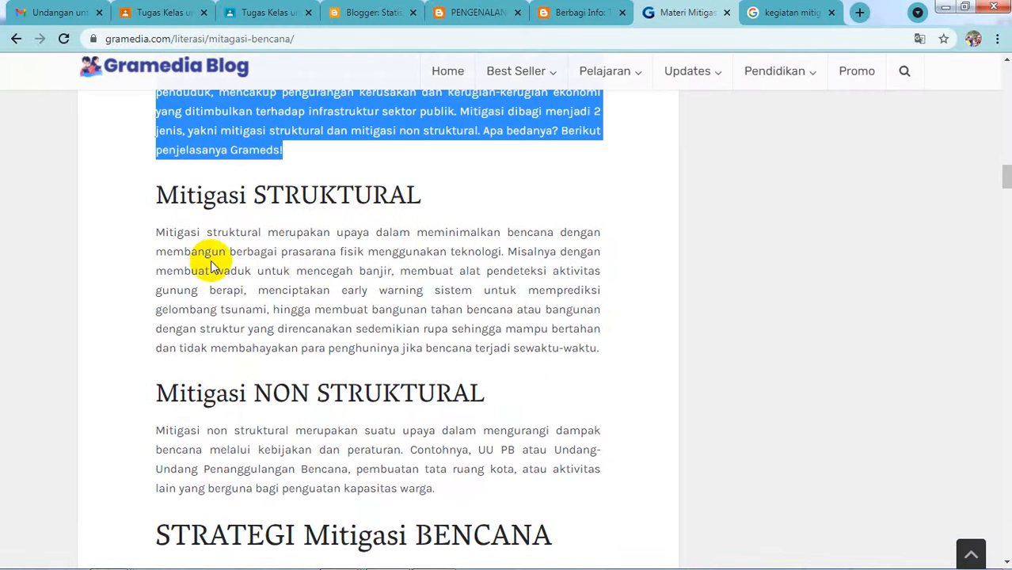
{"action": "left_click_drag", "start_coordinate": [155, 232], "coordinate": [601, 353]}
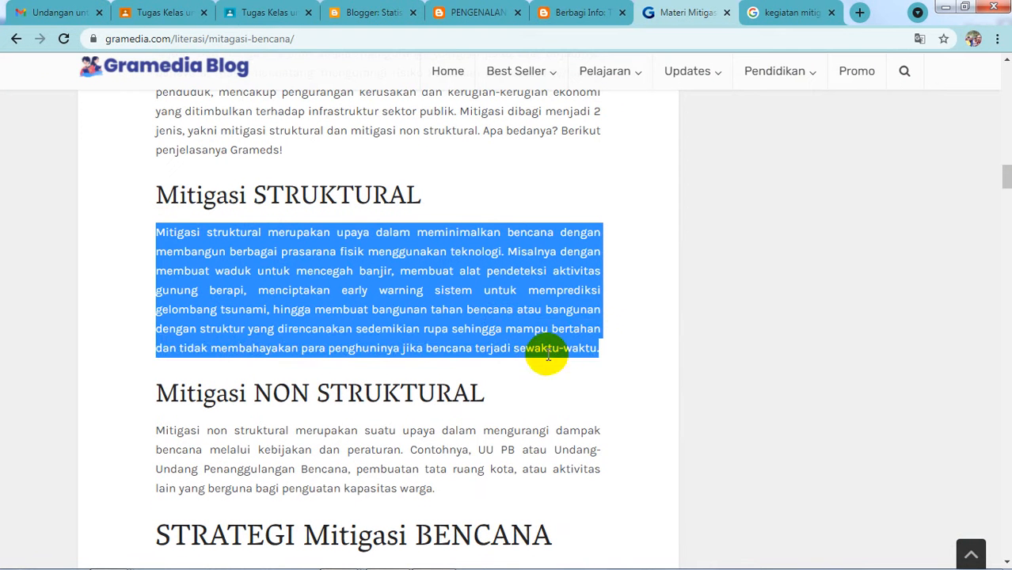
{"action": "right_click", "coordinate": [360, 283]}
{"action": "left_click", "coordinate": [369, 290]}
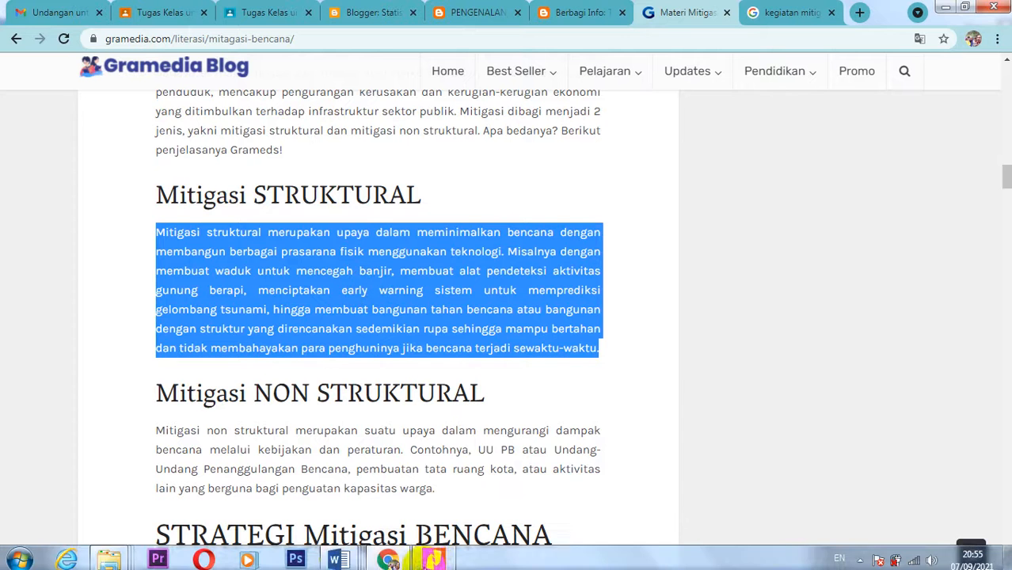
Switch back to Document3 in Word and paste the copied paragraph beneath the Mitigasi Struktural heading
{"action": "left_click", "coordinate": [339, 556]}
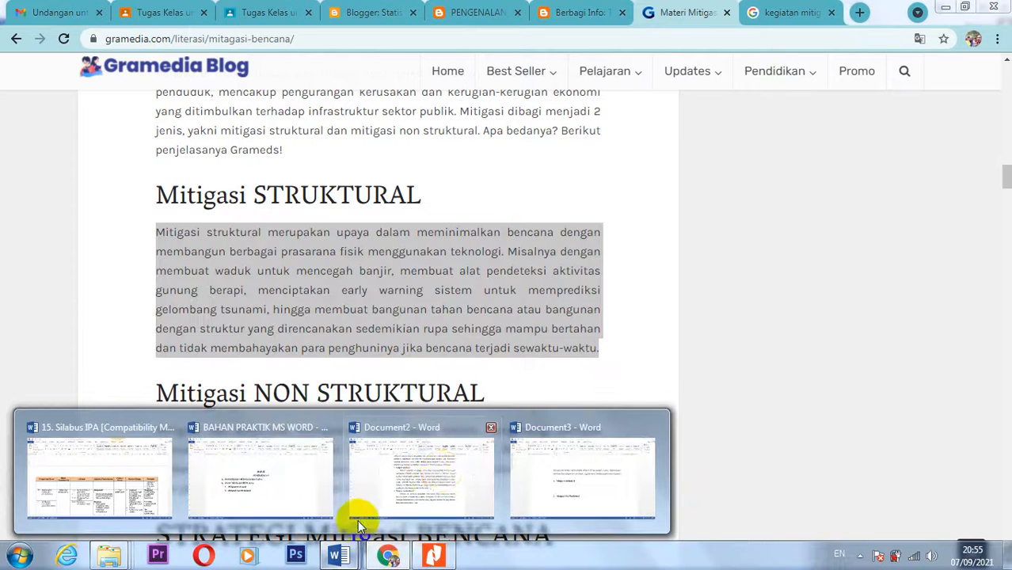
{"action": "left_click", "coordinate": [549, 459]}
{"action": "right_click", "coordinate": [330, 354]}
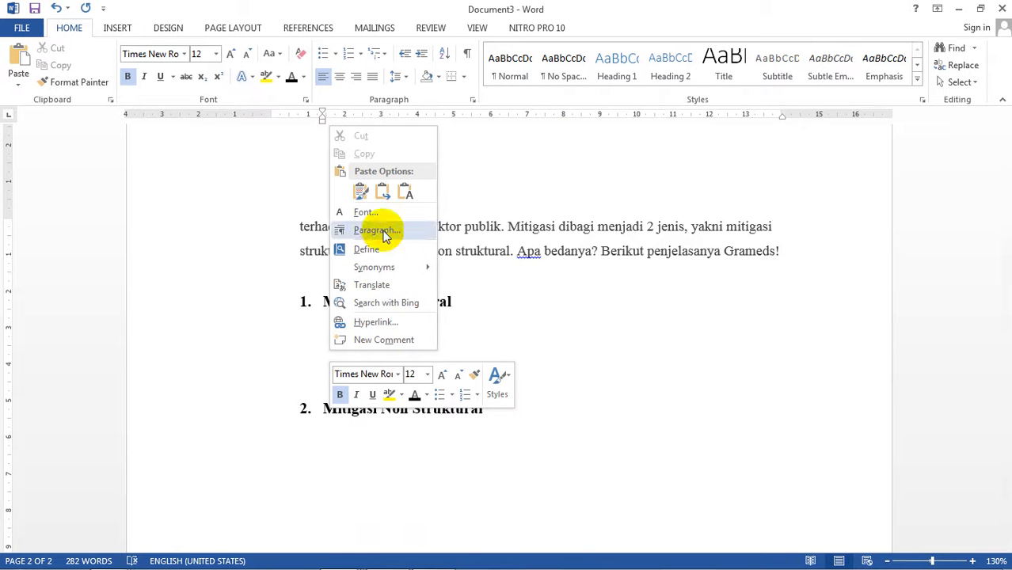
{"action": "left_click", "coordinate": [166, 4]}
{"action": "left_click", "coordinate": [27, 78]}
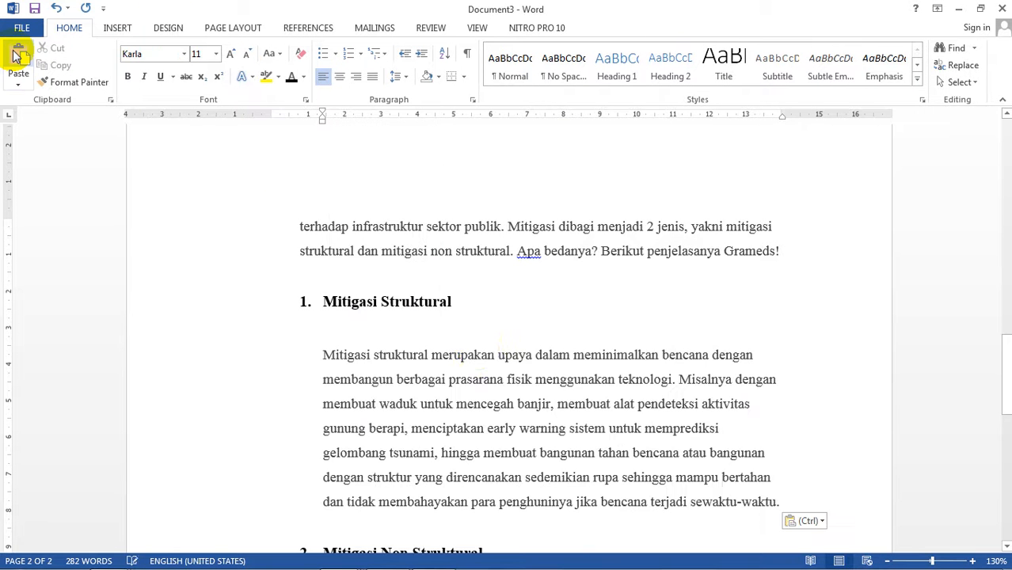
Place the insertion point on a new line directly below the Mitigasi Non Struktural heading
{"action": "scroll", "coordinate": [475, 445], "scroll_direction": "down", "scroll_amount": 3}
{"action": "scroll", "coordinate": [481, 381], "scroll_direction": "up", "scroll_amount": 2}
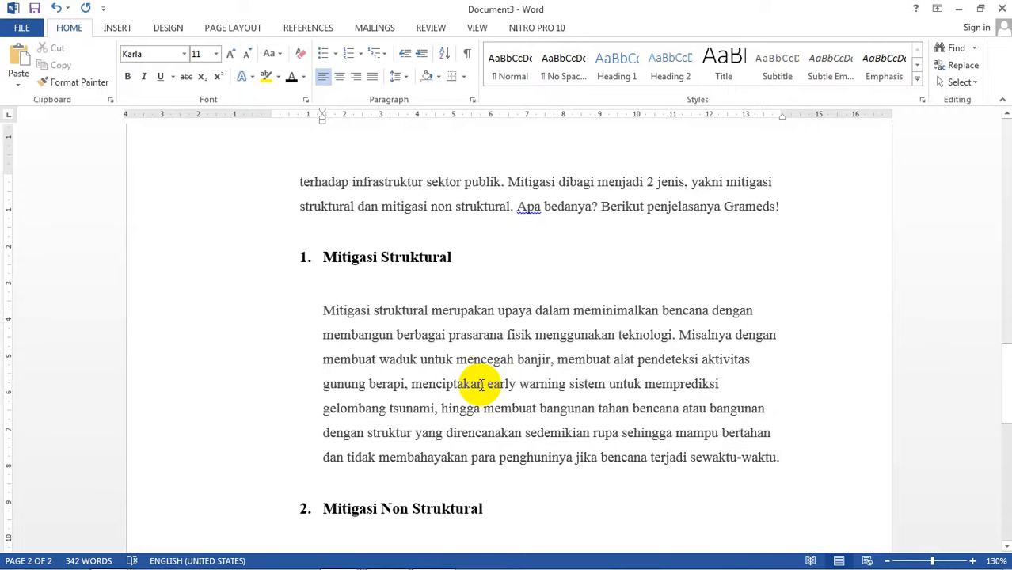
{"action": "scroll", "coordinate": [477, 385], "scroll_direction": "up", "scroll_amount": 3}
{"action": "scroll", "coordinate": [464, 385], "scroll_direction": "down", "scroll_amount": 5}
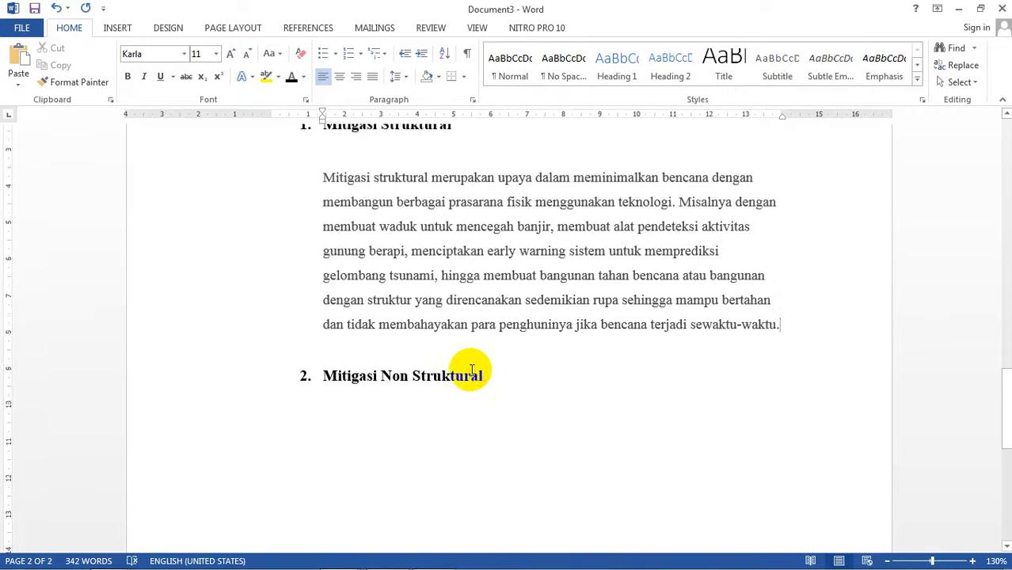
{"action": "scroll", "coordinate": [470, 369], "scroll_direction": "down", "scroll_amount": 1}
{"action": "left_click", "coordinate": [468, 372]}
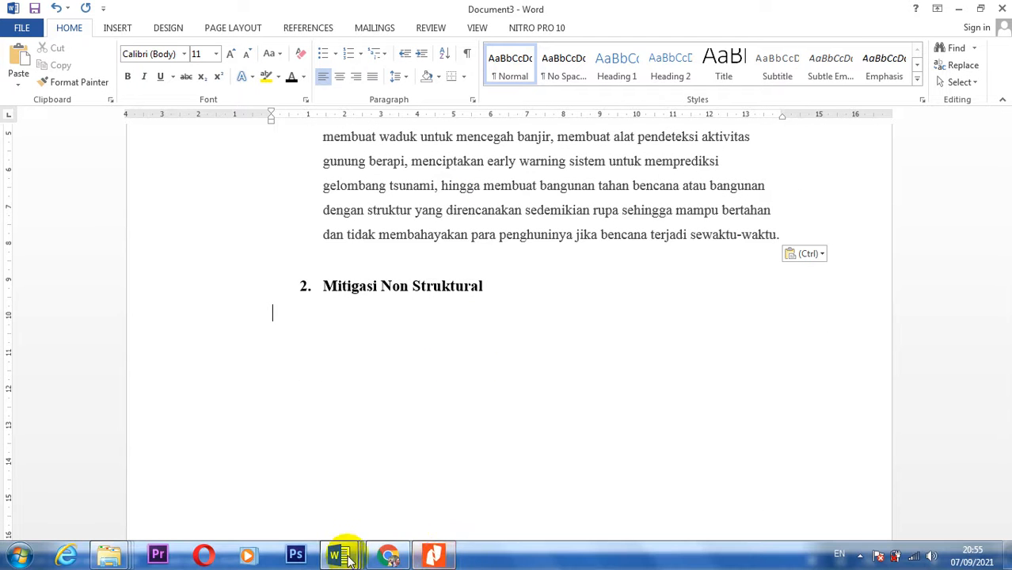
Switch to Chrome and copy the paragraph under Mitigasi NON STRUKTURAL from the Gramedia Blog article
{"action": "mouse_move", "coordinate": [348, 559]}
{"action": "left_click", "coordinate": [388, 557]}
{"action": "scroll", "coordinate": [301, 412], "scroll_direction": "down", "scroll_amount": 3}
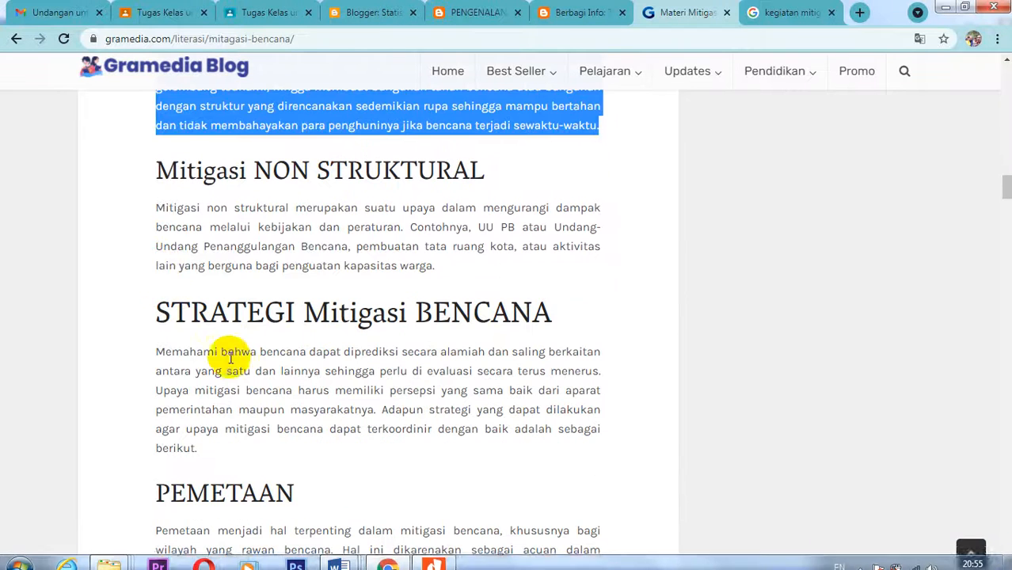
{"action": "left_click_drag", "start_coordinate": [157, 206], "coordinate": [447, 261]}
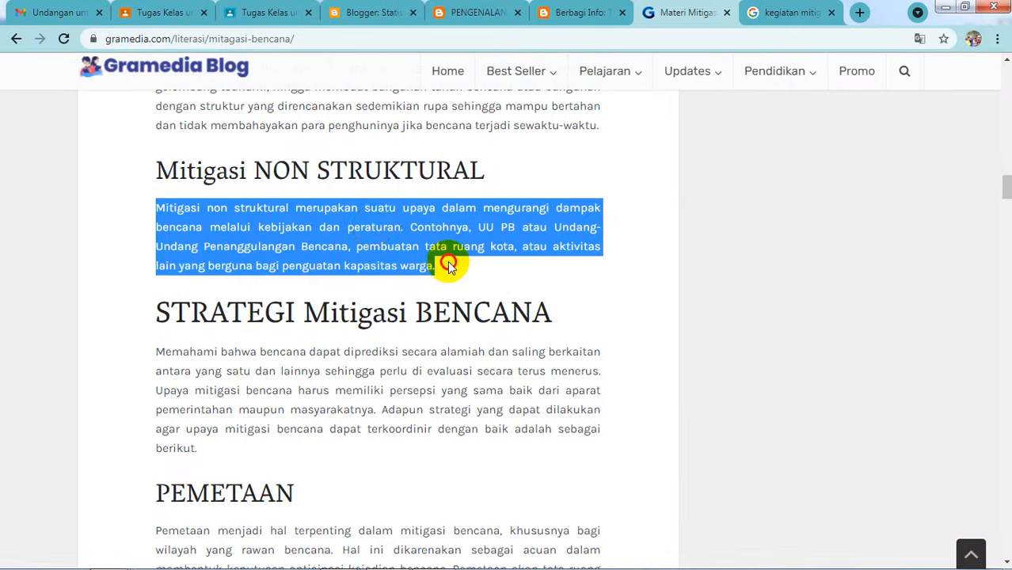
{"action": "right_click", "coordinate": [382, 230]}
{"action": "left_click", "coordinate": [400, 239]}
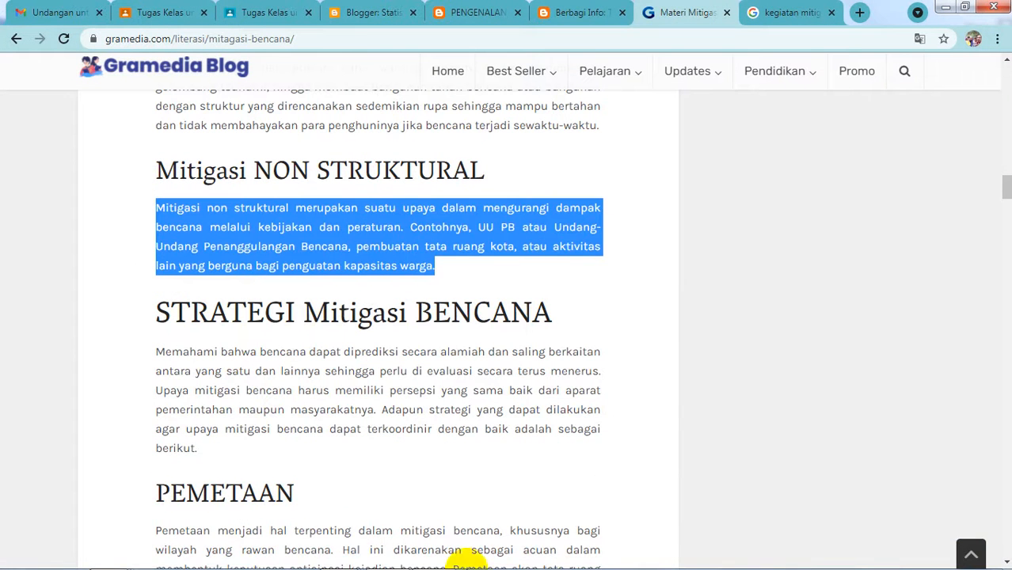
Return to Document3 in Word and paste the copied paragraph below the Mitigasi Non Struktural heading
{"action": "left_click", "coordinate": [354, 558]}
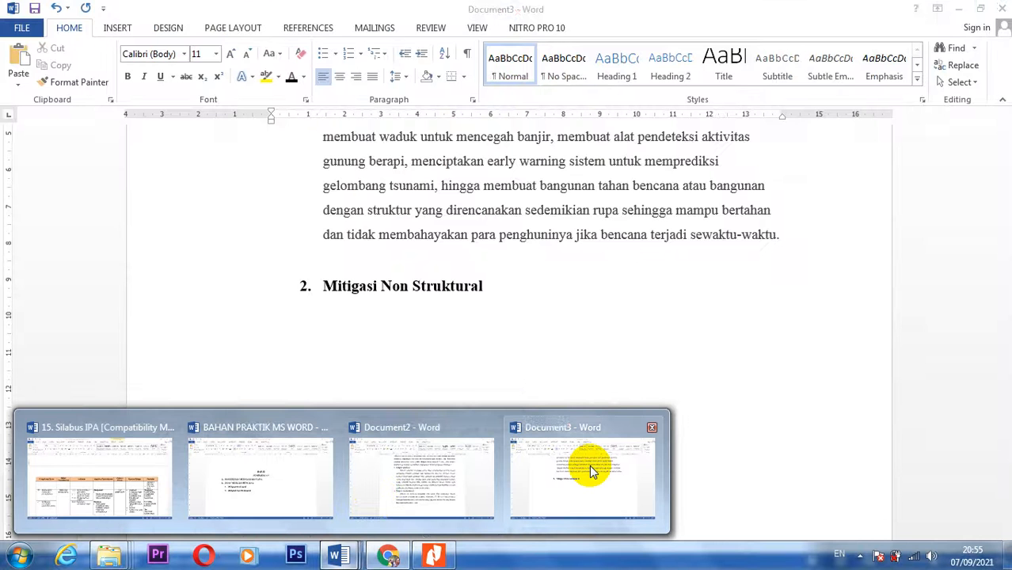
{"action": "left_click", "coordinate": [589, 467]}
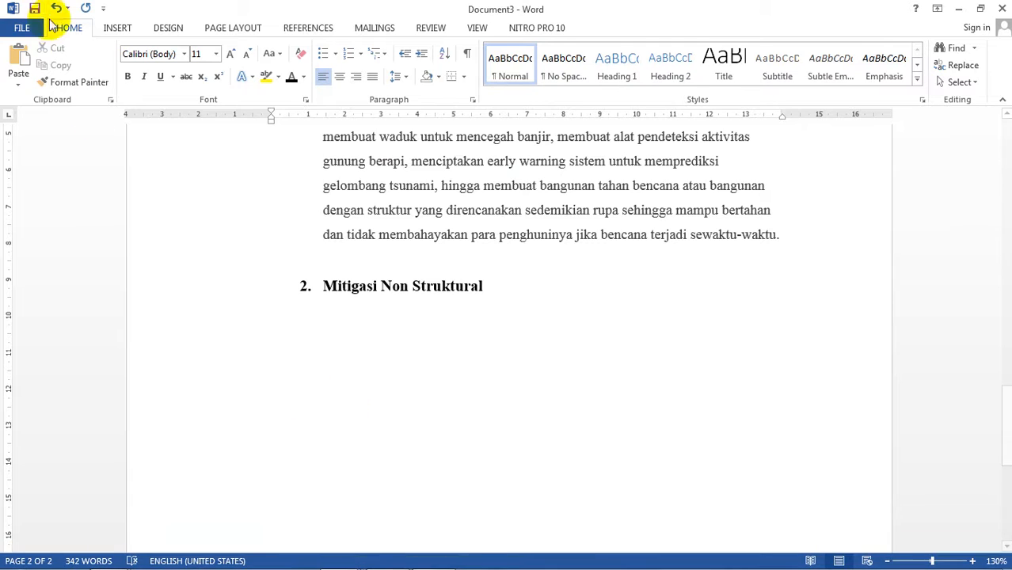
{"action": "left_click", "coordinate": [19, 57]}
Review the chapter from the BAB III PEMBAHASAN title through the Mitigasi Non Struktural paragraph
{"action": "scroll", "coordinate": [269, 333], "scroll_direction": "up", "scroll_amount": 15}
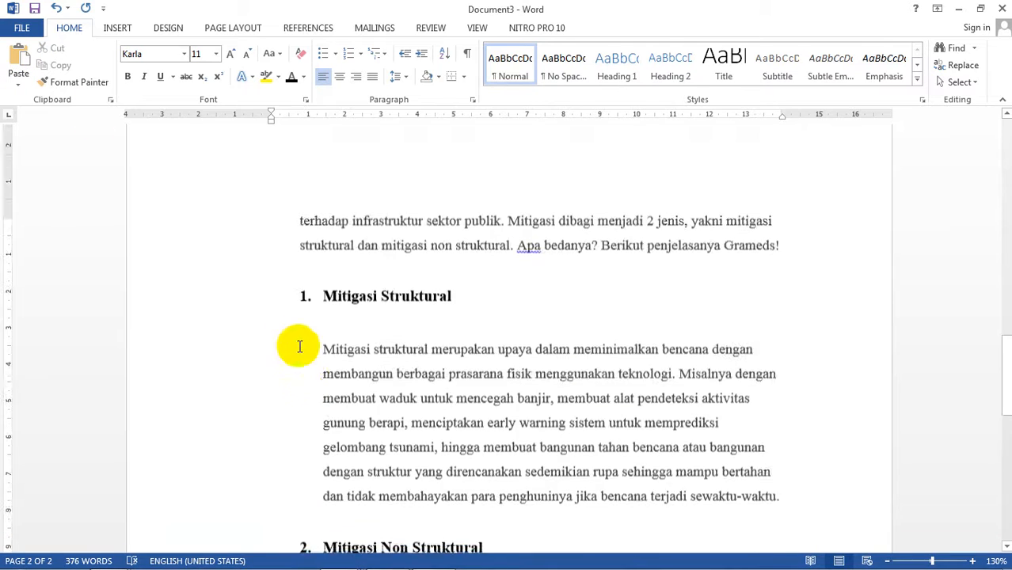
{"action": "scroll", "coordinate": [456, 346], "scroll_direction": "up", "scroll_amount": 7}
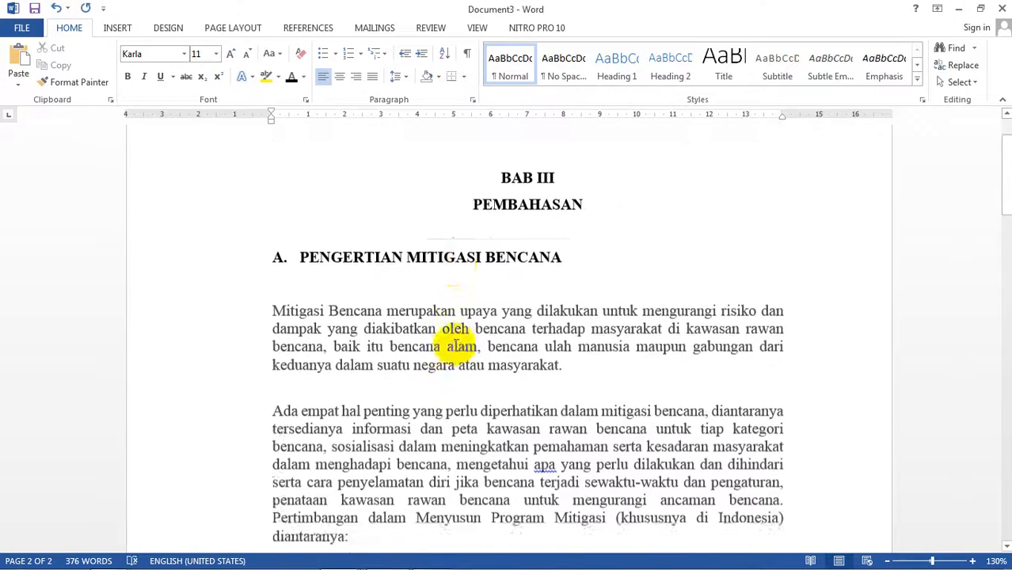
{"action": "left_click", "coordinate": [558, 285]}
{"action": "scroll", "coordinate": [440, 329], "scroll_direction": "down", "scroll_amount": 8}
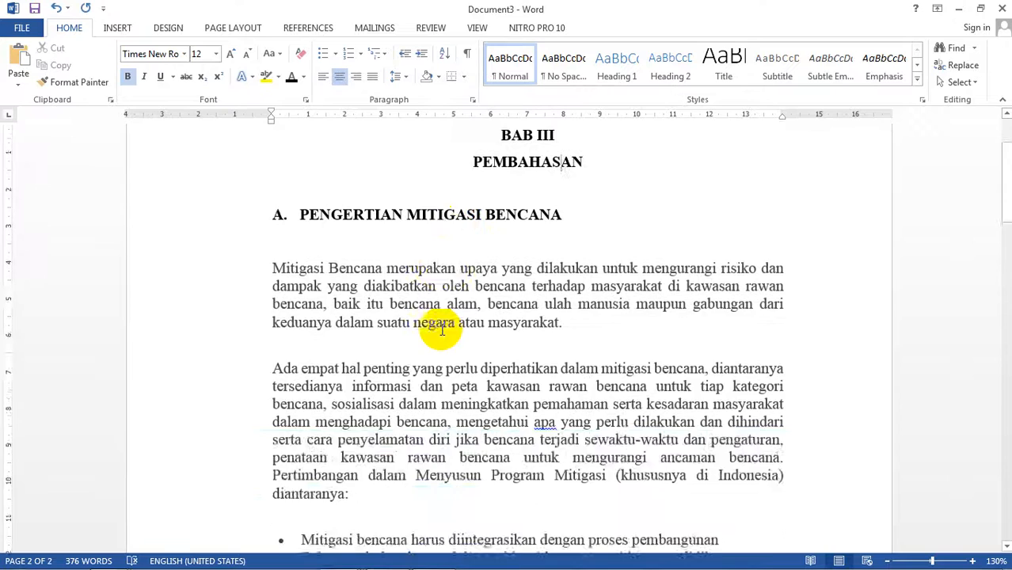
{"action": "scroll", "coordinate": [440, 329], "scroll_direction": "down", "scroll_amount": 6}
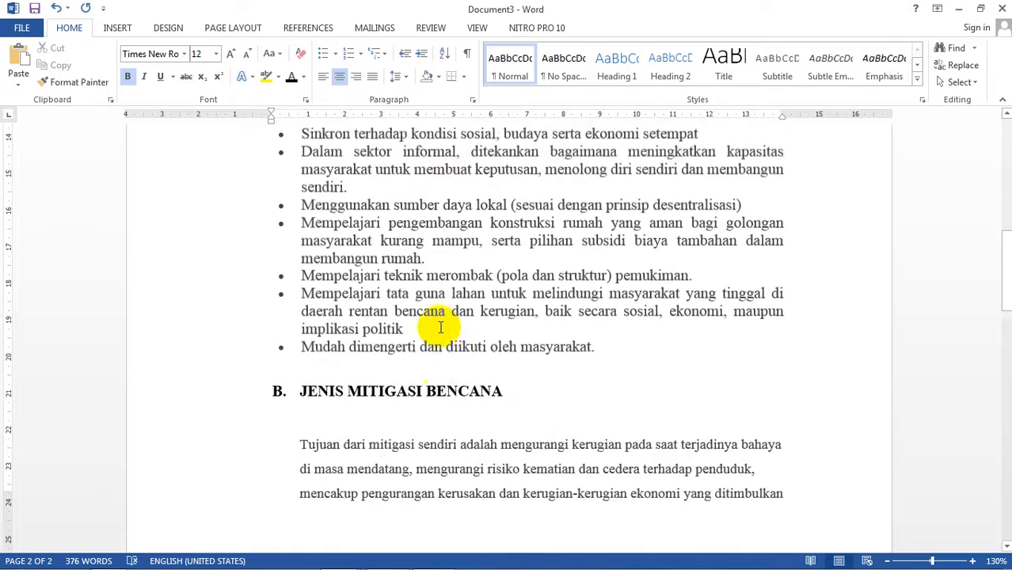
{"action": "scroll", "coordinate": [440, 329], "scroll_direction": "up", "scroll_amount": 5}
{"action": "scroll", "coordinate": [441, 329], "scroll_direction": "up", "scroll_amount": 7}
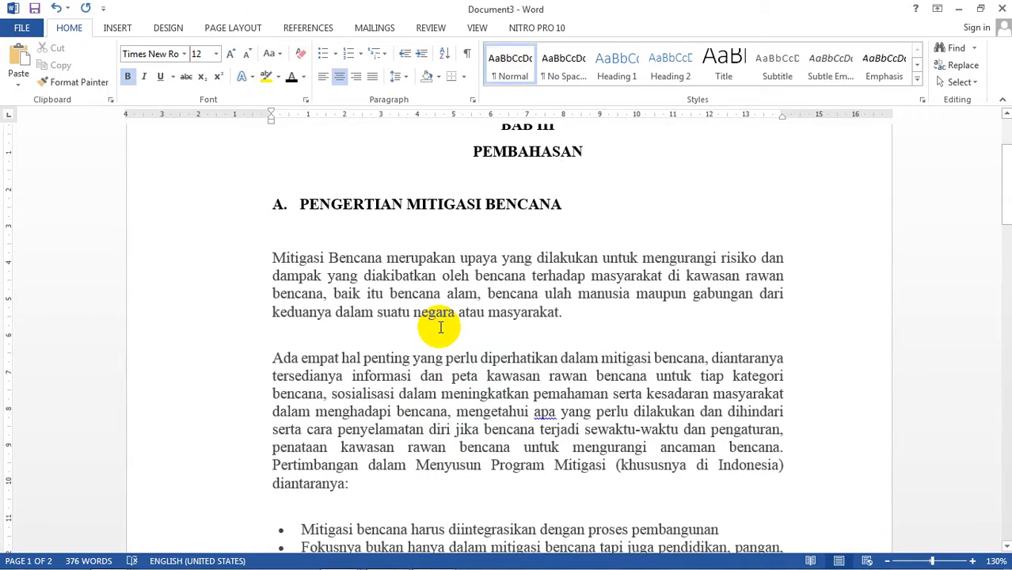
{"action": "scroll", "coordinate": [440, 327], "scroll_direction": "down", "scroll_amount": 10}
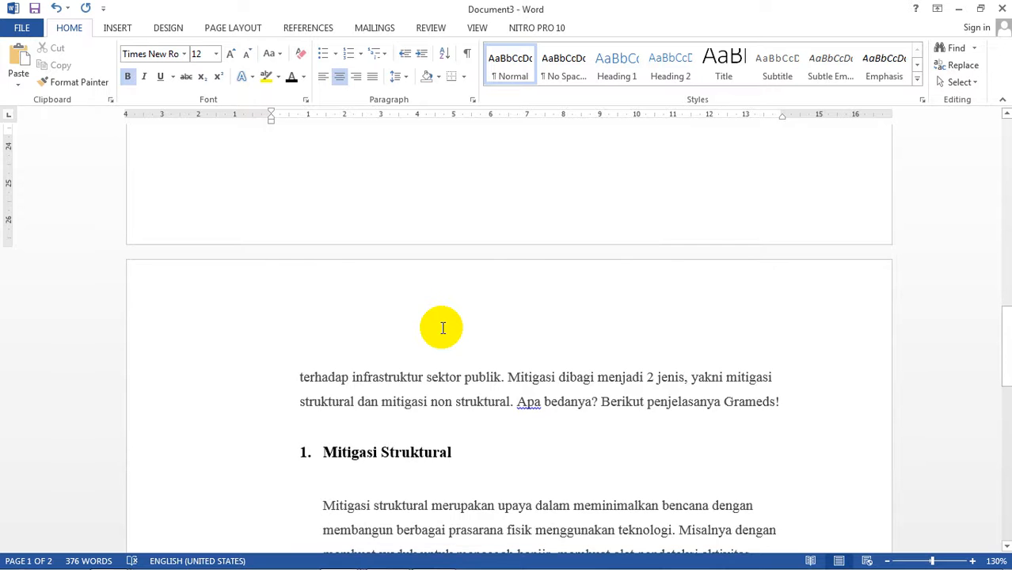
{"action": "scroll", "coordinate": [443, 328], "scroll_direction": "down", "scroll_amount": 10}
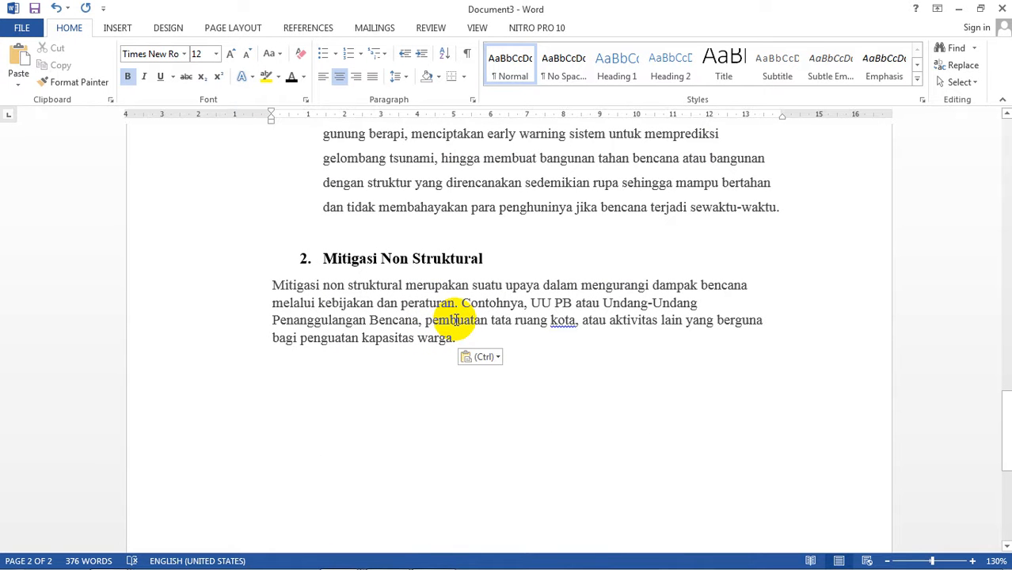
Examine the spacing around the two numbered subheadings and look back over the chapter up to its BAB III title
{"action": "left_click", "coordinate": [394, 227]}
{"action": "scroll", "coordinate": [395, 227], "scroll_direction": "up", "scroll_amount": 5}
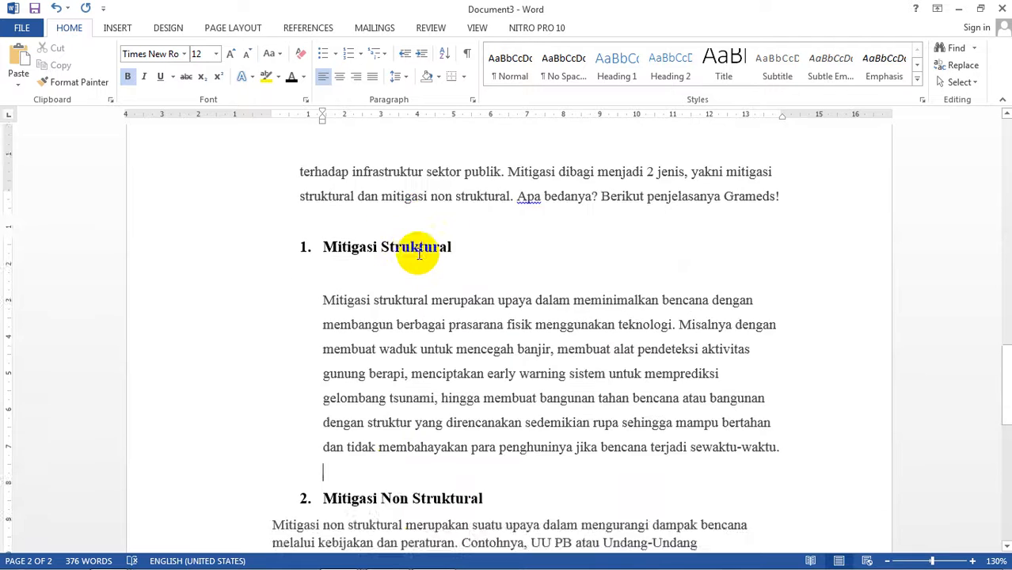
{"action": "left_click", "coordinate": [418, 349]}
{"action": "left_click", "coordinate": [401, 294]}
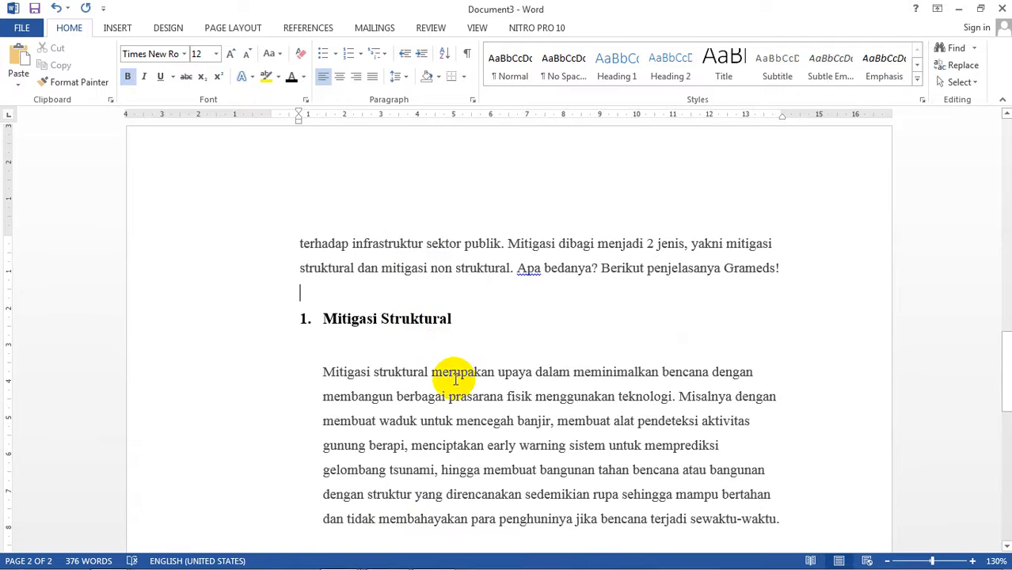
{"action": "scroll", "coordinate": [462, 402], "scroll_direction": "down", "scroll_amount": 3}
{"action": "left_click", "coordinate": [460, 319]}
{"action": "scroll", "coordinate": [444, 301], "scroll_direction": "down", "scroll_amount": 1}
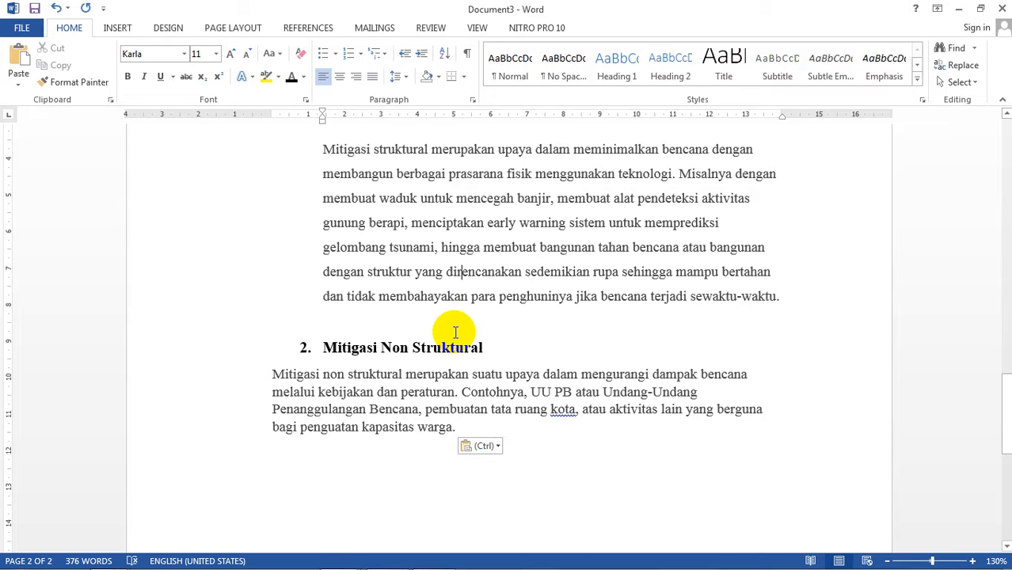
{"action": "scroll", "coordinate": [455, 332], "scroll_direction": "up", "scroll_amount": 10}
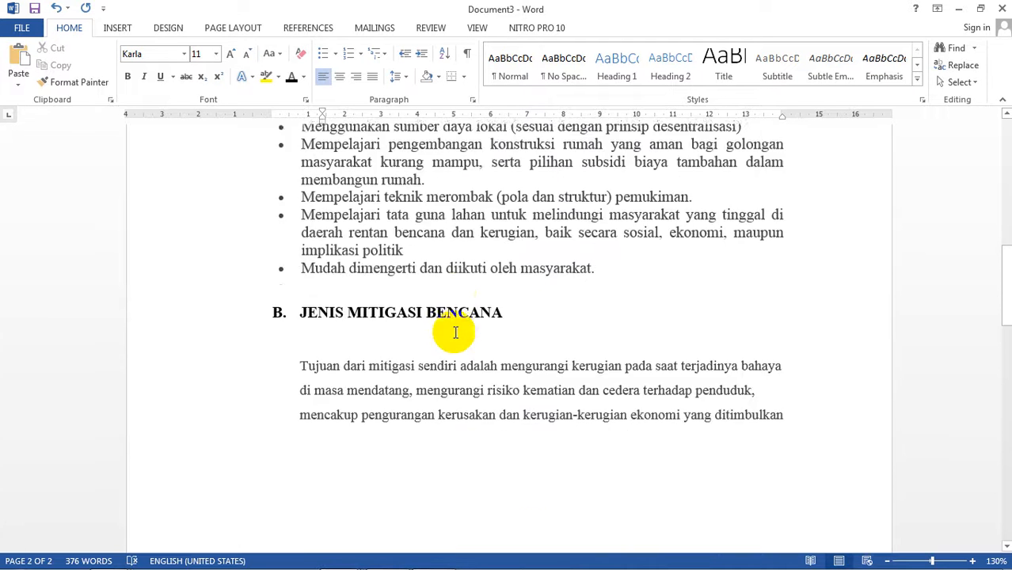
{"action": "scroll", "coordinate": [455, 332], "scroll_direction": "up", "scroll_amount": 1}
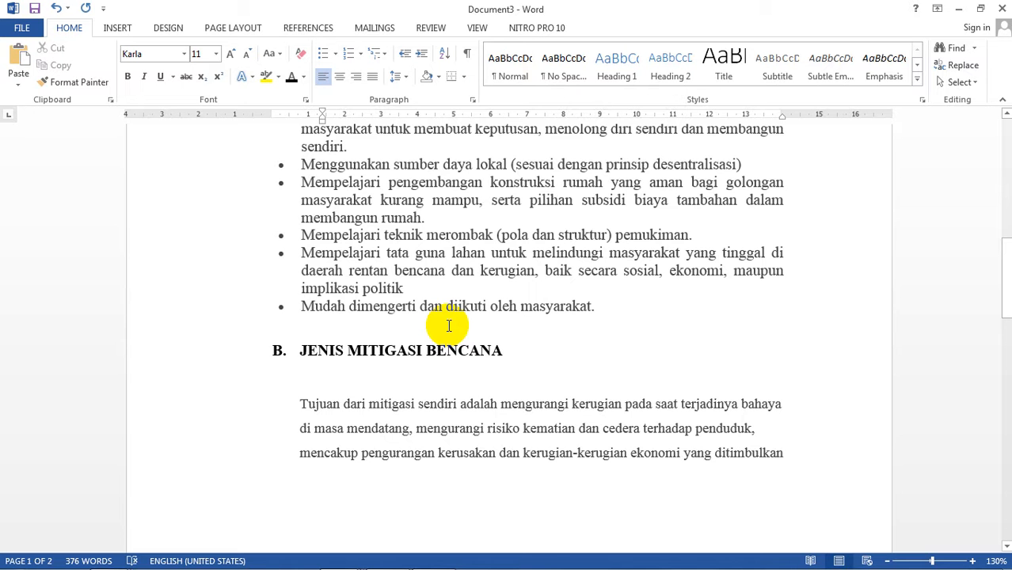
{"action": "scroll", "coordinate": [448, 324], "scroll_direction": "up", "scroll_amount": 12}
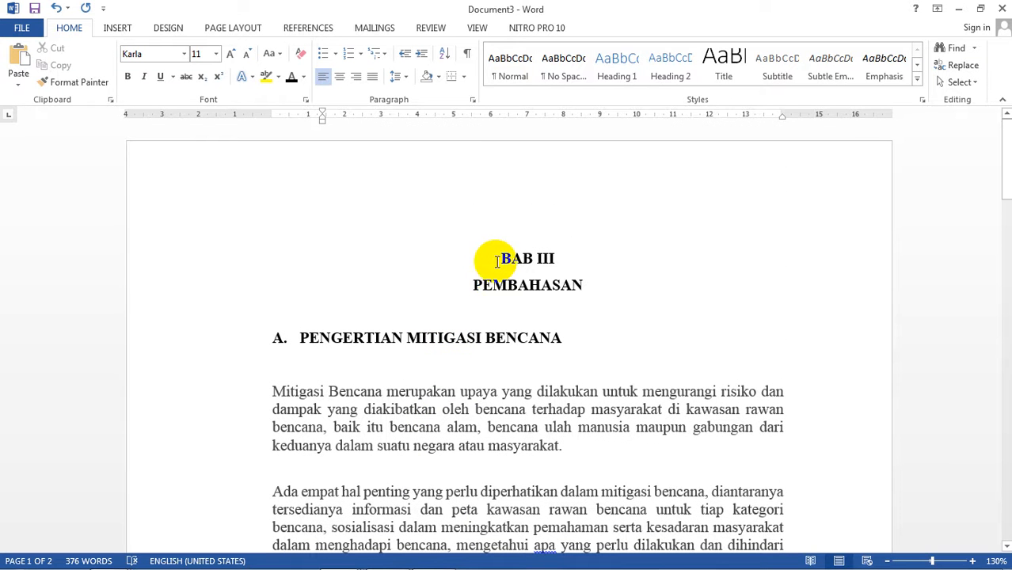
{"action": "left_click", "coordinate": [497, 261]}
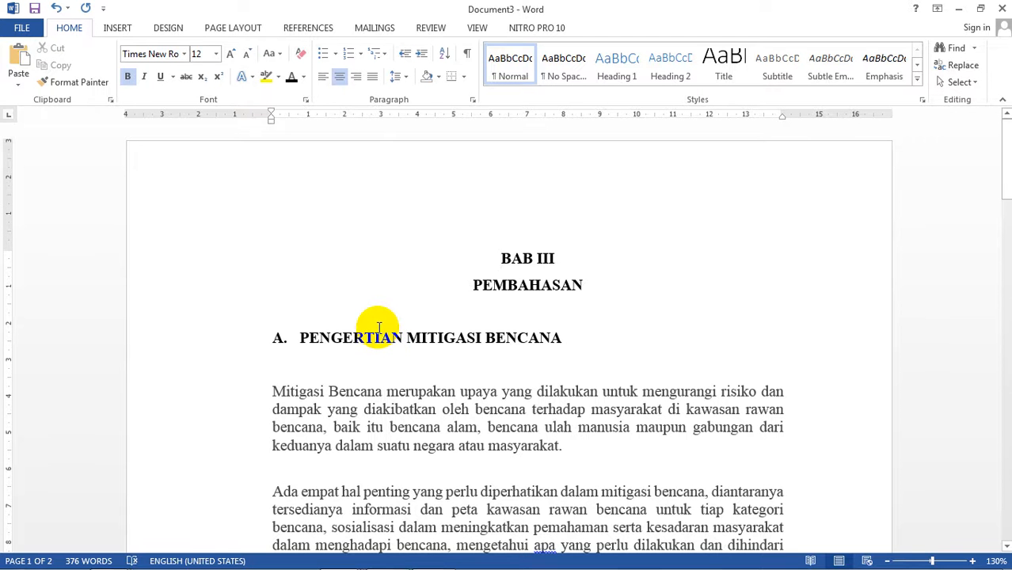
{"action": "scroll", "coordinate": [378, 327], "scroll_direction": "down", "scroll_amount": 4}
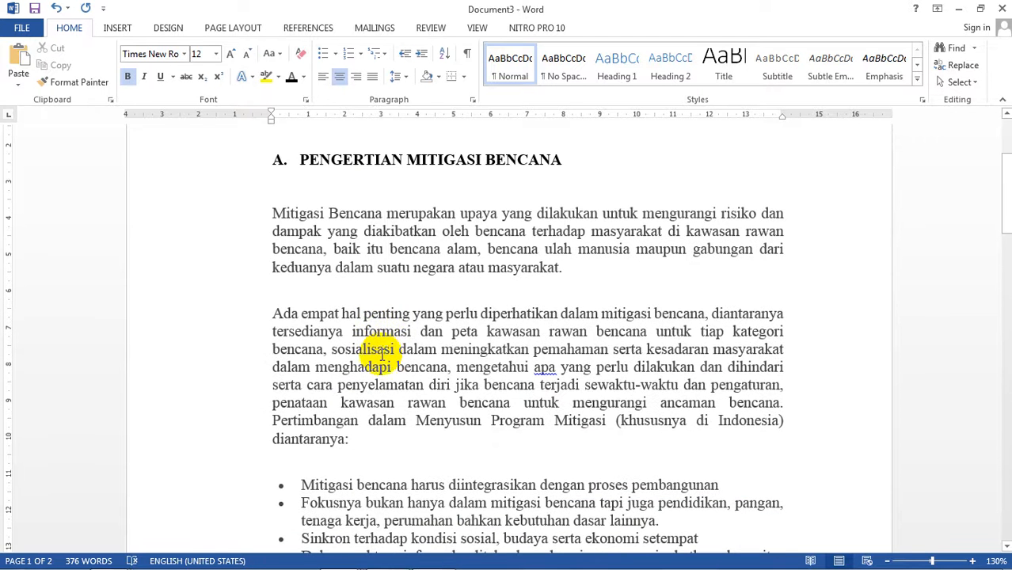
{"action": "scroll", "coordinate": [379, 356], "scroll_direction": "up", "scroll_amount": 2}
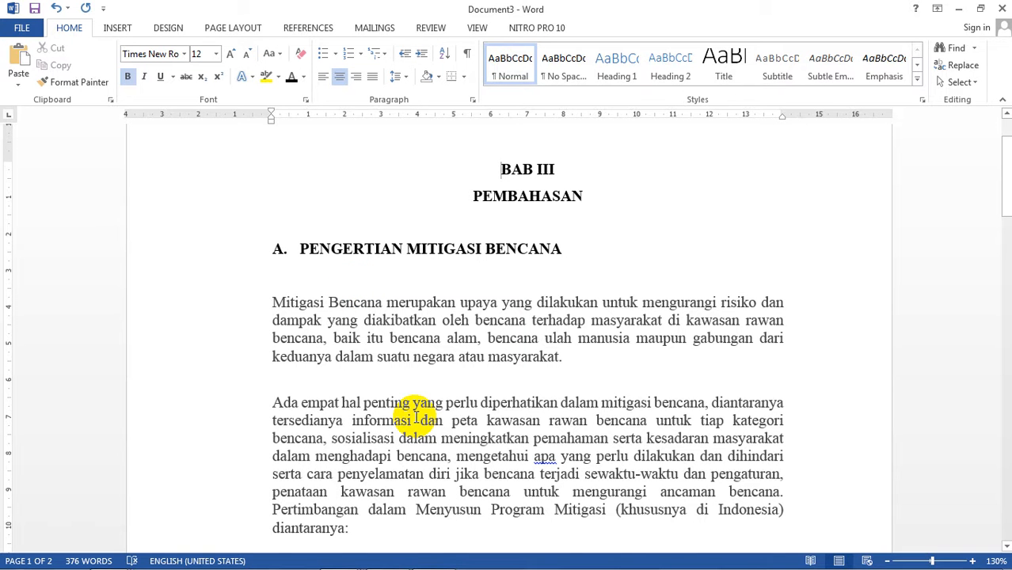
{"action": "scroll", "coordinate": [358, 281], "scroll_direction": "up", "scroll_amount": 3}
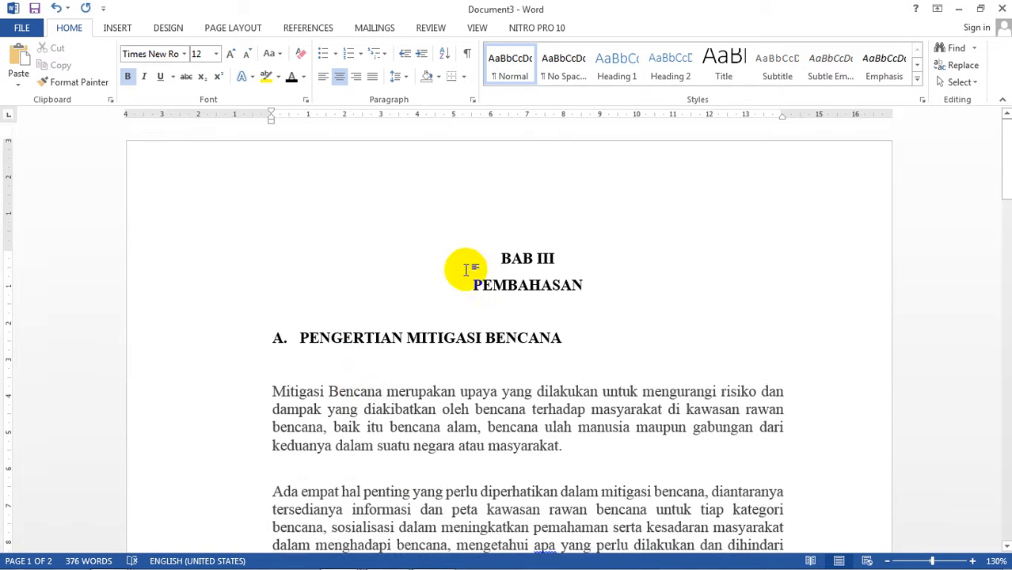
Format the text of the entire document in 12 pt Times New Roman with a black font colour
{"action": "left_click_drag", "start_coordinate": [467, 269], "coordinate": [588, 233]}
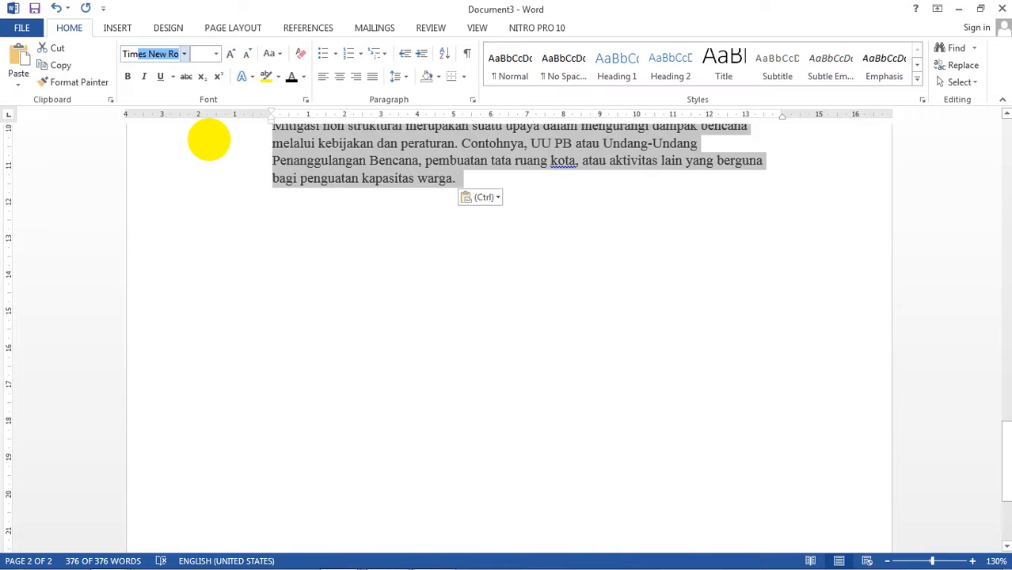
{"action": "key", "text": "Return"}
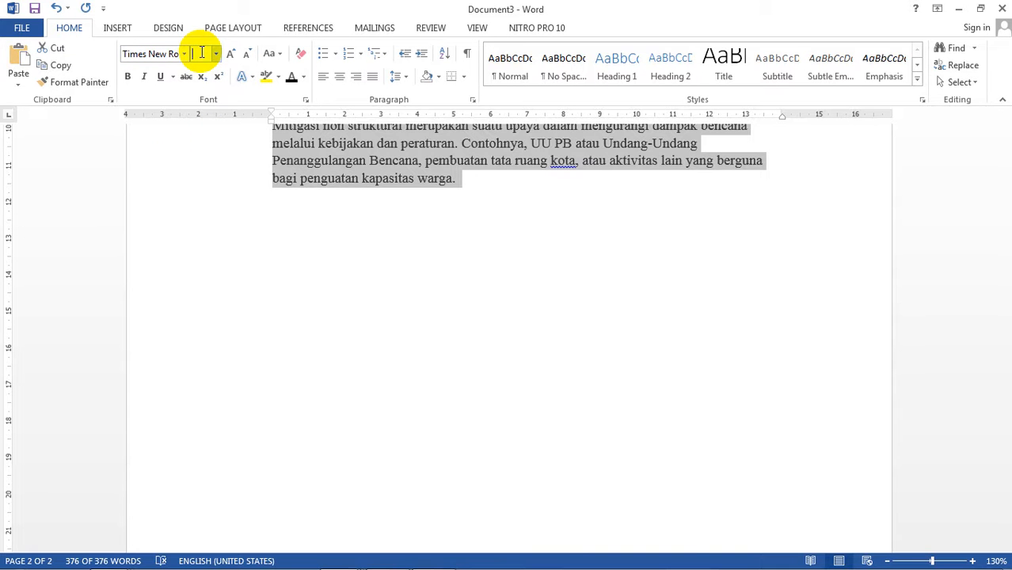
{"action": "key", "text": "Return"}
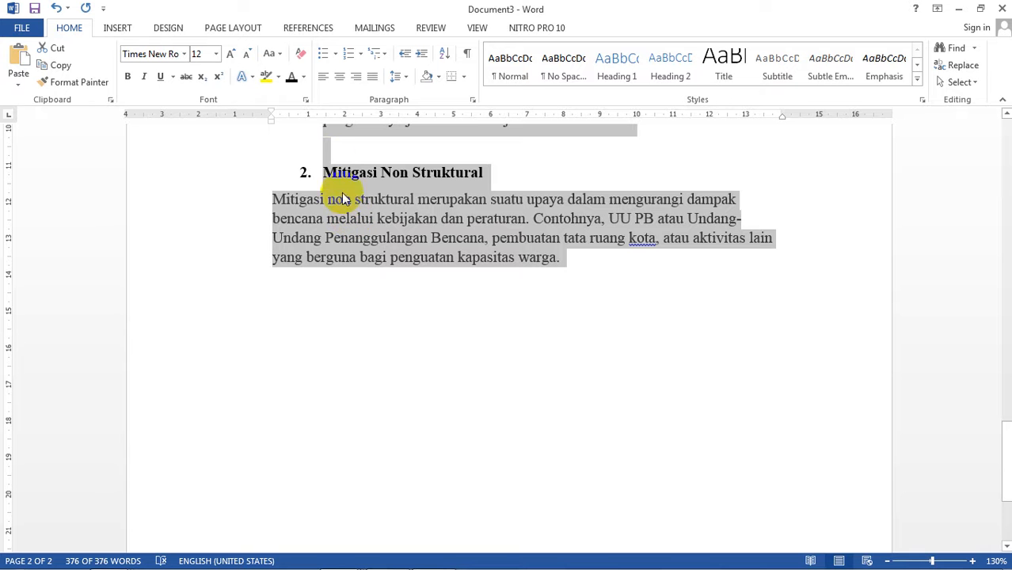
{"action": "left_click", "coordinate": [304, 76]}
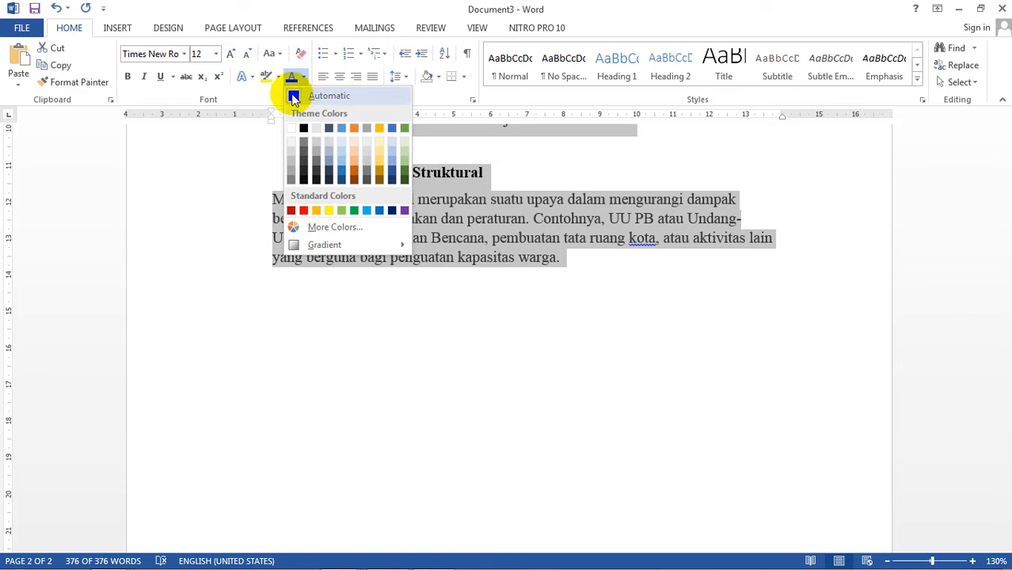
{"action": "left_click", "coordinate": [301, 130]}
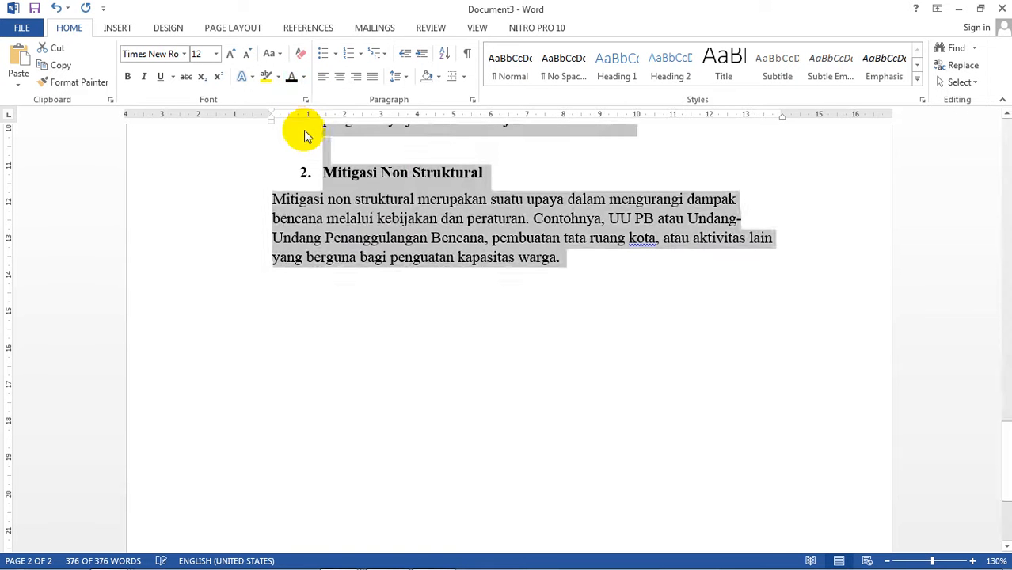
Set the line spacing of the entire document to 1,5
{"action": "scroll", "coordinate": [375, 238], "scroll_direction": "up", "scroll_amount": 6}
{"action": "scroll", "coordinate": [377, 270], "scroll_direction": "up", "scroll_amount": 7}
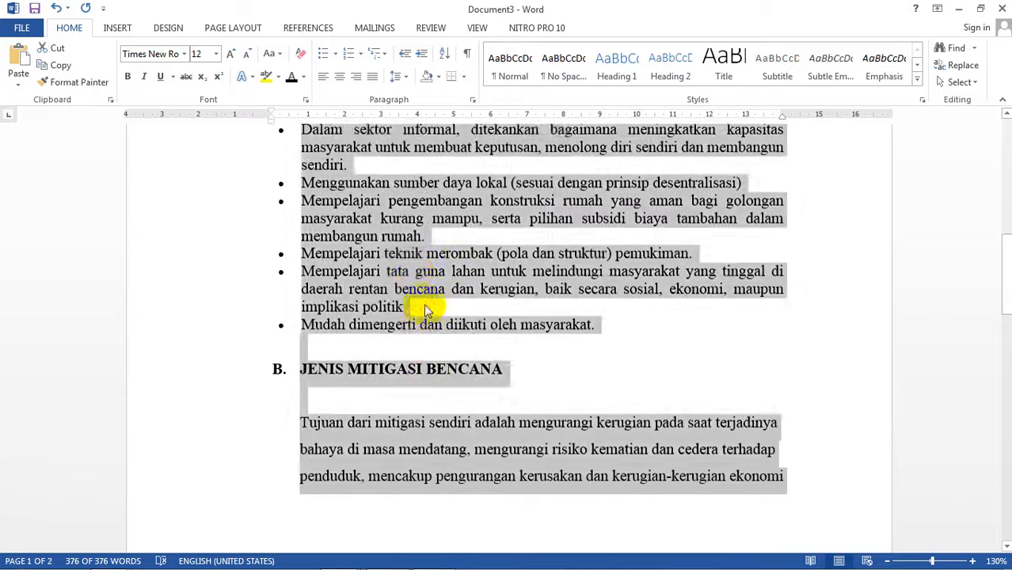
{"action": "left_click", "coordinate": [388, 266]}
{"action": "scroll", "coordinate": [404, 269], "scroll_direction": "up", "scroll_amount": 5}
{"action": "scroll", "coordinate": [413, 273], "scroll_direction": "up", "scroll_amount": 6}
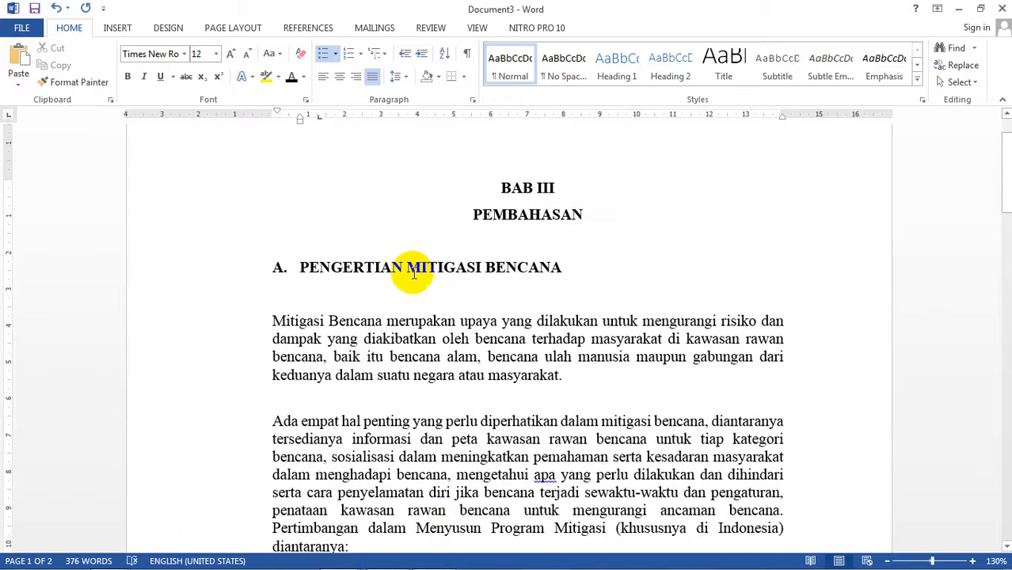
{"action": "key", "text": "ctrl+a"}
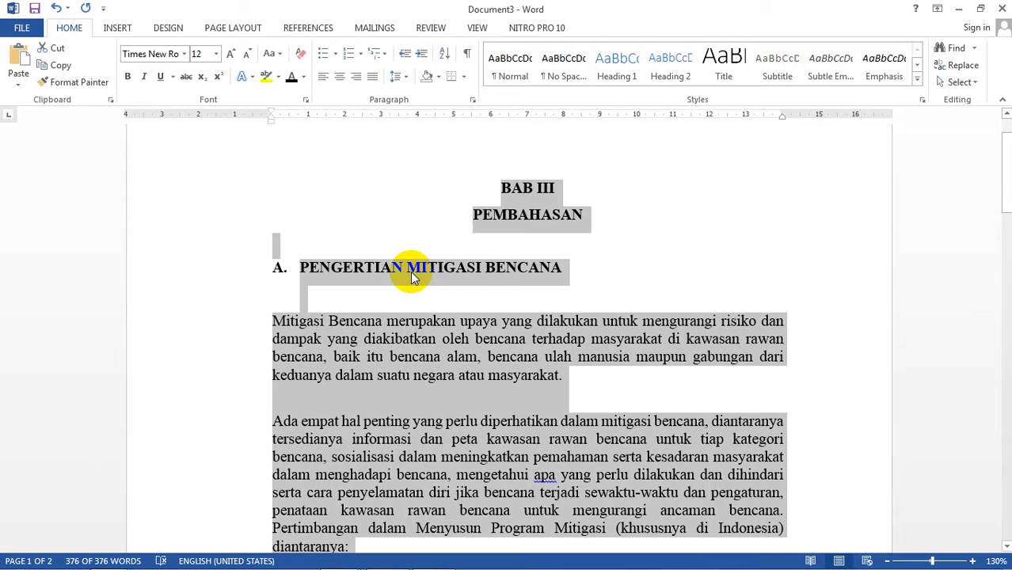
{"action": "left_click", "coordinate": [403, 77]}
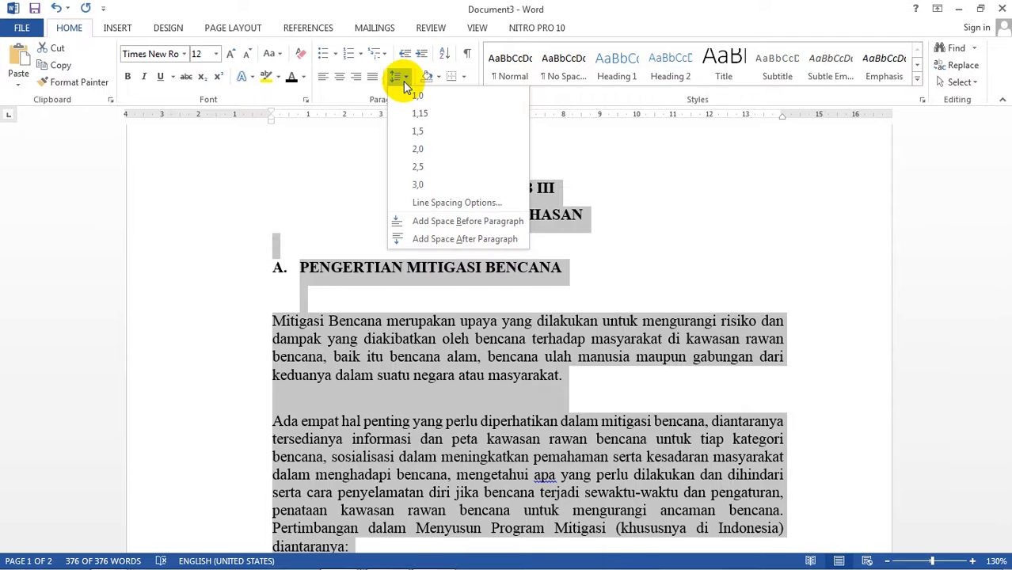
{"action": "left_click", "coordinate": [435, 130]}
{"action": "scroll", "coordinate": [408, 142], "scroll_direction": "down", "scroll_amount": 1}
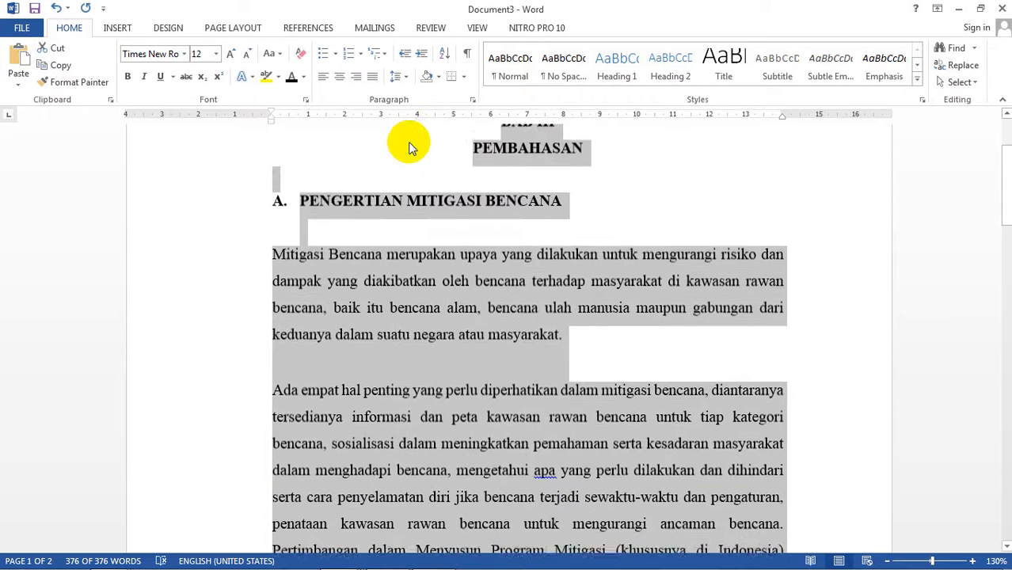
{"action": "scroll", "coordinate": [408, 142], "scroll_direction": "down", "scroll_amount": 1}
Set the spacing after paragraphs to 0 pt for the entire document
{"action": "left_click", "coordinate": [402, 78]}
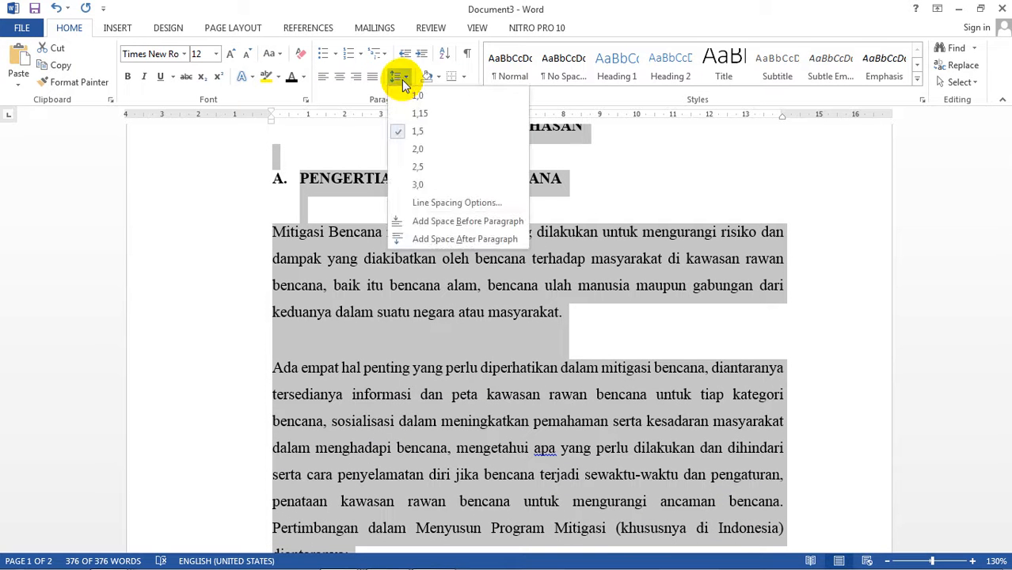
{"action": "left_click", "coordinate": [399, 78]}
{"action": "left_click", "coordinate": [229, 32]}
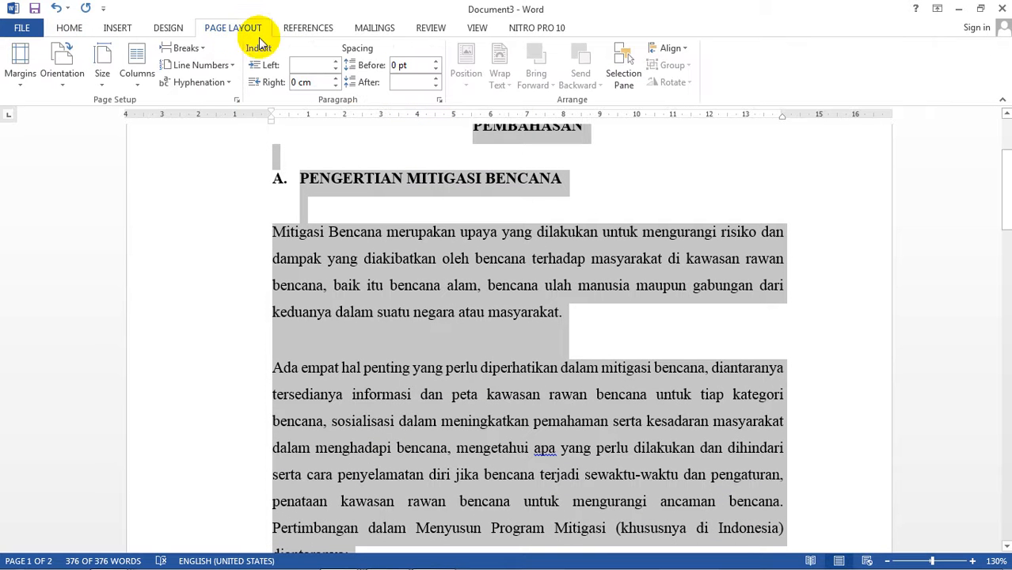
{"action": "left_click", "coordinate": [436, 86]}
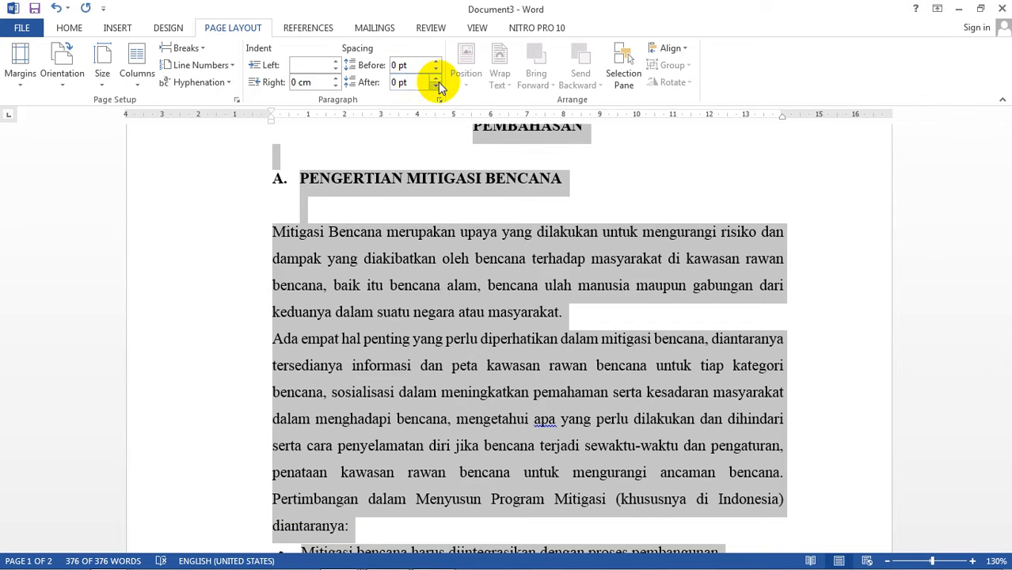
Review the paragraph spacing from the BAB III title through the Mitigasi Struktural section
{"action": "scroll", "coordinate": [491, 176], "scroll_direction": "down", "scroll_amount": 2}
{"action": "left_click", "coordinate": [483, 185]}
{"action": "scroll", "coordinate": [483, 185], "scroll_direction": "up", "scroll_amount": 3}
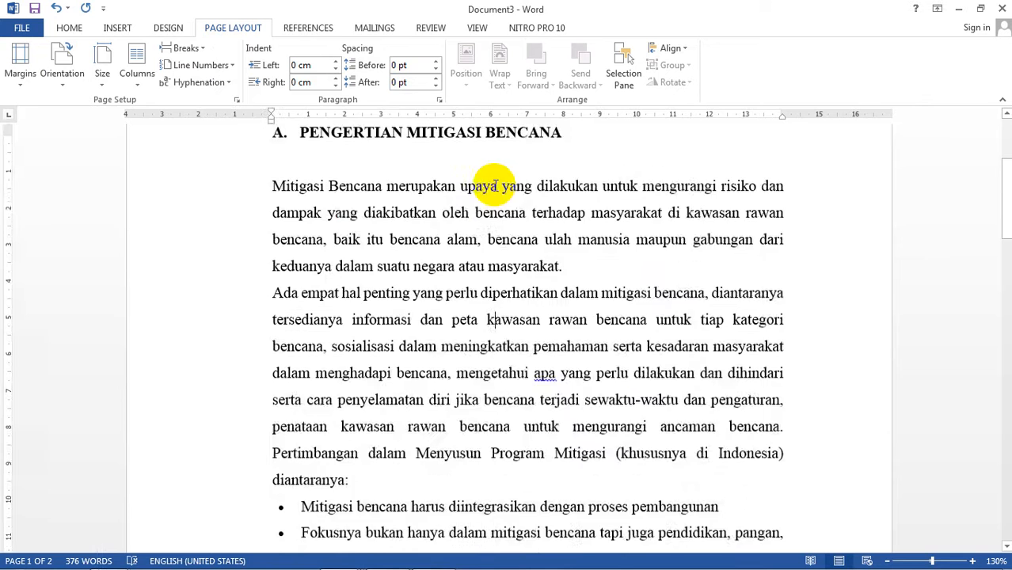
{"action": "scroll", "coordinate": [487, 187], "scroll_direction": "up", "scroll_amount": 2}
{"action": "scroll", "coordinate": [496, 190], "scroll_direction": "down", "scroll_amount": 5}
{"action": "scroll", "coordinate": [495, 189], "scroll_direction": "down", "scroll_amount": 10}
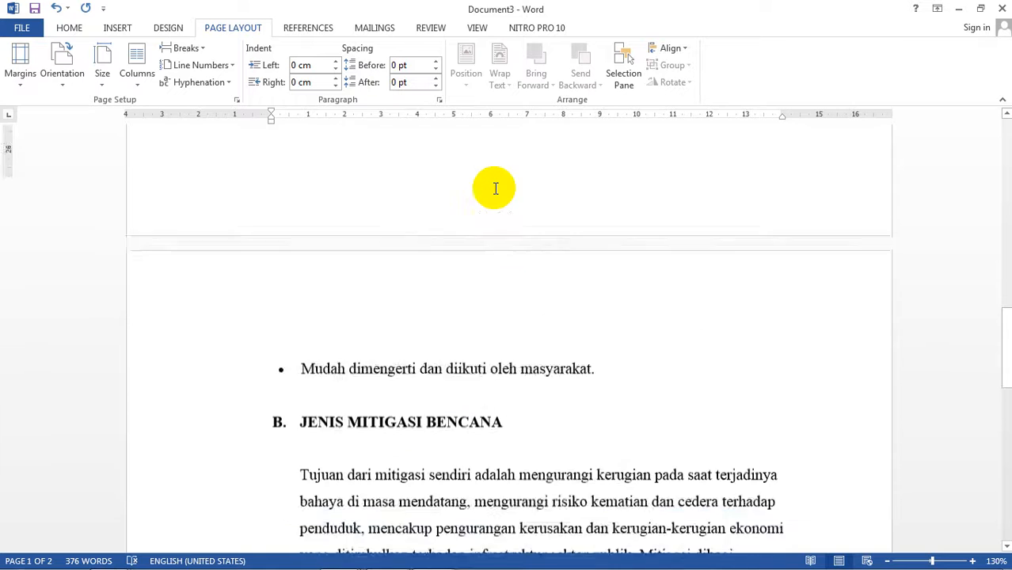
{"action": "scroll", "coordinate": [496, 188], "scroll_direction": "down", "scroll_amount": 3}
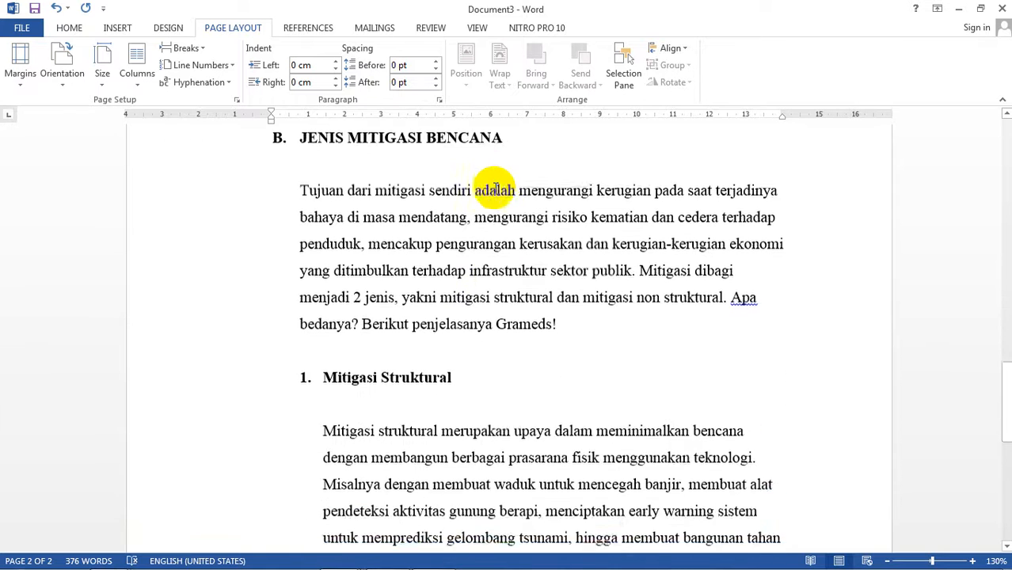
{"action": "scroll", "coordinate": [496, 188], "scroll_direction": "up", "scroll_amount": 6}
{"action": "scroll", "coordinate": [495, 189], "scroll_direction": "up", "scroll_amount": 15}
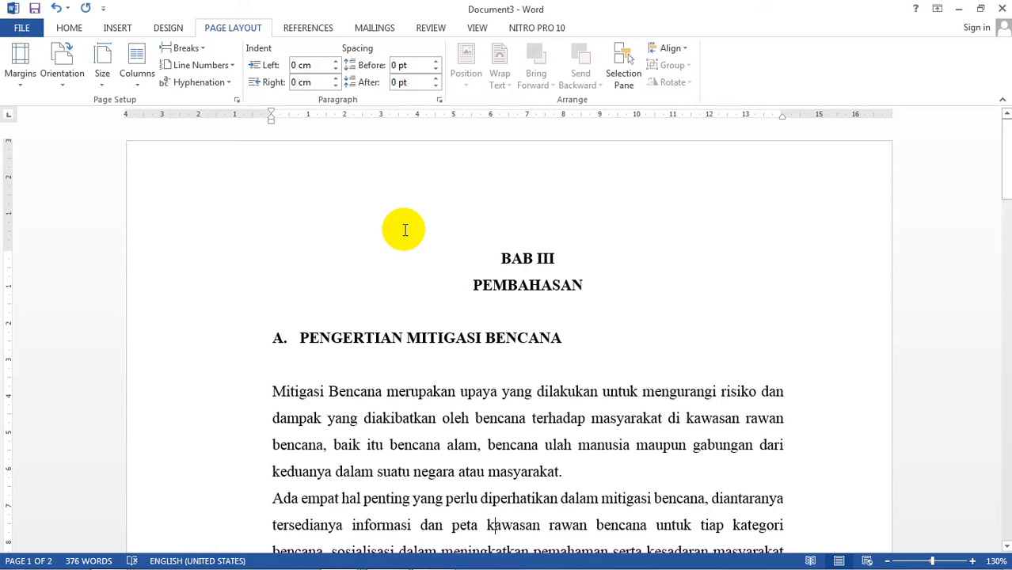
Delete the empty line between the PENGERTIAN MITIGASI BENCANA heading and its first paragraph
{"action": "scroll", "coordinate": [400, 277], "scroll_direction": "down", "scroll_amount": 1}
{"action": "left_click", "coordinate": [379, 318]}
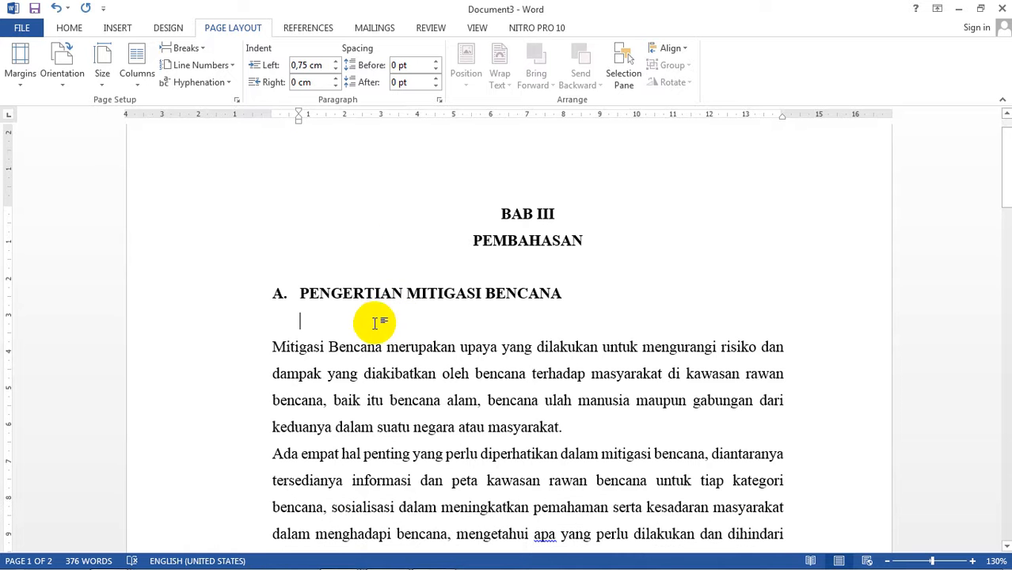
{"action": "key", "text": "Delete"}
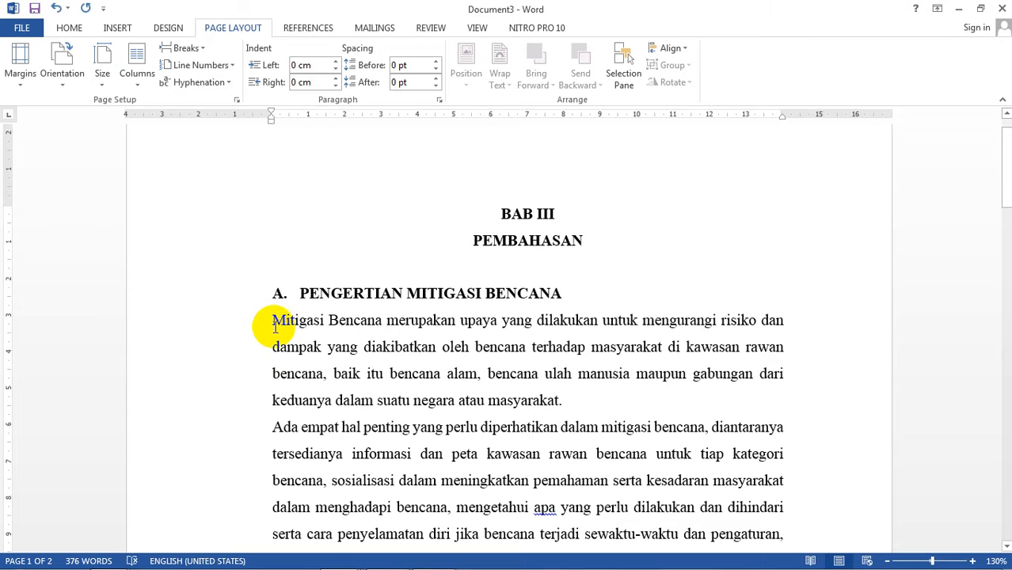
Indent the first paragraph under PENGERTIAN MITIGASI BENCANA by 0,75 cm, aligned with the heading text, and start its first line at about 2,25 cm
{"action": "left_click", "coordinate": [307, 292]}
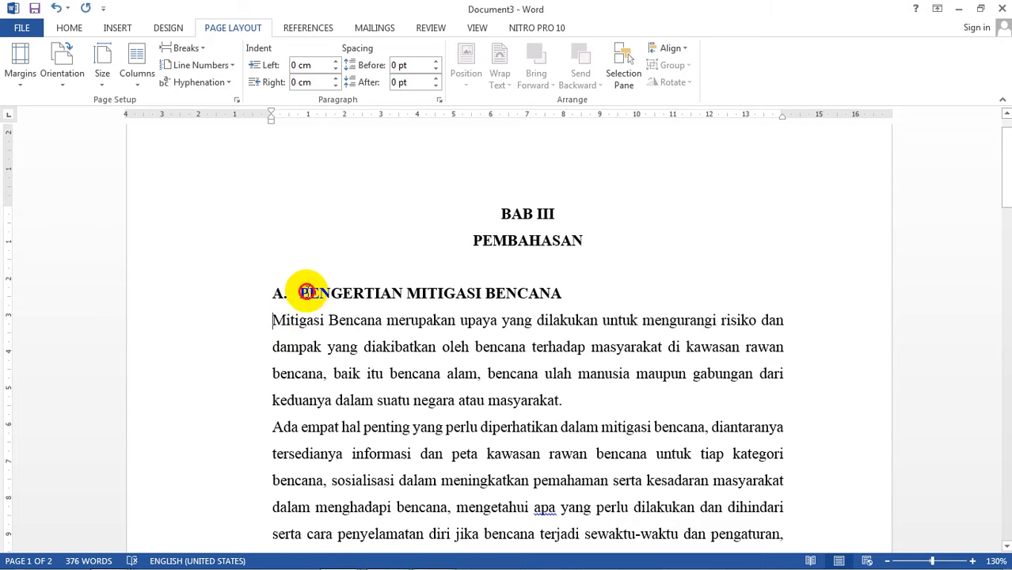
{"action": "left_click", "coordinate": [300, 293]}
{"action": "left_click", "coordinate": [274, 321]}
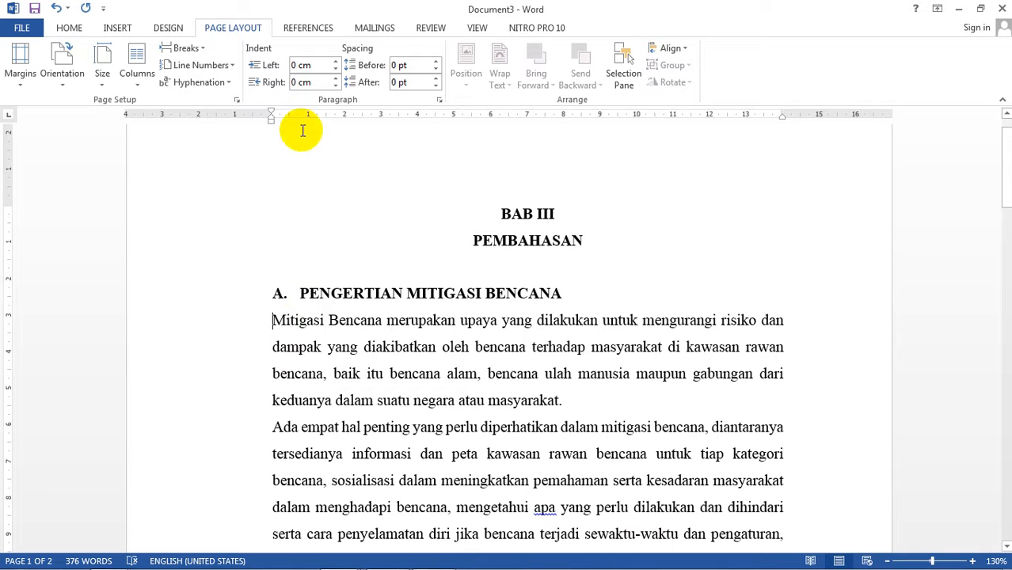
{"action": "left_click_drag", "start_coordinate": [271, 122], "coordinate": [300, 131]}
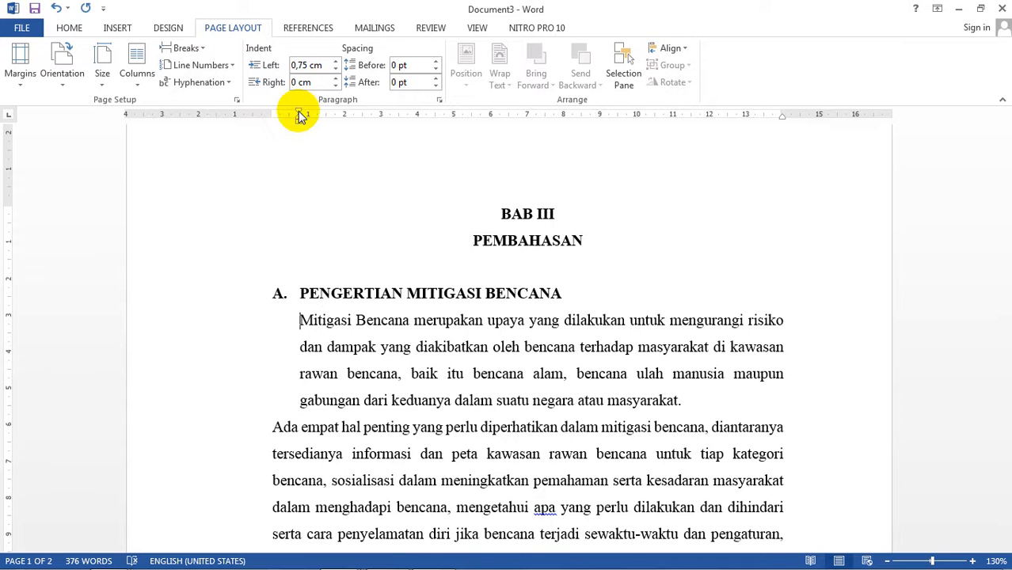
{"action": "left_click_drag", "start_coordinate": [300, 116], "coordinate": [356, 130]}
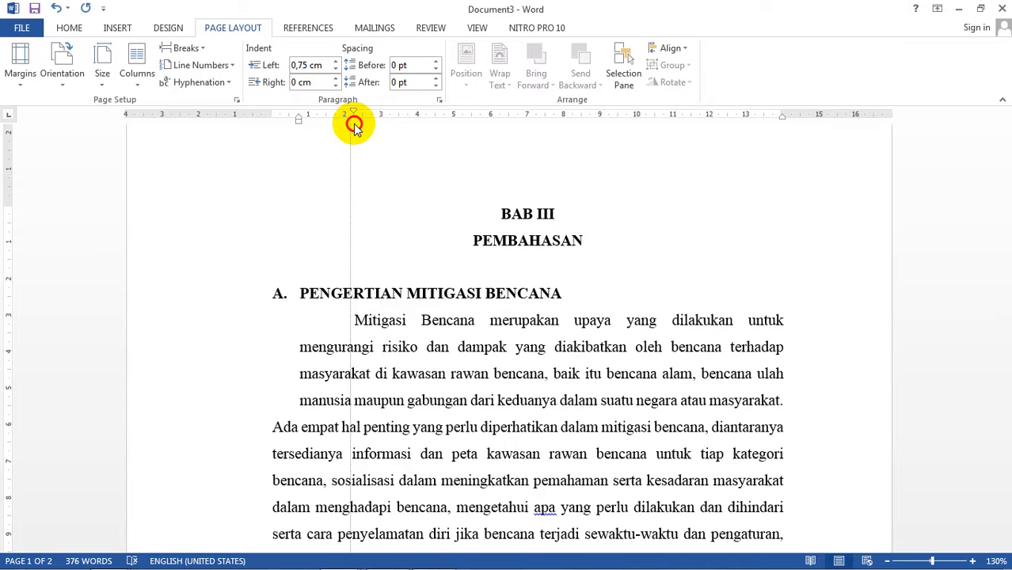
{"action": "left_click_drag", "start_coordinate": [354, 125], "coordinate": [355, 126]}
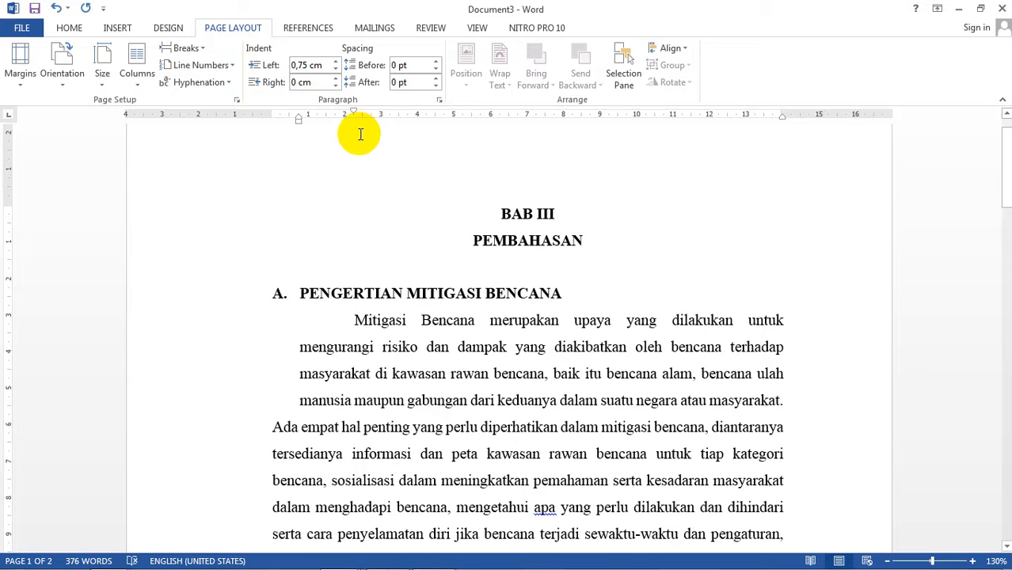
Copy the first paragraph's formatting to the "Ada empat hal penting" paragraph with Format Painter
{"action": "scroll", "coordinate": [377, 144], "scroll_direction": "down", "scroll_amount": 1}
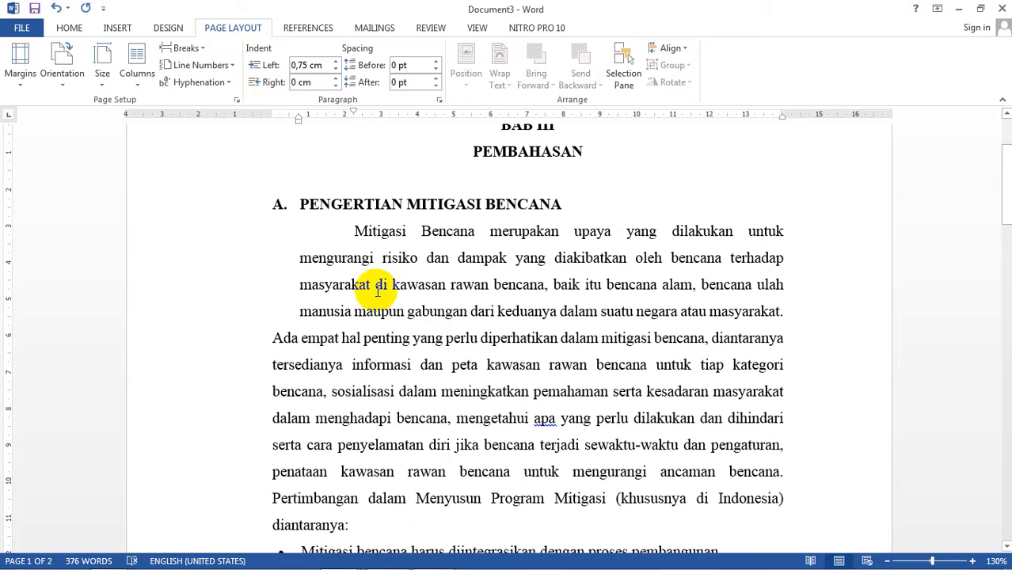
{"action": "left_click", "coordinate": [69, 29]}
{"action": "scroll", "coordinate": [346, 412], "scroll_direction": "down", "scroll_amount": 1}
{"action": "scroll", "coordinate": [309, 282], "scroll_direction": "up", "scroll_amount": 2}
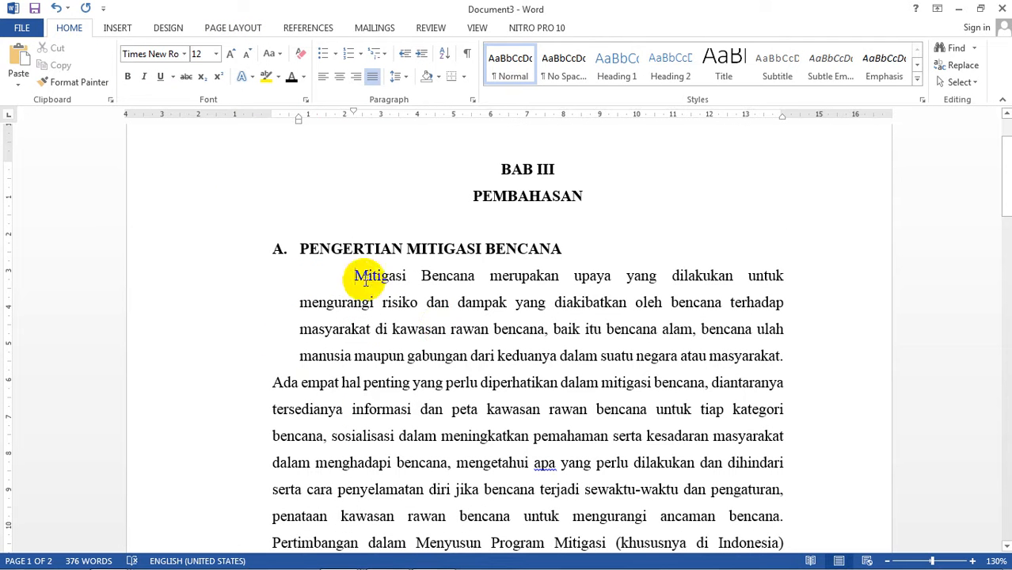
{"action": "left_click_drag", "start_coordinate": [341, 276], "coordinate": [425, 285]}
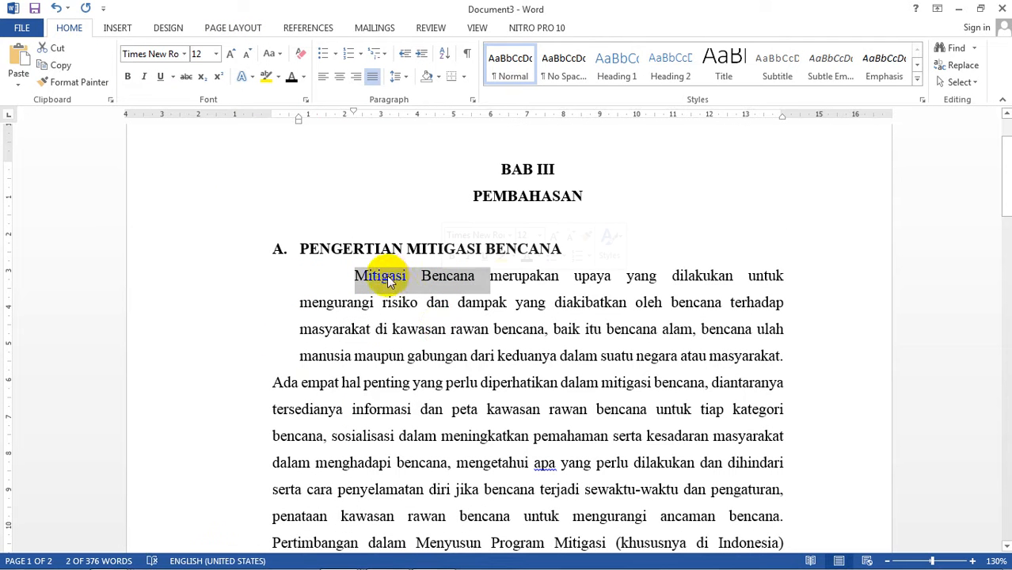
{"action": "left_click", "coordinate": [358, 275]}
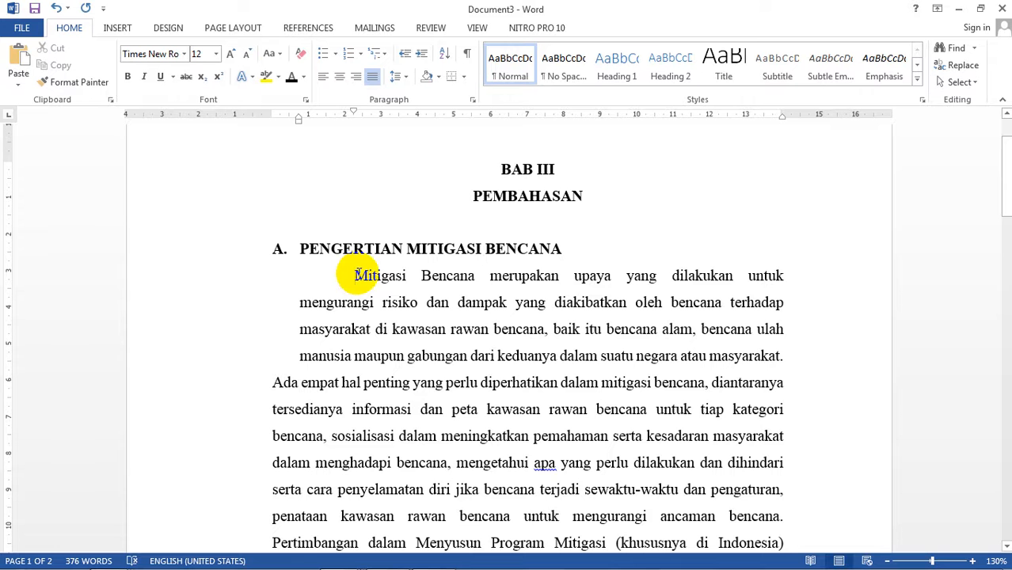
{"action": "left_click", "coordinate": [91, 85]}
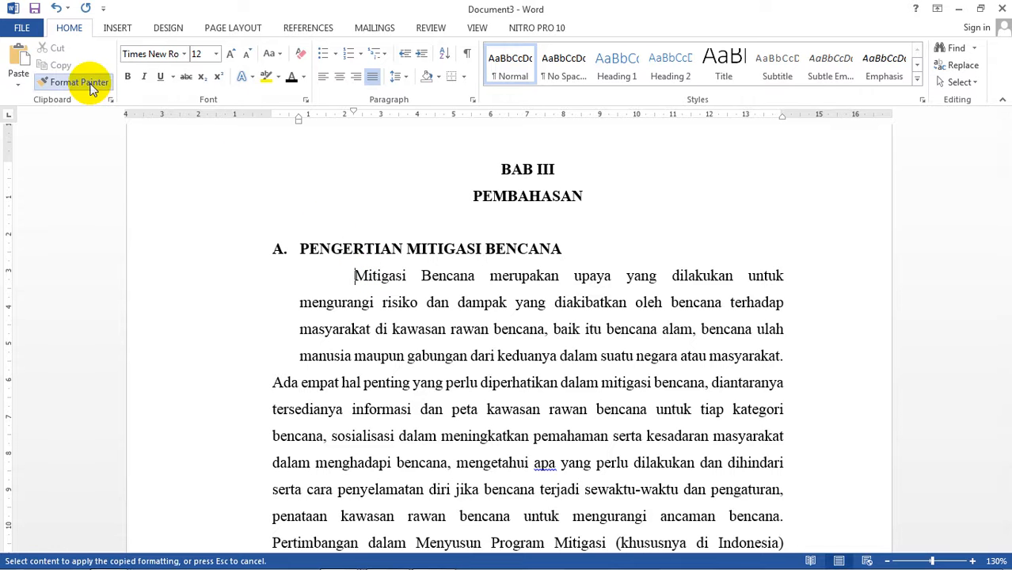
{"action": "left_click", "coordinate": [281, 384]}
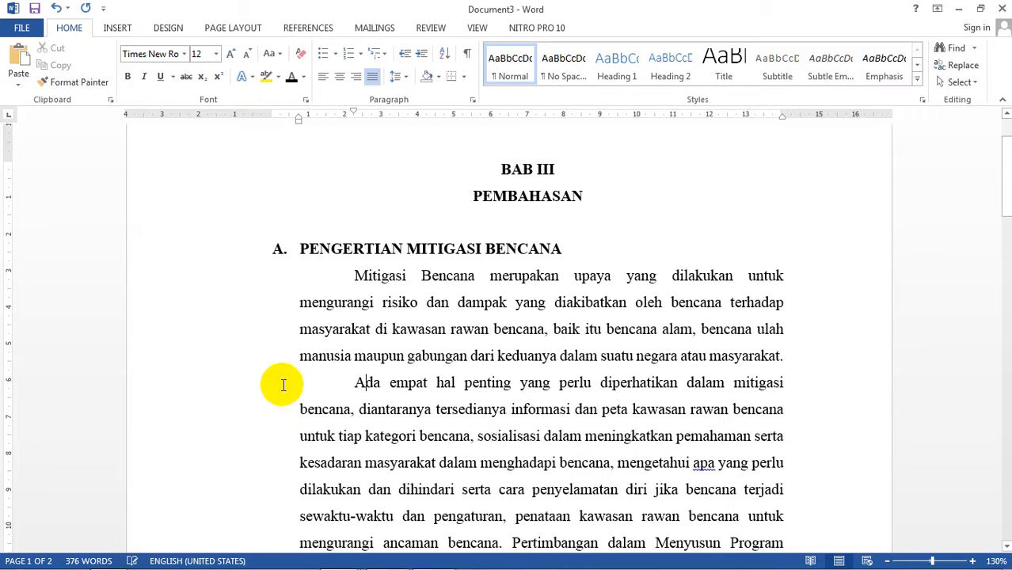
Examine the layout of the bulleted list down to the JENIS MITIGASI BENCANA heading
{"action": "scroll", "coordinate": [386, 302], "scroll_direction": "down", "scroll_amount": 3}
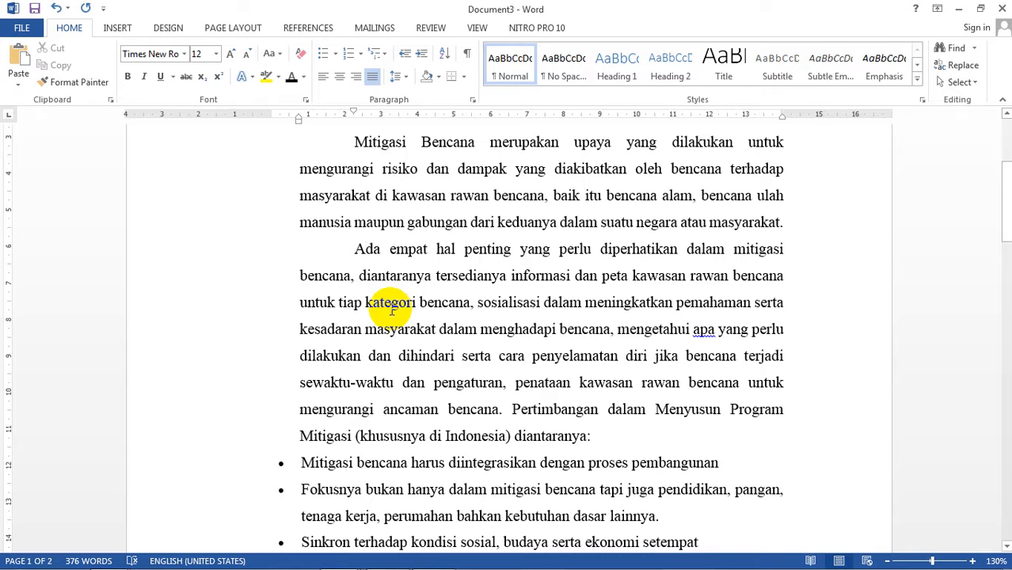
{"action": "scroll", "coordinate": [388, 333], "scroll_direction": "down", "scroll_amount": 4}
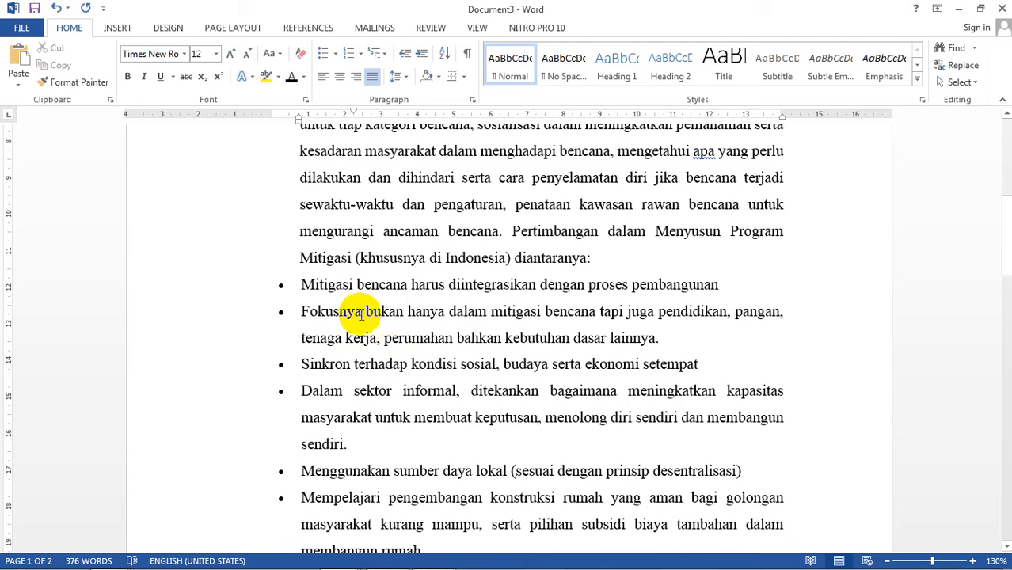
{"action": "scroll", "coordinate": [348, 290], "scroll_direction": "down", "scroll_amount": 1}
{"action": "scroll", "coordinate": [283, 290], "scroll_direction": "down", "scroll_amount": 1}
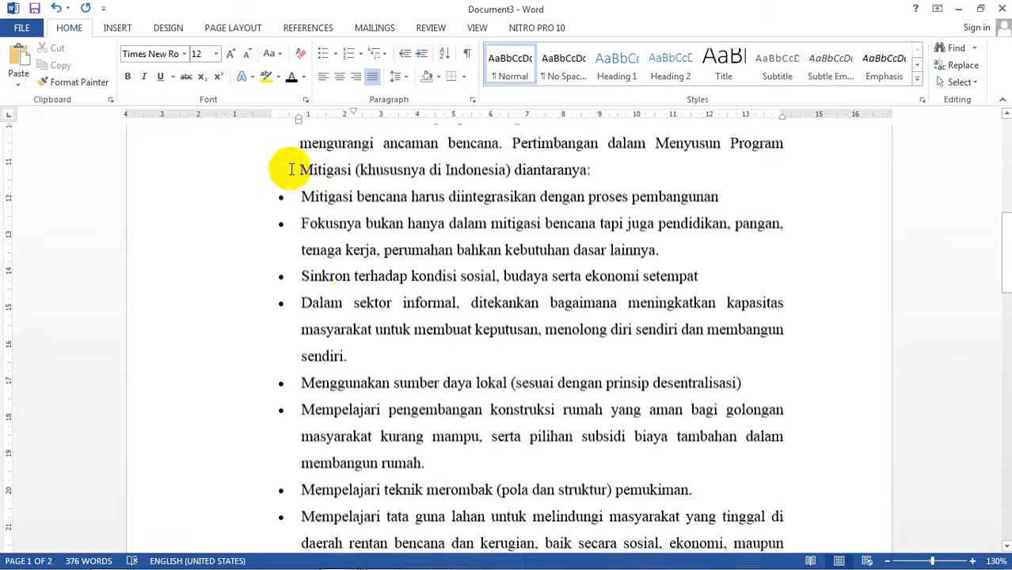
{"action": "scroll", "coordinate": [315, 249], "scroll_direction": "down", "scroll_amount": 1}
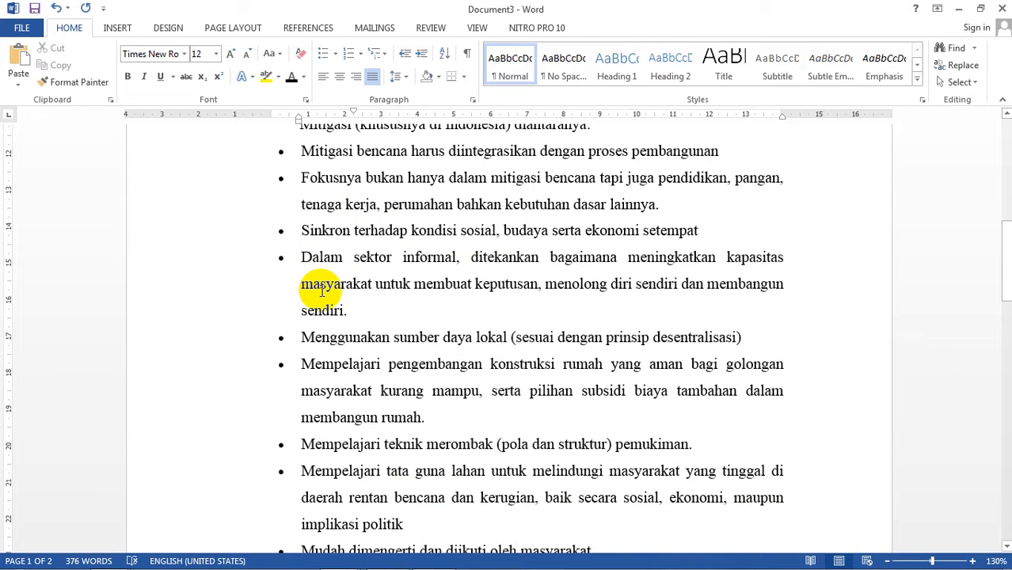
{"action": "scroll", "coordinate": [322, 291], "scroll_direction": "down", "scroll_amount": 7}
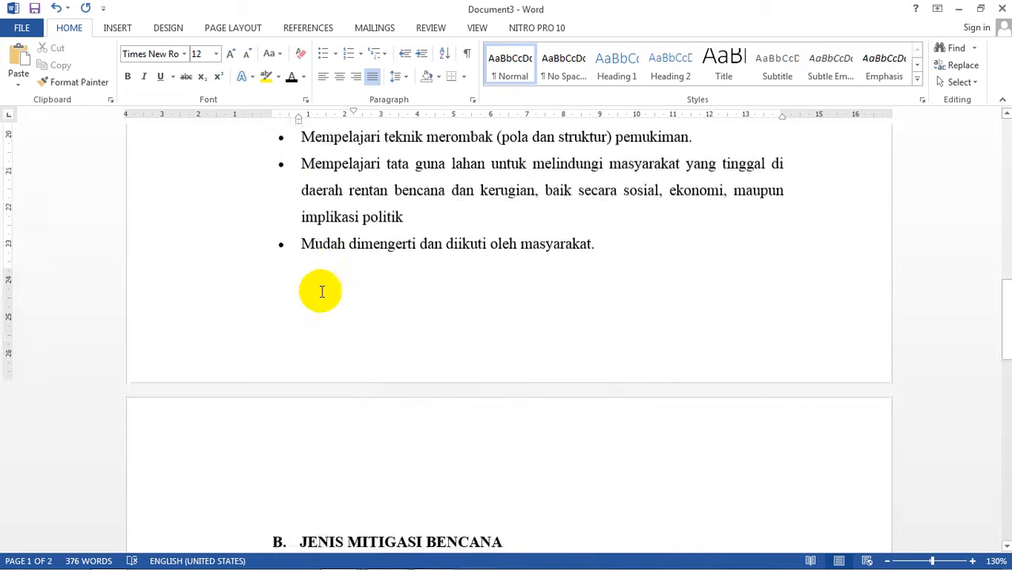
Convert the bulleted list under the "Ada empat hal penting" paragraph into a numbered list
{"action": "scroll", "coordinate": [322, 291], "scroll_direction": "up", "scroll_amount": 9}
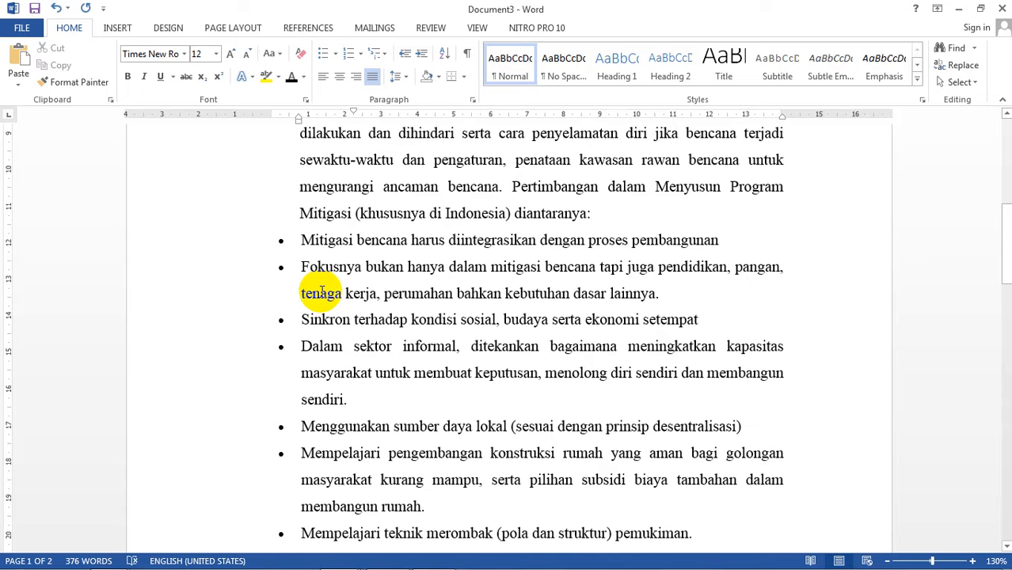
{"action": "left_click_drag", "start_coordinate": [299, 240], "coordinate": [515, 445]}
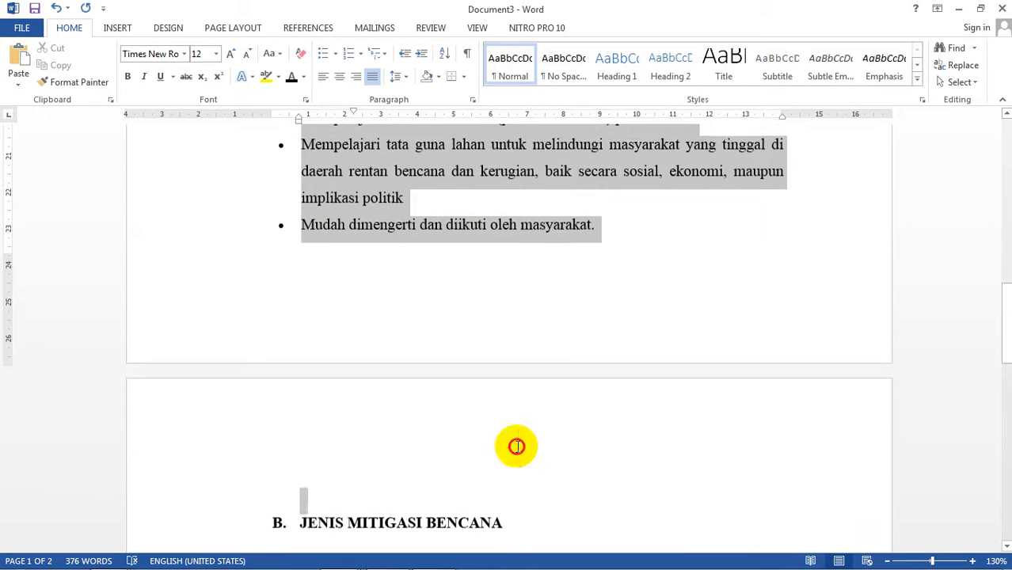
{"action": "scroll", "coordinate": [505, 256], "scroll_direction": "up", "scroll_amount": 2}
{"action": "scroll", "coordinate": [504, 256], "scroll_direction": "up", "scroll_amount": 6}
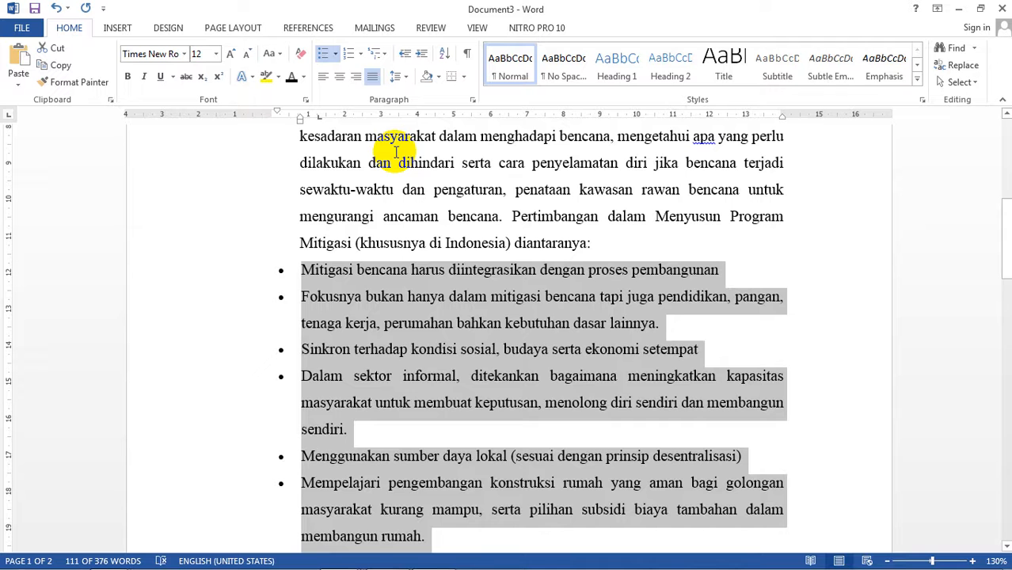
{"action": "left_click", "coordinate": [349, 54]}
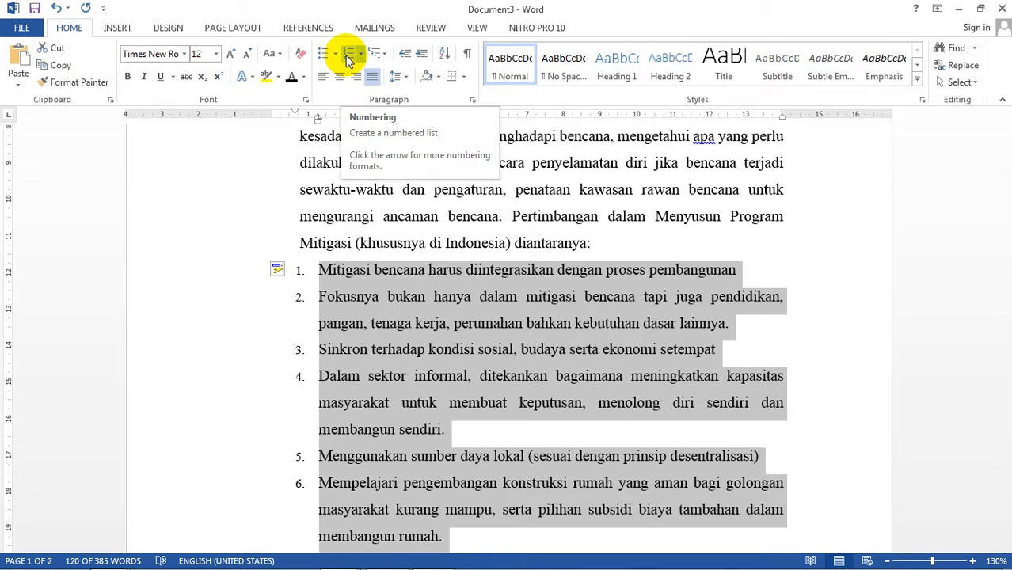
Align the list numbers with the paragraph edge above at about 0,75 cm and indent the item text to about 1,25 cm
{"action": "mouse_move", "coordinate": [298, 111]}
{"action": "left_mouse_down"}
{"action": "mouse_move", "coordinate": [271, 104]}
{"action": "mouse_move", "coordinate": [279, 112]}
{"action": "left_mouse_up"}
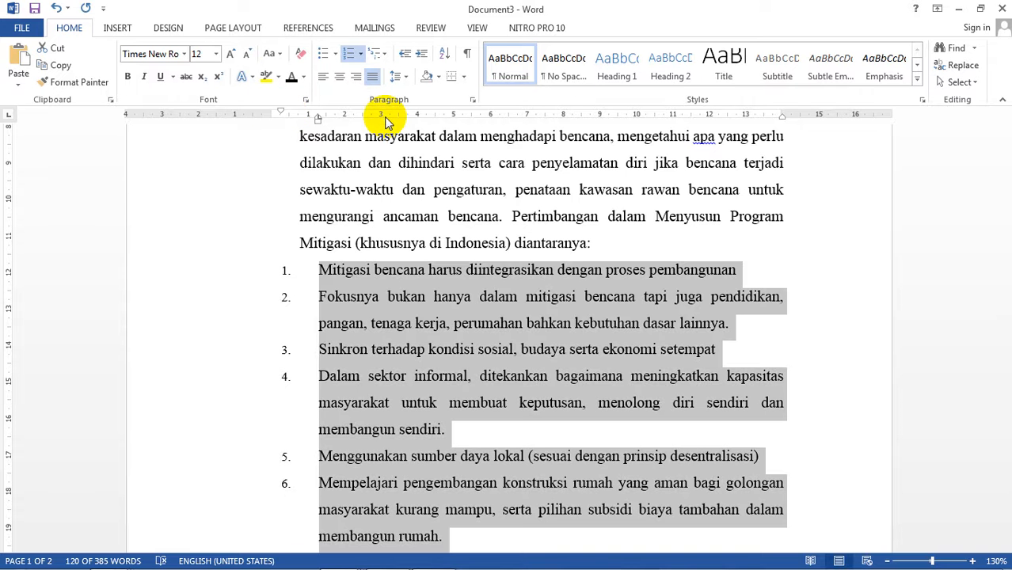
{"action": "left_click_drag", "start_coordinate": [278, 110], "coordinate": [300, 117]}
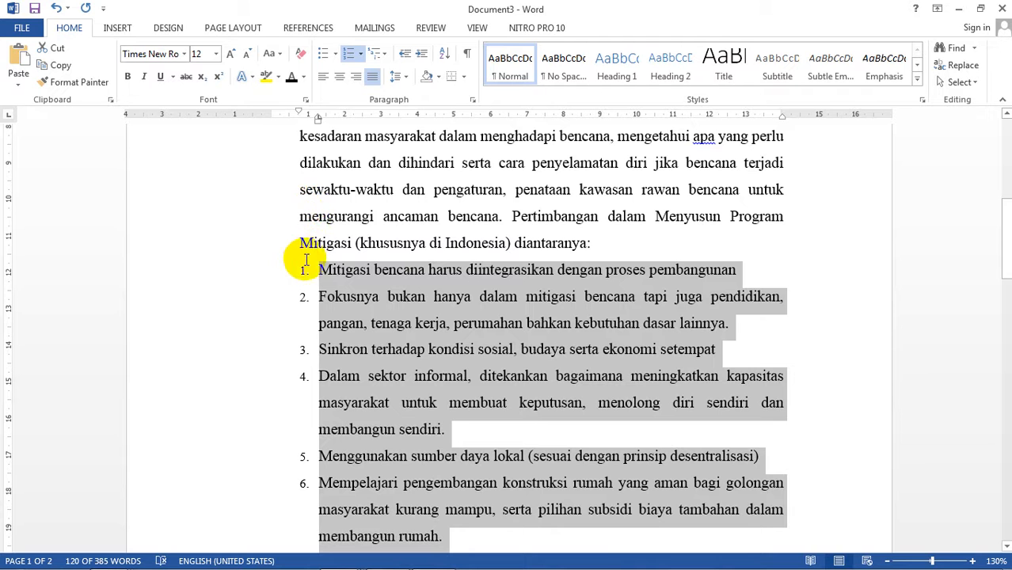
{"action": "left_click_drag", "start_coordinate": [300, 113], "coordinate": [301, 113]}
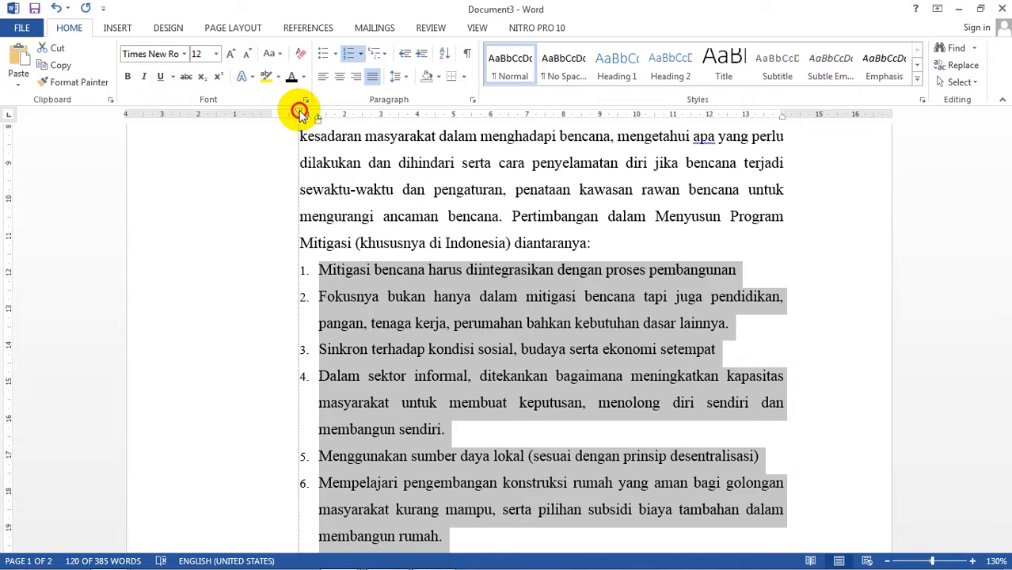
{"action": "mouse_move", "coordinate": [301, 113]}
{"action": "left_mouse_down"}
{"action": "mouse_move", "coordinate": [281, 113]}
{"action": "mouse_move", "coordinate": [309, 117]}
{"action": "mouse_move", "coordinate": [289, 117]}
{"action": "mouse_move", "coordinate": [300, 138]}
{"action": "mouse_move", "coordinate": [344, 108]}
{"action": "mouse_move", "coordinate": [319, 117]}
{"action": "mouse_move", "coordinate": [334, 118]}
{"action": "mouse_move", "coordinate": [297, 112]}
{"action": "mouse_move", "coordinate": [334, 118]}
{"action": "mouse_move", "coordinate": [317, 117]}
{"action": "left_mouse_up"}
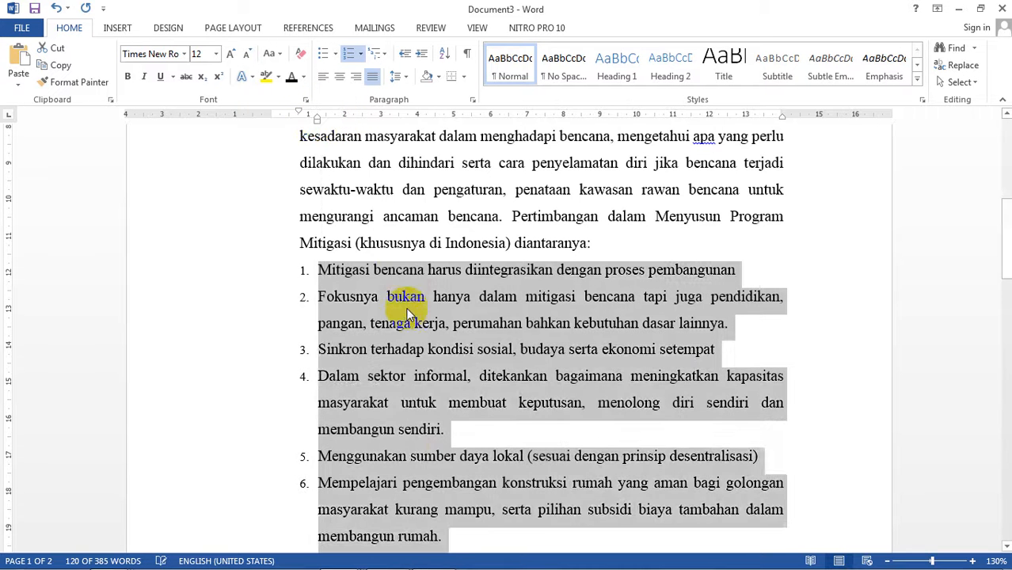
{"action": "scroll", "coordinate": [407, 312], "scroll_direction": "down", "scroll_amount": 3}
{"action": "scroll", "coordinate": [406, 311], "scroll_direction": "up", "scroll_amount": 3}
Set the font size of the list's numbers to 12
{"action": "left_click", "coordinate": [355, 296]}
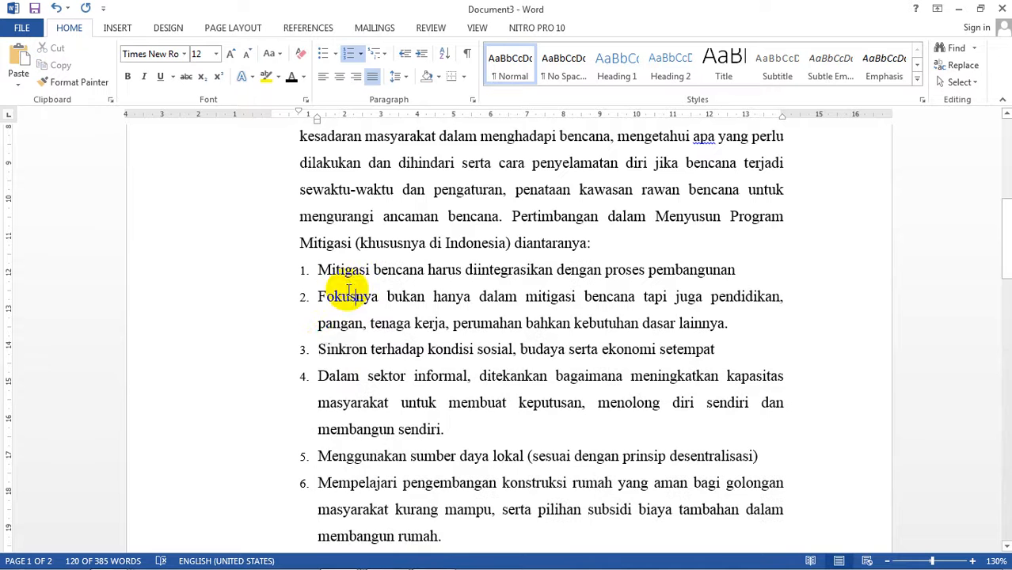
{"action": "left_click", "coordinate": [302, 269]}
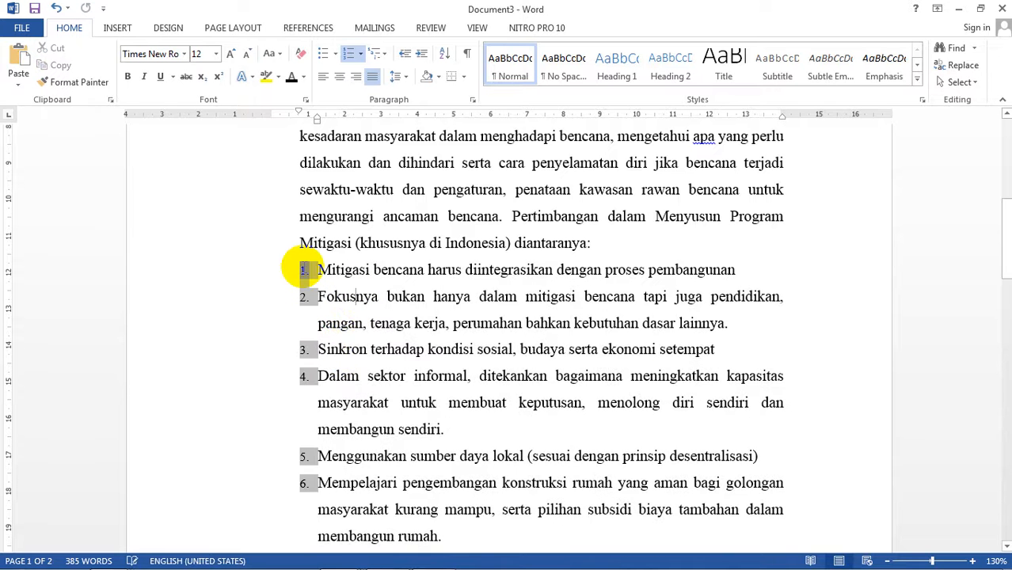
{"action": "left_click", "coordinate": [202, 53]}
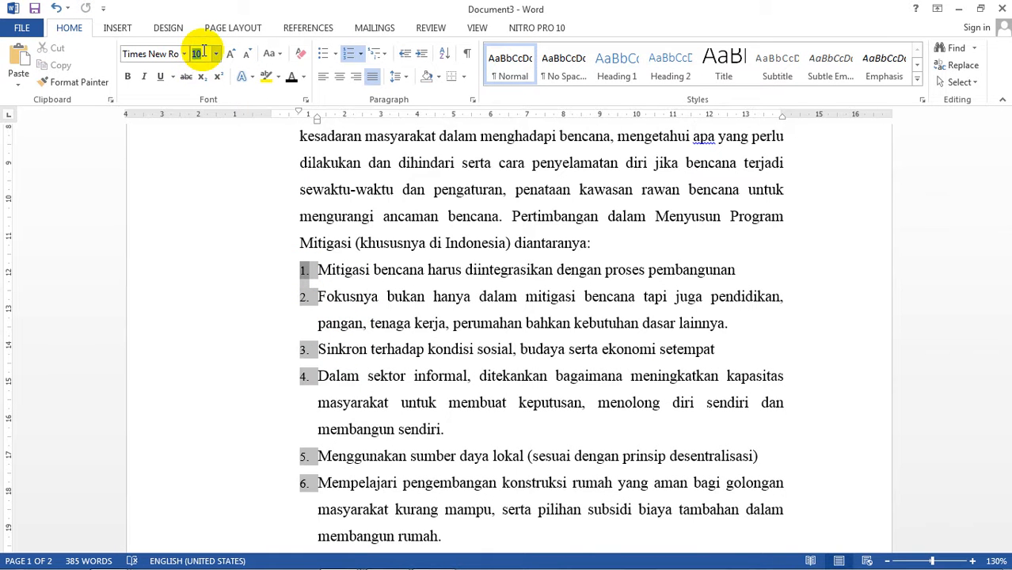
{"action": "key", "text": "Return"}
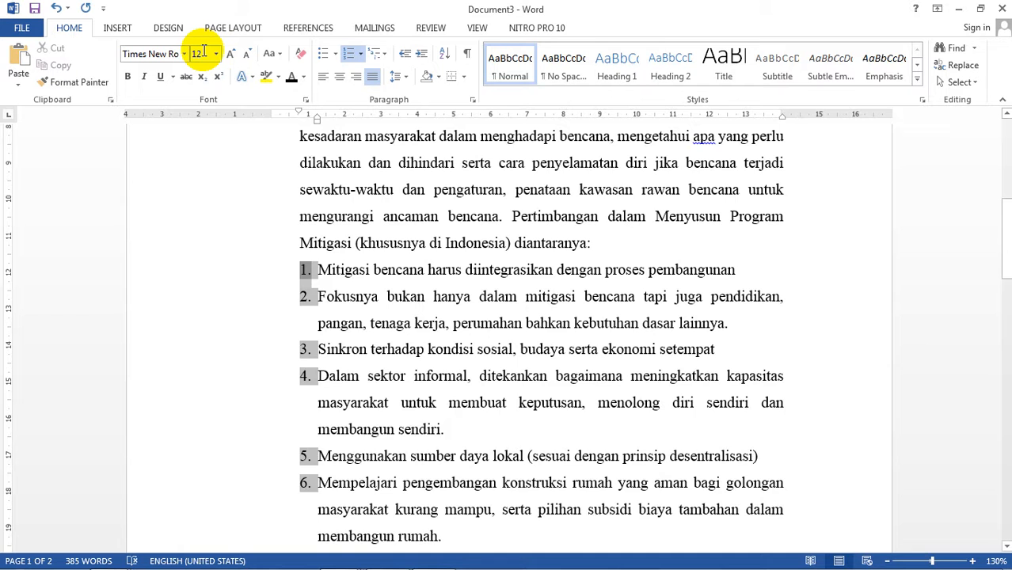
{"action": "left_click", "coordinate": [517, 296]}
{"action": "scroll", "coordinate": [518, 307], "scroll_direction": "up", "scroll_amount": 3}
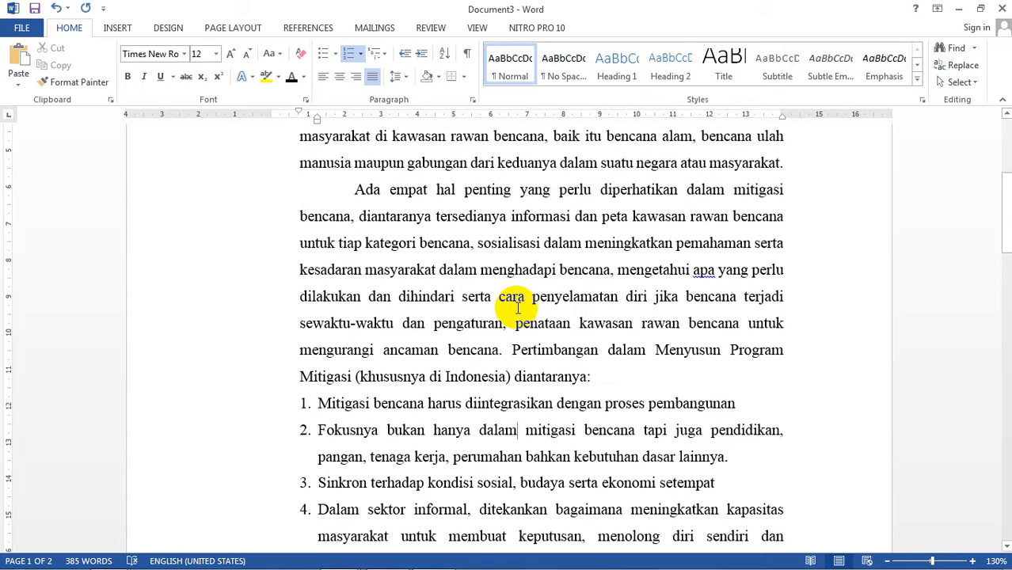
Delete the empty line between the numbered list and the JENIS MITIGASI BENCANA heading
{"action": "scroll", "coordinate": [518, 307], "scroll_direction": "down", "scroll_amount": 7}
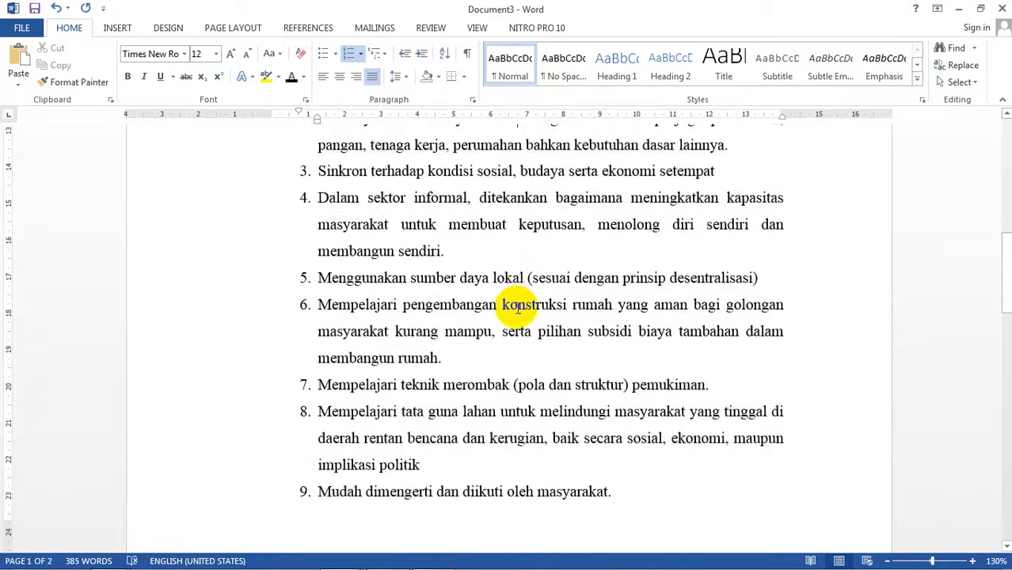
{"action": "scroll", "coordinate": [518, 307], "scroll_direction": "down", "scroll_amount": 8}
{"action": "left_click", "coordinate": [443, 191]}
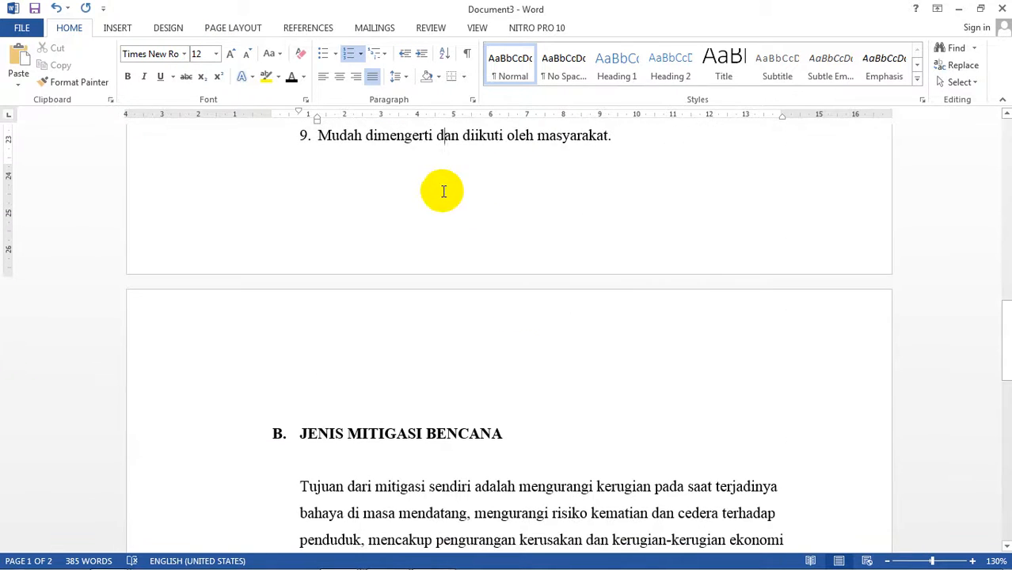
{"action": "left_click", "coordinate": [427, 341]}
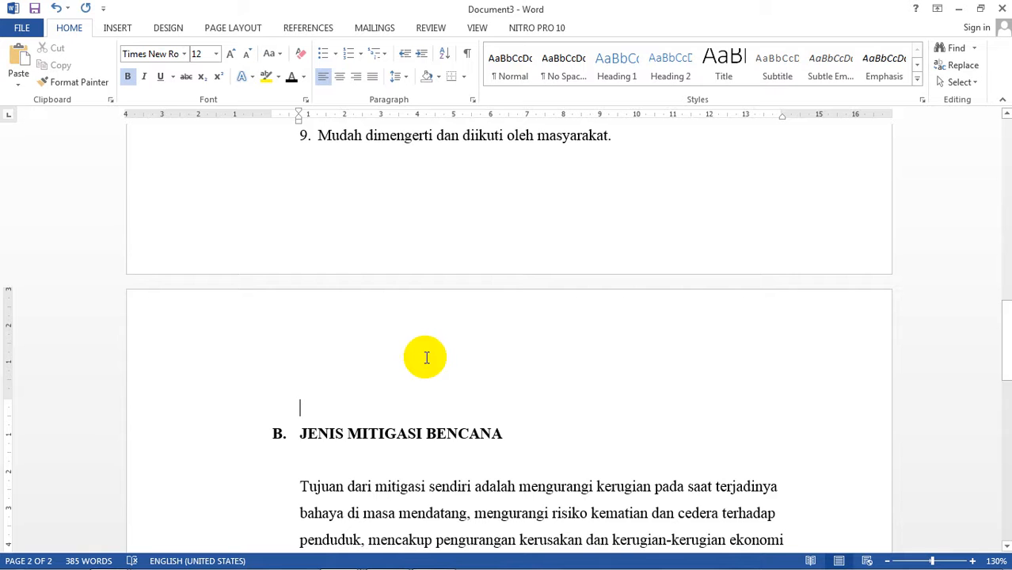
{"action": "scroll", "coordinate": [427, 359], "scroll_direction": "down", "scroll_amount": 1}
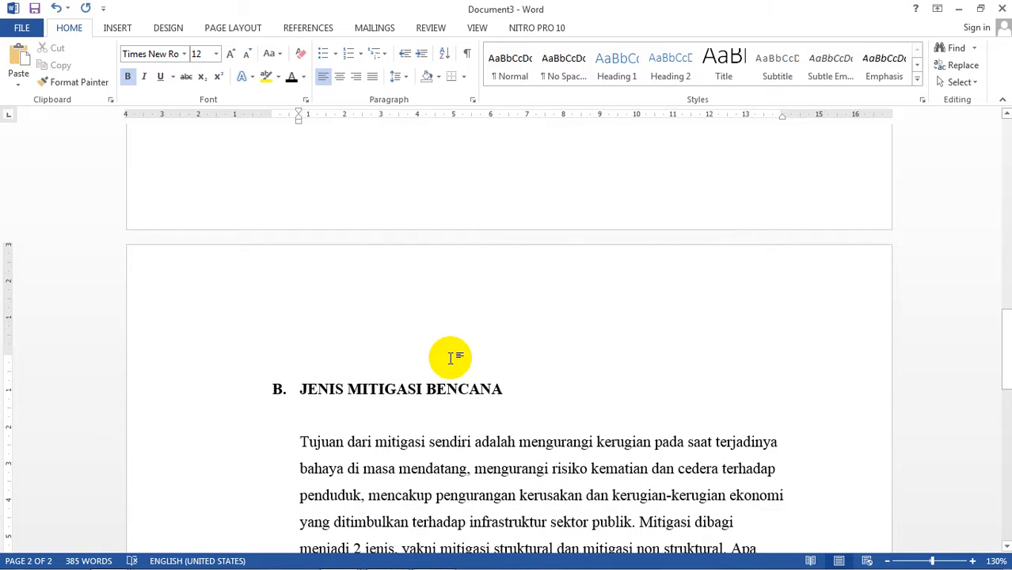
{"action": "key", "text": "Delete"}
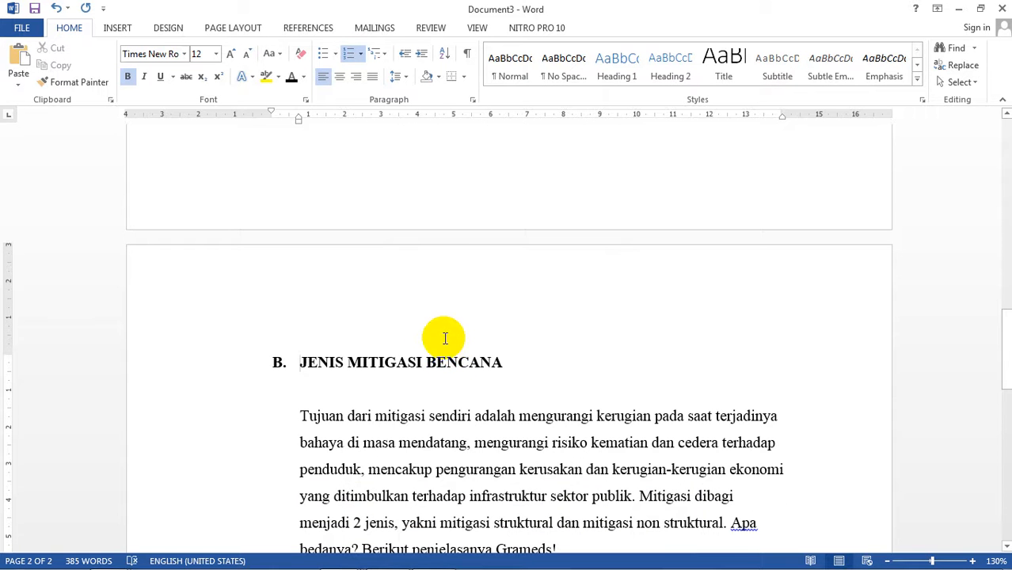
Delete the empty line below the JENIS MITIGASI BENCANA heading and start its paragraph's first line at about 2,25 cm
{"action": "scroll", "coordinate": [445, 338], "scroll_direction": "down", "scroll_amount": 3}
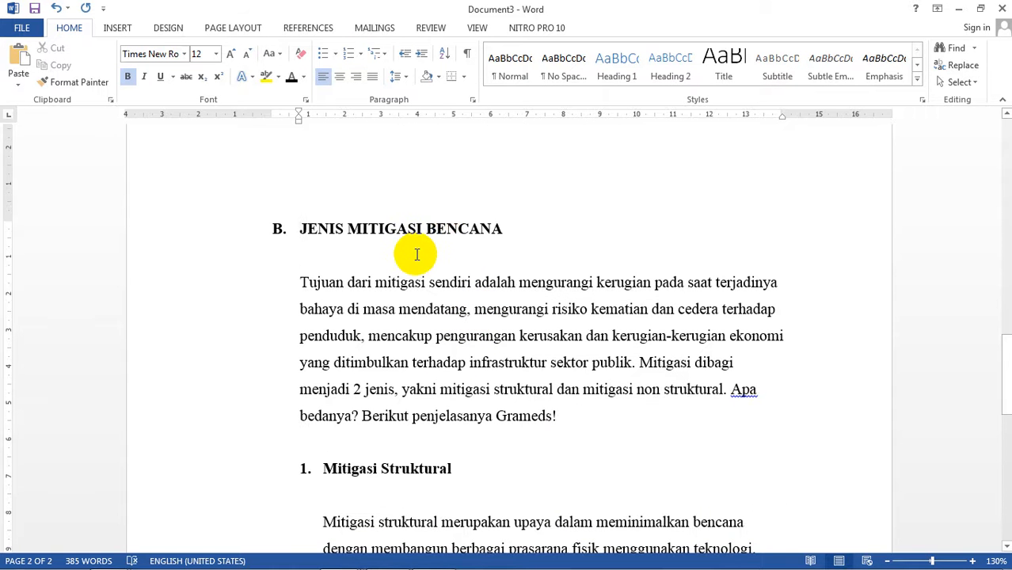
{"action": "key", "text": "Delete"}
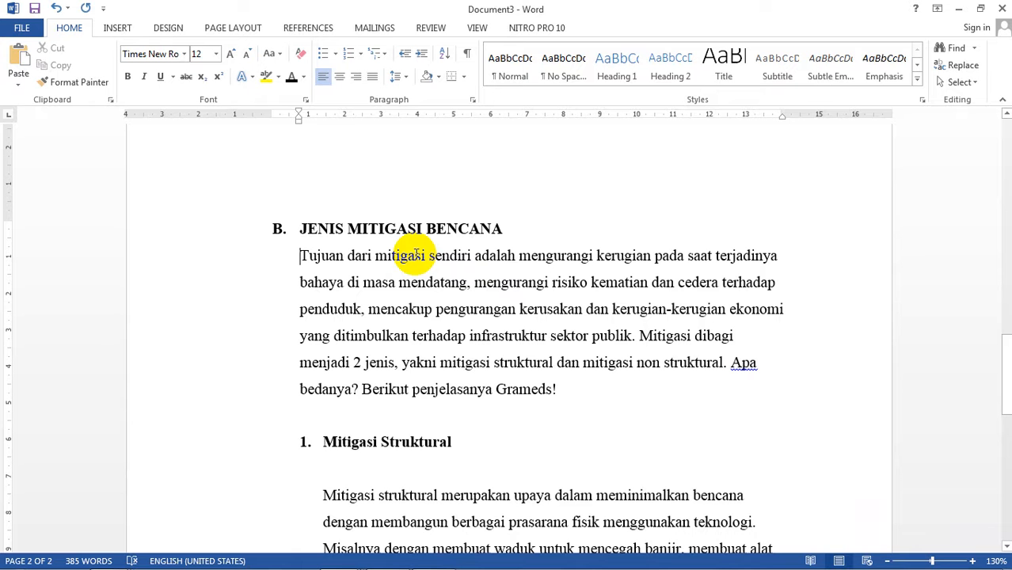
{"action": "scroll", "coordinate": [448, 275], "scroll_direction": "down", "scroll_amount": 1}
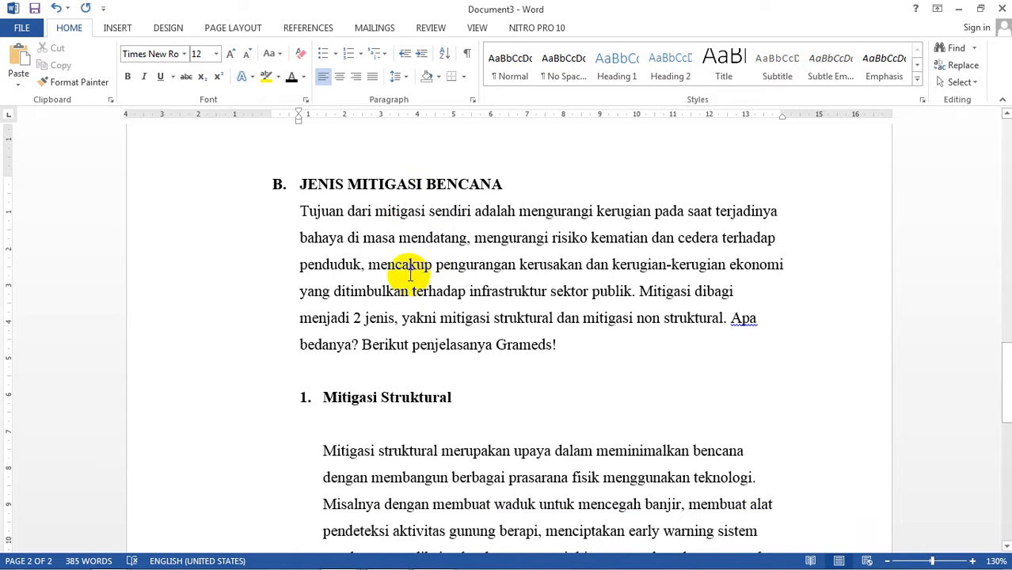
{"action": "left_click", "coordinate": [301, 210]}
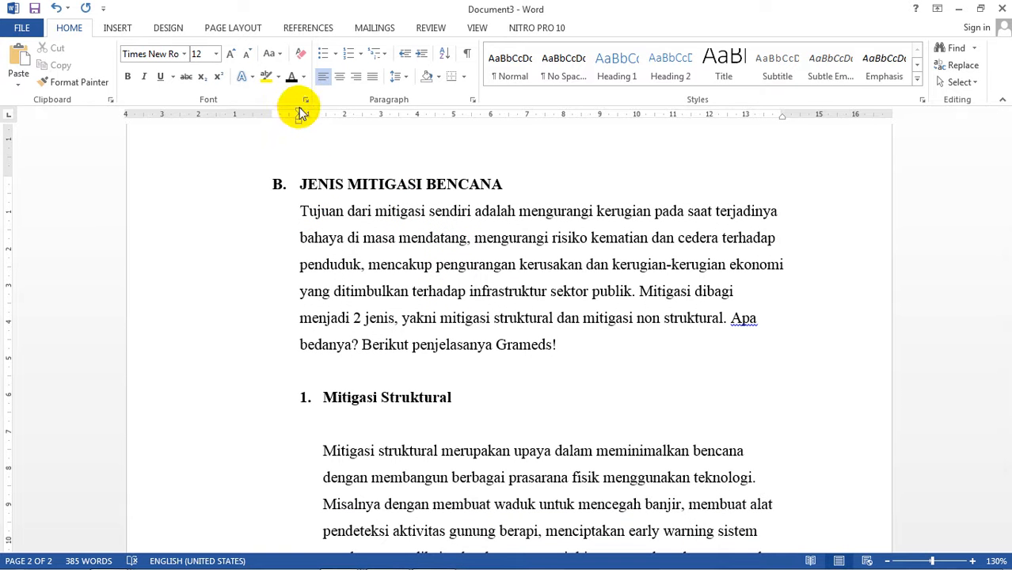
{"action": "left_click_drag", "start_coordinate": [301, 114], "coordinate": [354, 113]}
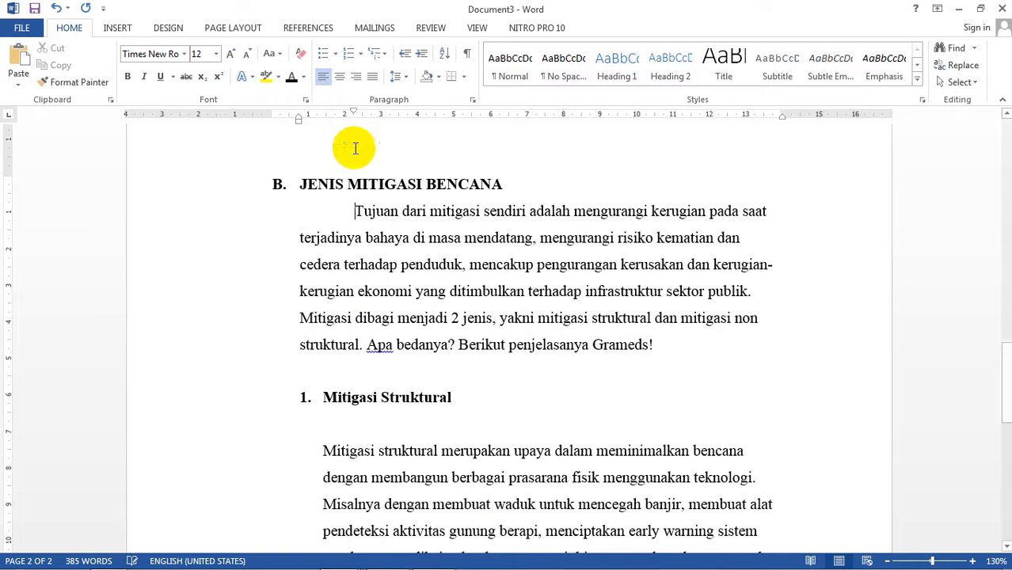
Delete the empty lines above and below the Mitigasi Struktural subheading
{"action": "scroll", "coordinate": [429, 209], "scroll_direction": "down", "scroll_amount": 2}
{"action": "left_click", "coordinate": [411, 308]}
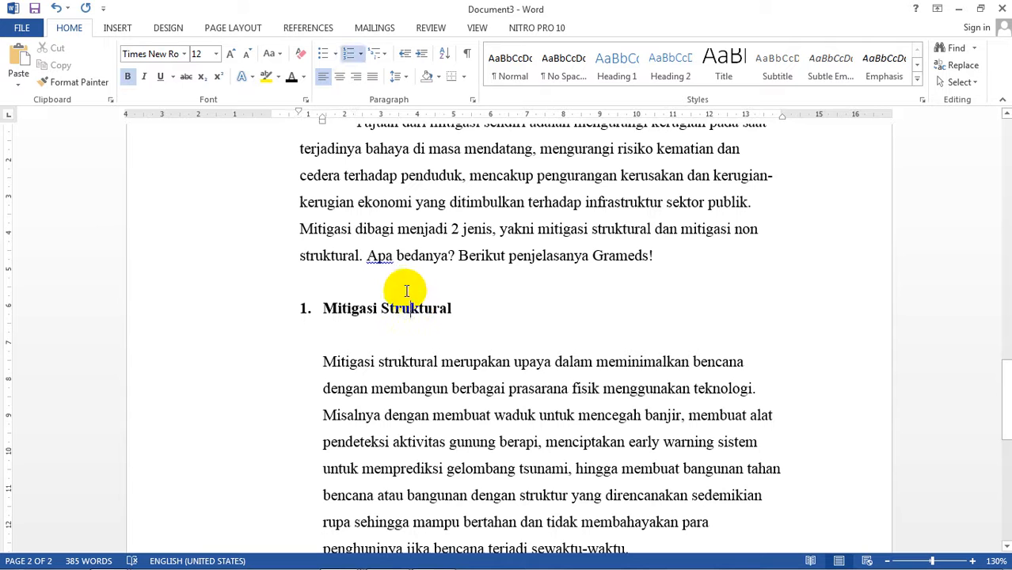
{"action": "left_click", "coordinate": [404, 287]}
{"action": "key", "text": "Delete"}
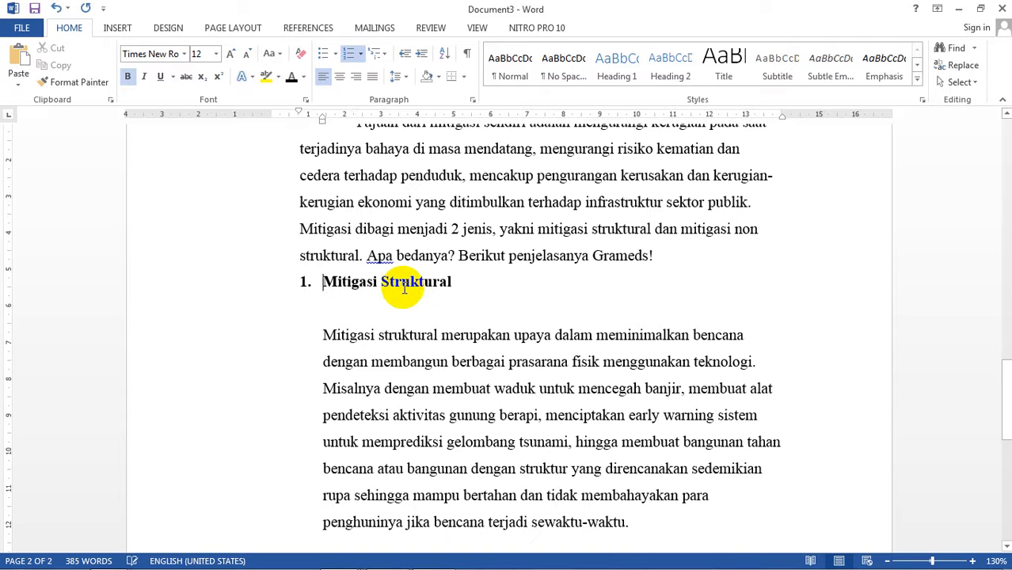
{"action": "left_click", "coordinate": [400, 305]}
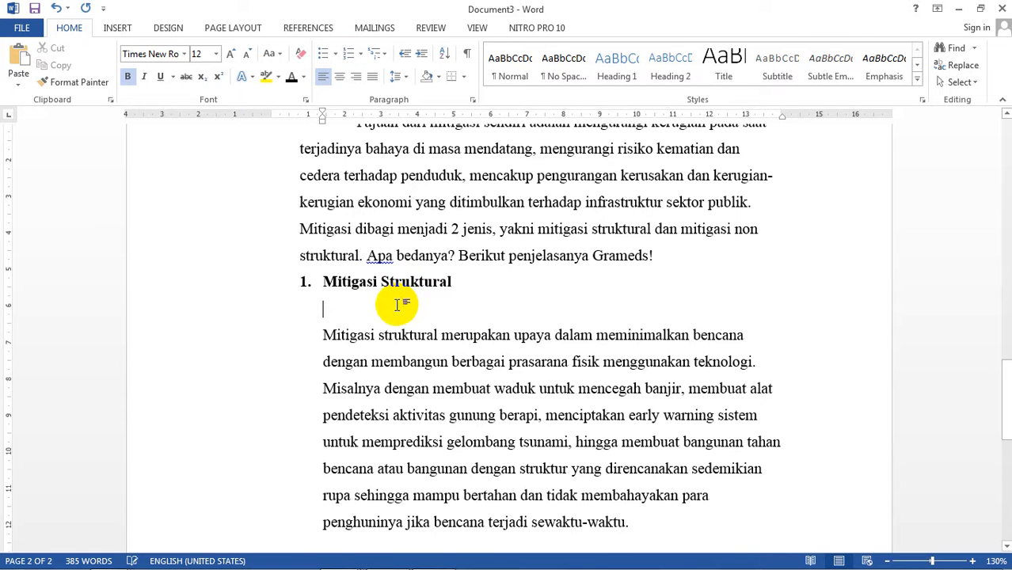
{"action": "key", "text": "Delete"}
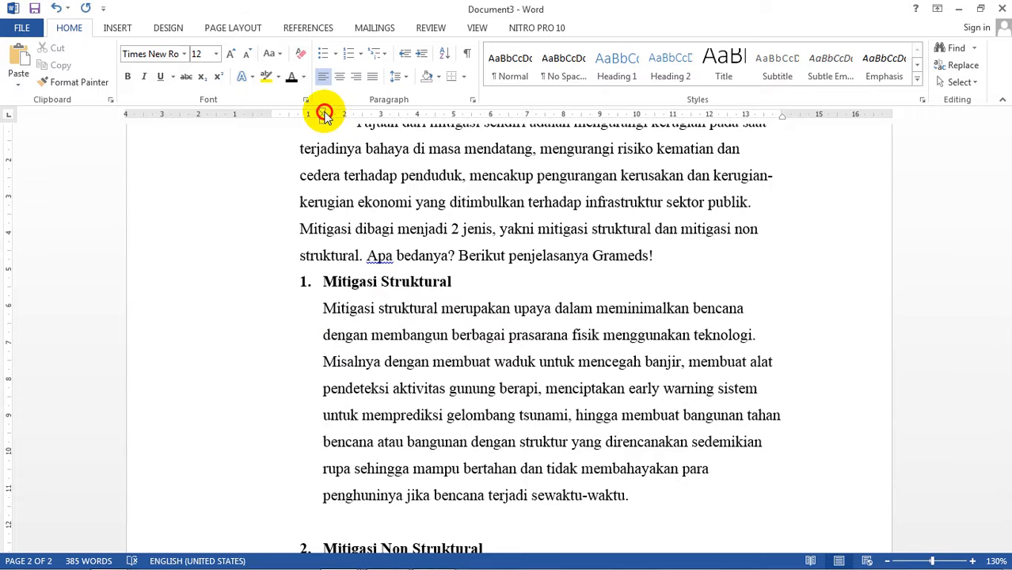
Start the Mitigasi Struktural paragraph's first line at about 3 cm and the JENIS MITIGASI BENCANA paragraph's first line at about 2,5 cm
{"action": "mouse_move", "coordinate": [325, 114]}
{"action": "left_mouse_down"}
{"action": "mouse_move", "coordinate": [361, 125]}
{"action": "mouse_move", "coordinate": [380, 118]}
{"action": "left_mouse_up"}
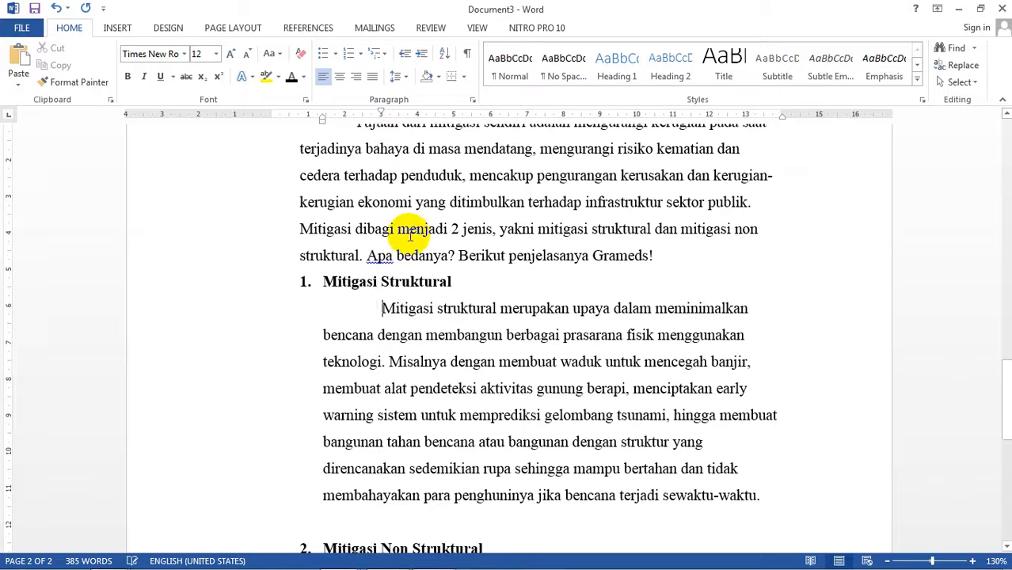
{"action": "scroll", "coordinate": [395, 230], "scroll_direction": "up", "scroll_amount": 3}
{"action": "left_click", "coordinate": [356, 255]}
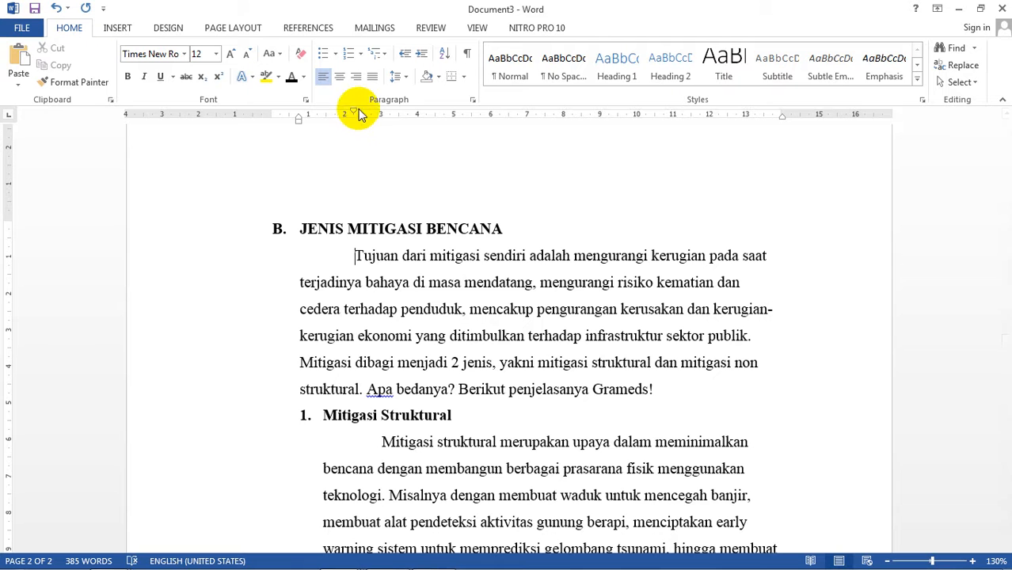
{"action": "left_click_drag", "start_coordinate": [355, 110], "coordinate": [362, 111]}
{"action": "scroll", "coordinate": [390, 267], "scroll_direction": "down", "scroll_amount": 1}
{"action": "scroll", "coordinate": [390, 266], "scroll_direction": "down", "scroll_amount": 3}
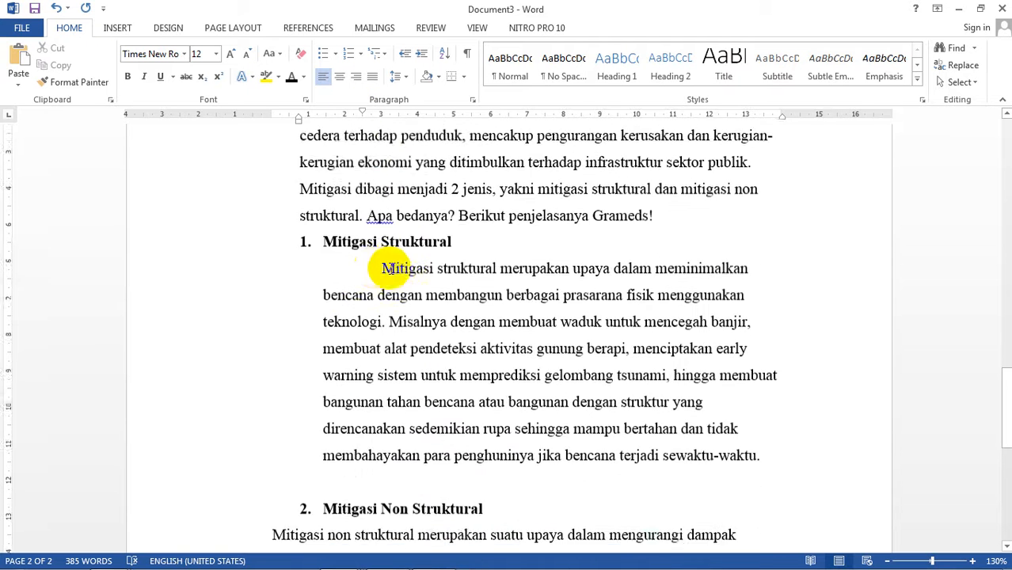
Delete the empty line above the Mitigasi Non Struktural subheading
{"action": "left_click", "coordinate": [382, 222]}
{"action": "scroll", "coordinate": [380, 238], "scroll_direction": "down", "scroll_amount": 1}
{"action": "scroll", "coordinate": [381, 243], "scroll_direction": "down", "scroll_amount": 1}
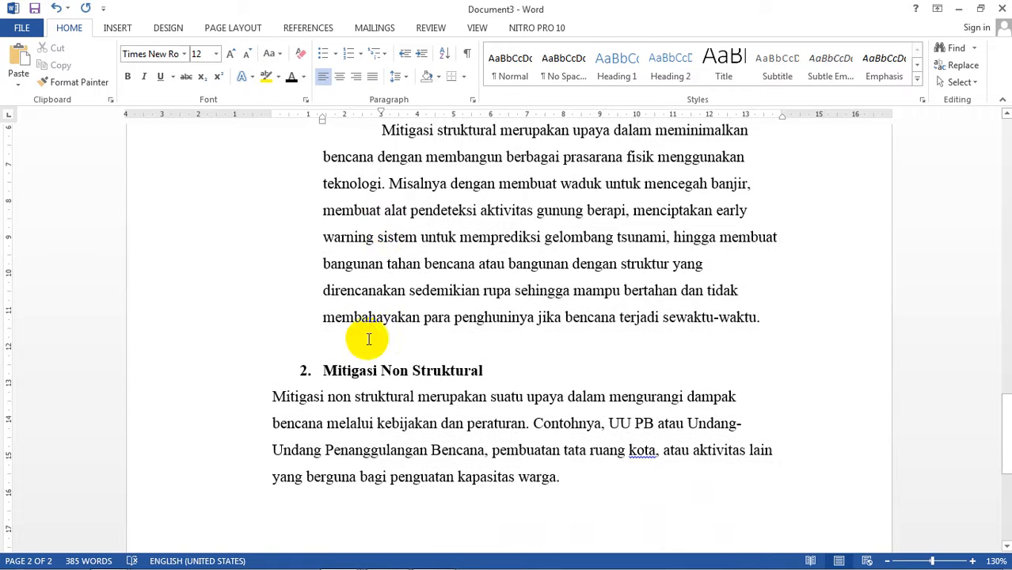
{"action": "left_click", "coordinate": [364, 344]}
{"action": "key", "text": "Delete"}
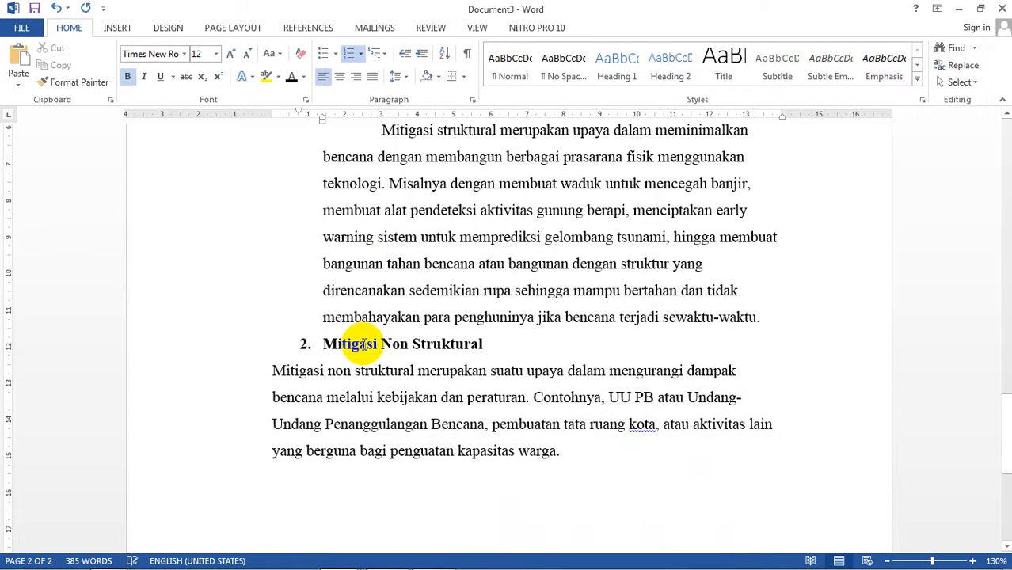
Try copying the Mitigasi Struktural paragraph's formatting to the Mitigasi Non Struktural paragraph and indent that paragraph to about 1,25 cm
{"action": "scroll", "coordinate": [363, 344], "scroll_direction": "up", "scroll_amount": 3}
{"action": "left_click", "coordinate": [382, 219]}
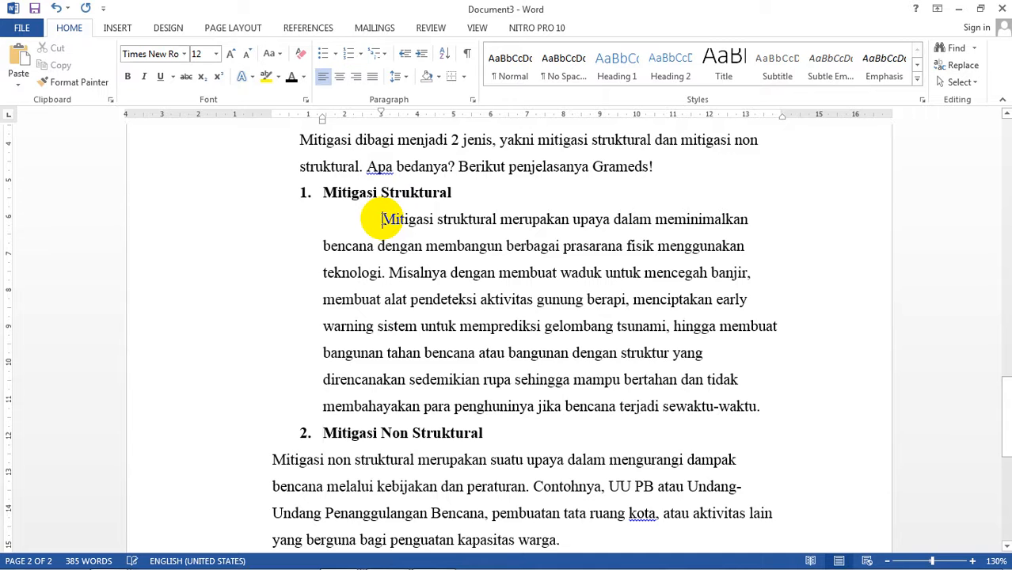
{"action": "scroll", "coordinate": [368, 218], "scroll_direction": "down", "scroll_amount": 2}
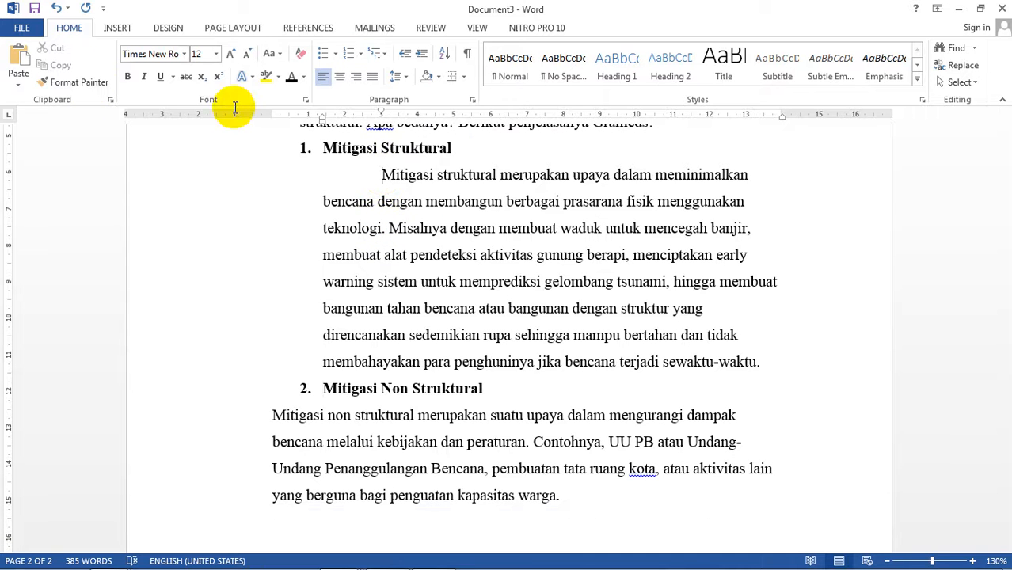
{"action": "left_click", "coordinate": [79, 82]}
{"action": "left_click", "coordinate": [285, 417]}
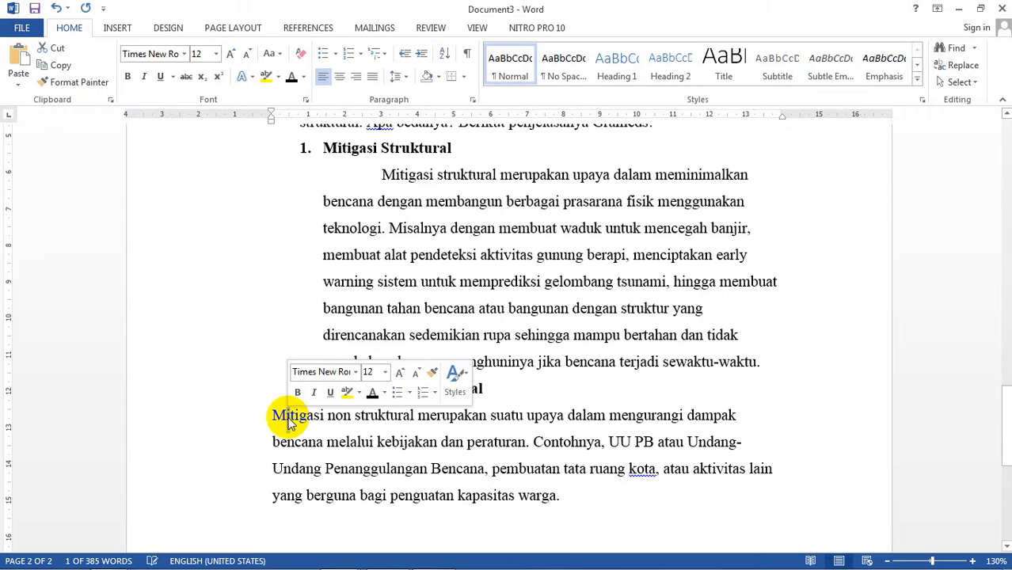
{"action": "left_click", "coordinate": [273, 418]}
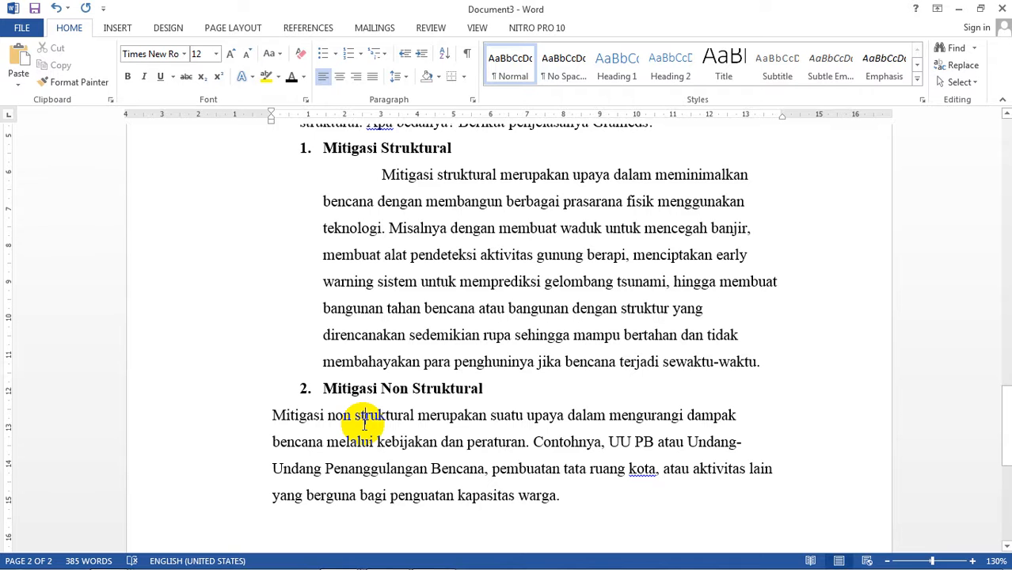
{"action": "left_click", "coordinate": [274, 419]}
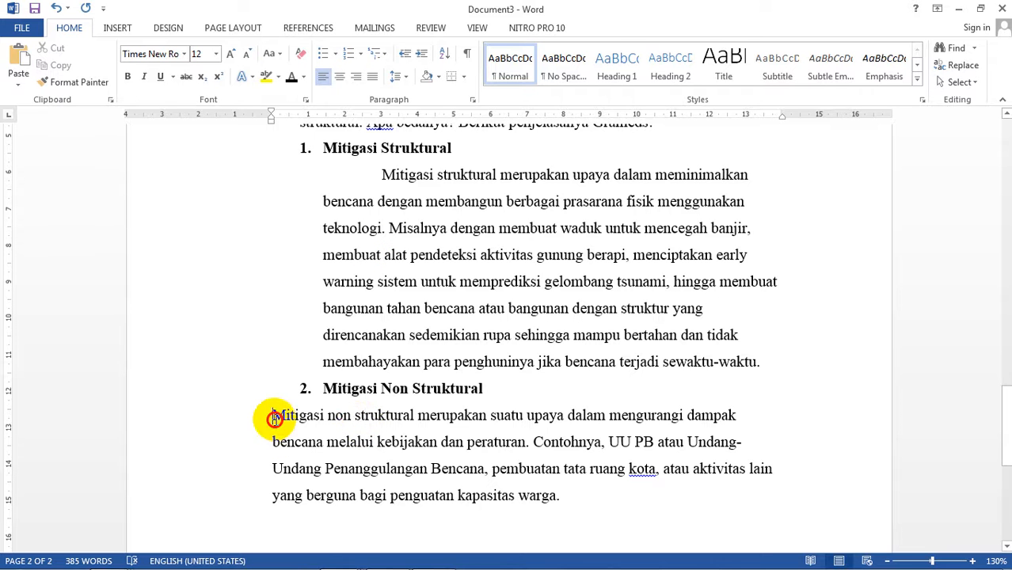
{"action": "left_click_drag", "start_coordinate": [271, 121], "coordinate": [318, 125]}
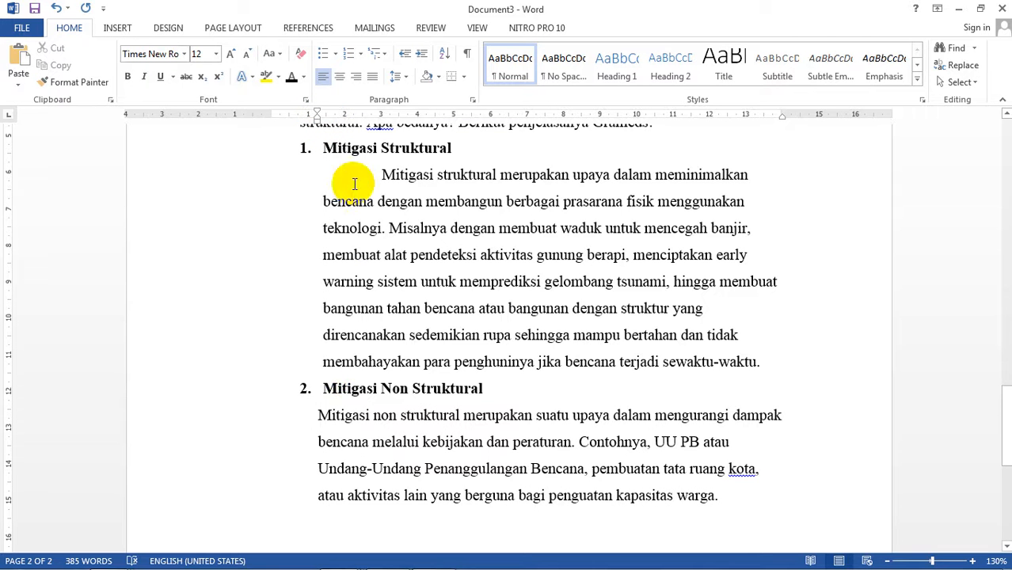
Copy the formatting of the Mitigasi Struktural paragraph onto the Mitigasi Non Struktural paragraph with Format Painter
{"action": "left_click", "coordinate": [77, 82]}
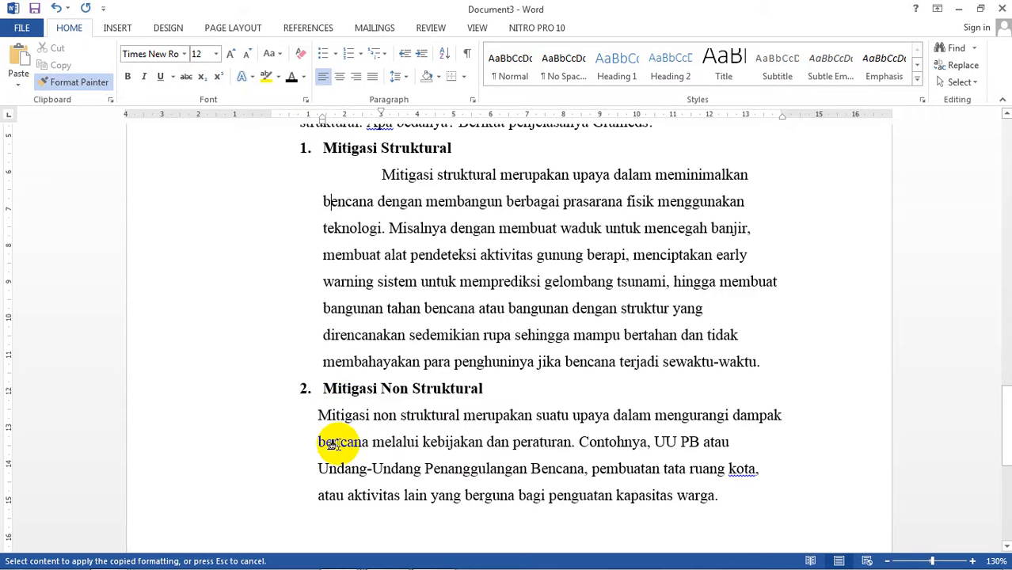
{"action": "left_click", "coordinate": [333, 415]}
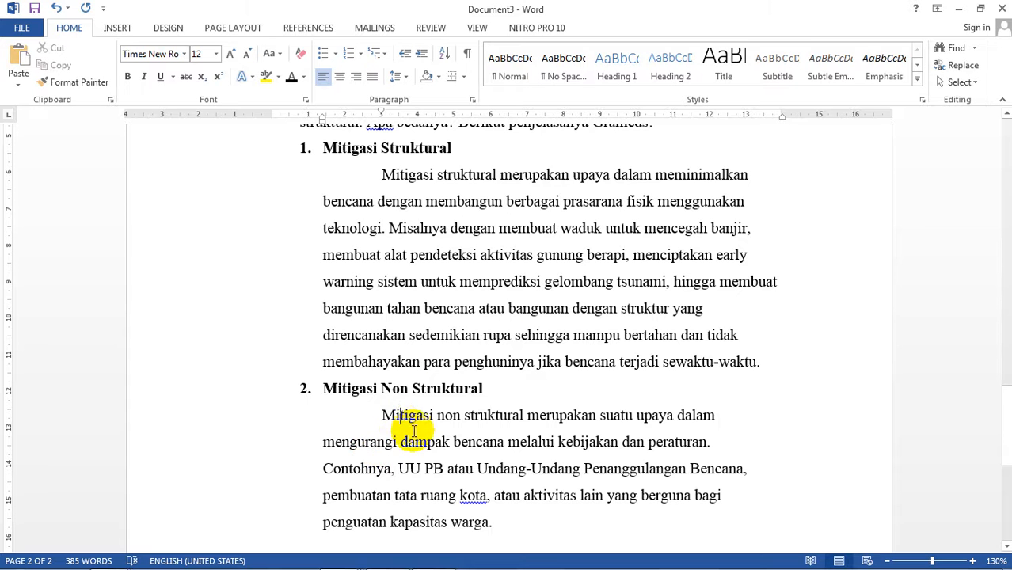
{"action": "scroll", "coordinate": [429, 435], "scroll_direction": "down", "scroll_amount": 1}
{"action": "left_click", "coordinate": [470, 452]}
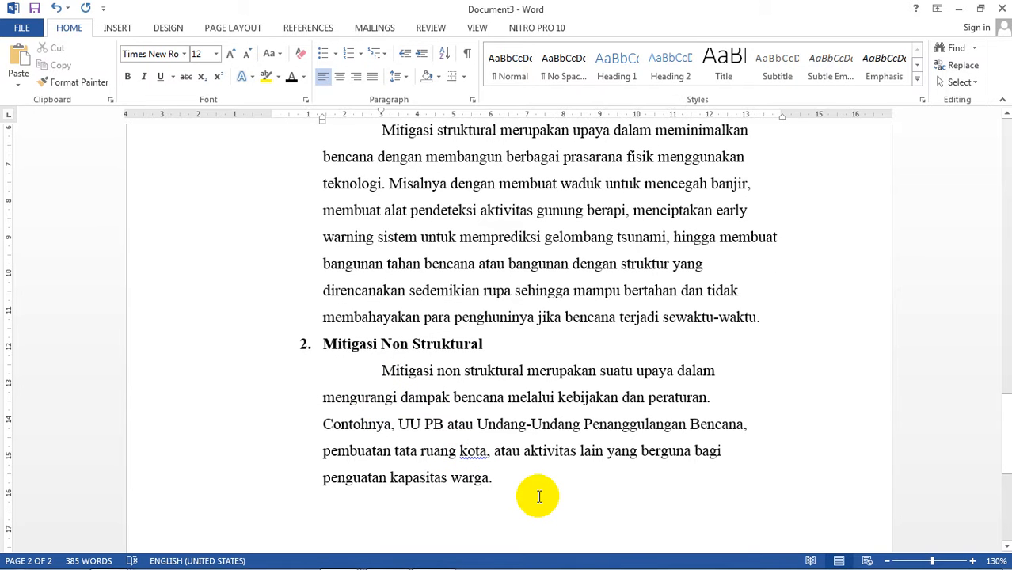
Review the layout of the whole BAB III chapter, viewing both pages side by side at 80% zoom
{"action": "scroll", "coordinate": [538, 496], "scroll_direction": "down", "scroll_amount": 1}
{"action": "scroll", "coordinate": [537, 495], "scroll_direction": "up", "scroll_amount": 3}
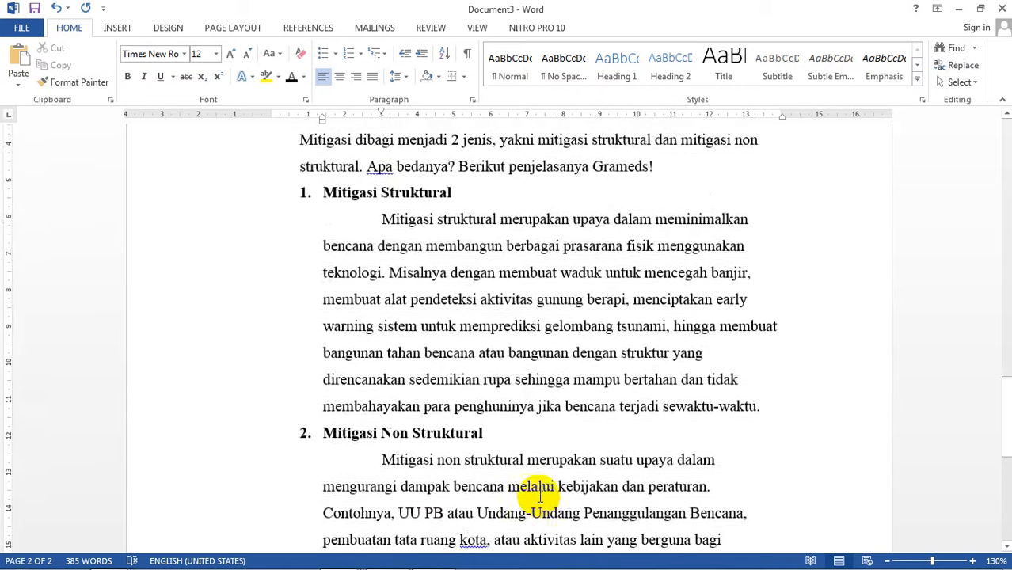
{"action": "scroll", "coordinate": [539, 495], "scroll_direction": "down", "scroll_amount": 9}
{"action": "scroll", "coordinate": [538, 490], "scroll_direction": "up", "scroll_amount": 4}
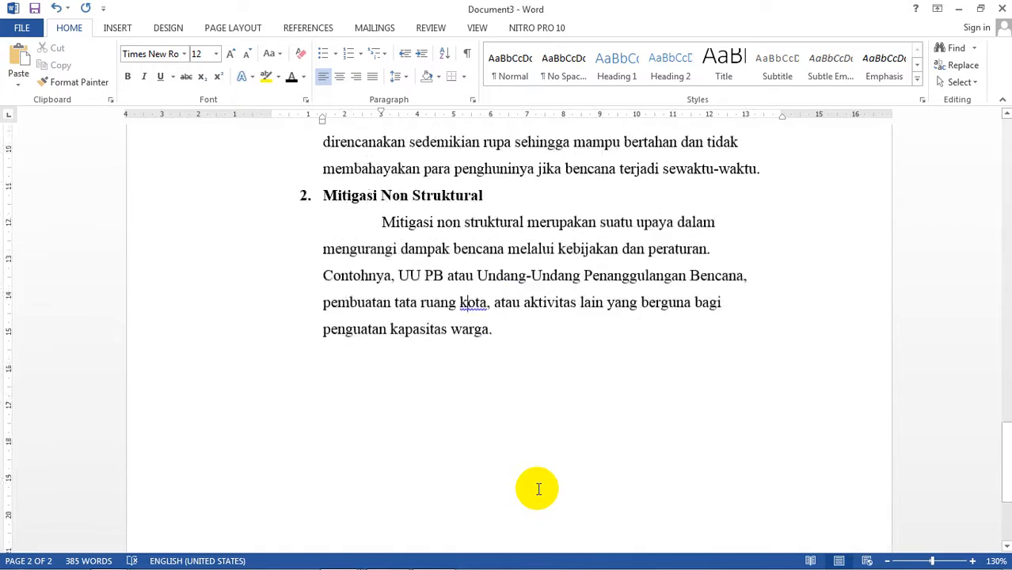
{"action": "scroll", "coordinate": [538, 489], "scroll_direction": "up", "scroll_amount": 4}
{"action": "scroll", "coordinate": [511, 389], "scroll_direction": "up", "scroll_amount": 3}
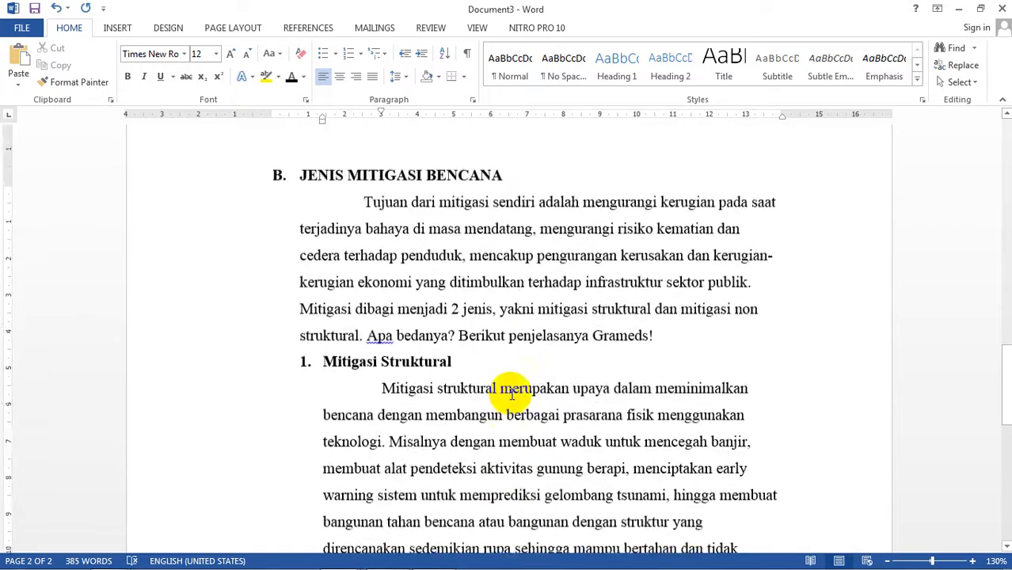
{"action": "scroll", "coordinate": [511, 393], "scroll_direction": "up", "scroll_amount": 10}
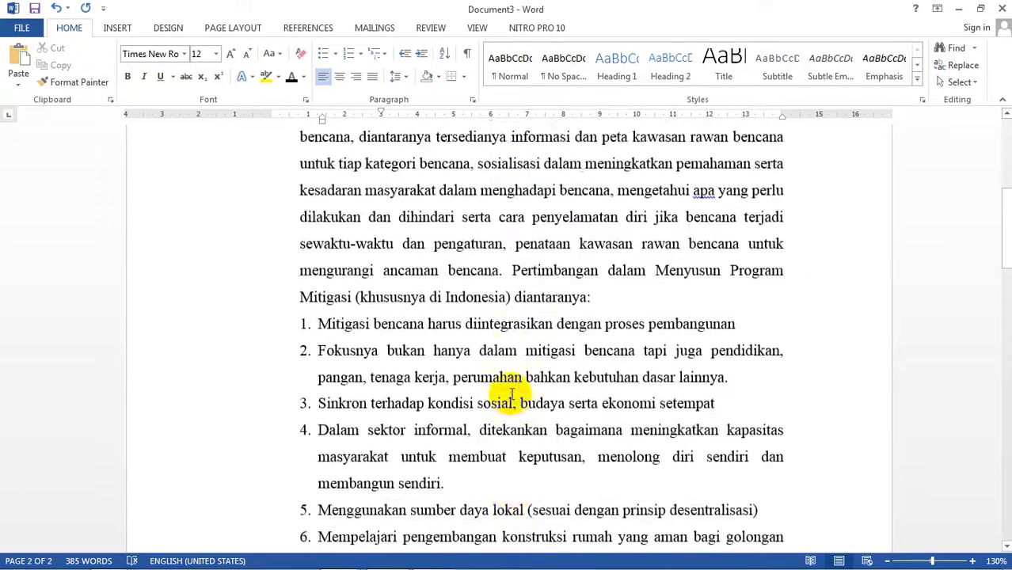
{"action": "scroll", "coordinate": [511, 394], "scroll_direction": "up", "scroll_amount": 9}
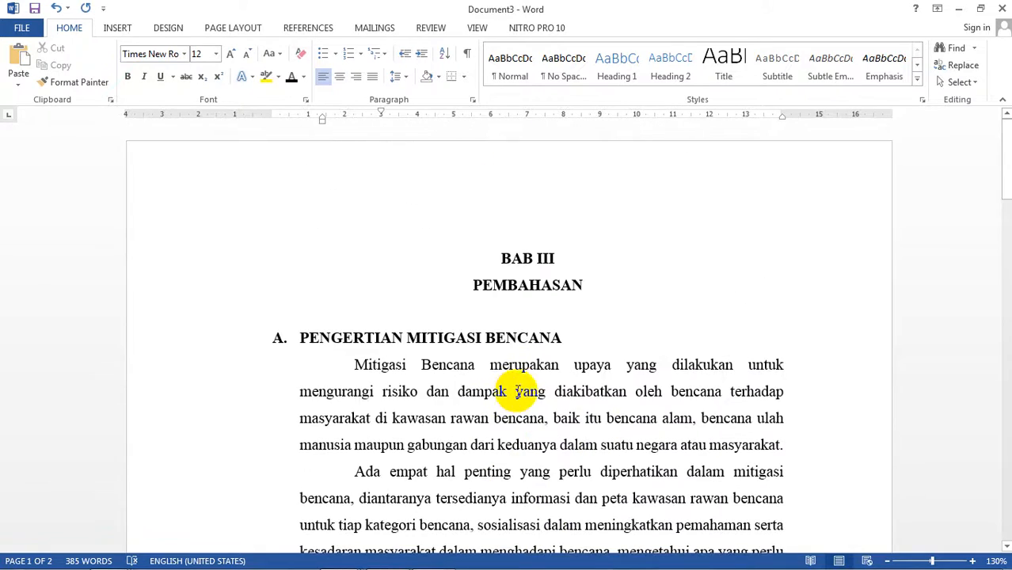
{"action": "scroll", "coordinate": [519, 384], "scroll_direction": "down", "scroll_amount": 5, "text": "ctrl"}
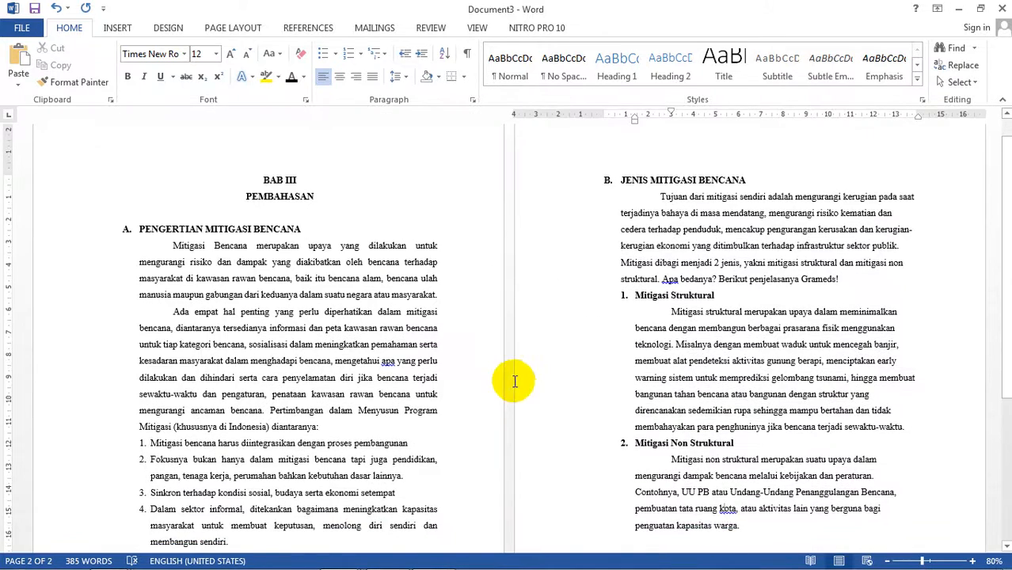
{"action": "scroll", "coordinate": [514, 385], "scroll_direction": "down", "scroll_amount": 1}
{"action": "scroll", "coordinate": [390, 363], "scroll_direction": "down", "scroll_amount": 3}
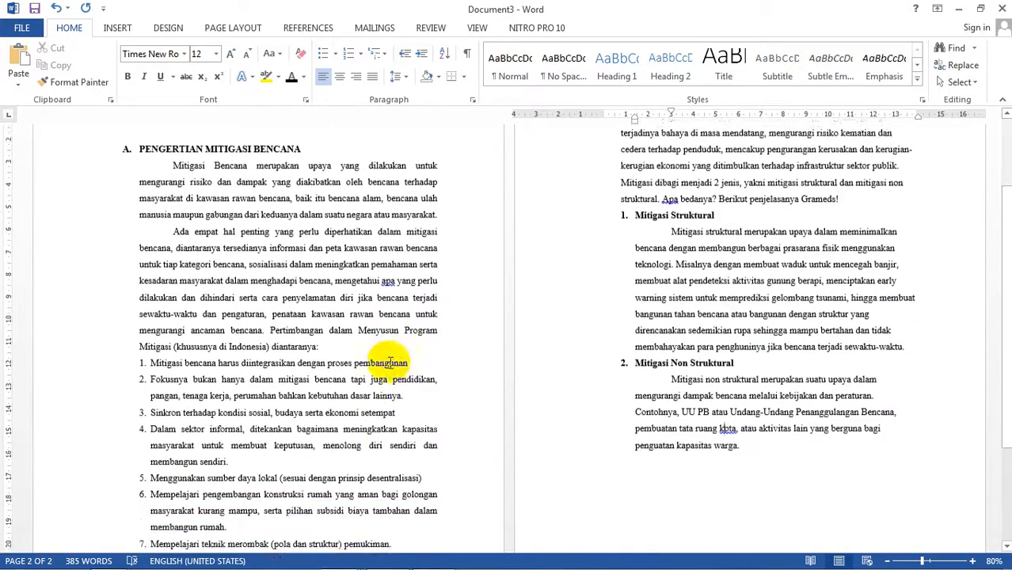
{"action": "scroll", "coordinate": [389, 365], "scroll_direction": "up", "scroll_amount": 1}
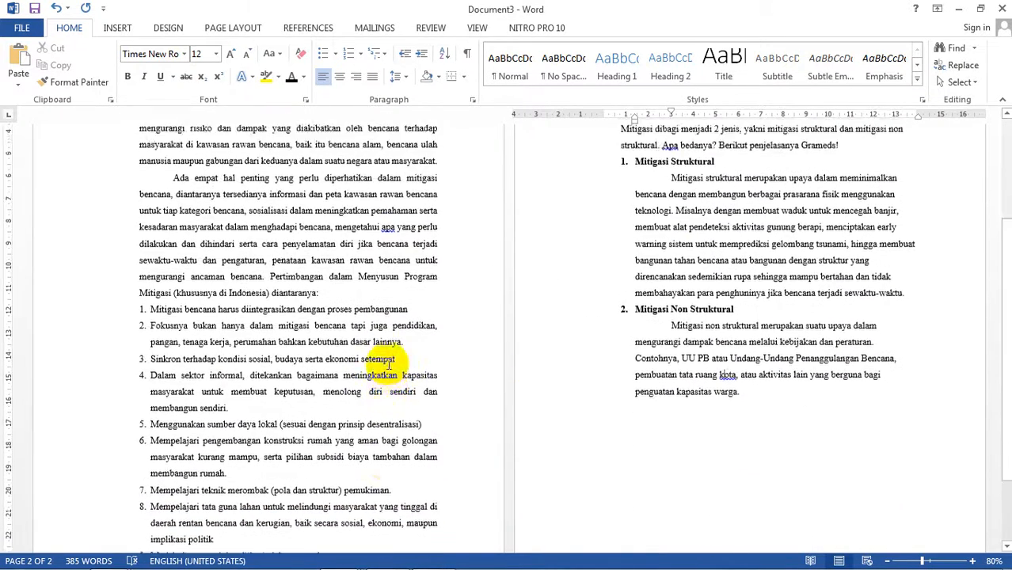
{"action": "scroll", "coordinate": [389, 364], "scroll_direction": "down", "scroll_amount": 3}
{"action": "scroll", "coordinate": [389, 364], "scroll_direction": "up", "scroll_amount": 2}
{"action": "scroll", "coordinate": [389, 365], "scroll_direction": "up", "scroll_amount": 4}
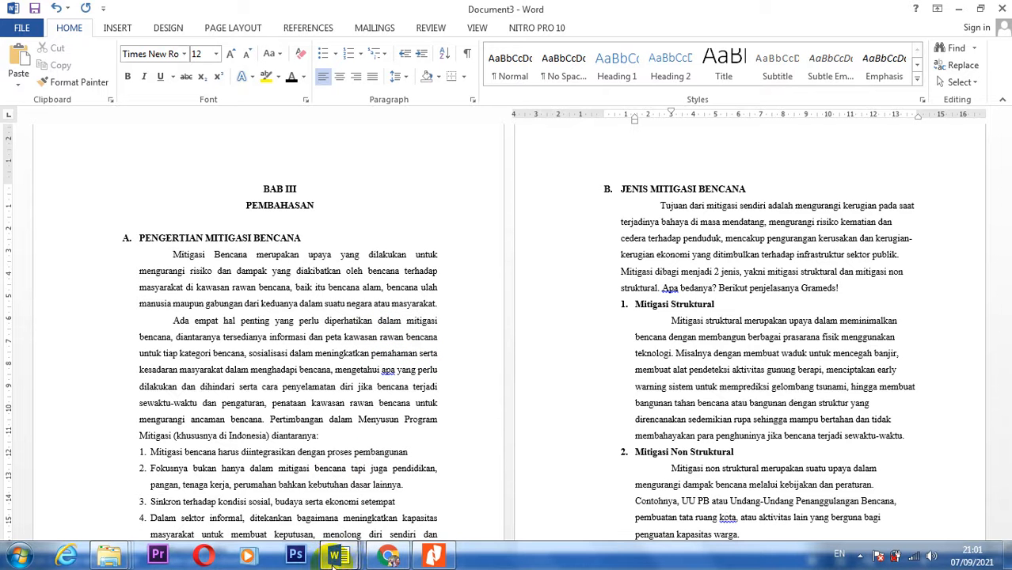
Check the Merapikan dokumen and Menyimpan dokumen items in the BAHAN PRAKTIK MS WORD document, and return to Document3
{"action": "mouse_move", "coordinate": [337, 555]}
{"action": "left_click", "coordinate": [297, 503]}
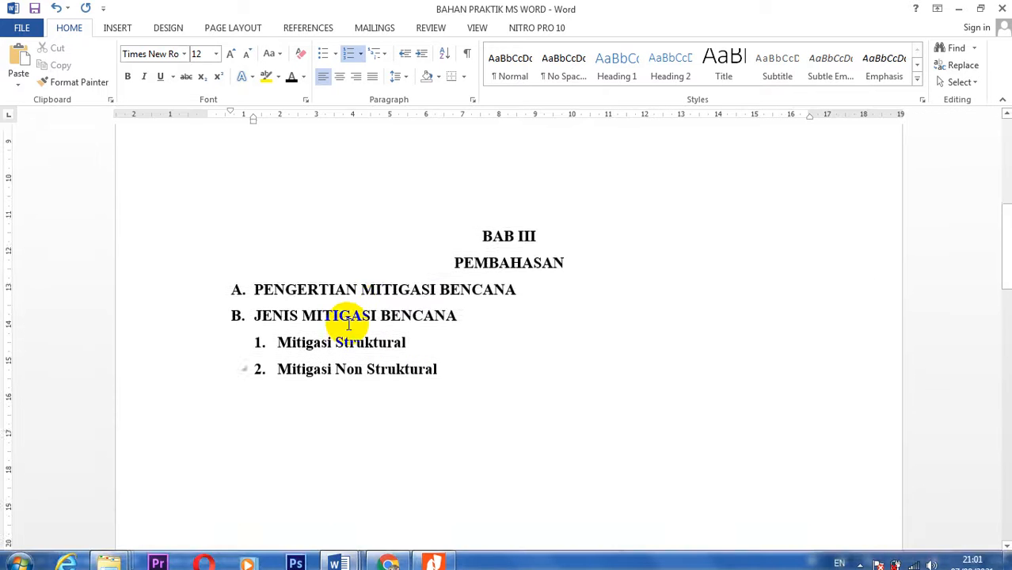
{"action": "scroll", "coordinate": [365, 311], "scroll_direction": "up", "scroll_amount": 6}
{"action": "scroll", "coordinate": [372, 312], "scroll_direction": "down", "scroll_amount": 3}
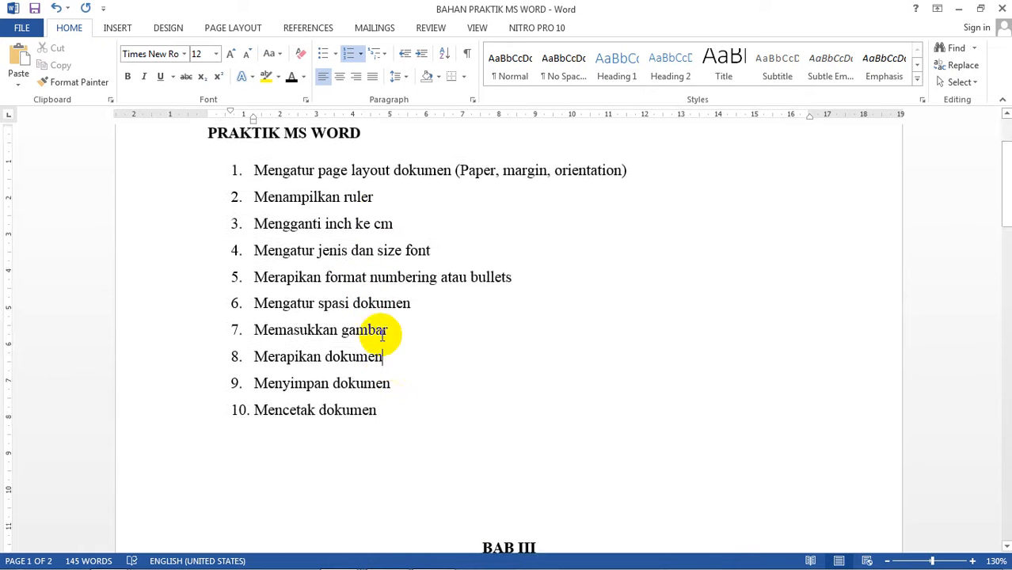
{"action": "left_click_drag", "start_coordinate": [393, 357], "coordinate": [262, 358]}
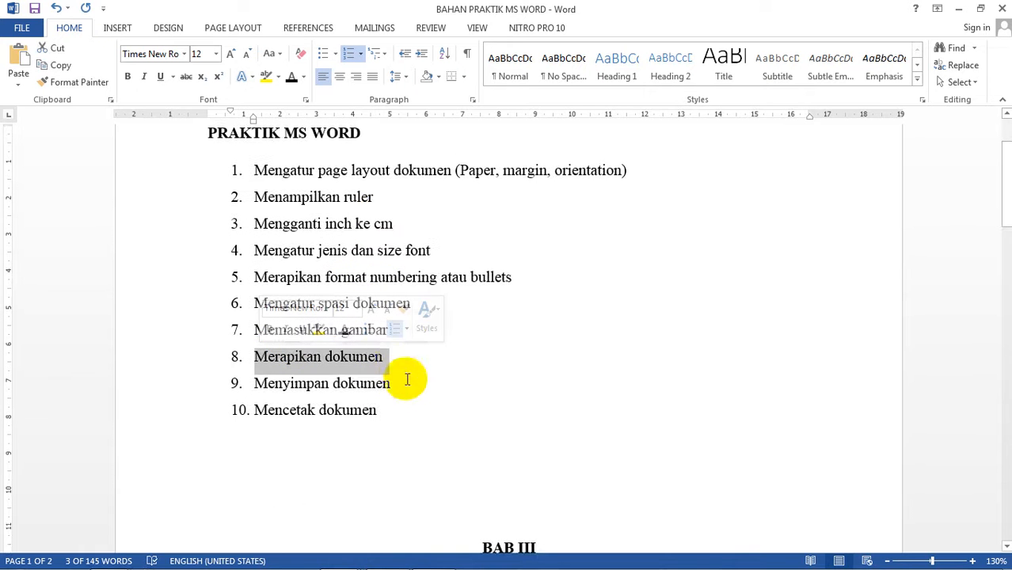
{"action": "left_click_drag", "start_coordinate": [400, 383], "coordinate": [255, 385]}
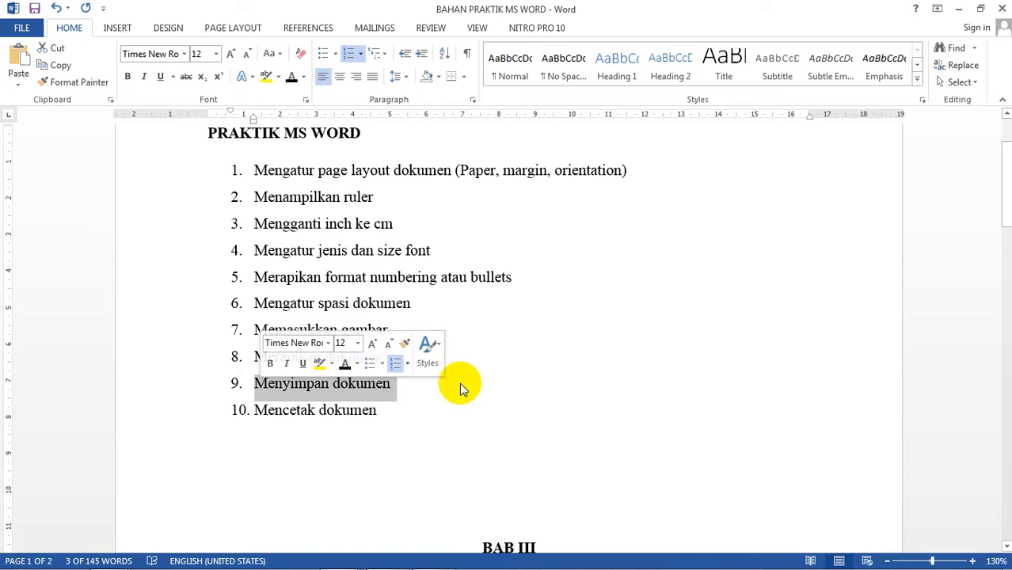
{"action": "mouse_move", "coordinate": [545, 564]}
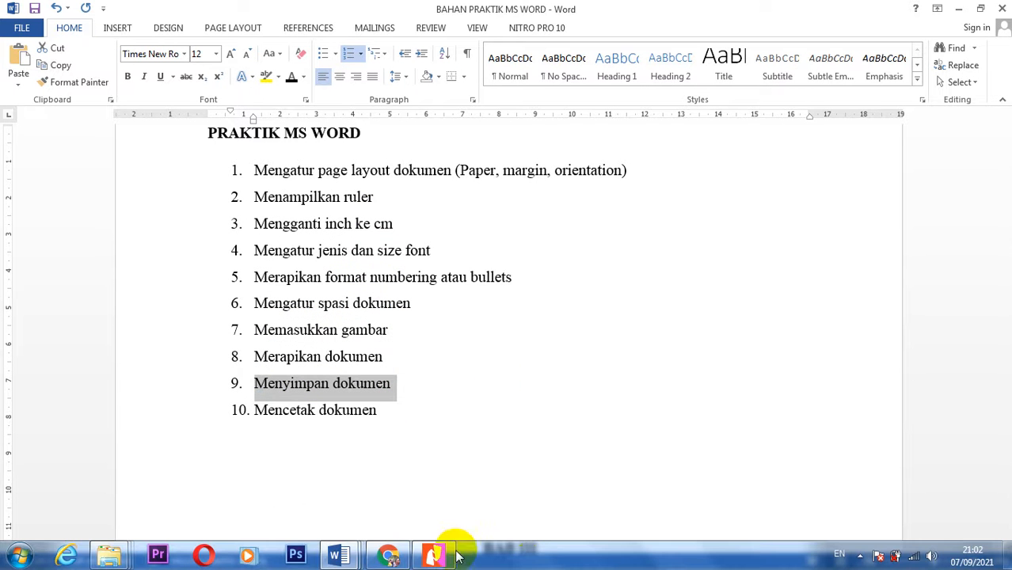
{"action": "mouse_move", "coordinate": [339, 555]}
{"action": "left_click", "coordinate": [588, 462]}
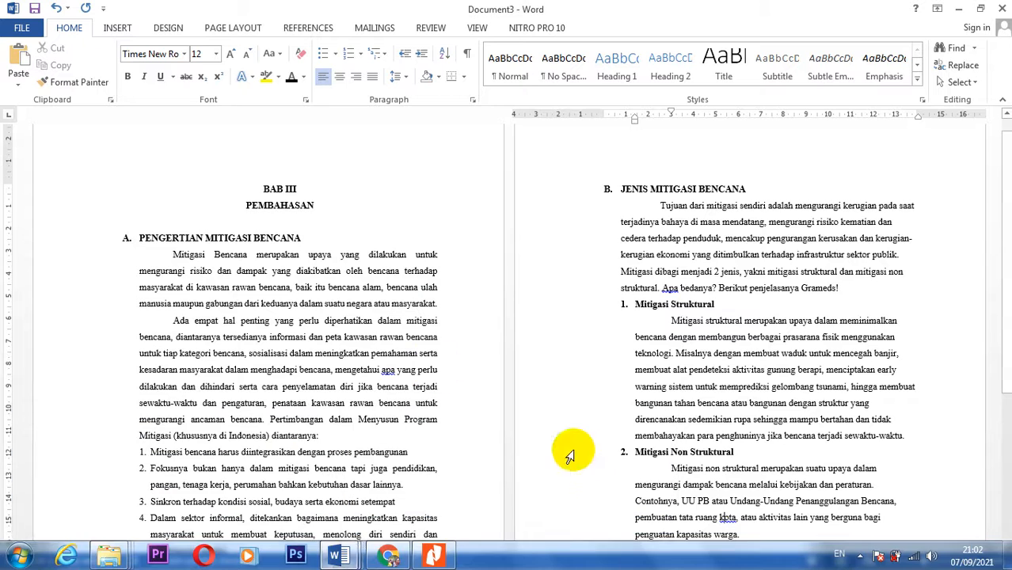
Start saving the chapter to the computer and choose New Volume (D:) as the location
{"action": "scroll", "coordinate": [394, 327], "scroll_direction": "up", "scroll_amount": 2}
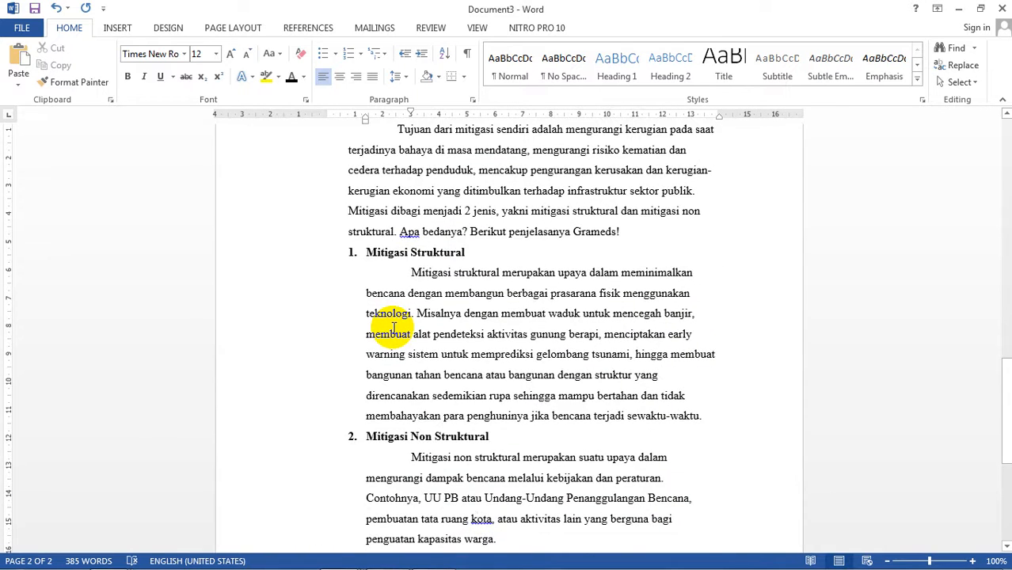
{"action": "scroll", "coordinate": [394, 328], "scroll_direction": "up", "scroll_amount": 1}
{"action": "scroll", "coordinate": [394, 326], "scroll_direction": "up", "scroll_amount": 11}
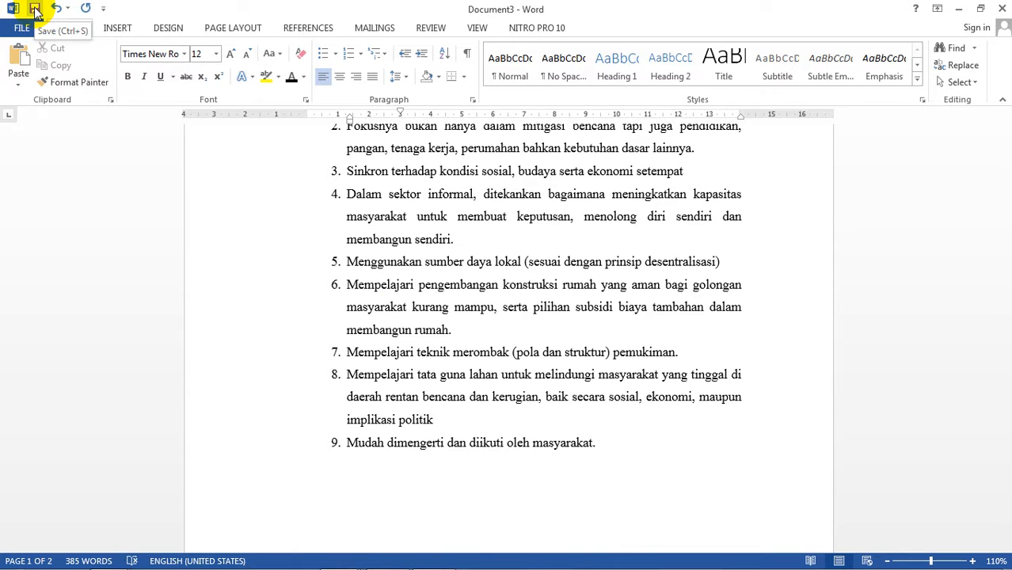
{"action": "left_click", "coordinate": [35, 9]}
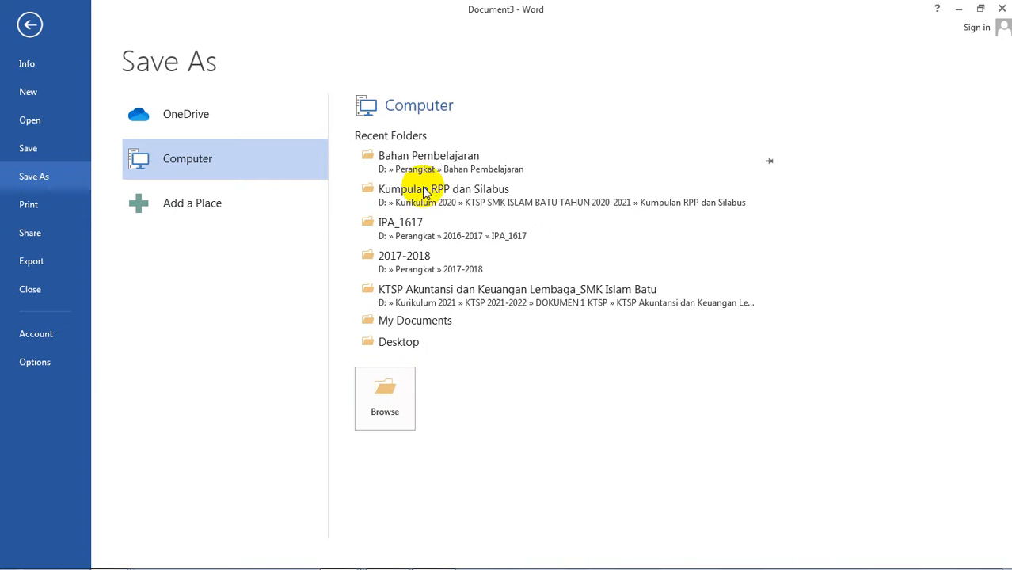
{"action": "left_click", "coordinate": [384, 396]}
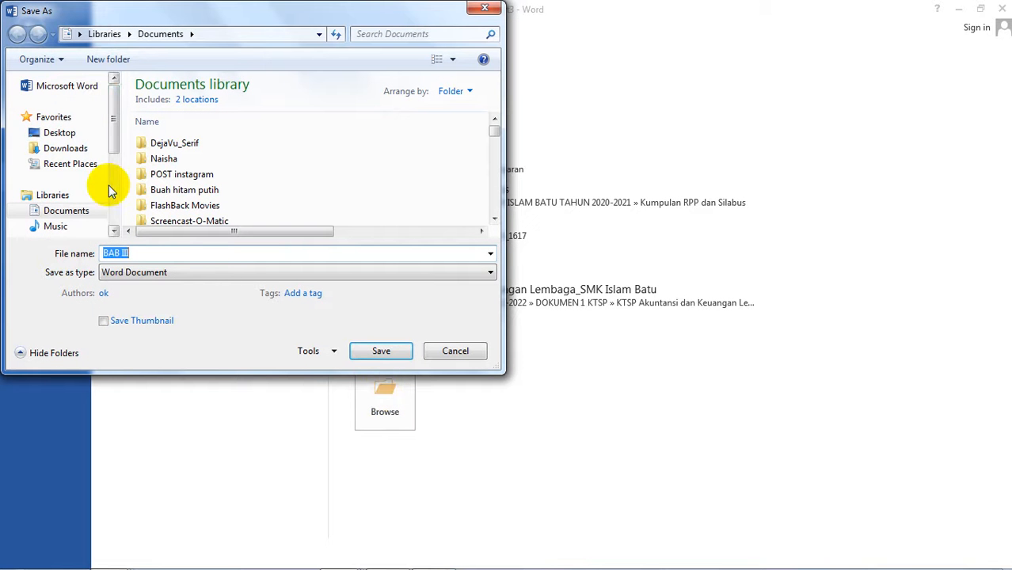
{"action": "left_click_drag", "start_coordinate": [114, 129], "coordinate": [115, 191]}
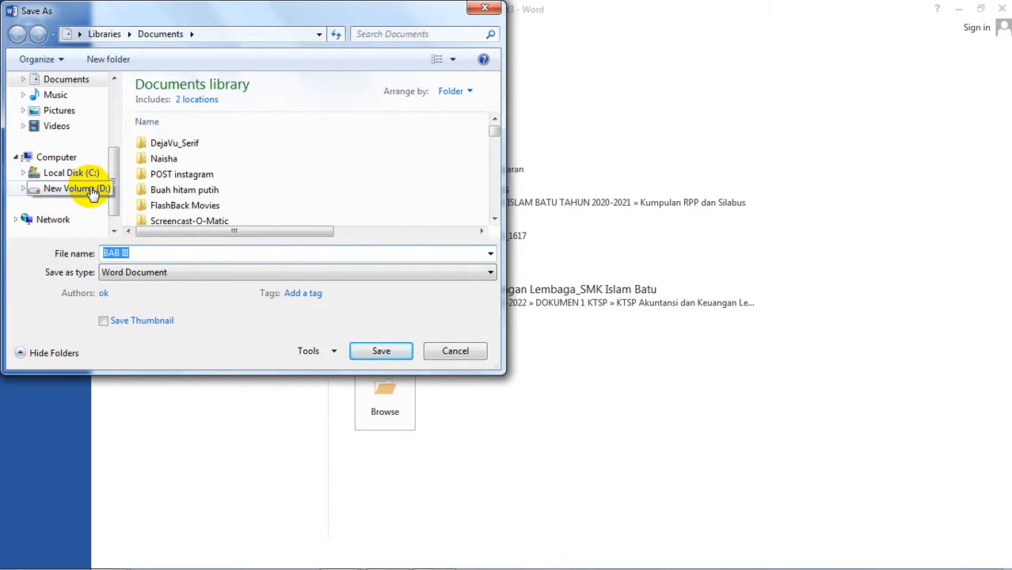
{"action": "scroll", "coordinate": [117, 171], "scroll_direction": "up", "scroll_amount": 1}
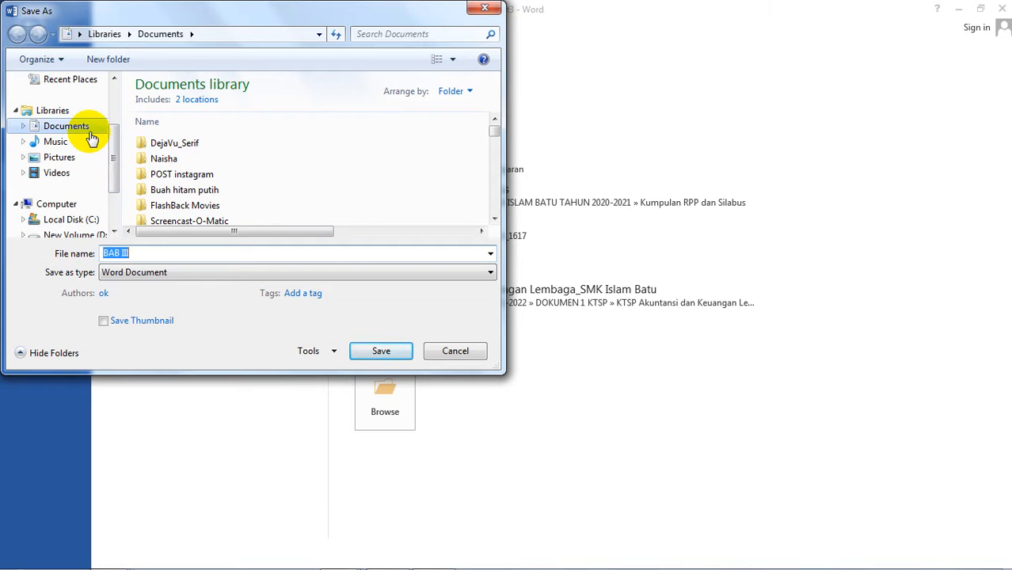
{"action": "scroll", "coordinate": [118, 152], "scroll_direction": "down", "scroll_amount": 1}
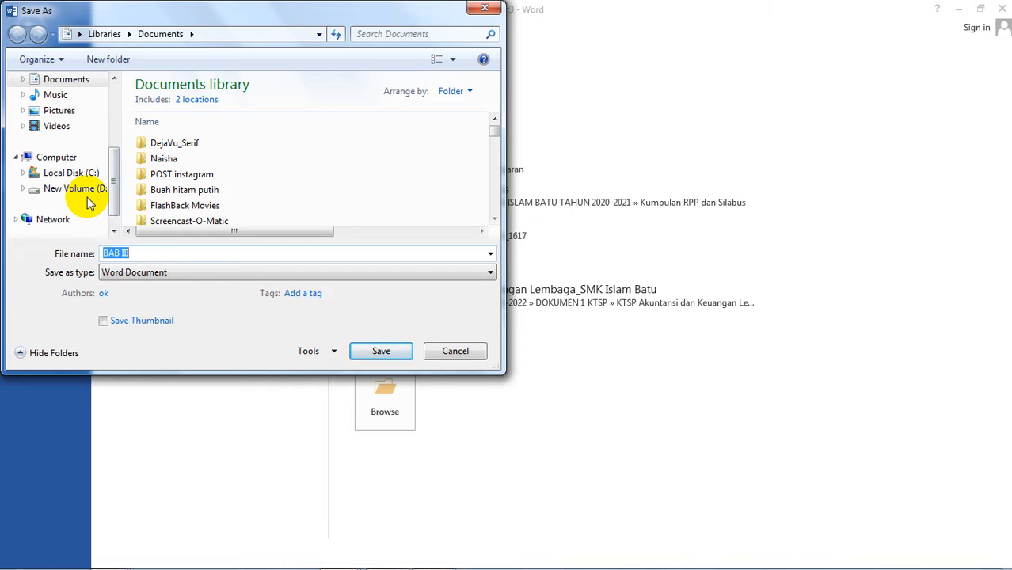
{"action": "left_click", "coordinate": [88, 194]}
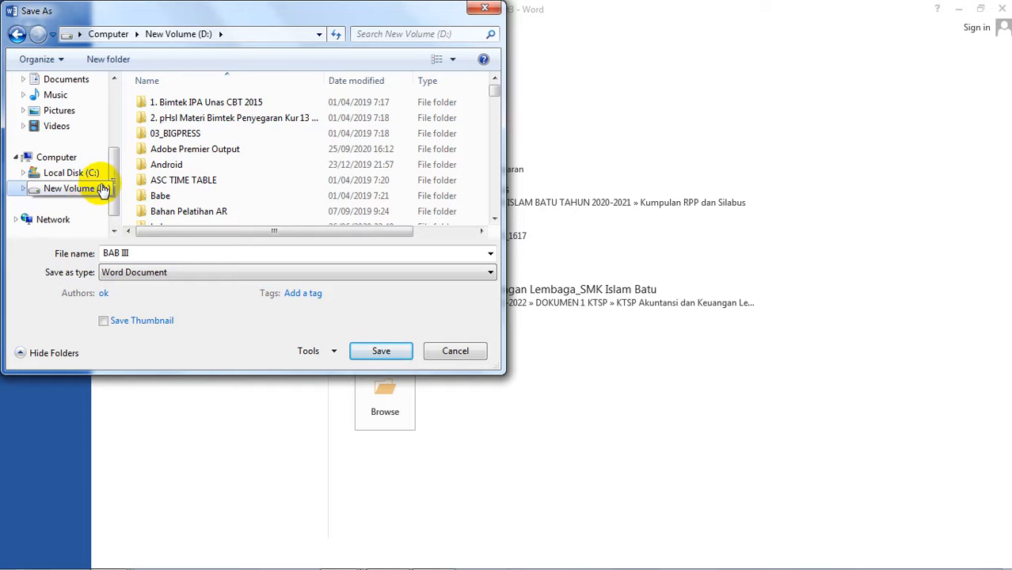
Create a new folder on drive D: named with the owner's title and short name, and open it
{"action": "left_click", "coordinate": [125, 61]}
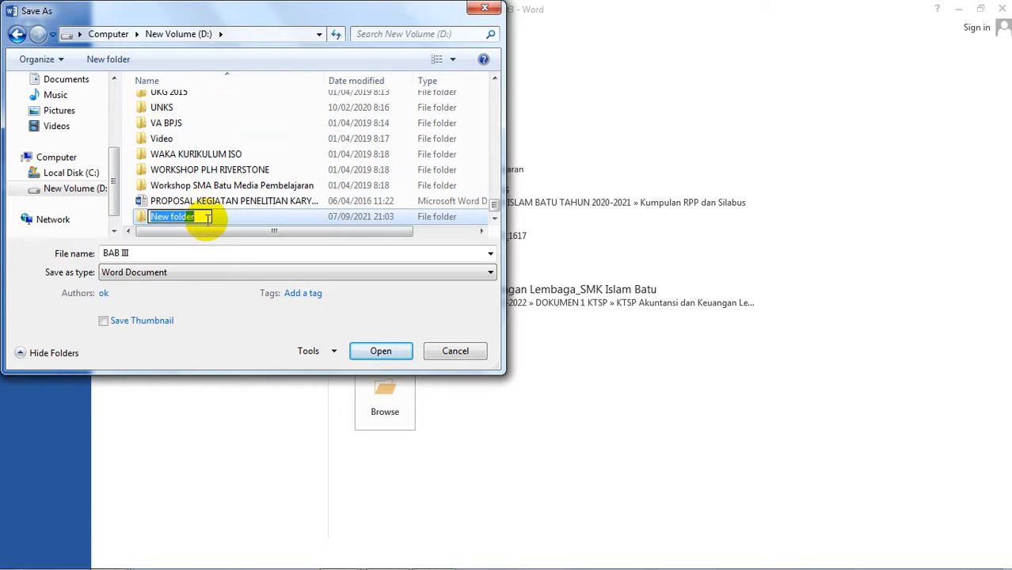
{"action": "type", "text": "pAK"}
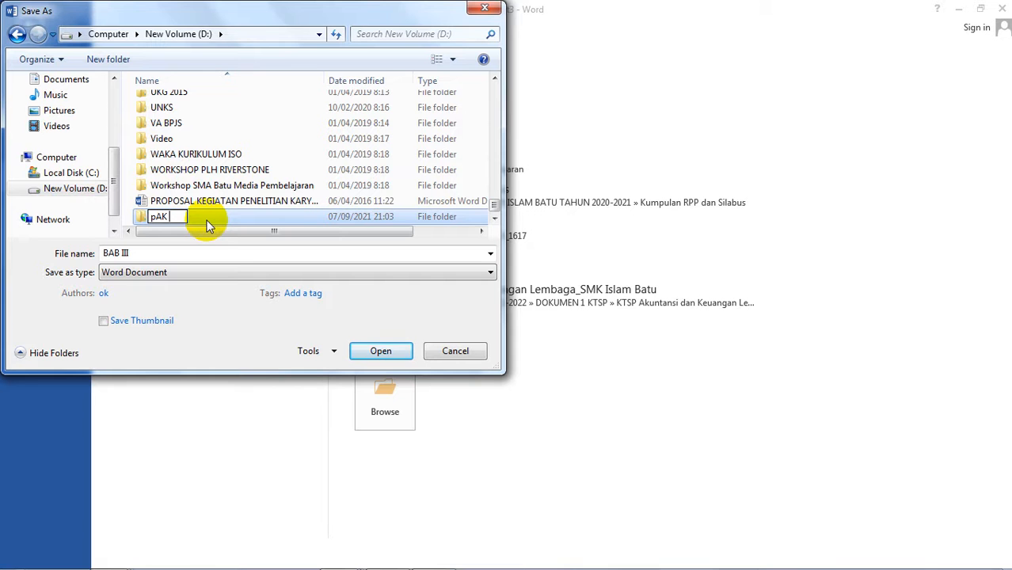
{"action": "type", "text": "CHA"}
{"action": "left_click", "coordinate": [379, 351]}
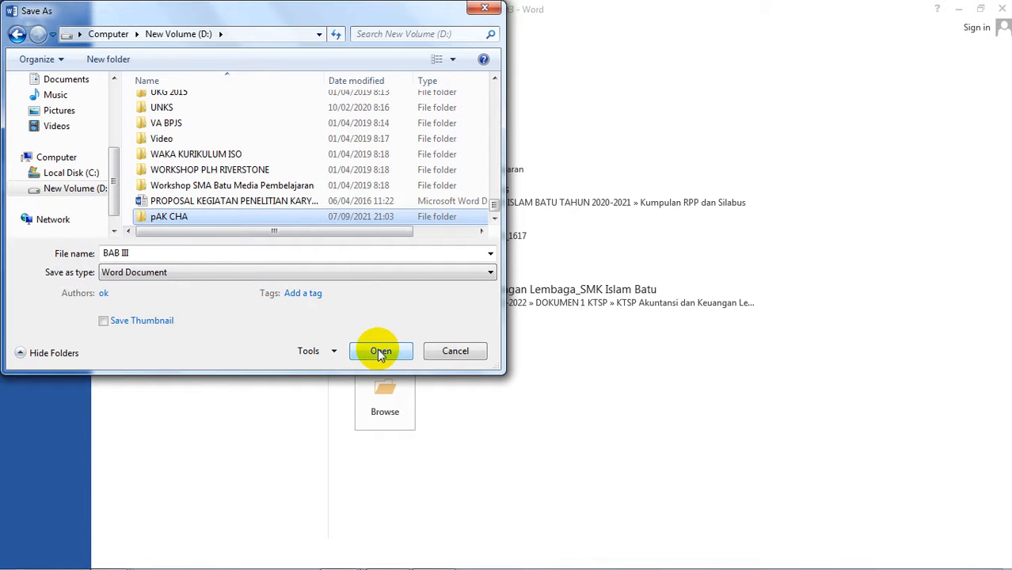
Open the new folder on drive D: and name the file "Makalah_" followed by the owner's title and short name
{"action": "left_click", "coordinate": [380, 351]}
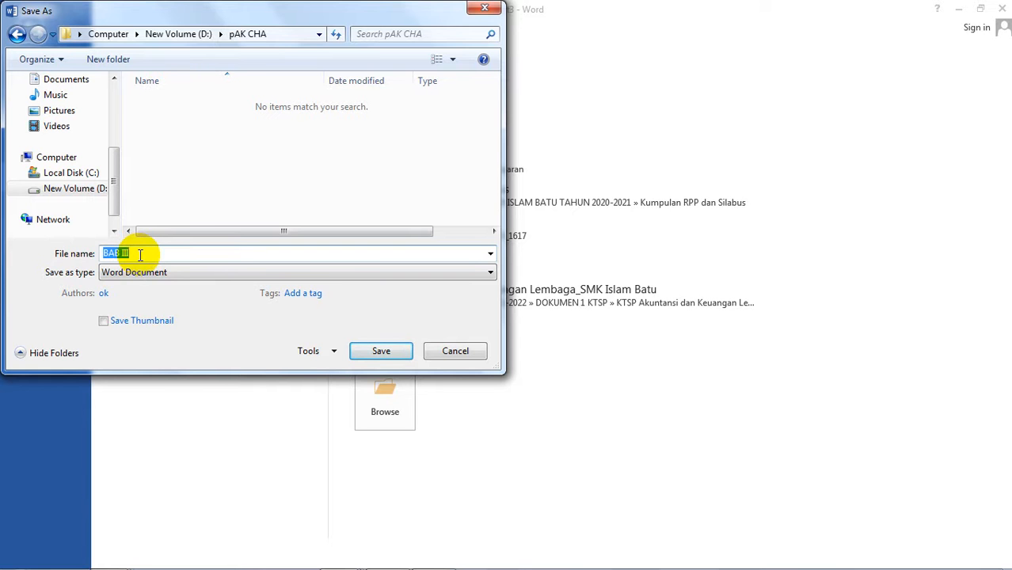
{"action": "type", "text": "mAKA"}
{"action": "key", "text": "BackSpace"}
{"action": "key", "text": "BackSpace"}
{"action": "key", "text": "BackSpace"}
{"action": "type", "text": "Makalah_Pak Cha"}
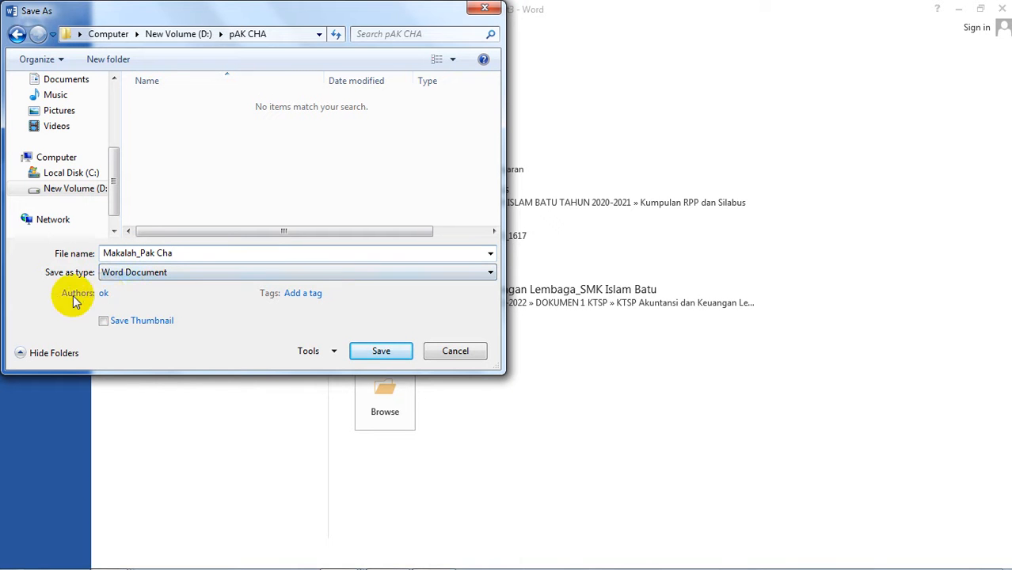
Replace the document's author with the owner's full name from the suggestions and save it as a Word Document
{"action": "left_click", "coordinate": [104, 293]}
{"action": "double_click", "coordinate": [104, 293]}
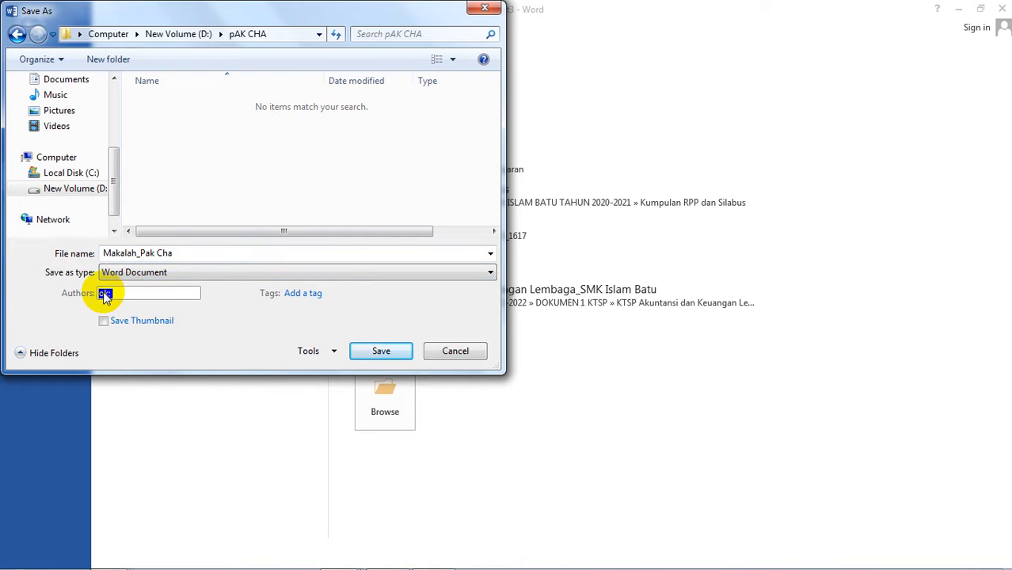
{"action": "type", "text": "Mo"}
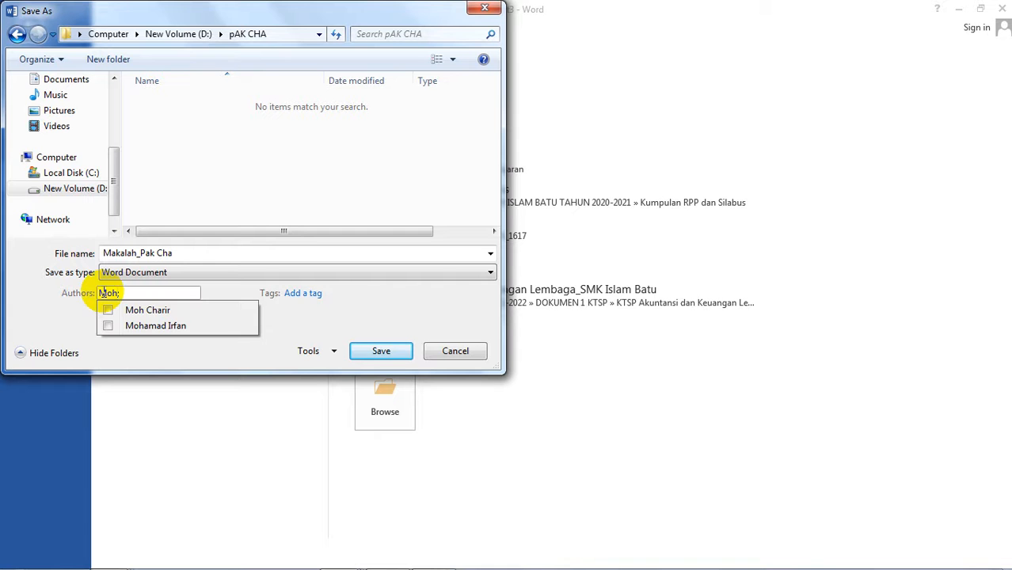
{"action": "type", "text": "h"}
{"action": "left_click", "coordinate": [139, 310]}
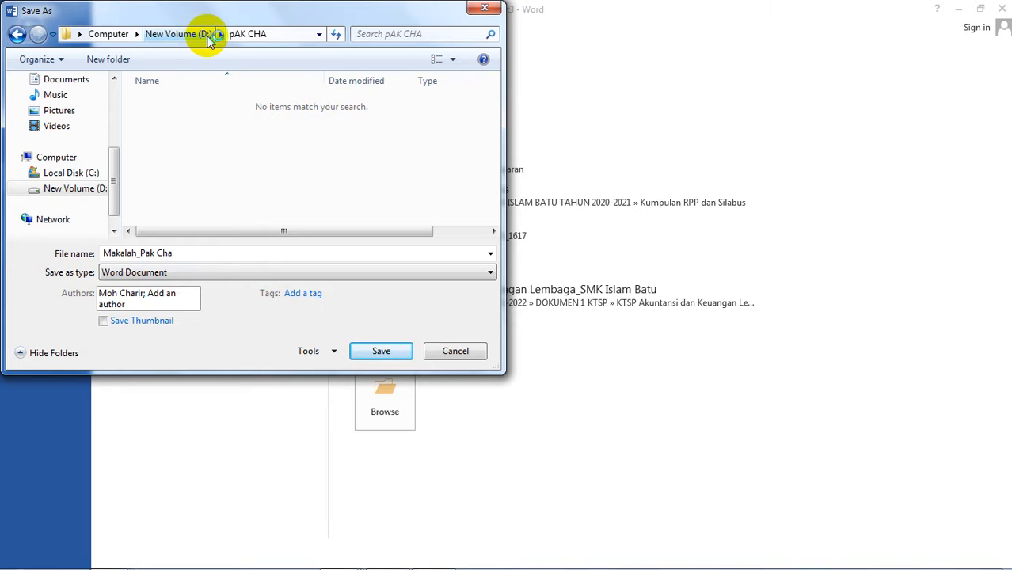
{"action": "left_click", "coordinate": [388, 349]}
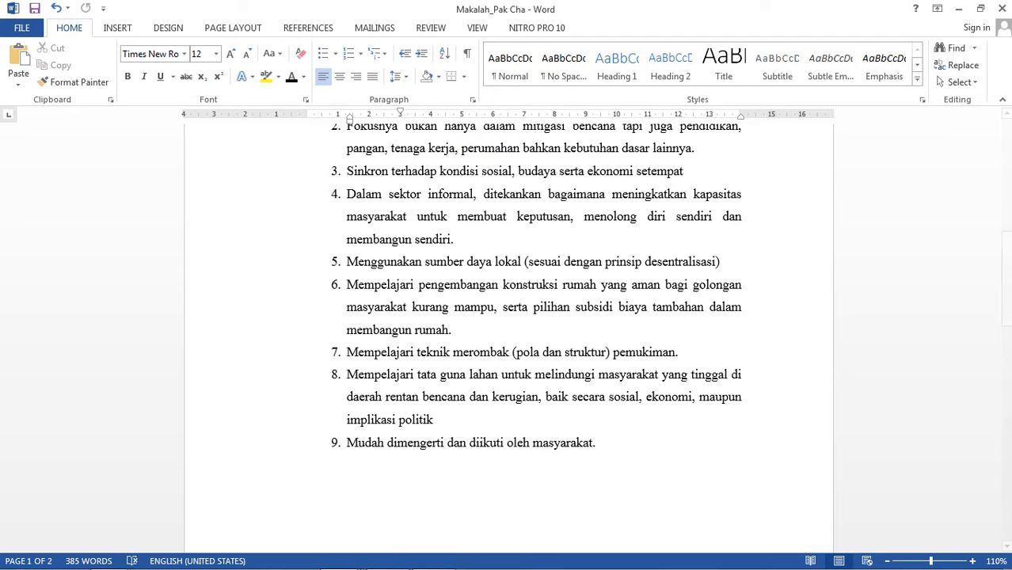
Close the saved chapter, switch to a new Windows Explorer window, and open the chapter's folder on New Volume (D:)
{"action": "left_click", "coordinate": [995, 10]}
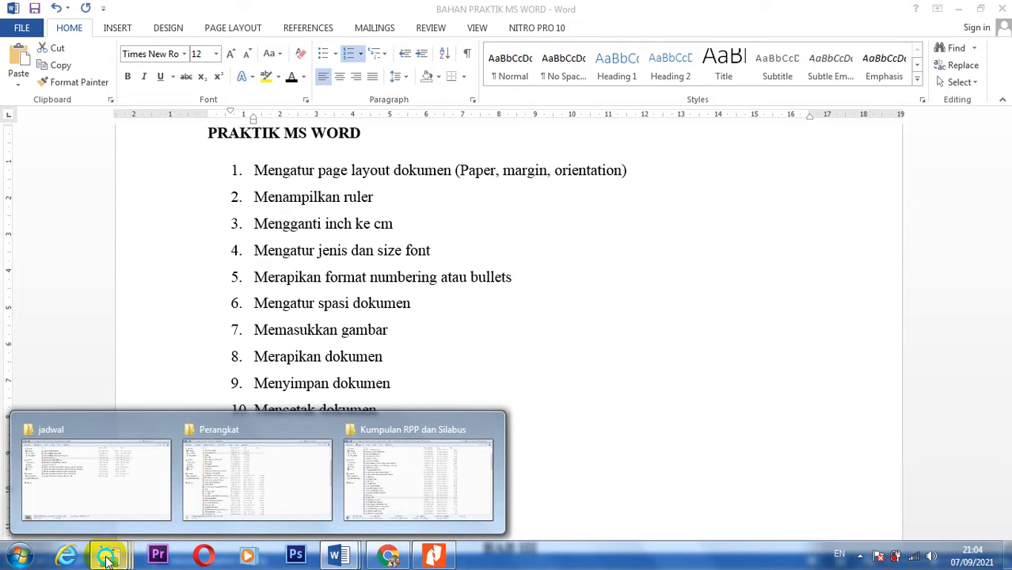
{"action": "right_click", "coordinate": [109, 559]}
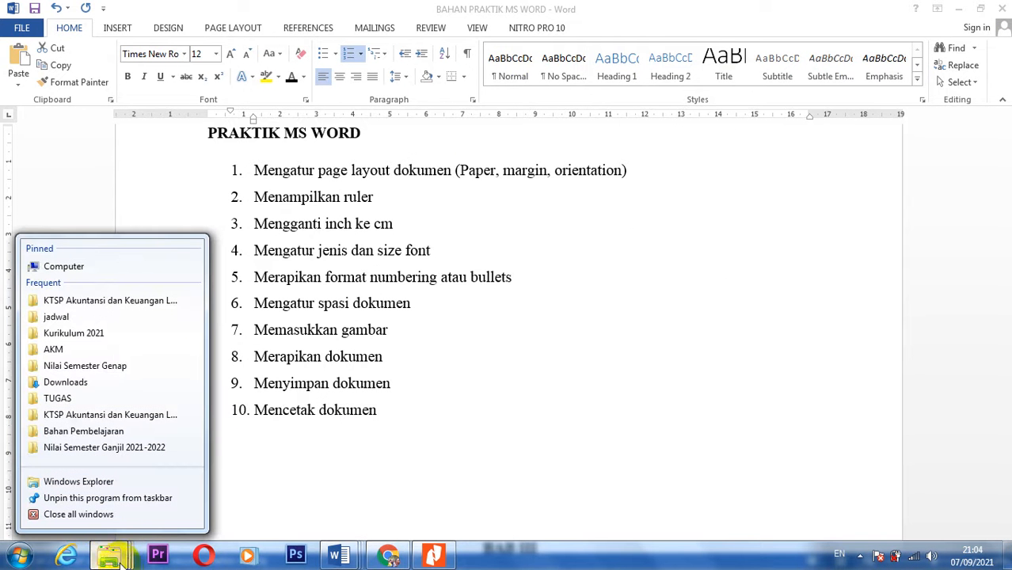
{"action": "left_click", "coordinate": [101, 482]}
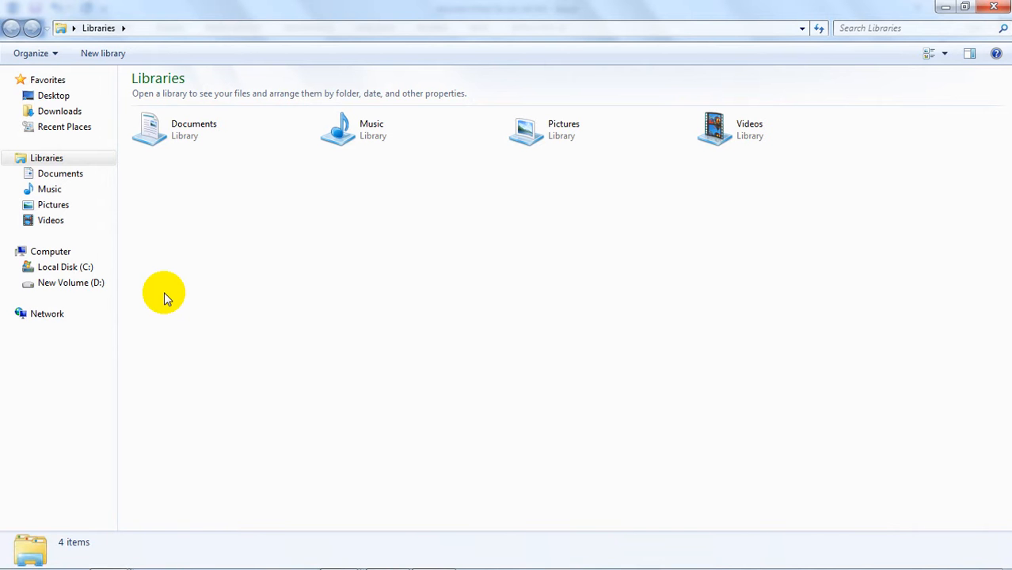
{"action": "left_click", "coordinate": [97, 290]}
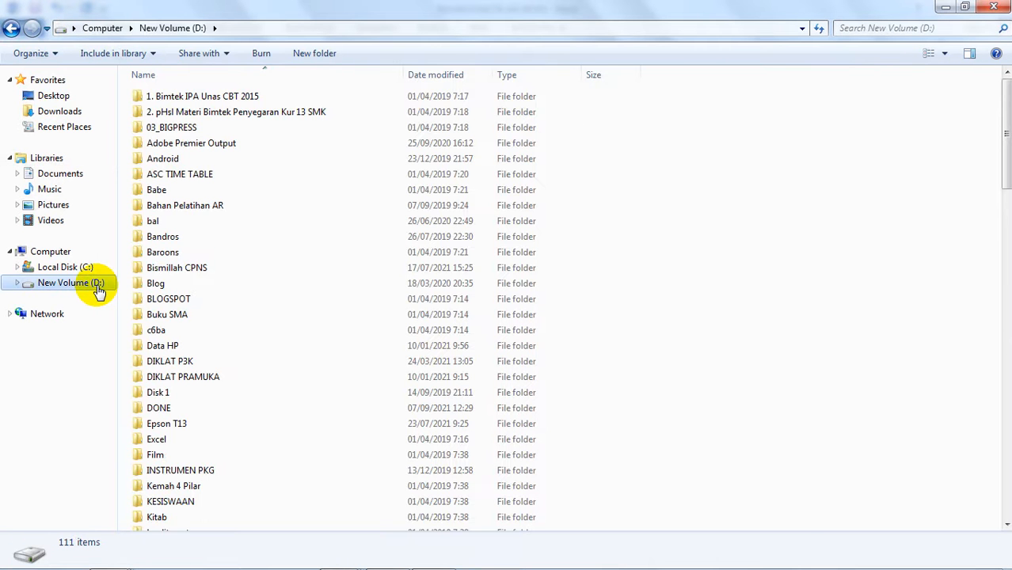
{"action": "left_click", "coordinate": [279, 345]}
{"action": "scroll", "coordinate": [279, 346], "scroll_direction": "down", "scroll_amount": 5}
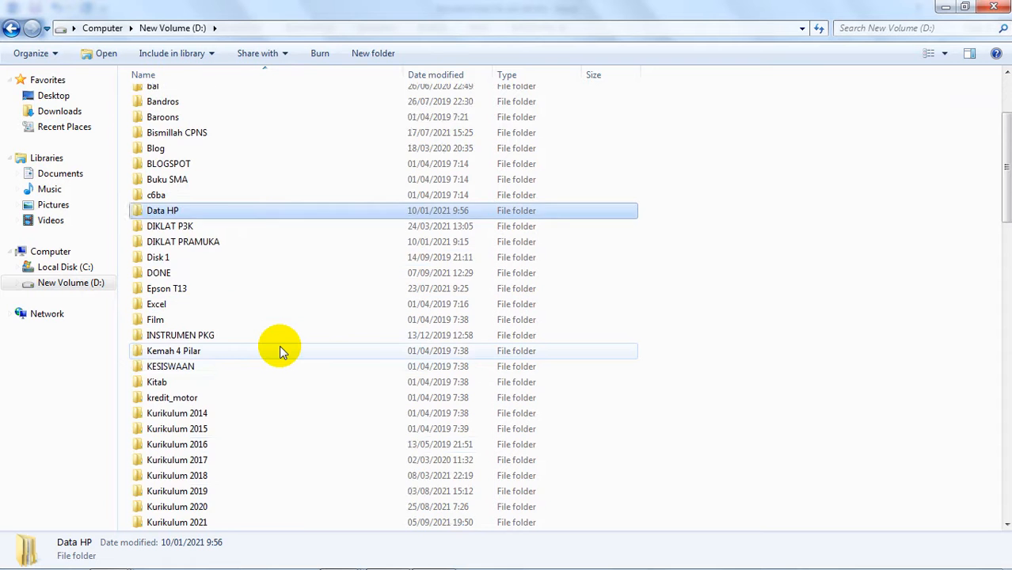
{"action": "key", "text": "p"}
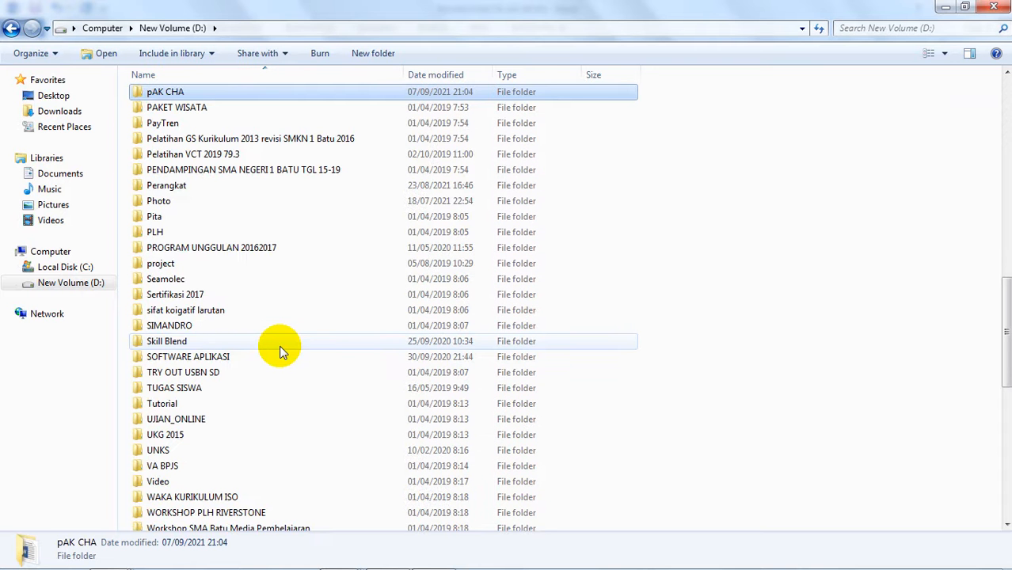
{"action": "double_click", "coordinate": [169, 95]}
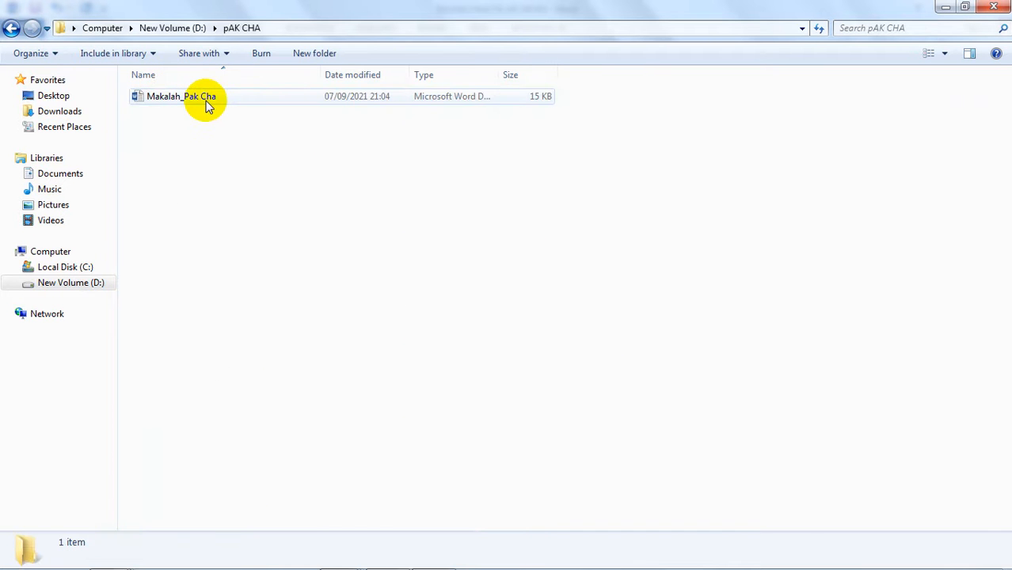
Reopen the saved Makalah document in Word and check the contents of both pages
{"action": "double_click", "coordinate": [205, 98]}
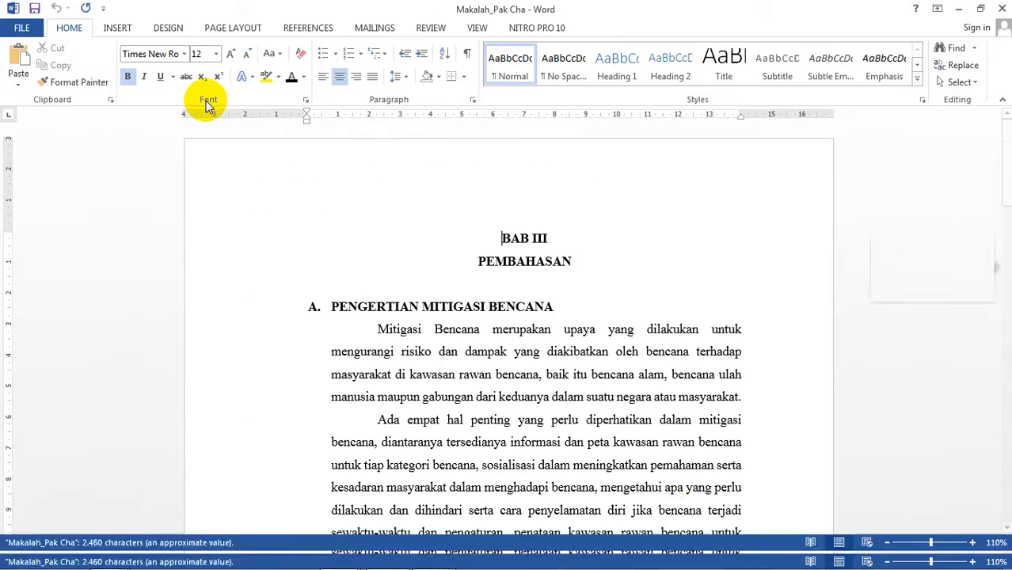
{"action": "scroll", "coordinate": [658, 277], "scroll_direction": "down", "scroll_amount": 4}
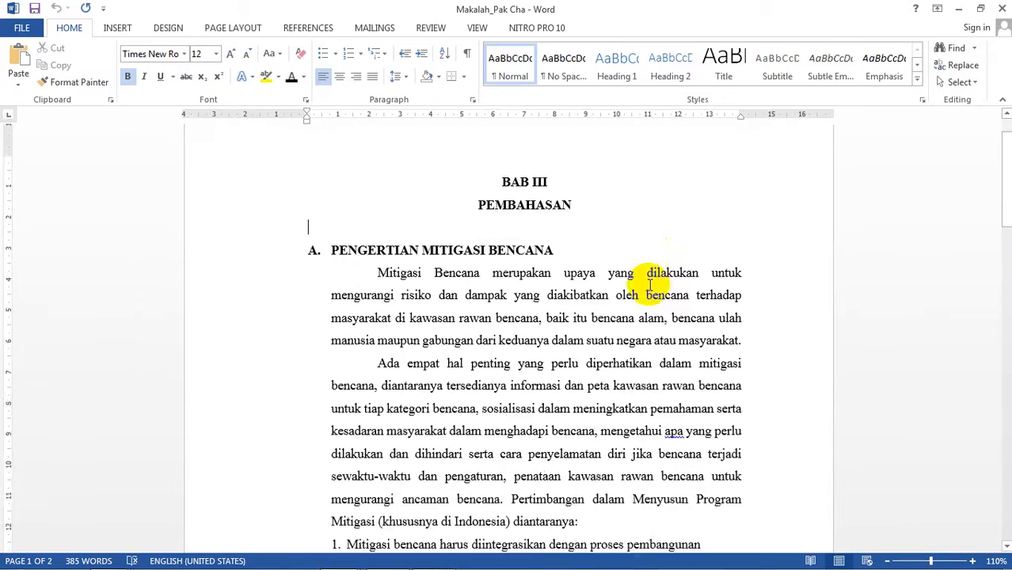
{"action": "scroll", "coordinate": [648, 287], "scroll_direction": "down", "scroll_amount": 9}
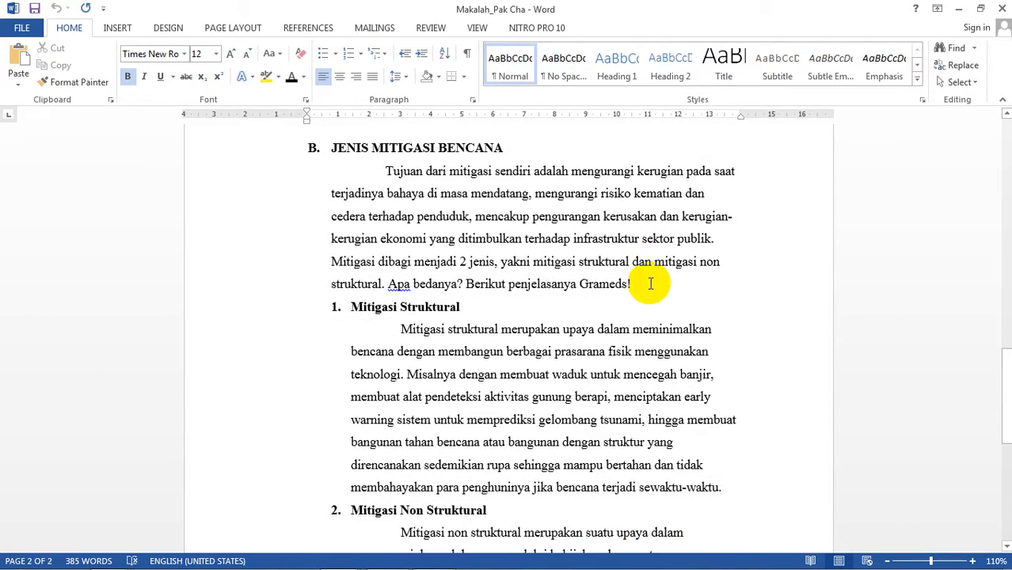
{"action": "scroll", "coordinate": [650, 283], "scroll_direction": "up", "scroll_amount": 9}
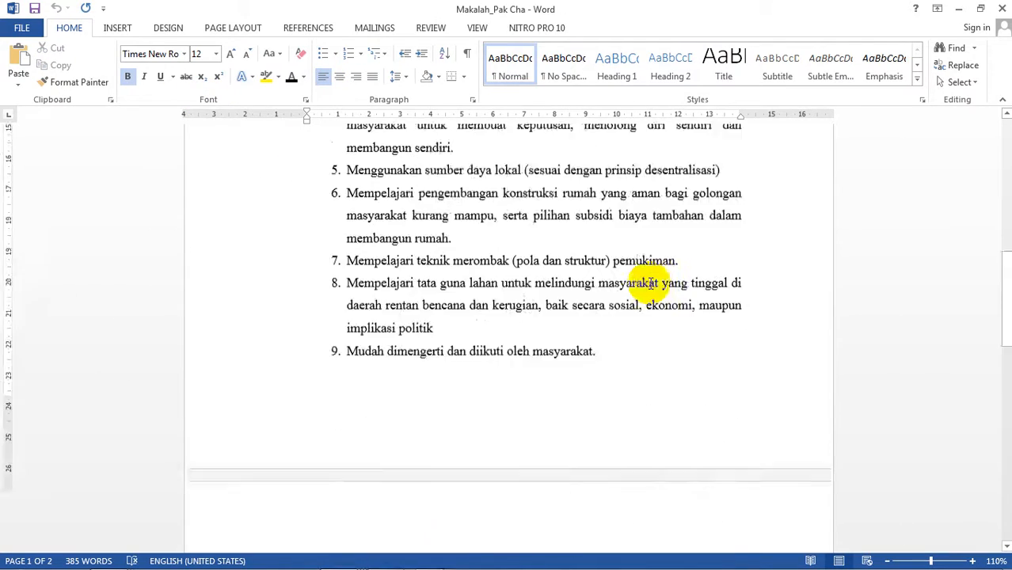
{"action": "scroll", "coordinate": [651, 283], "scroll_direction": "up", "scroll_amount": 6}
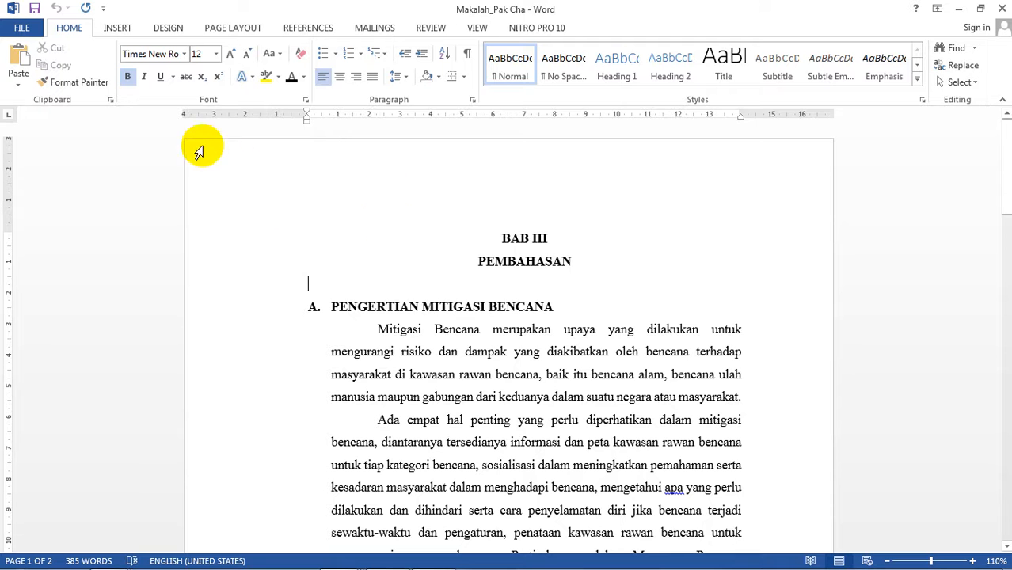
Go to the print settings, look through the available printers, and select EPSON L110 Series
{"action": "left_click", "coordinate": [31, 30]}
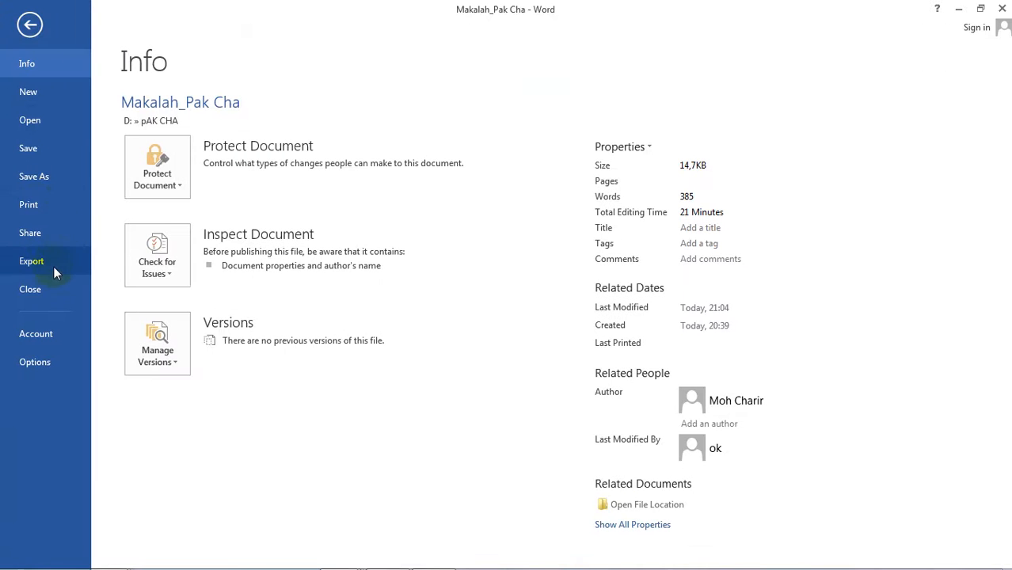
{"action": "left_click", "coordinate": [28, 205]}
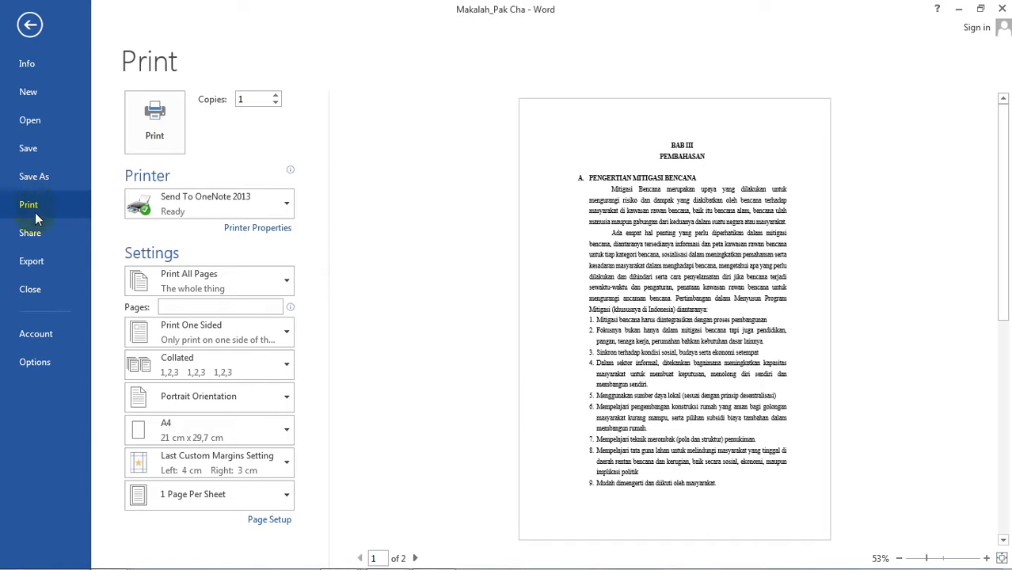
{"action": "left_click", "coordinate": [282, 205]}
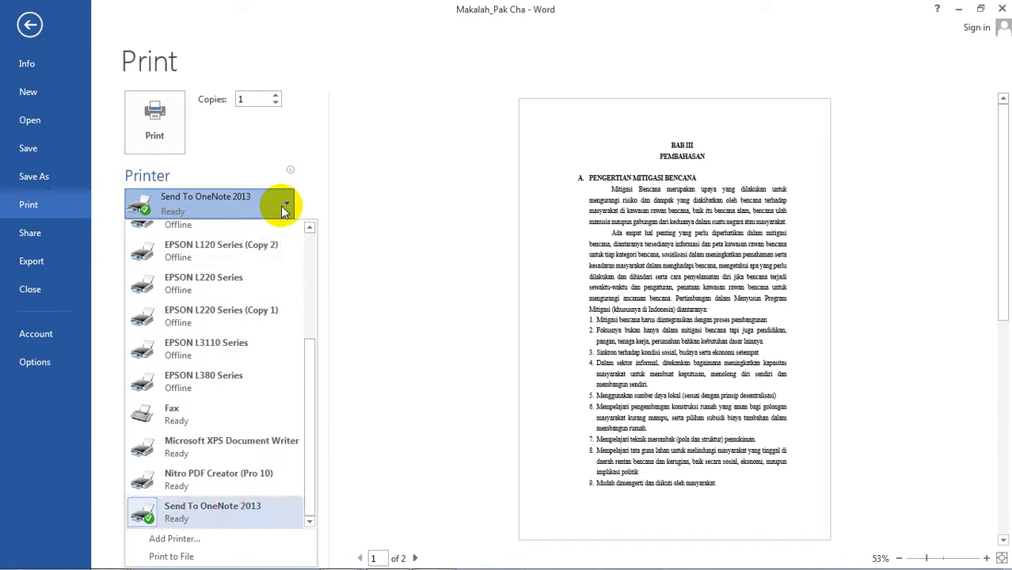
{"action": "left_click_drag", "start_coordinate": [310, 353], "coordinate": [307, 231]}
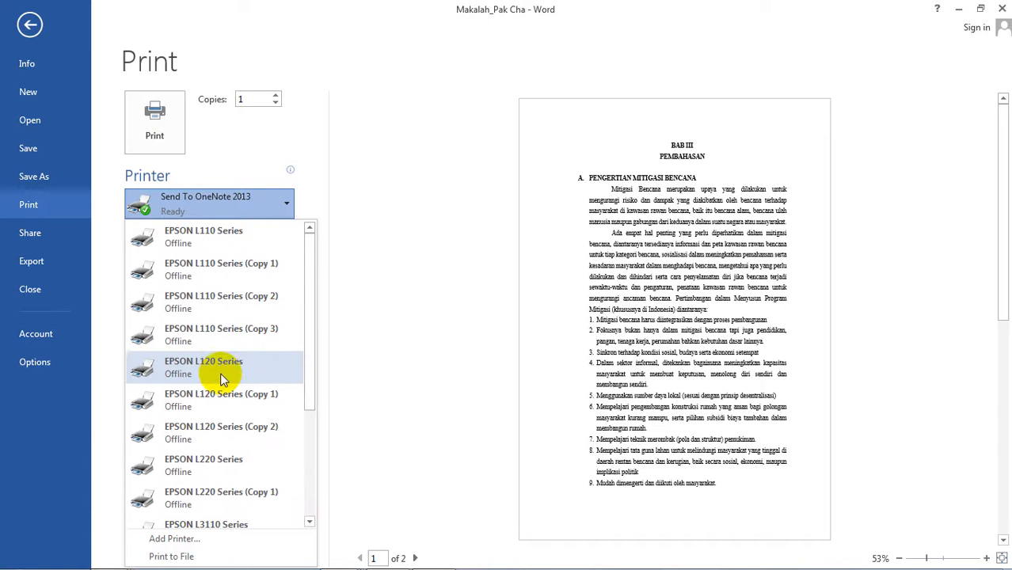
{"action": "scroll", "coordinate": [269, 297], "scroll_direction": "down", "scroll_amount": 1}
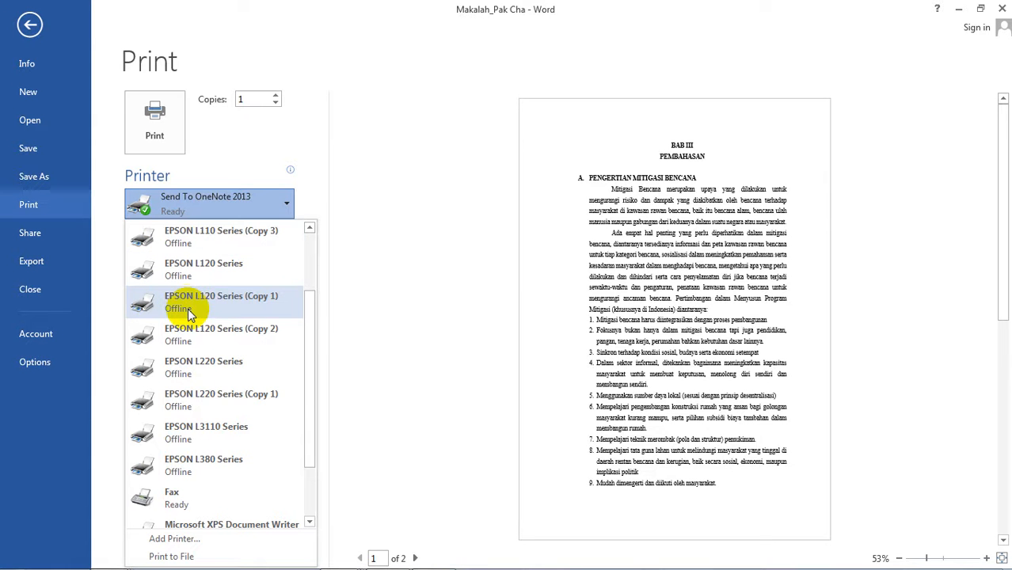
{"action": "mouse_move", "coordinate": [190, 313]}
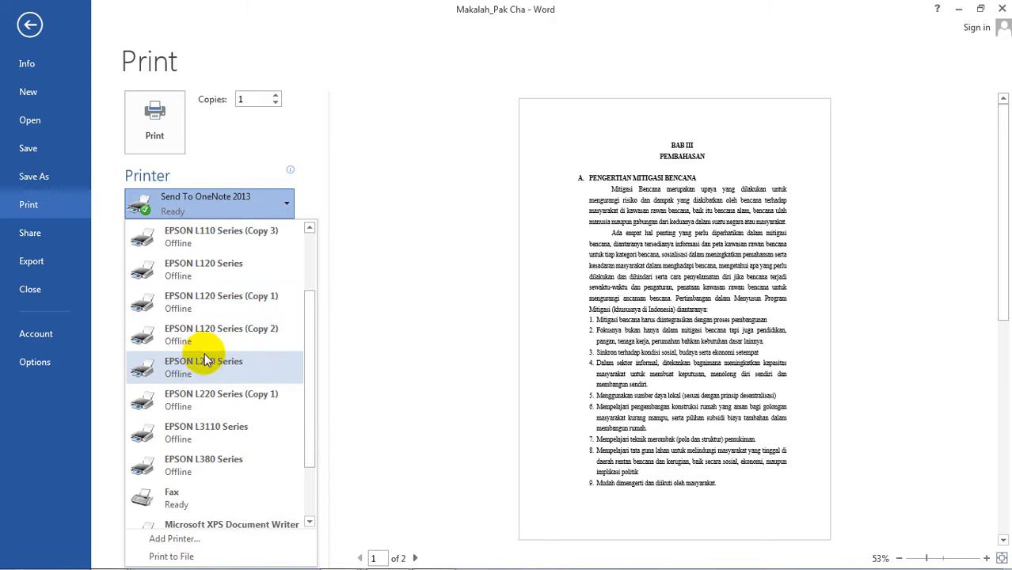
{"action": "scroll", "coordinate": [204, 352], "scroll_direction": "down", "scroll_amount": 1}
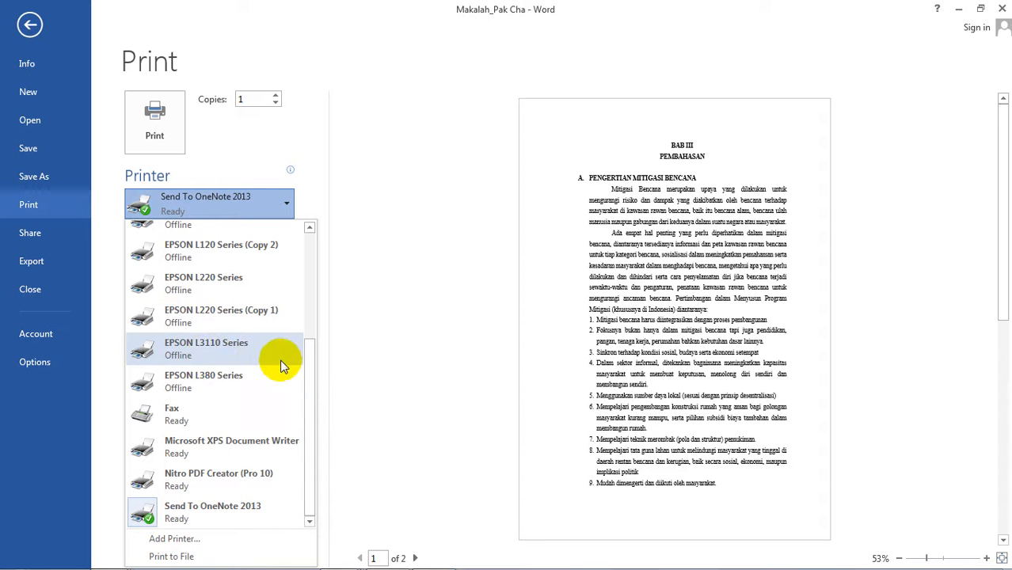
{"action": "mouse_move", "coordinate": [235, 342]}
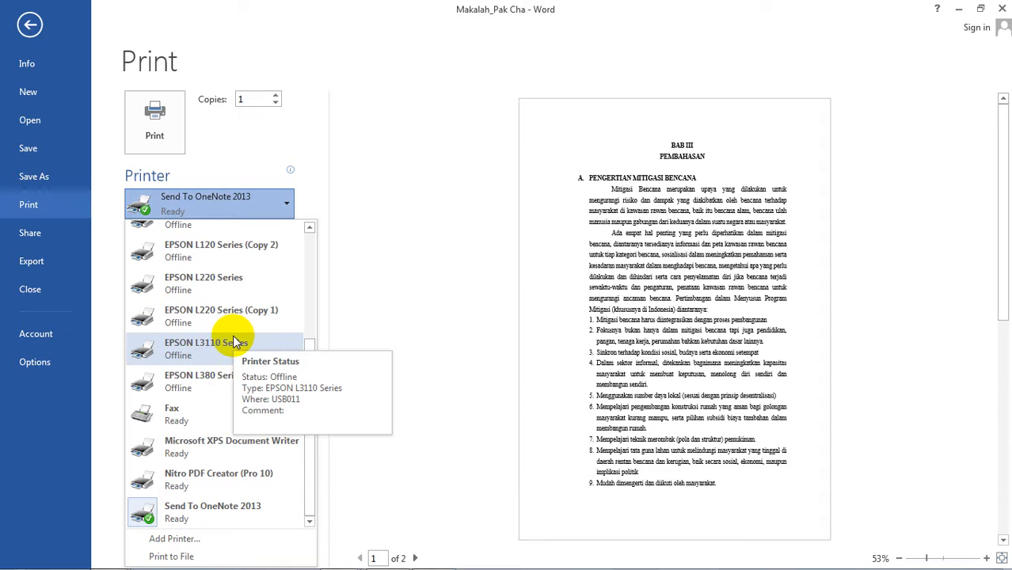
{"action": "scroll", "coordinate": [236, 342], "scroll_direction": "up", "scroll_amount": 3}
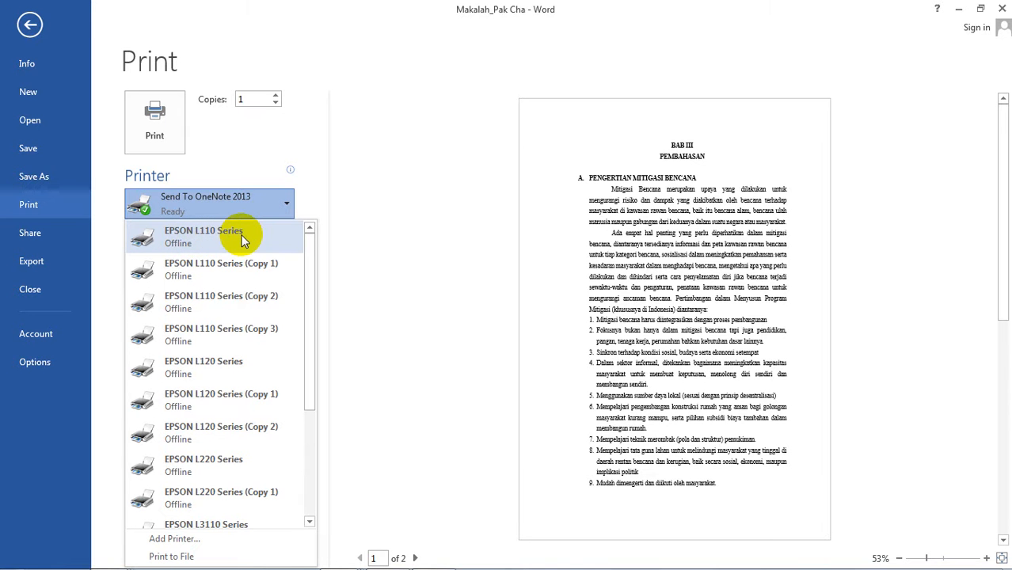
{"action": "left_click", "coordinate": [183, 246]}
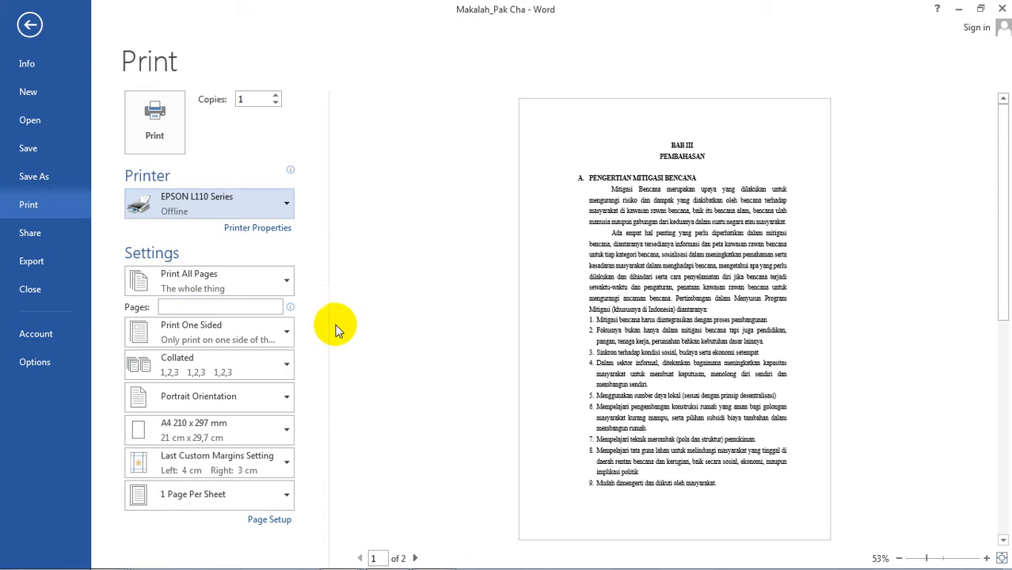
Check the page range and paper size options for printing, keeping Print All Pages and A4 210 x 297 mm
{"action": "left_click", "coordinate": [286, 283]}
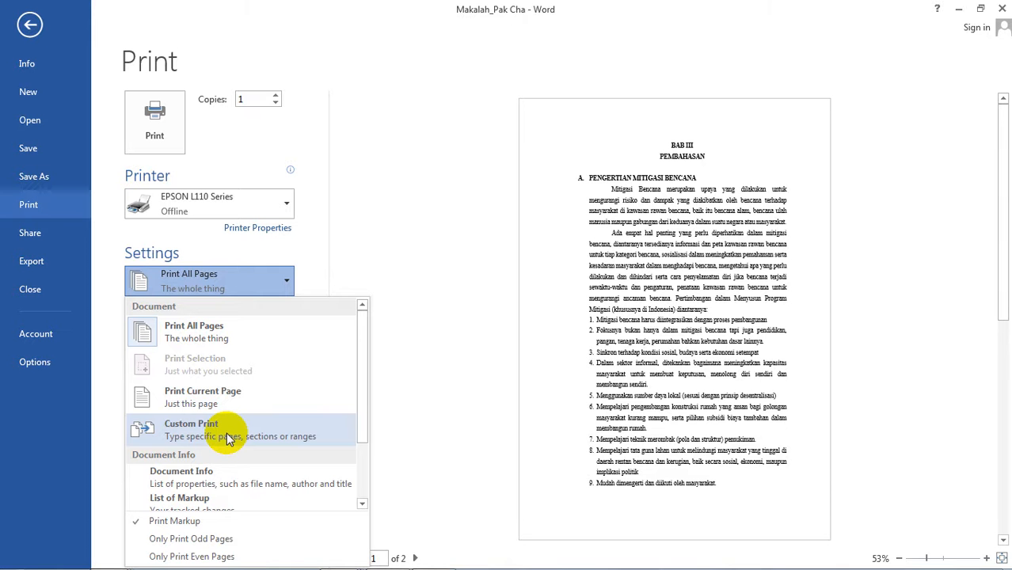
{"action": "left_click", "coordinate": [309, 265]}
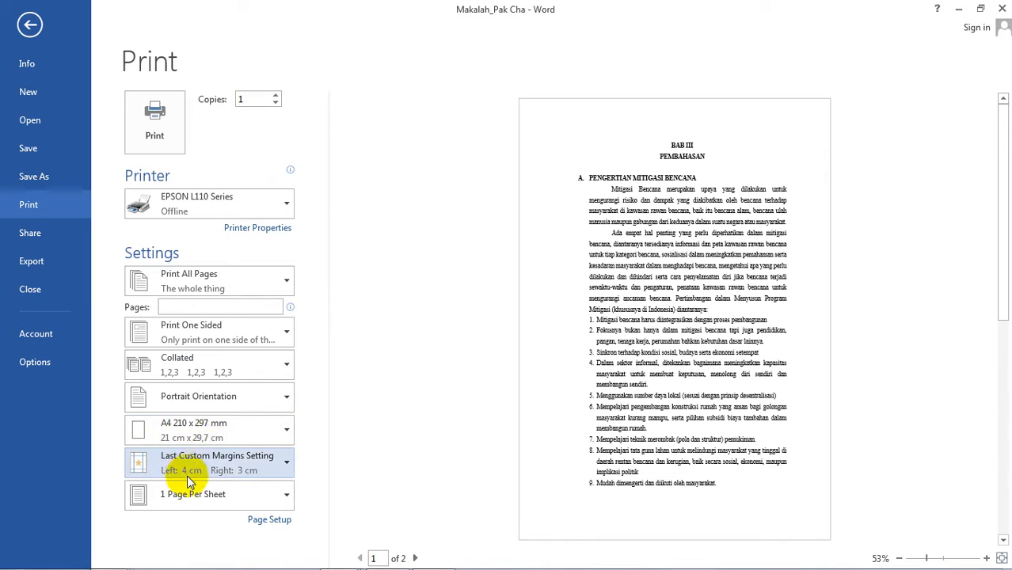
{"action": "left_click", "coordinate": [287, 432]}
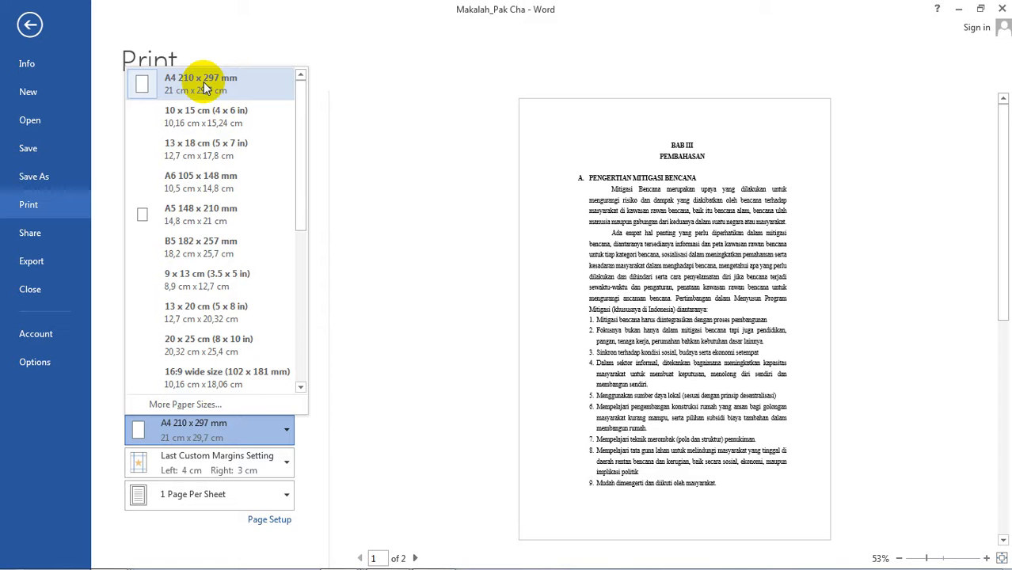
{"action": "left_click", "coordinate": [283, 430]}
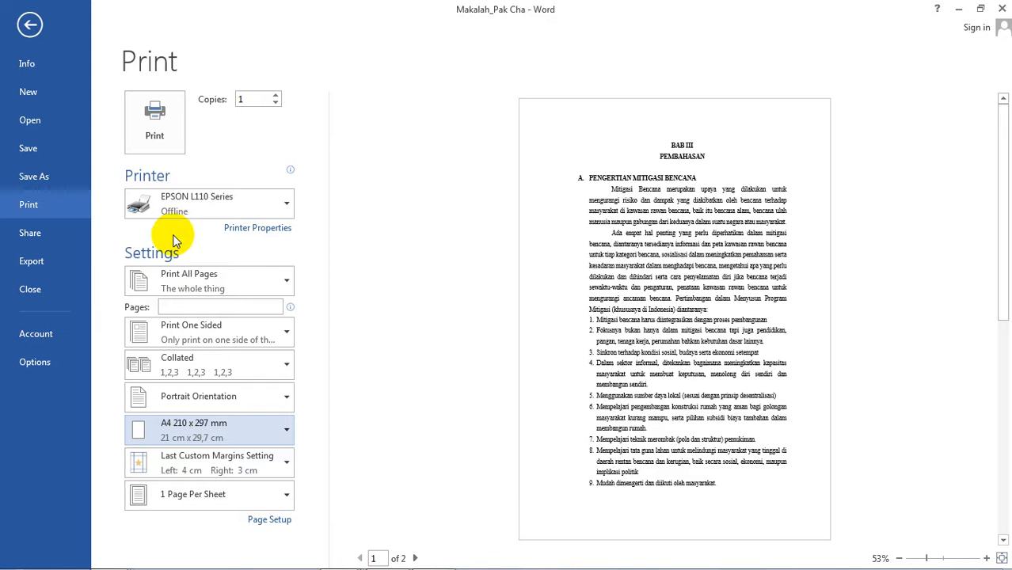
Return to the document text without printing and look over the page break between sections A and B
{"action": "left_click", "coordinate": [29, 28]}
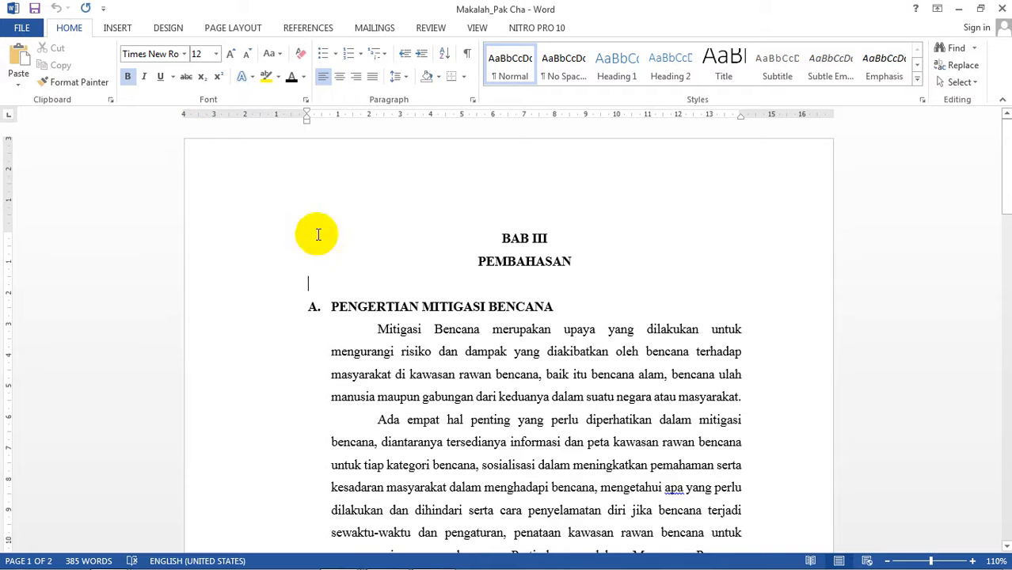
{"action": "scroll", "coordinate": [467, 388], "scroll_direction": "down", "scroll_amount": 15}
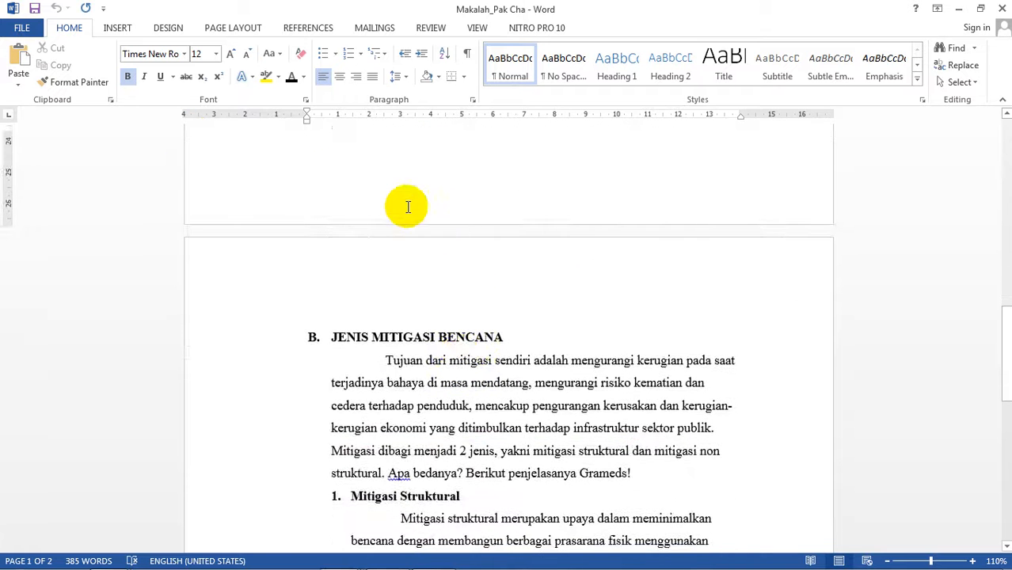
{"action": "scroll", "coordinate": [408, 207], "scroll_direction": "up", "scroll_amount": 3}
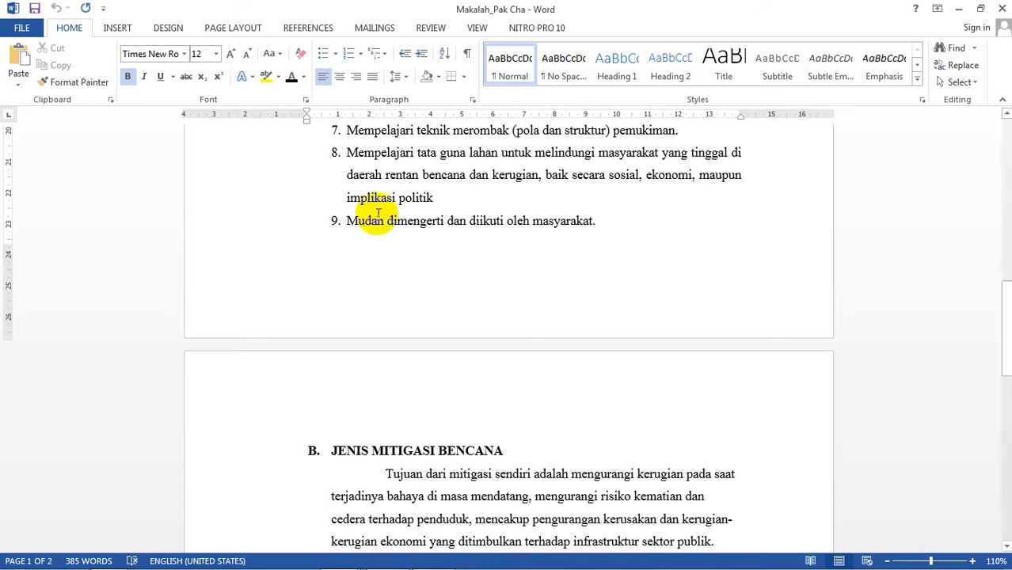
Insert page numbers at the bottom of the pages in the Plain Number 3 style, close the footer and check the numbering
{"action": "left_click", "coordinate": [117, 28]}
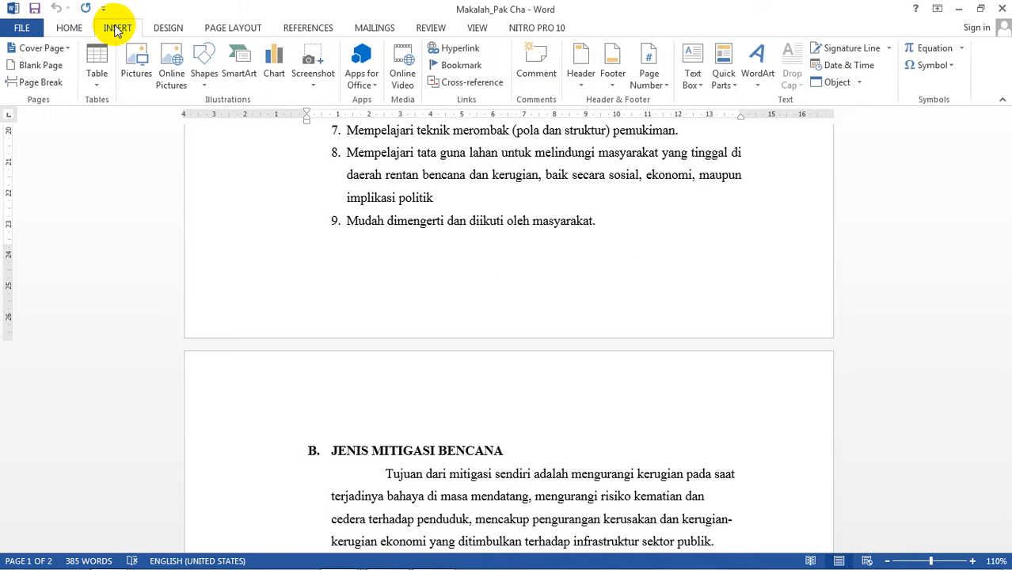
{"action": "left_click", "coordinate": [660, 92]}
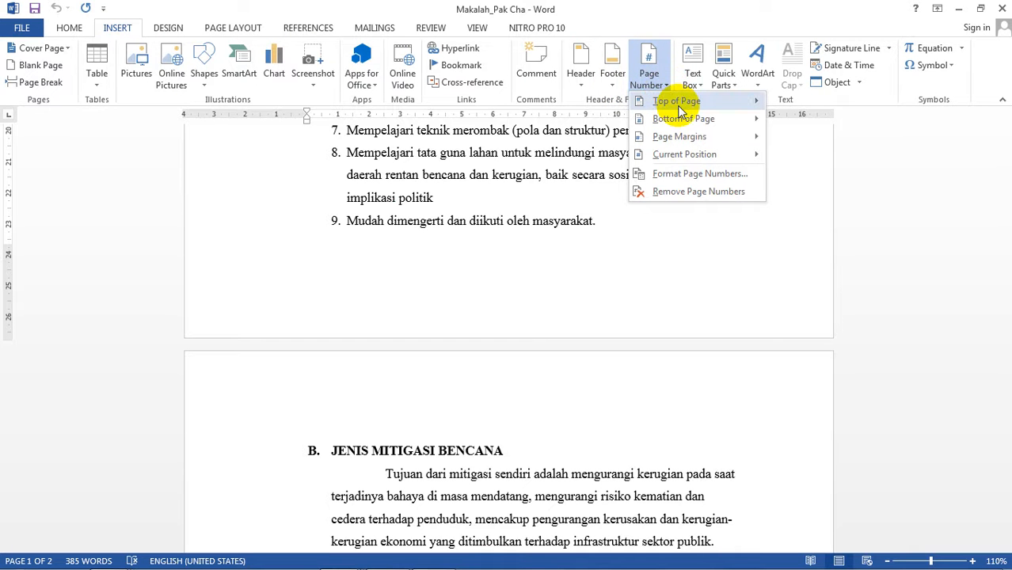
{"action": "mouse_move", "coordinate": [681, 120]}
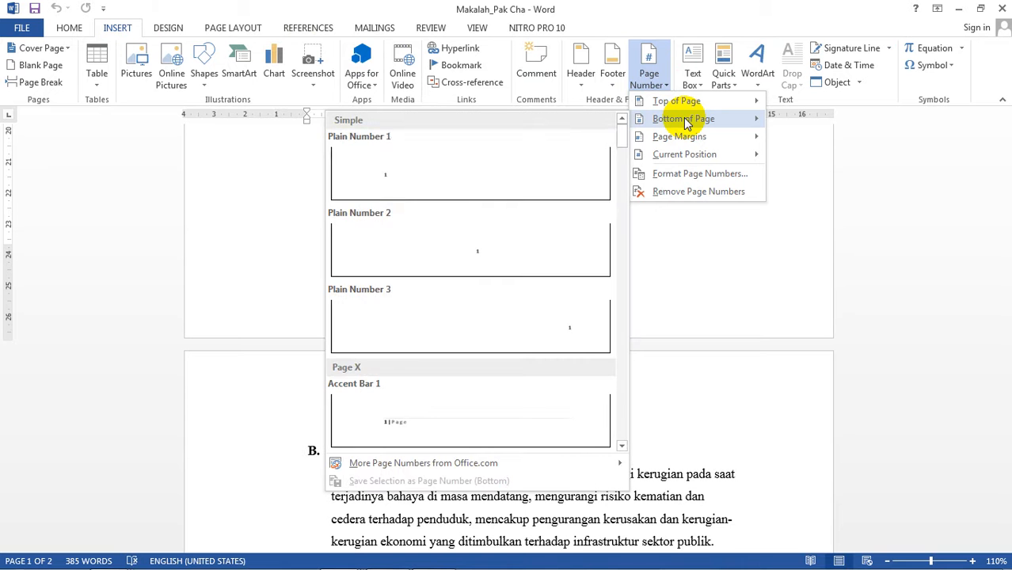
{"action": "left_click", "coordinate": [553, 334]}
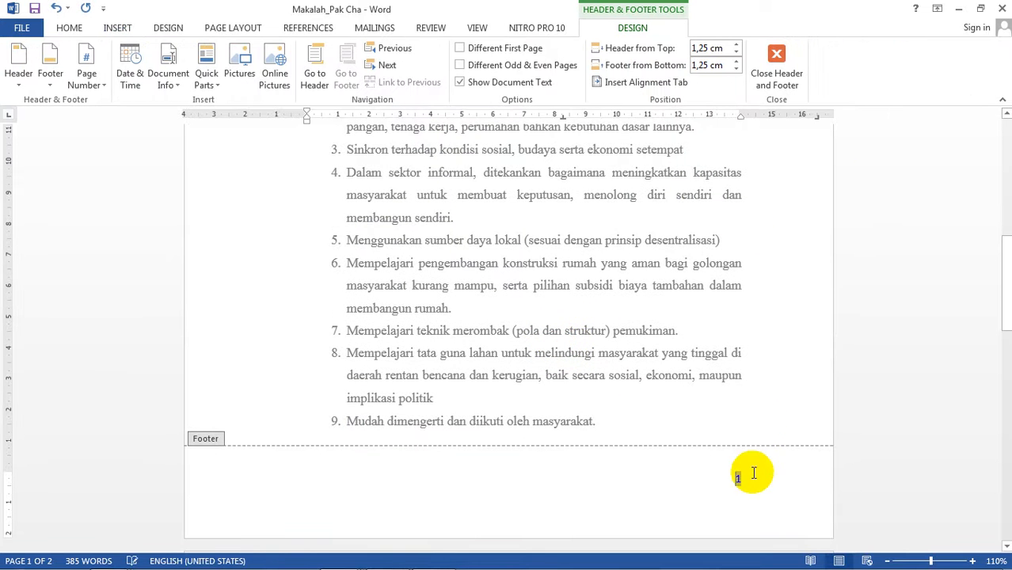
{"action": "scroll", "coordinate": [753, 479], "scroll_direction": "down", "scroll_amount": 6}
{"action": "scroll", "coordinate": [749, 471], "scroll_direction": "down", "scroll_amount": 6}
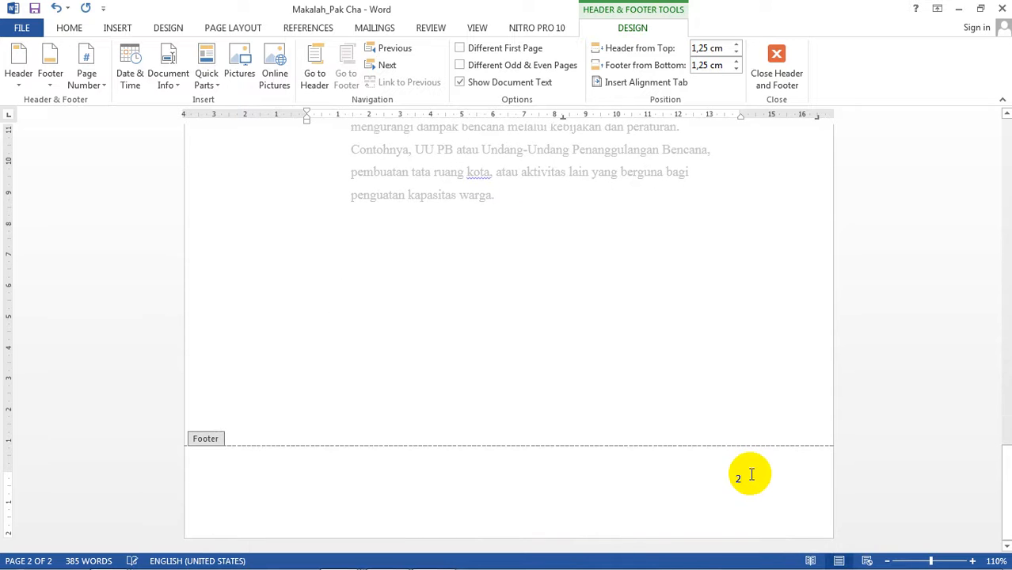
{"action": "left_click", "coordinate": [785, 66]}
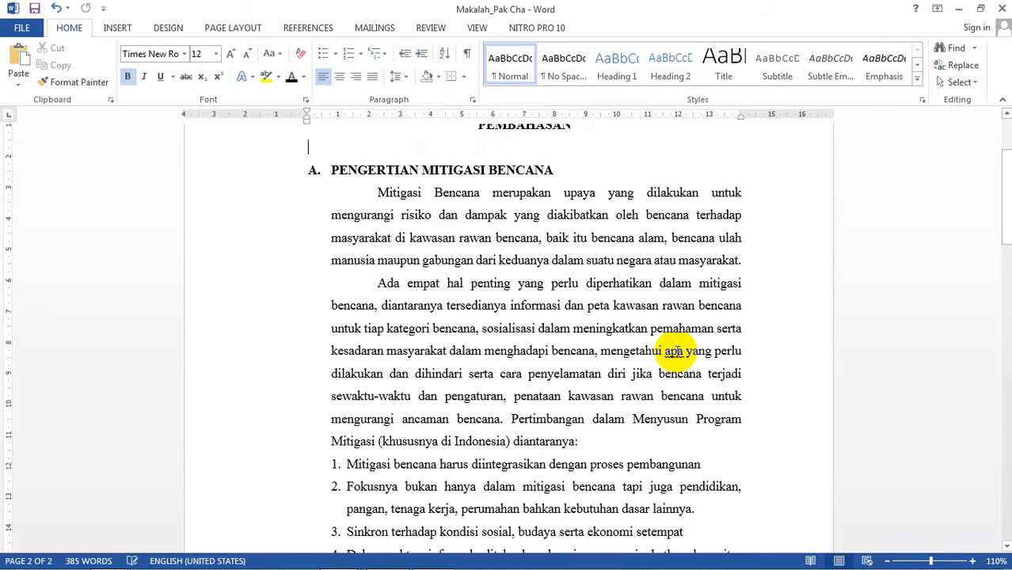
{"action": "scroll", "coordinate": [673, 349], "scroll_direction": "down", "scroll_amount": 8}
{"action": "scroll", "coordinate": [712, 332], "scroll_direction": "down", "scroll_amount": 15}
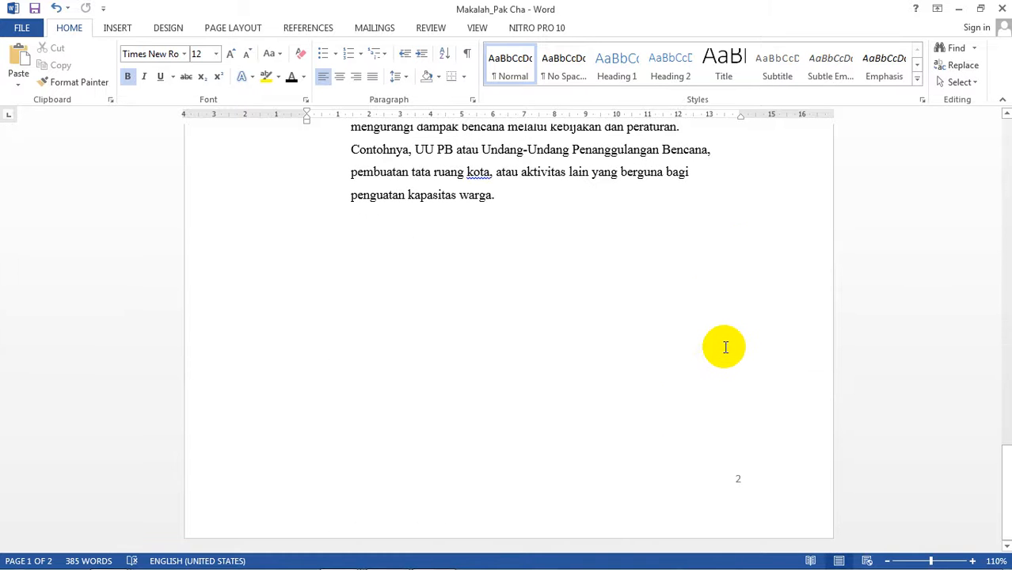
Switch to the BAHAN PRAKTIK MS WORD document and review the PRAKTIK MS WORD topic list
{"action": "mouse_move", "coordinate": [476, 558]}
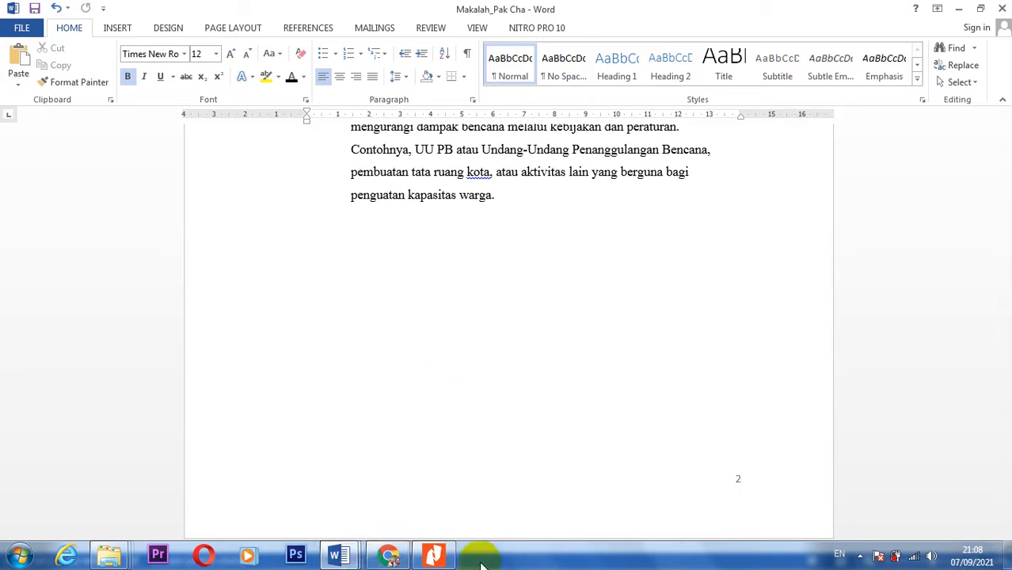
{"action": "mouse_move", "coordinate": [336, 554]}
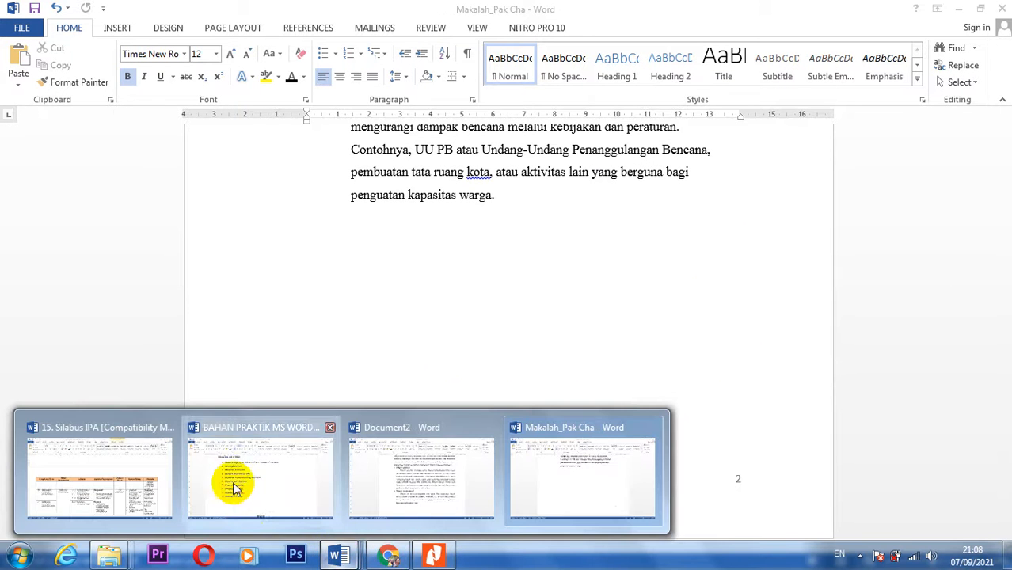
{"action": "left_click", "coordinate": [233, 480]}
{"action": "left_click", "coordinate": [840, 299]}
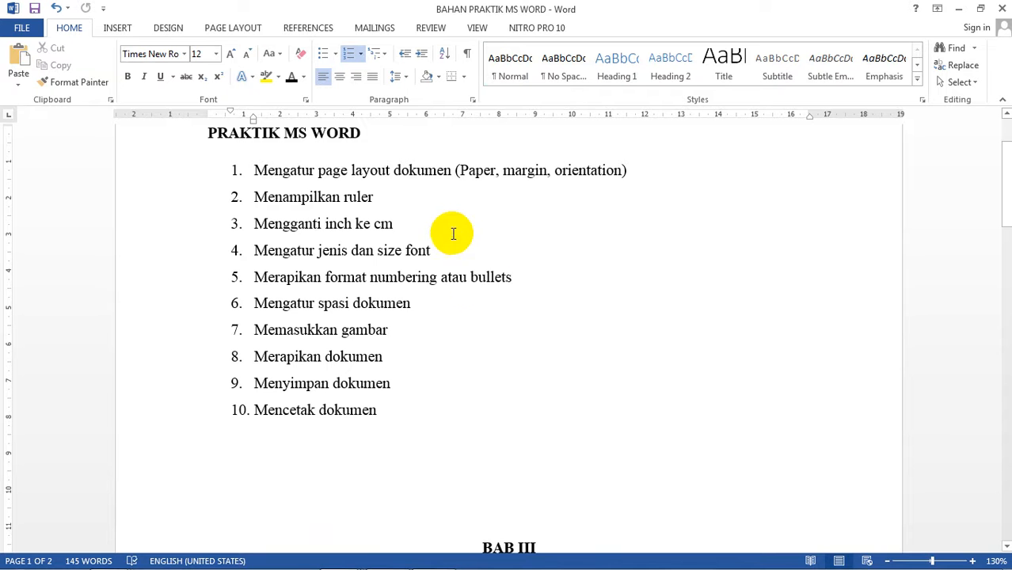
{"action": "scroll", "coordinate": [523, 328], "scroll_direction": "up", "scroll_amount": 1}
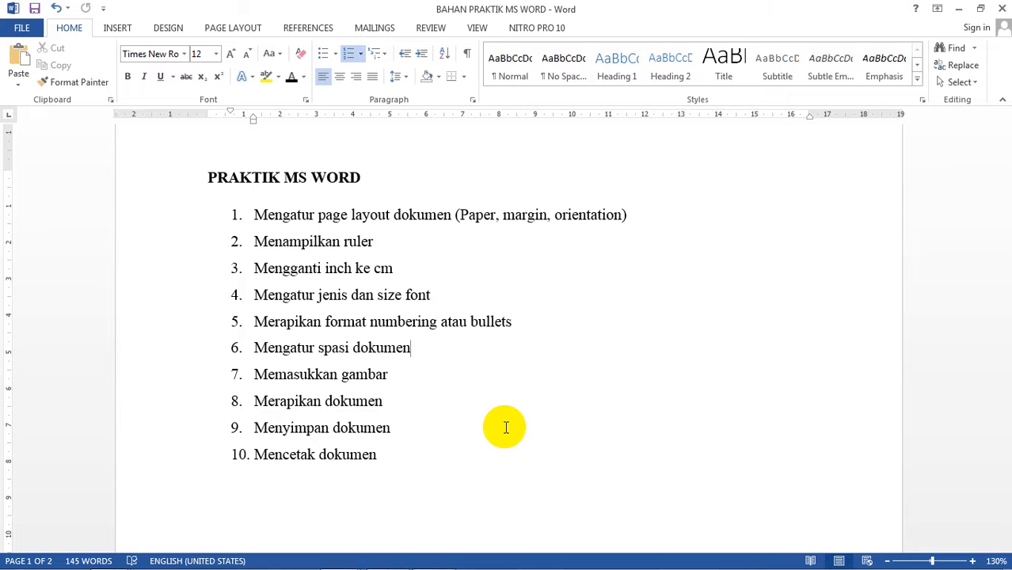
{"action": "scroll", "coordinate": [476, 339], "scroll_direction": "down", "scroll_amount": 2}
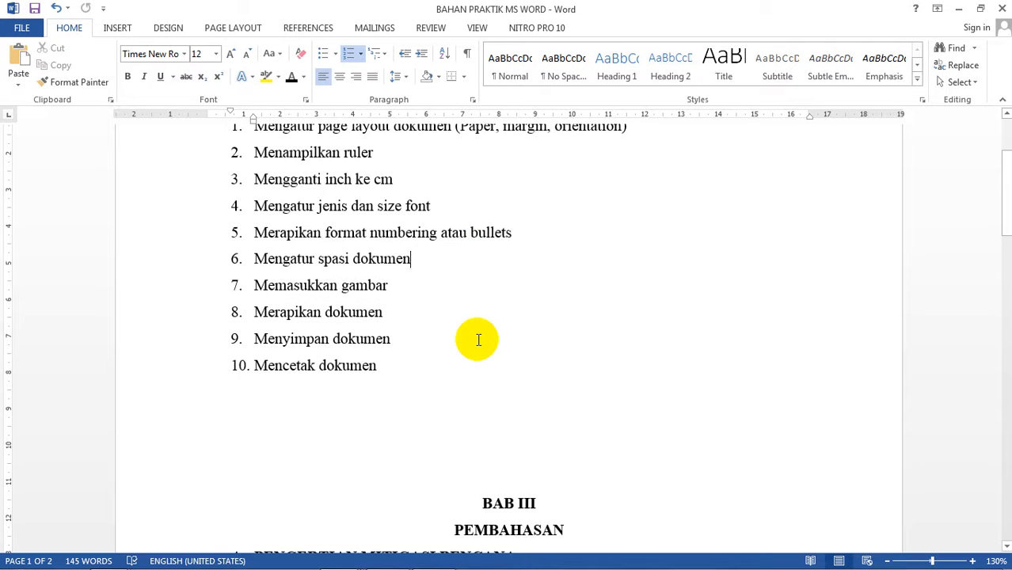
Examine the makalah assignment on page 2, reading the required outline of BAB I and BAB II
{"action": "scroll", "coordinate": [479, 340], "scroll_direction": "down", "scroll_amount": 15}
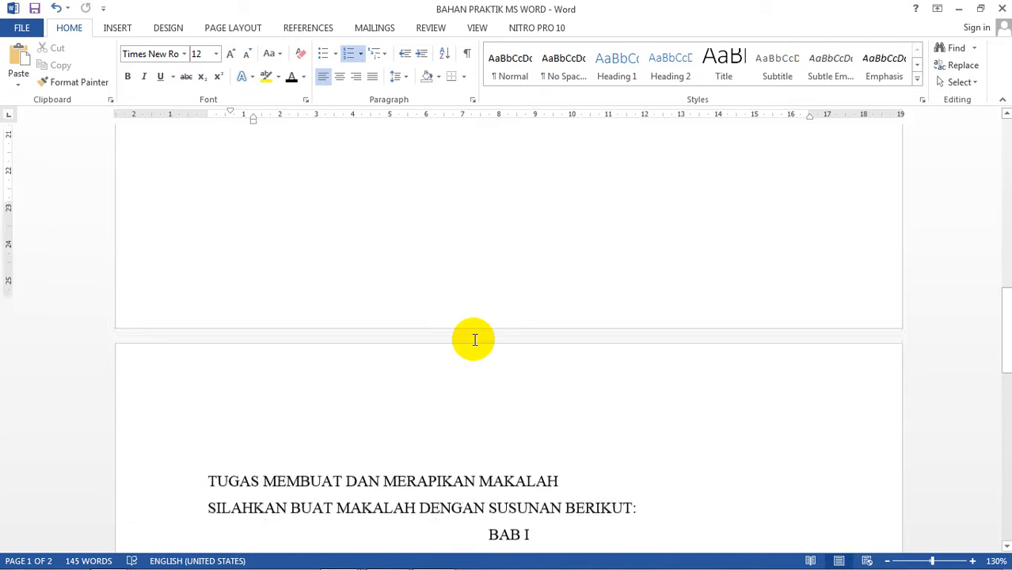
{"action": "scroll", "coordinate": [475, 340], "scroll_direction": "down", "scroll_amount": 8}
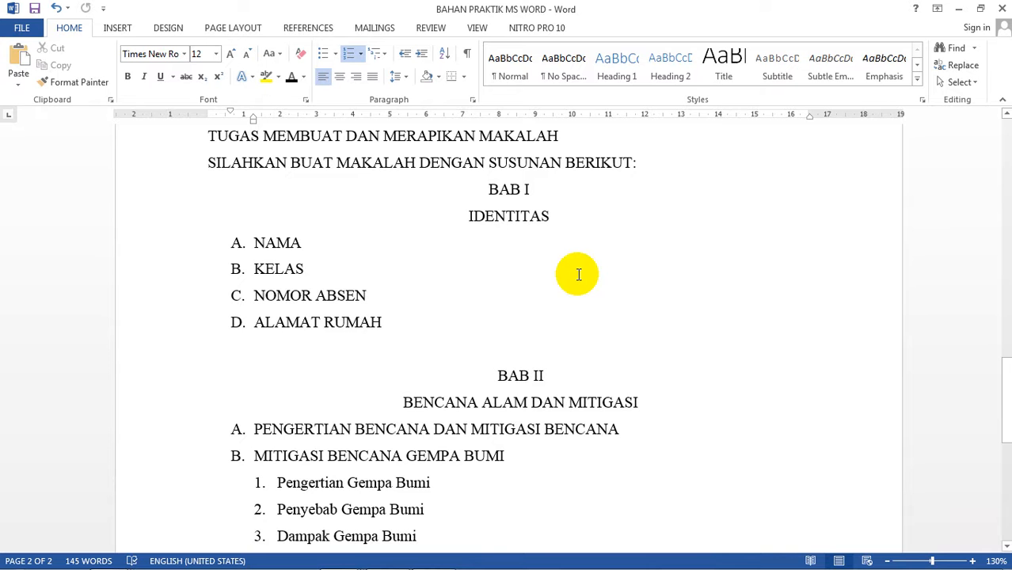
{"action": "scroll", "coordinate": [578, 275], "scroll_direction": "down", "scroll_amount": 1}
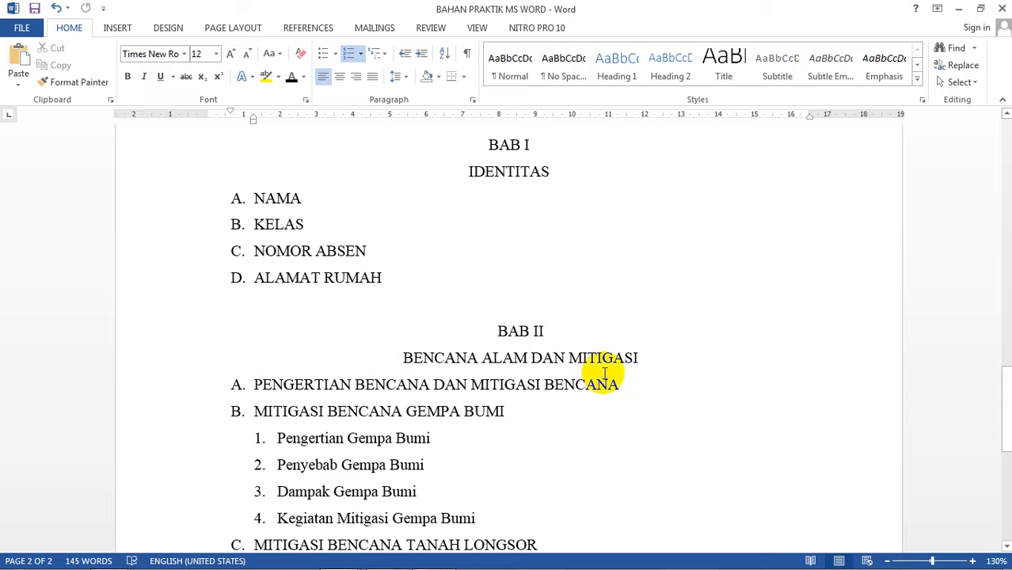
{"action": "scroll", "coordinate": [657, 373], "scroll_direction": "down", "scroll_amount": 1}
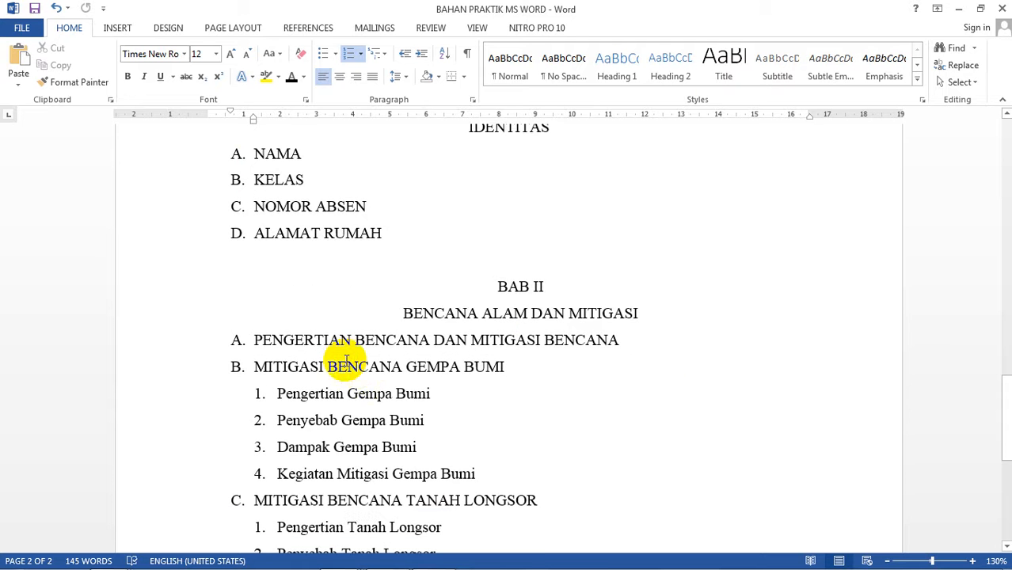
{"action": "scroll", "coordinate": [340, 357], "scroll_direction": "down", "scroll_amount": 1}
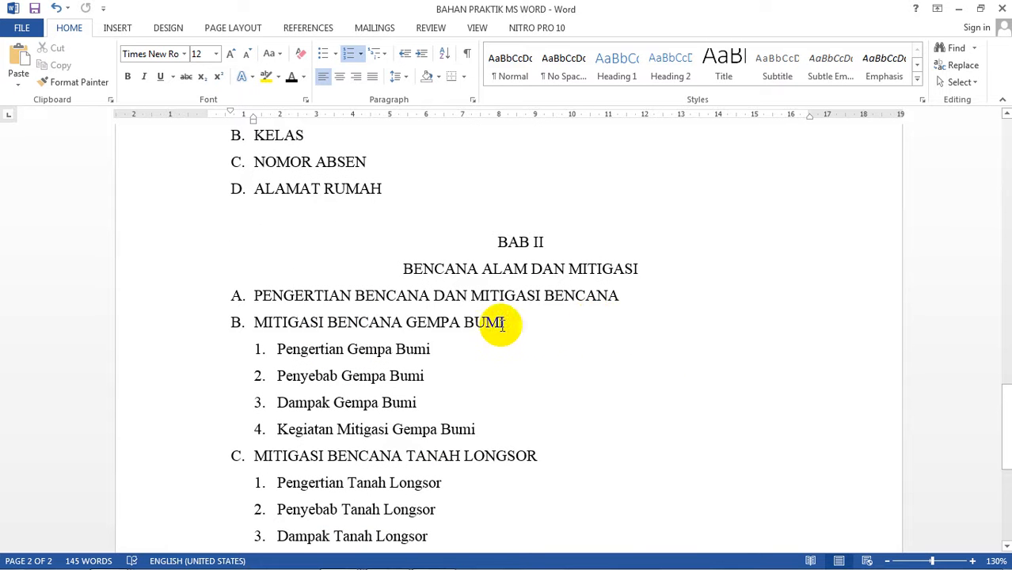
{"action": "scroll", "coordinate": [497, 323], "scroll_direction": "down", "scroll_amount": 1}
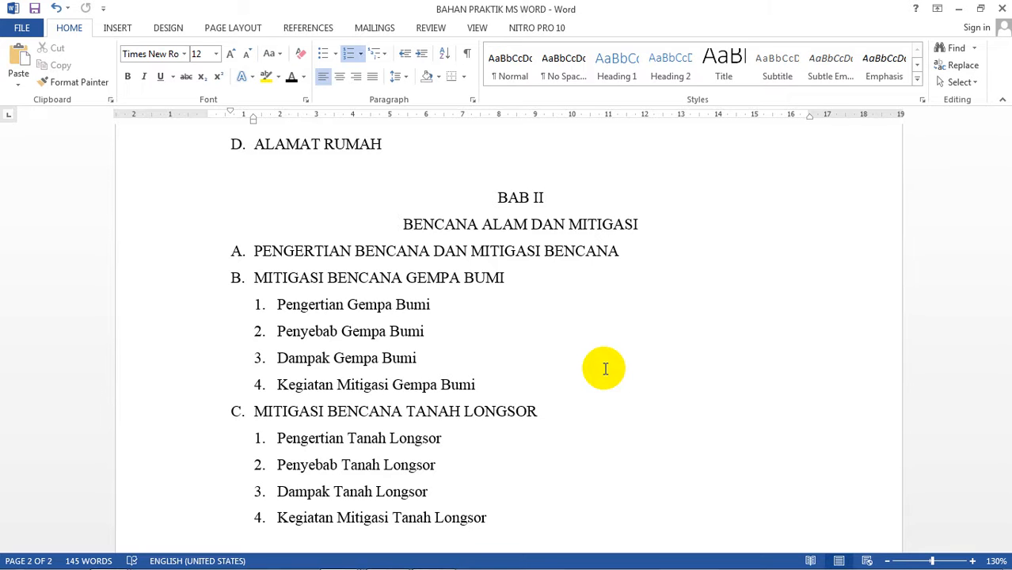
{"action": "scroll", "coordinate": [558, 350], "scroll_direction": "down", "scroll_amount": 2}
{"action": "scroll", "coordinate": [559, 350], "scroll_direction": "up", "scroll_amount": 2}
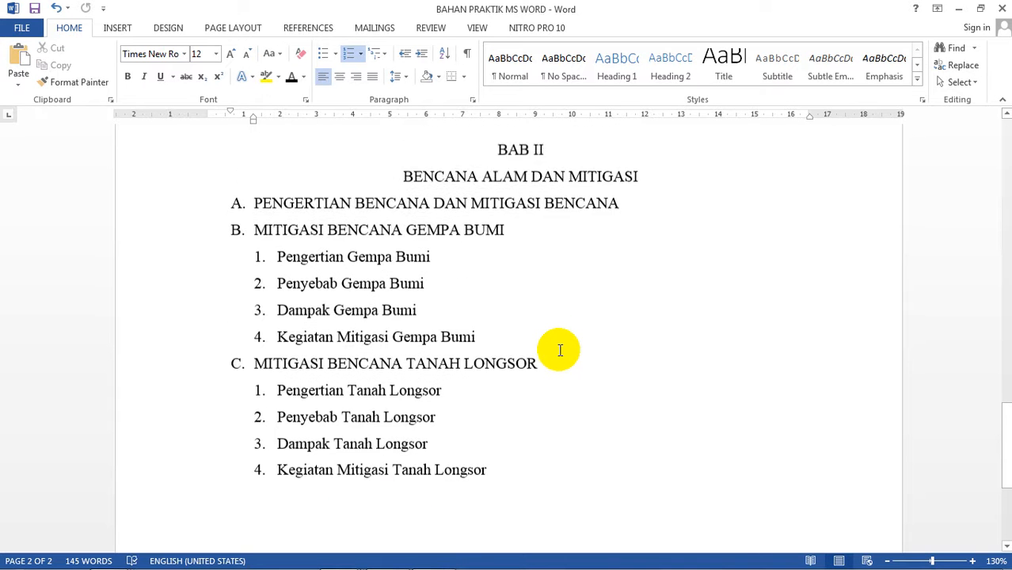
{"action": "scroll", "coordinate": [560, 350], "scroll_direction": "down", "scroll_amount": 2}
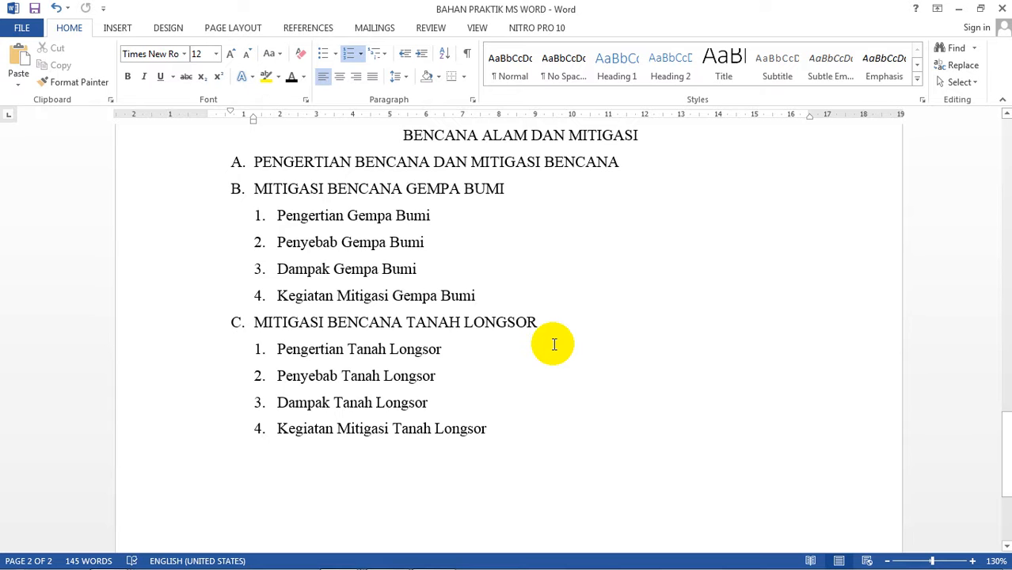
Below the assignment outline, add the unnumbered line "Dokumen diberi nama" and under it the naming pattern “Nama SISwa_Kelas_no absen
{"action": "scroll", "coordinate": [554, 344], "scroll_direction": "down", "scroll_amount": 2}
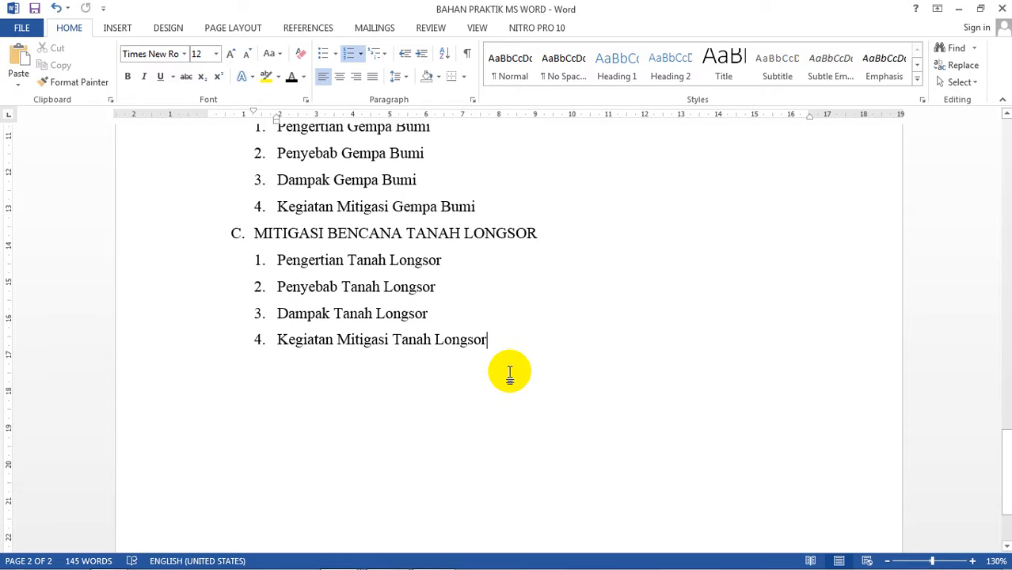
{"action": "key", "text": "Return"}
{"action": "key", "text": "BackSpace"}
{"action": "key", "text": "BackSpace"}
{"action": "key", "text": "BackSpace"}
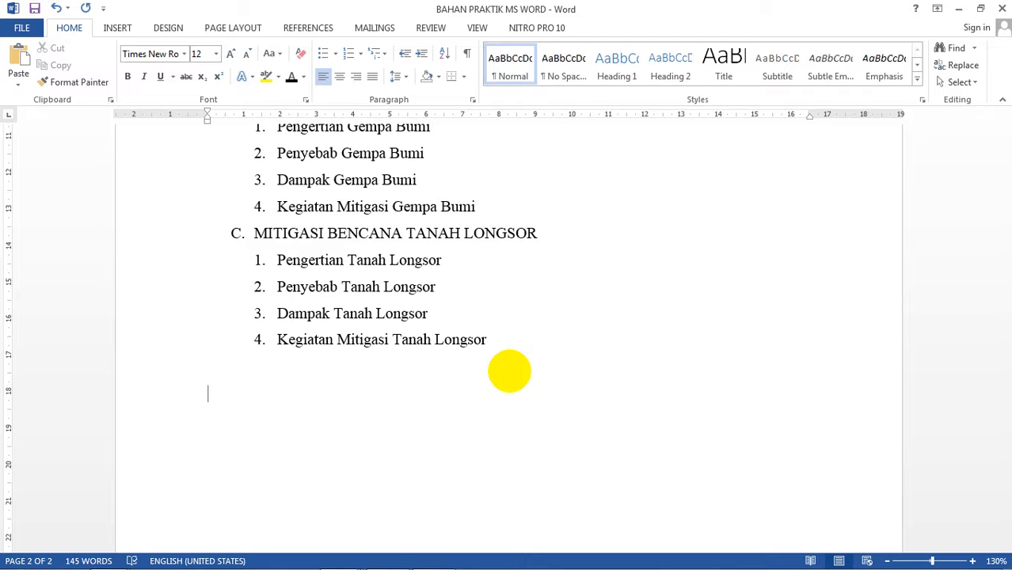
{"action": "type", "text": "dokumen diberi"}
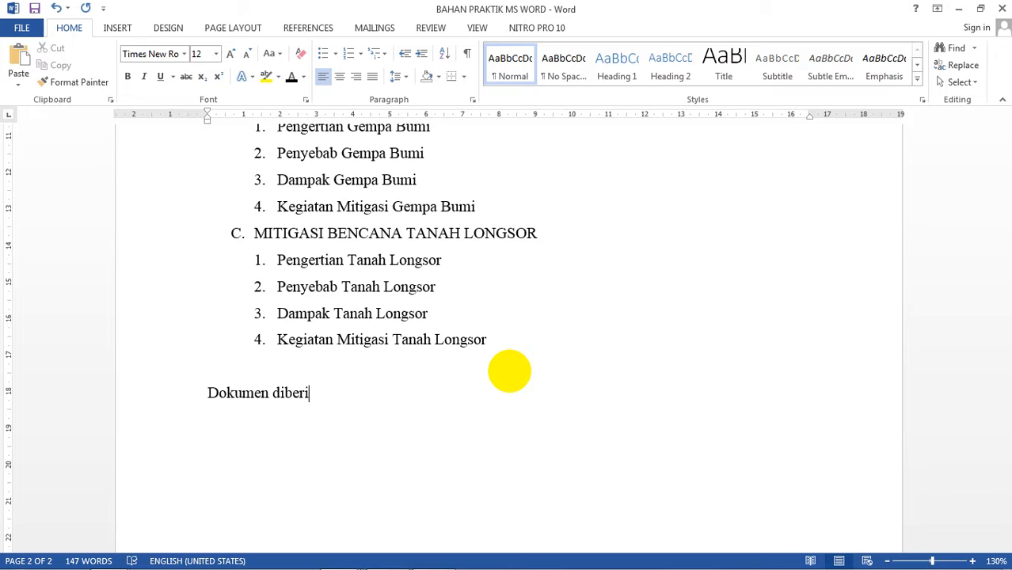
{"action": "type", "text": "nama"}
{"action": "key", "text": "Return"}
{"action": "type", "text": "\"N"}
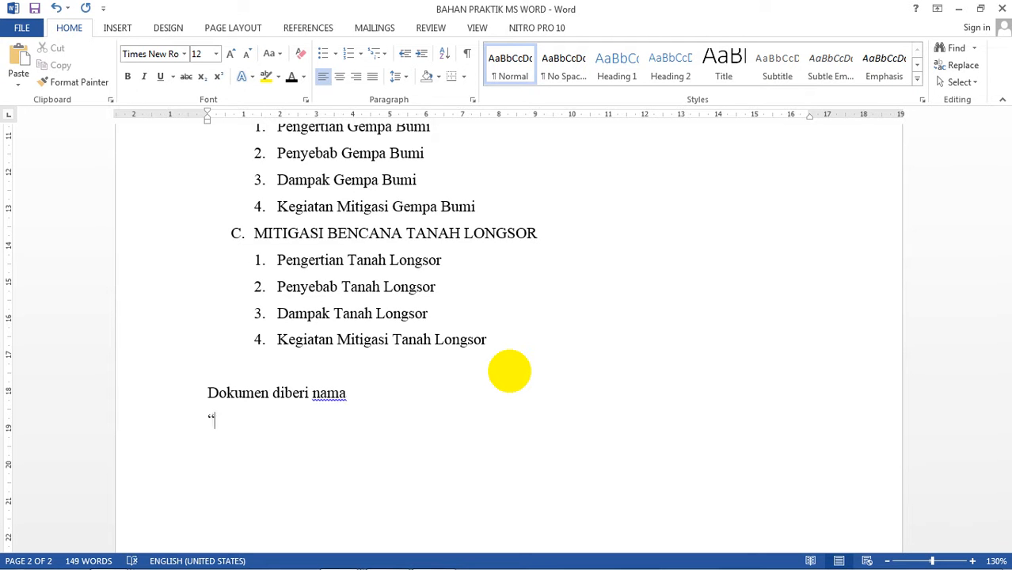
{"action": "type", "text": "ama SIS"}
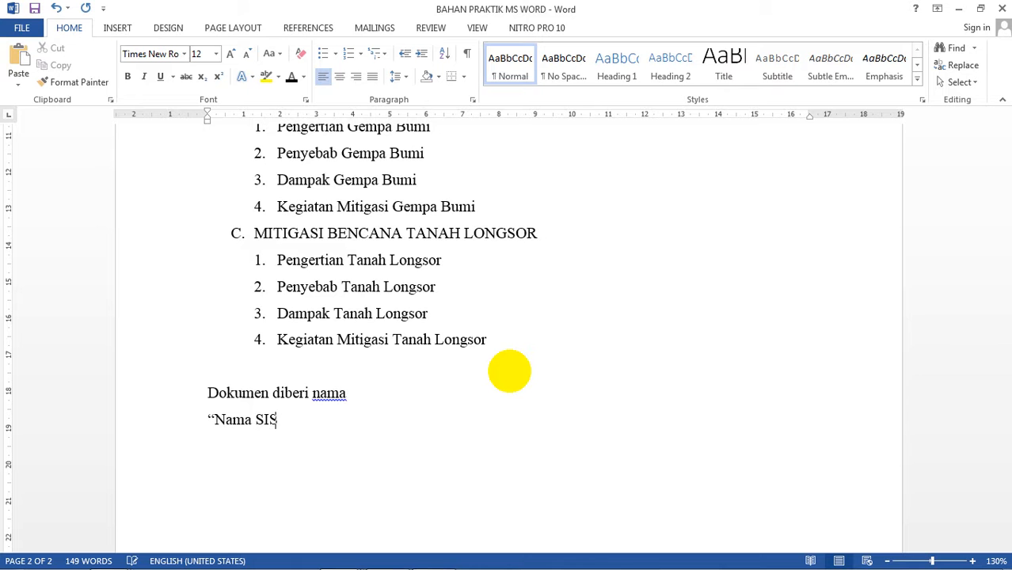
{"action": "type", "text": "wa_Kelas"}
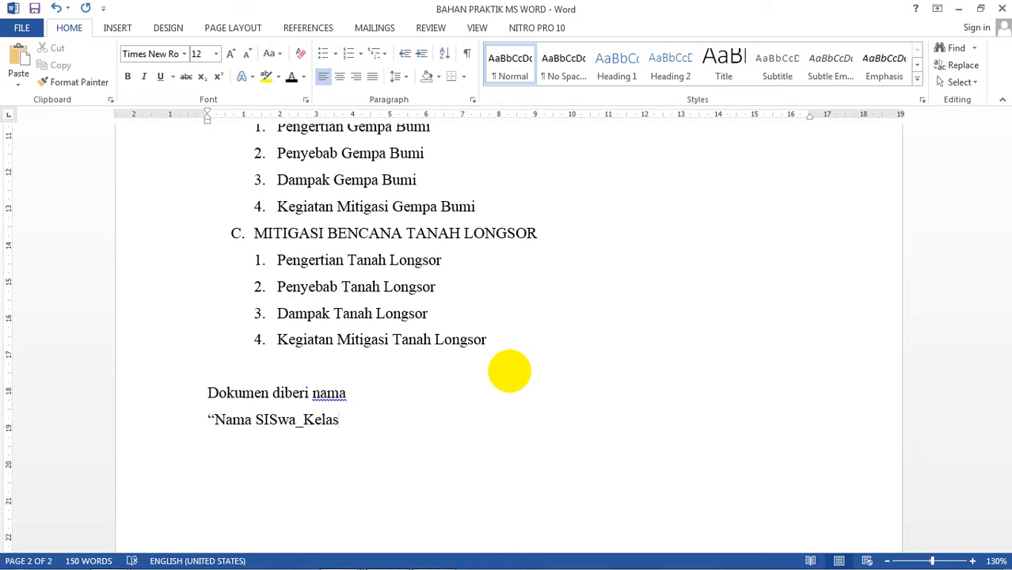
{"action": "type", "text": "_no absen"}
Leave a blank line, add "Contoh:" and below it a sample file name made of a student's first name followed by _X bdp-1_3
{"action": "key", "text": "Return"}
{"action": "key", "text": "Return"}
{"action": "type", "text": "con"}
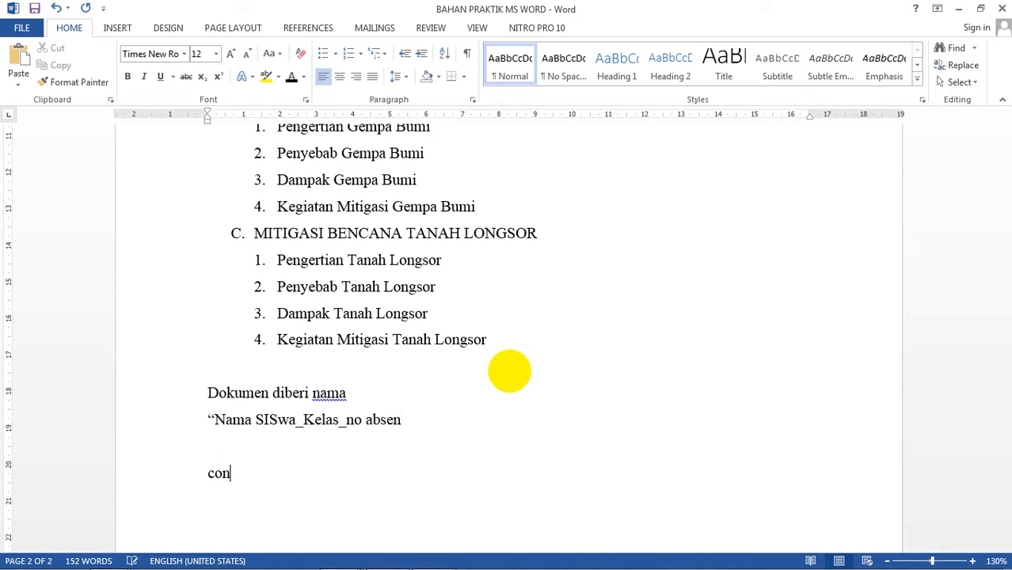
{"action": "type", "text": "toh:"}
{"action": "key", "text": "Return"}
{"action": "type", "text": "ariani"}
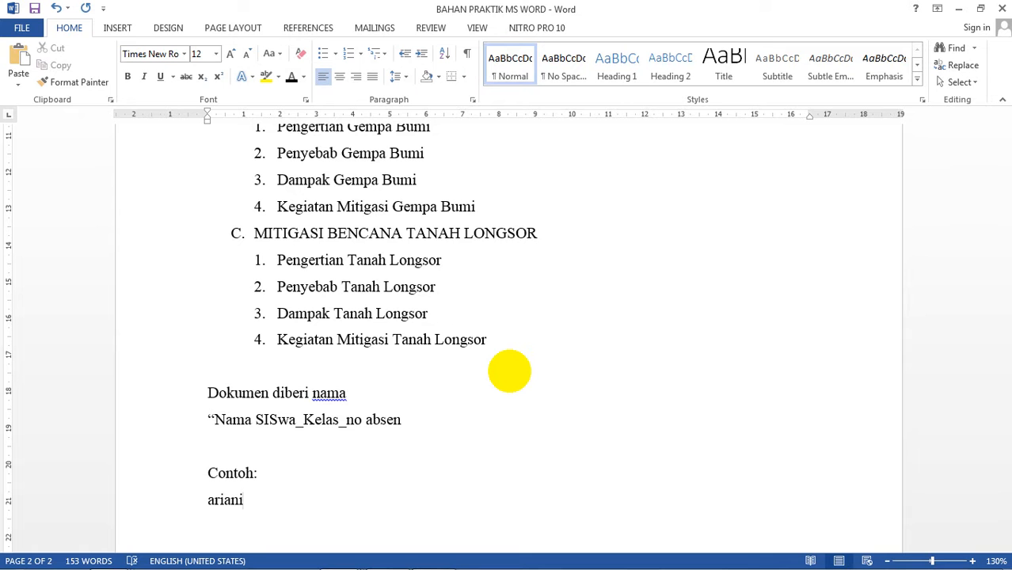
{"action": "type", "text": "_X bdp-1"}
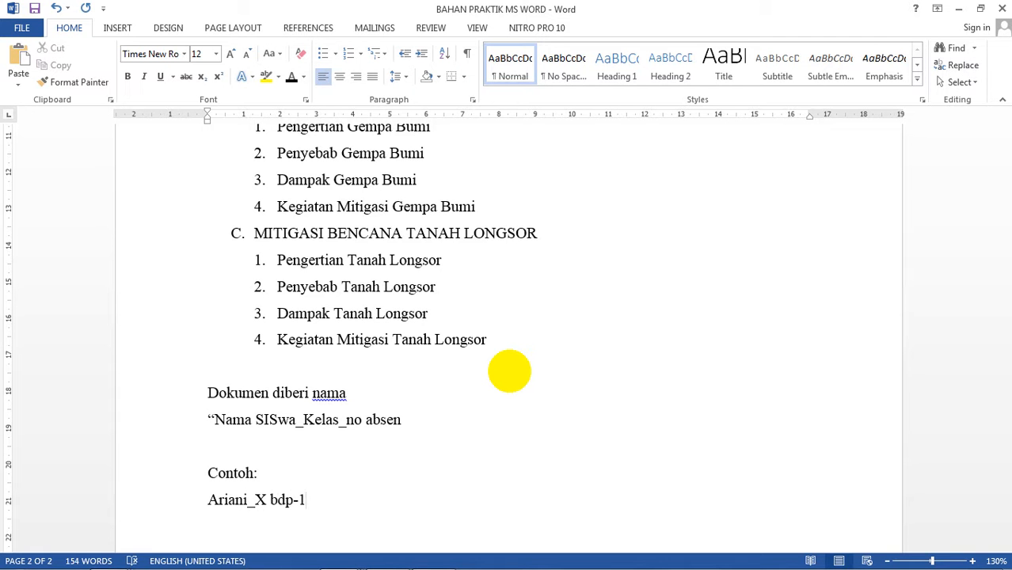
{"action": "type", "text": "_20"}
{"action": "key", "text": "BackSpace"}
{"action": "type", "text": "3"}
{"action": "left_click", "coordinate": [321, 500]}
{"action": "key", "text": "BackSpace"}
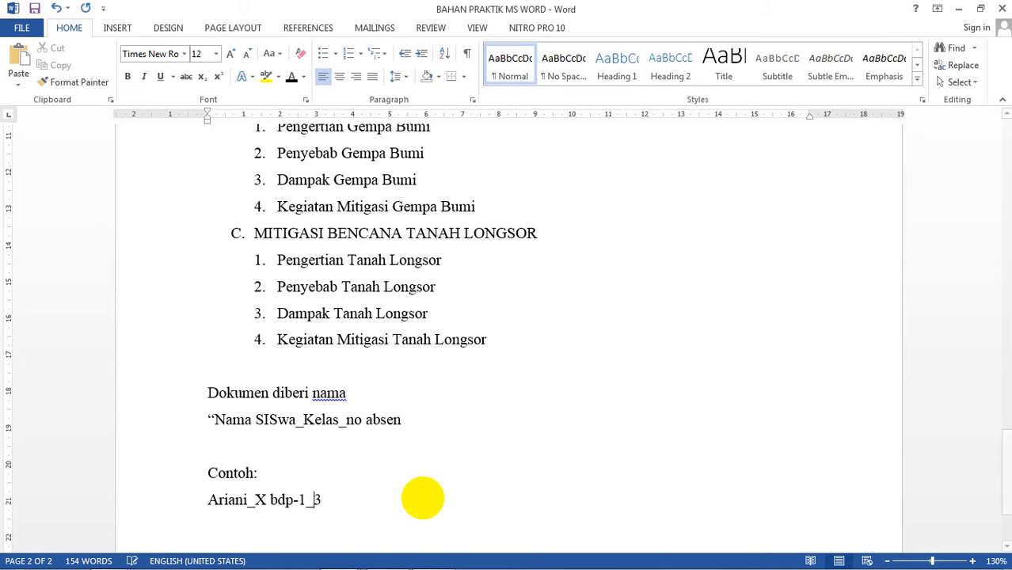
{"action": "left_click", "coordinate": [384, 341]}
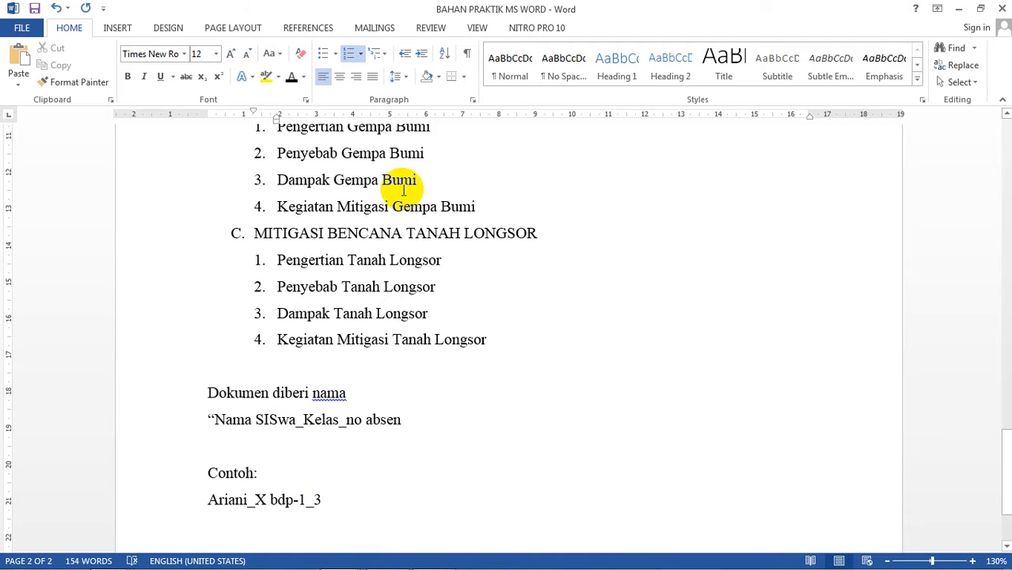
{"action": "left_click", "coordinate": [400, 182]}
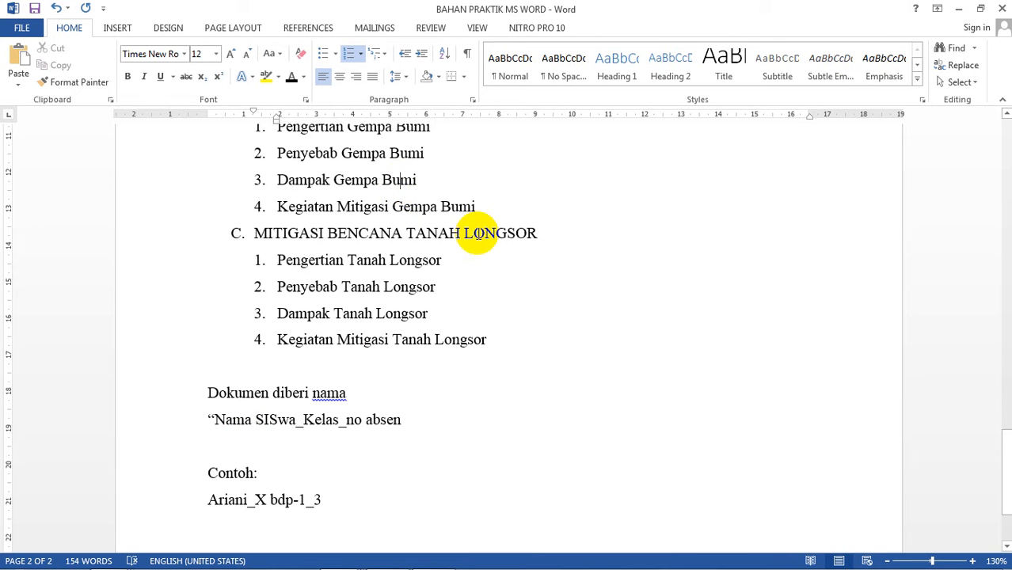